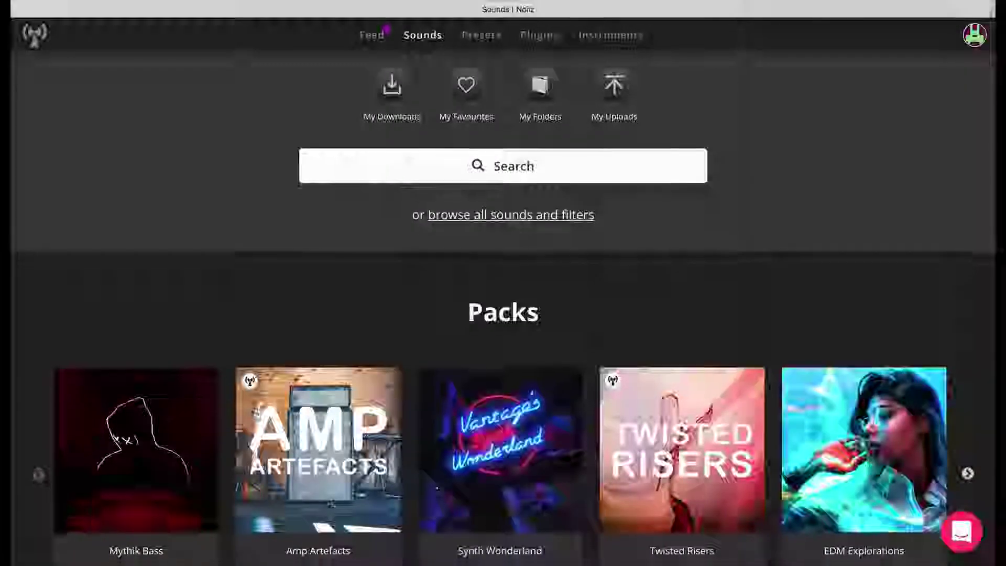
- Look over the Sounds page, then open the downloads section of the Noiiz Plugin page
scroll(503, 283, "down", 12)
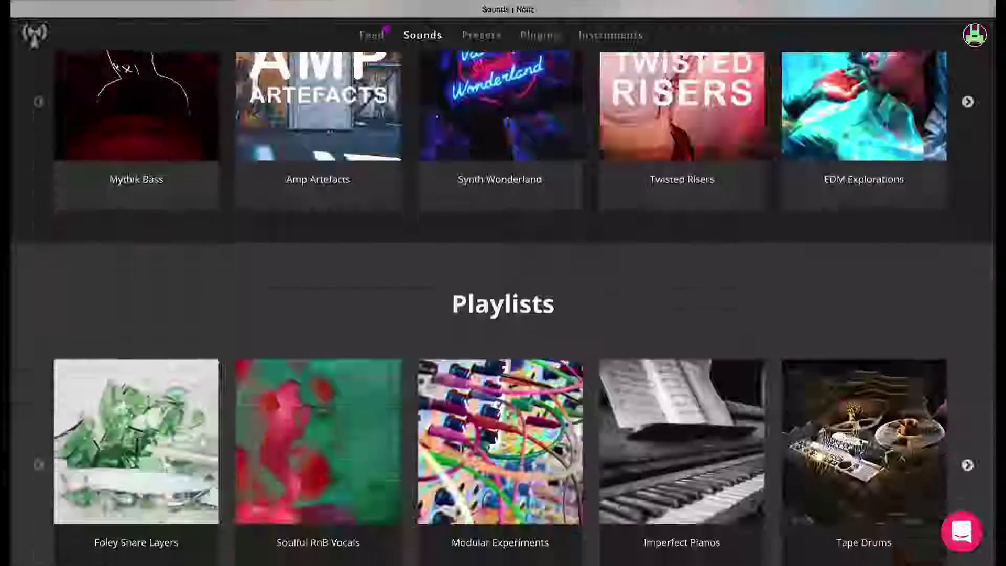
scroll(503, 283, "down", 11)
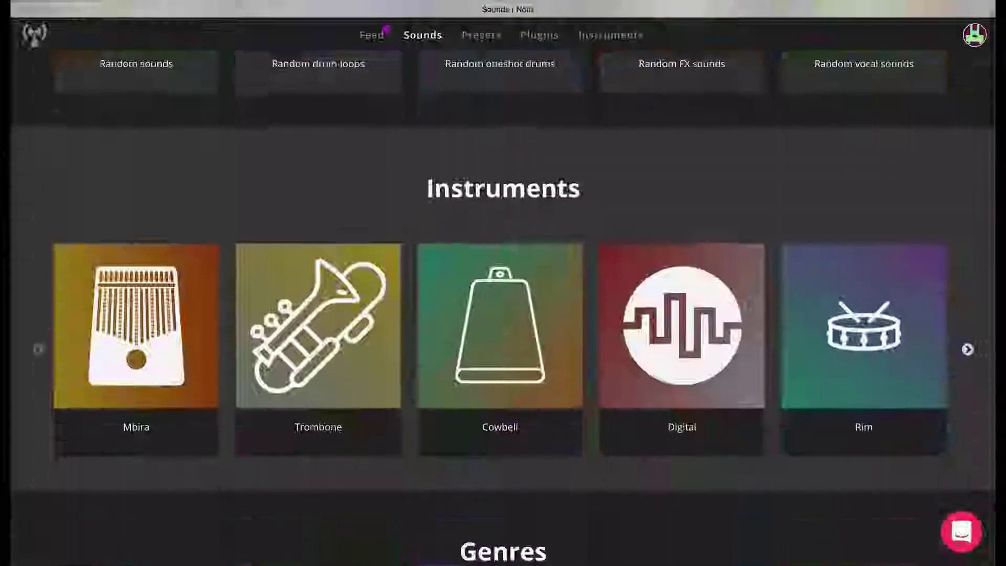
scroll(503, 283, "up", 7)
scroll(503, 283, "up", 15)
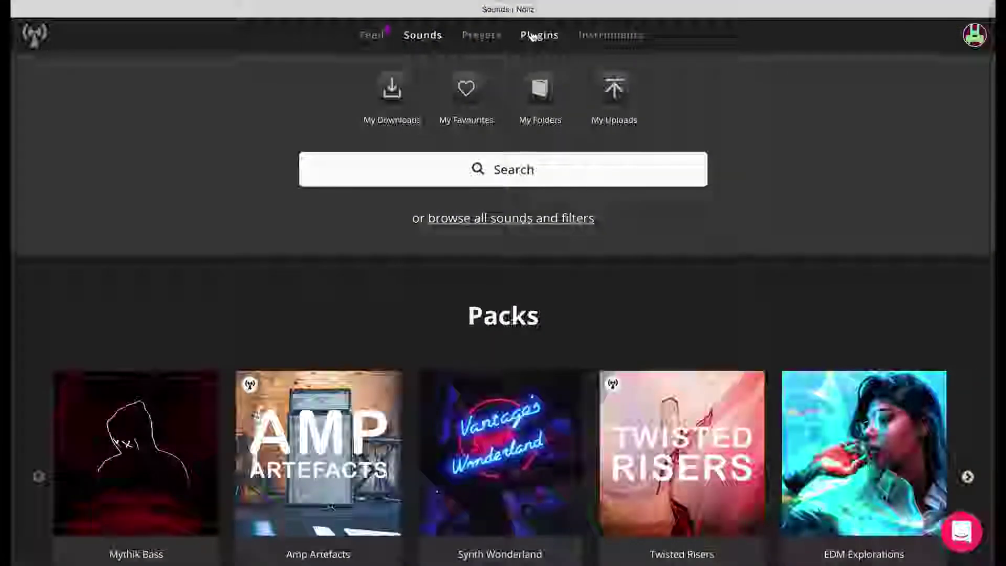
left_click(532, 37)
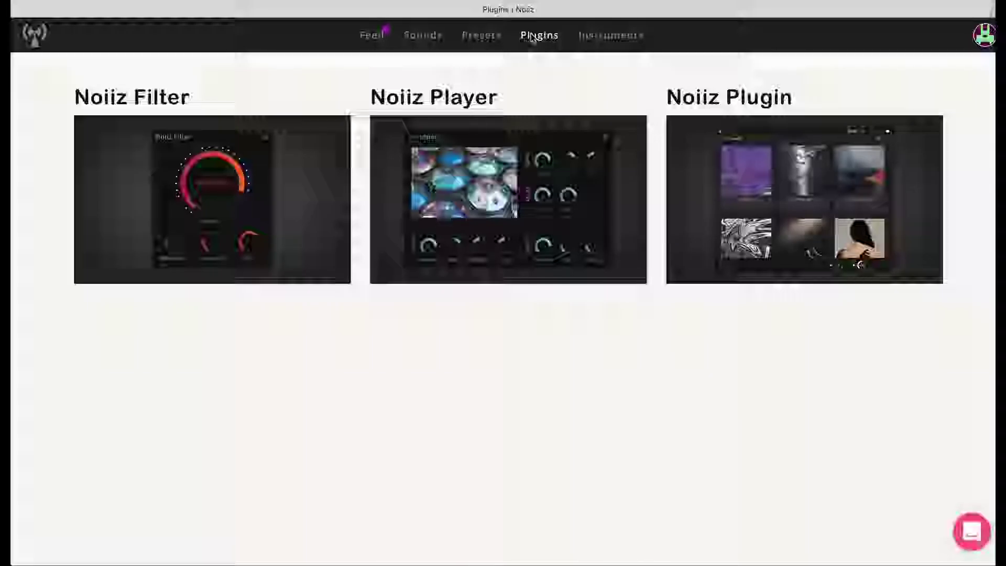
left_click(776, 179)
scroll(548, 328, "down", 5)
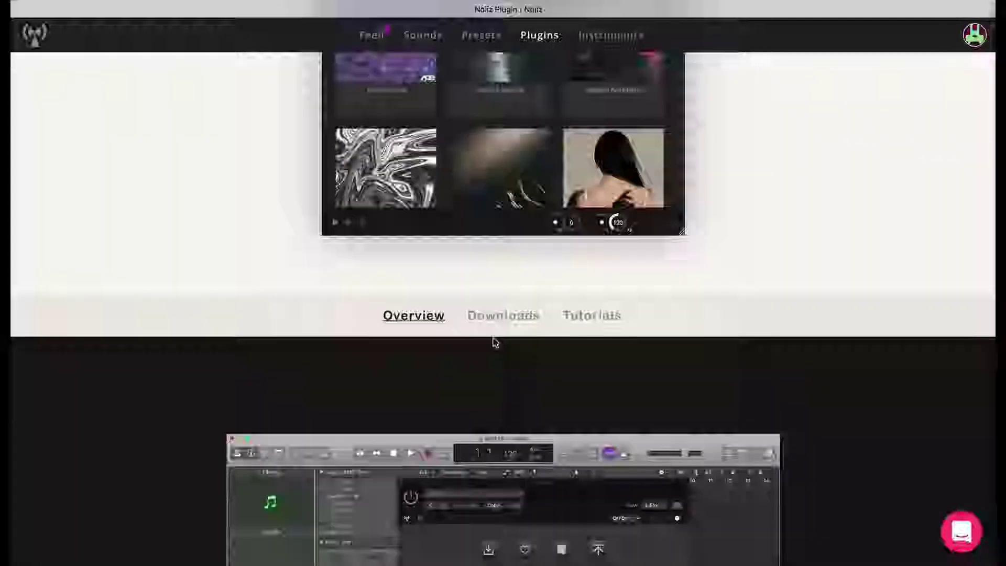
left_click(501, 317)
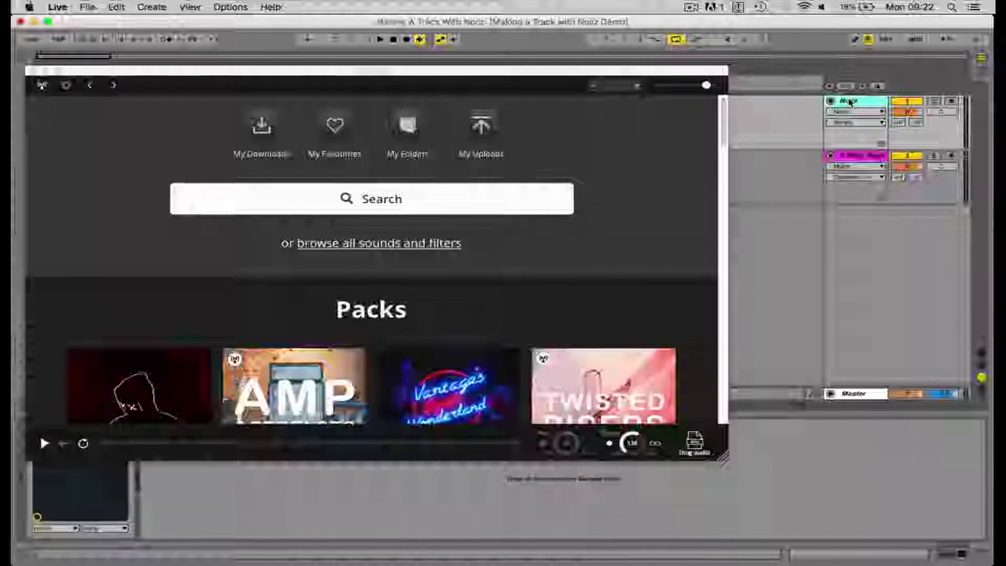
- In Ableton Live, view the Noiiz Player and Noiiz tracks' plugins and examine the Noiiz sound categories from Packs to Creators
left_click(863, 156)
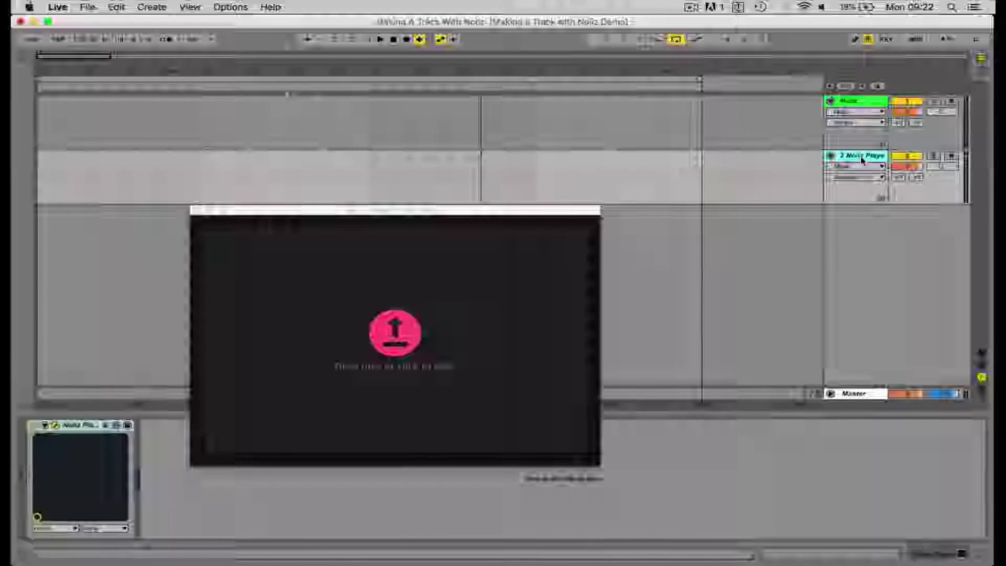
left_click(862, 105)
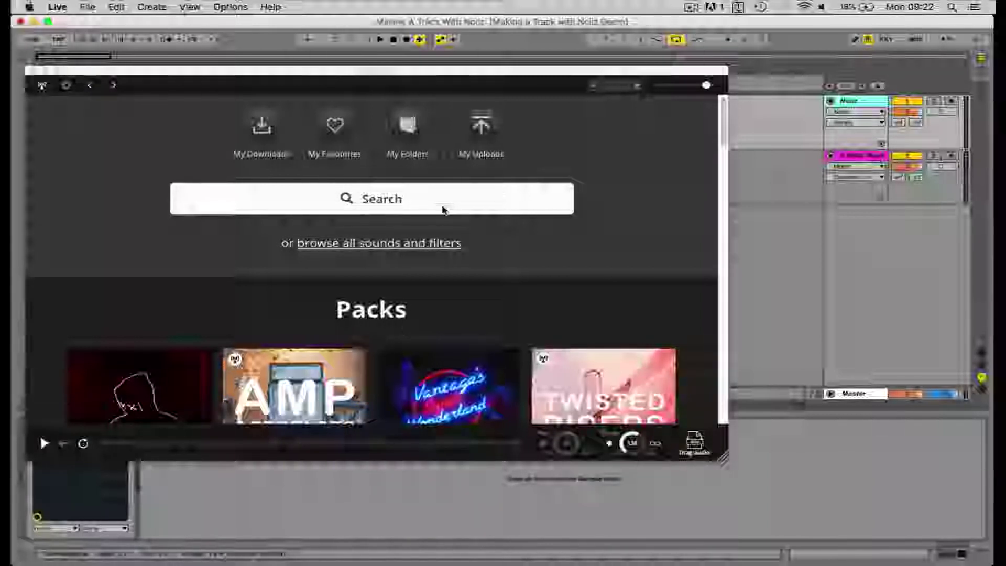
scroll(442, 212, "down", 5)
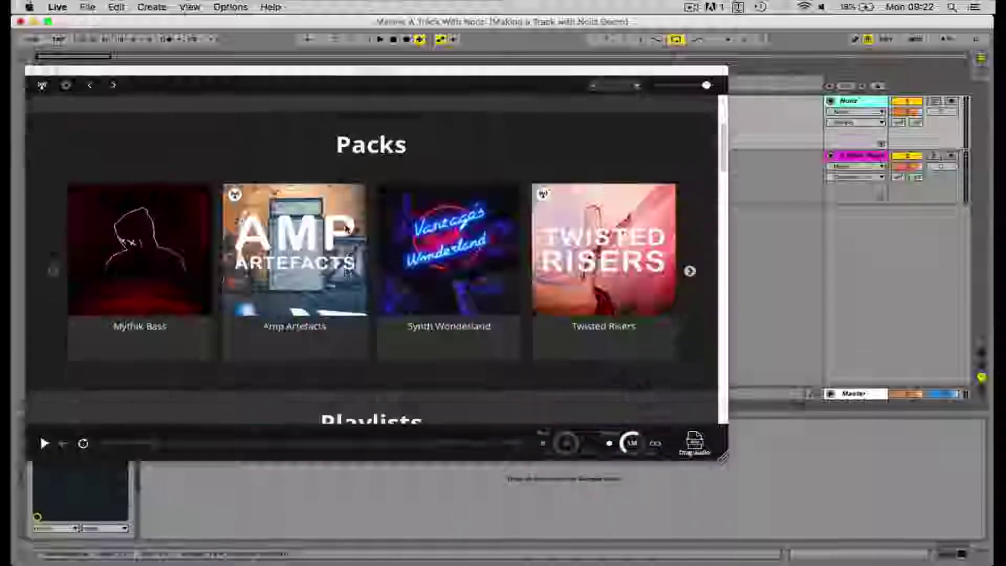
scroll(346, 229, "down", 8)
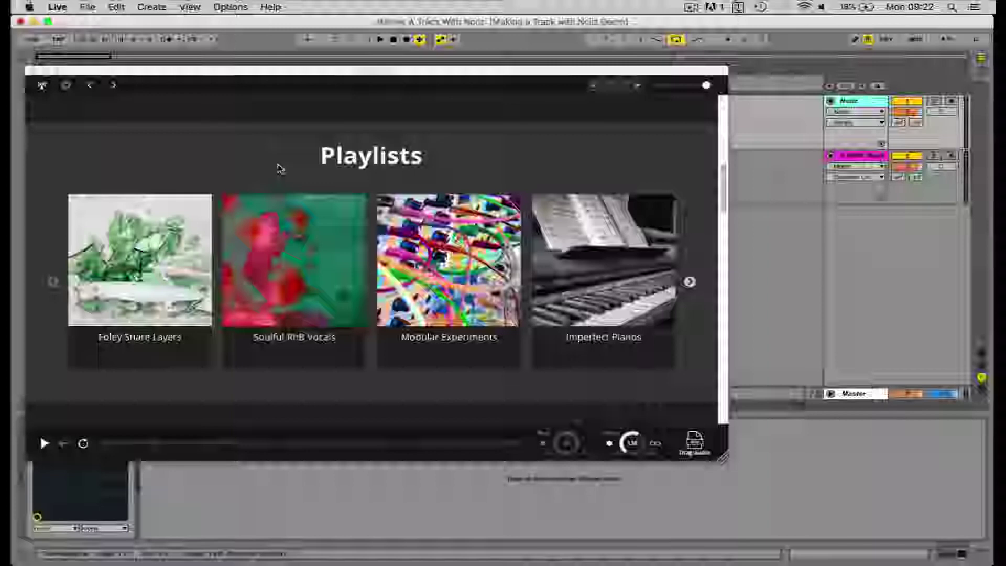
scroll(280, 168, "down", 5)
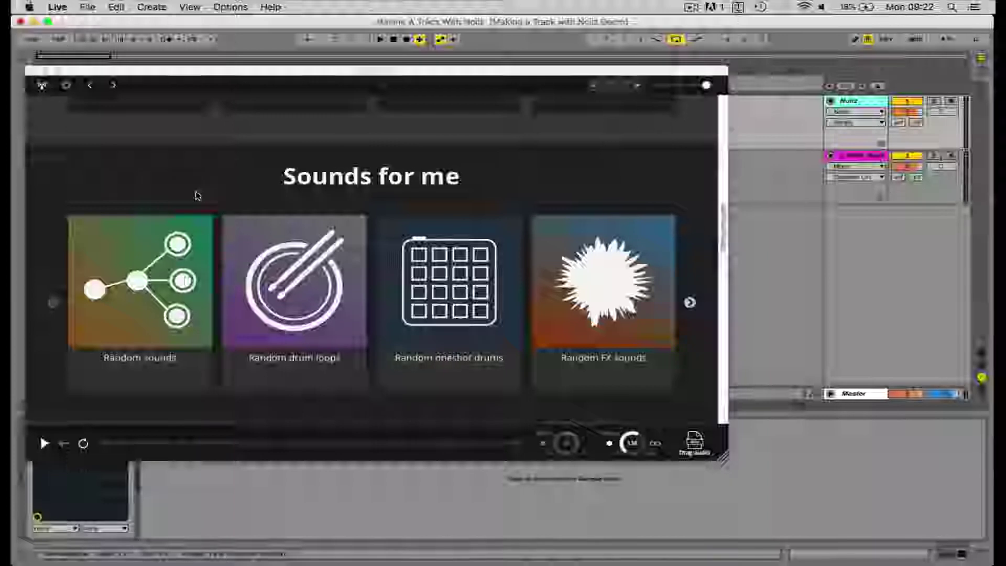
scroll(240, 190, "down", 10)
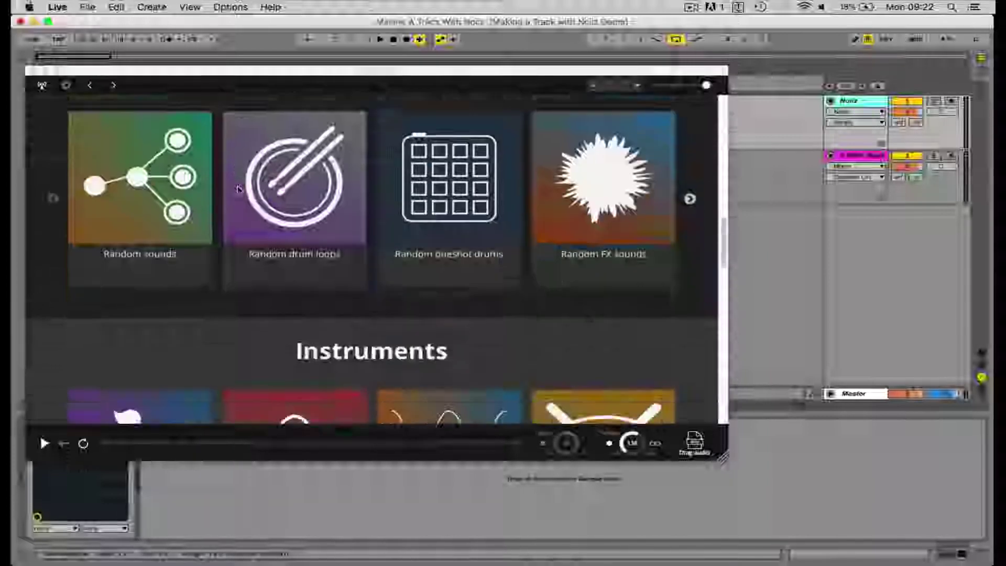
scroll(234, 191, "up", 6)
scroll(233, 190, "down", 2)
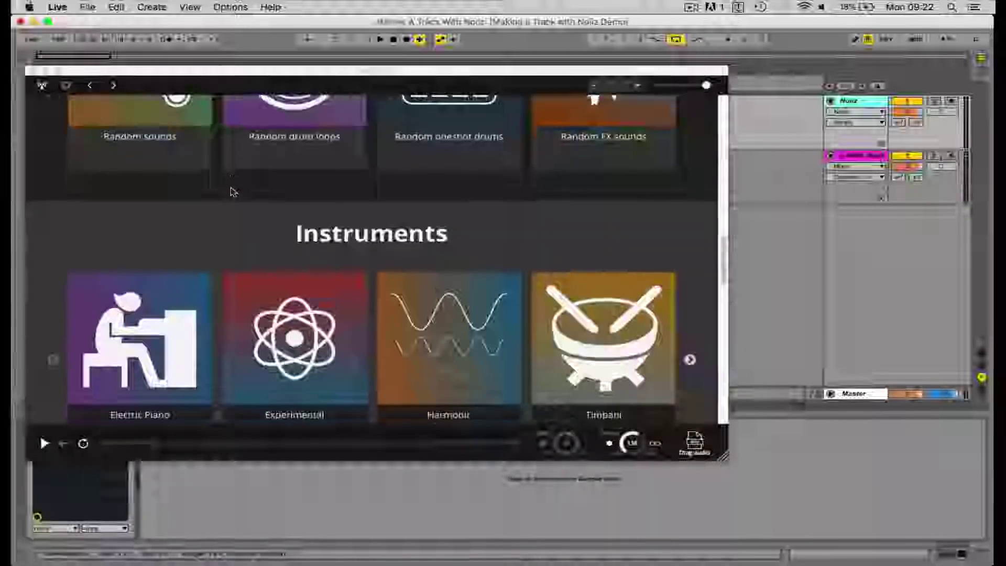
scroll(229, 192, "down", 1)
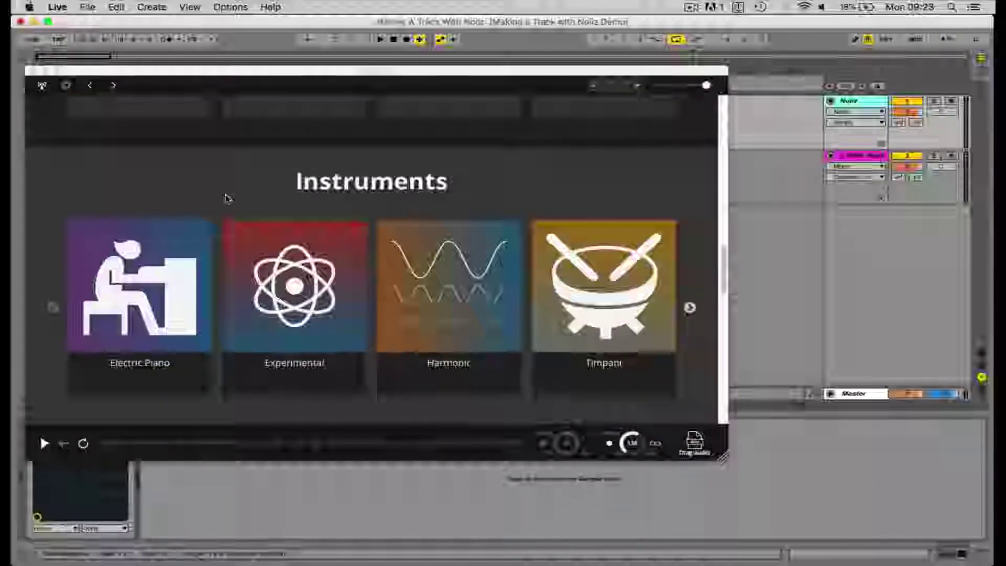
scroll(385, 225, "down", 8)
scroll(294, 221, "down", 20)
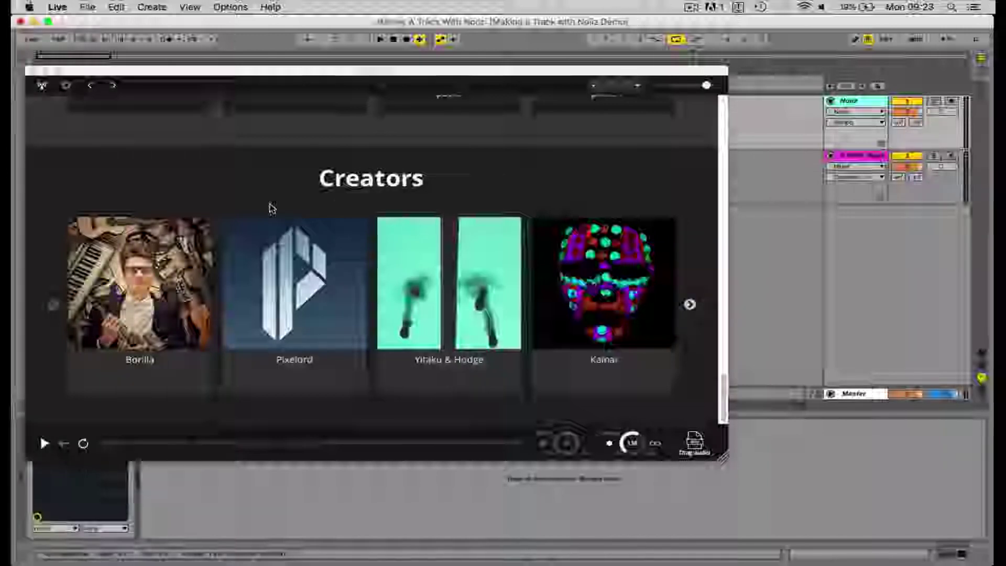
scroll(336, 207, "up", 10)
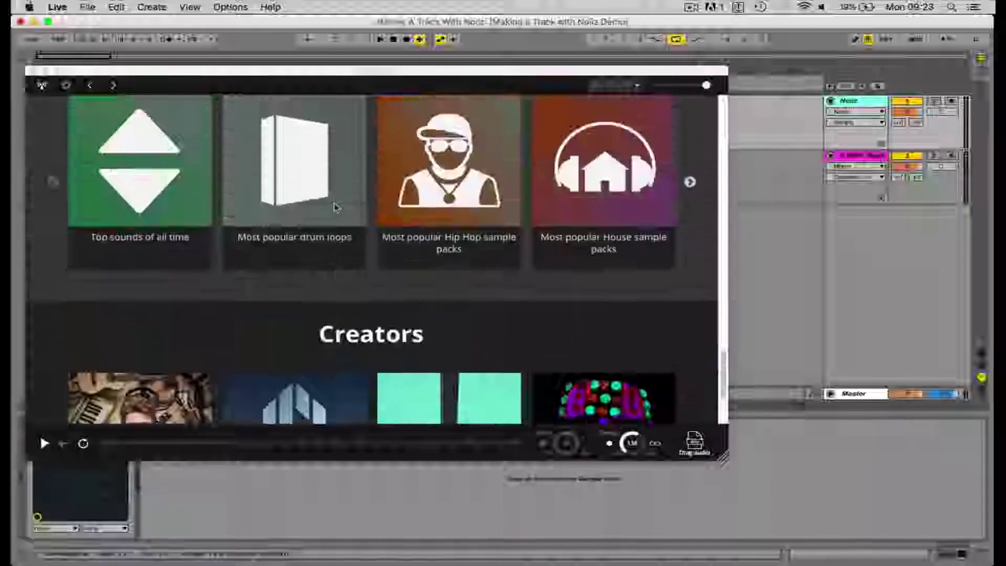
scroll(336, 207, "up", 10)
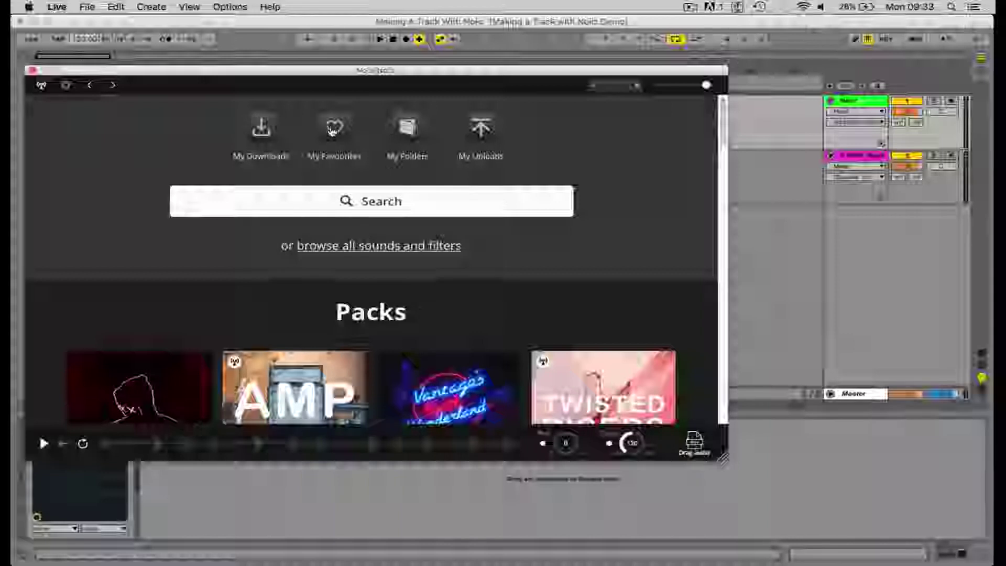
- Open the Midnight pack from the favourite packs in the Noiiz plugin
left_click(331, 130)
left_click(370, 316)
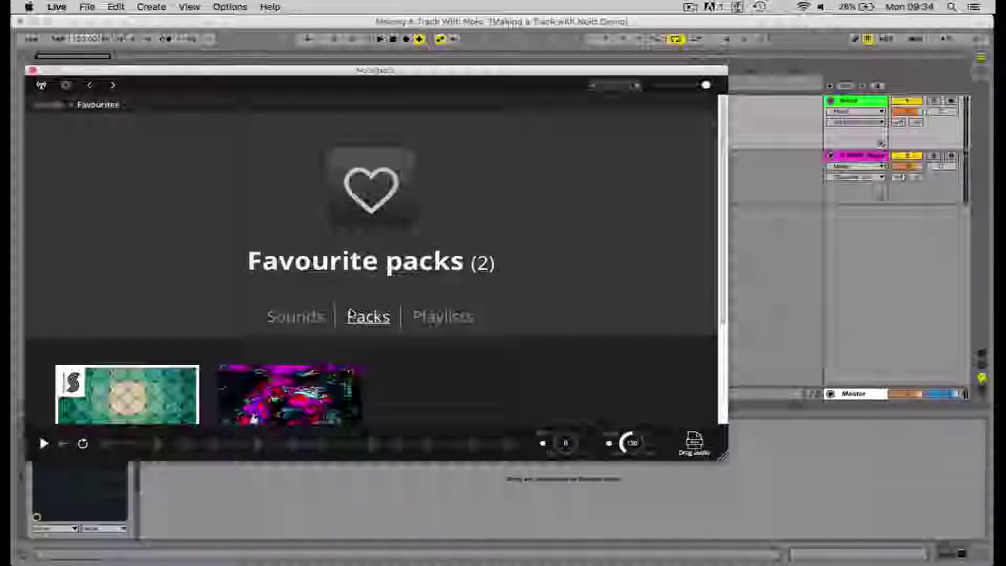
scroll(325, 304, "down", 3)
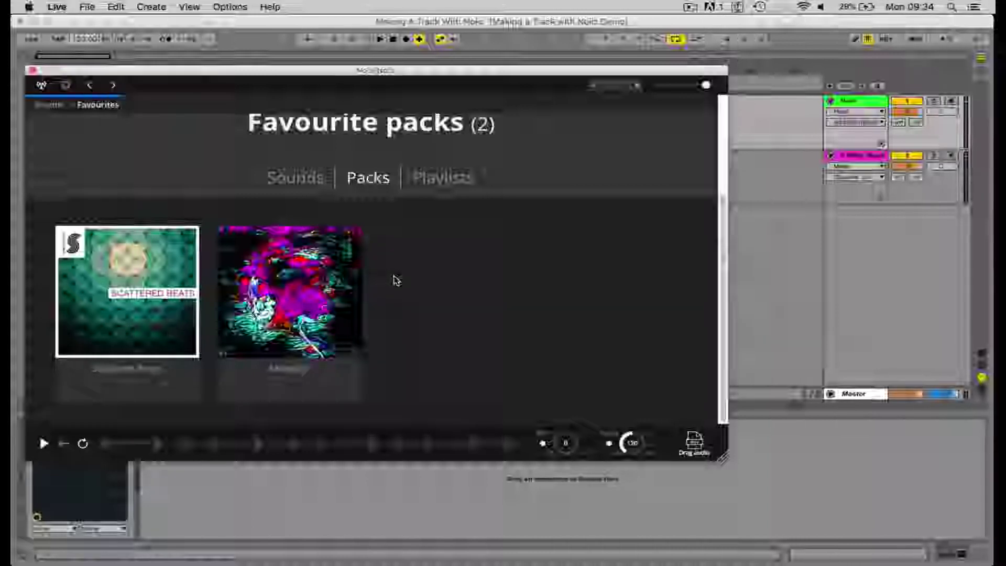
scroll(396, 280, "down", 3)
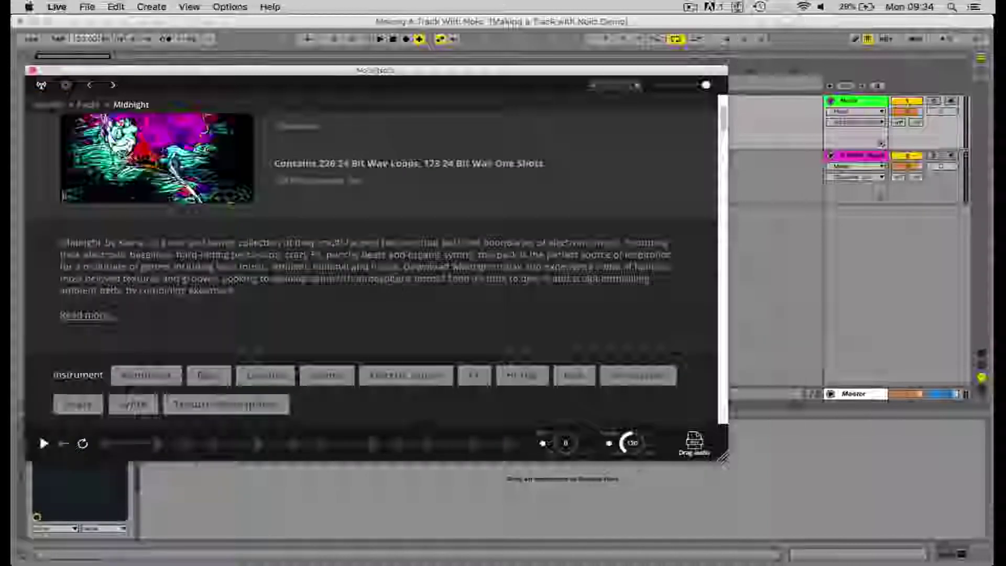
- Filter the Midnight pack's sounds by the Drums instrument and the Loops type
left_click(325, 377)
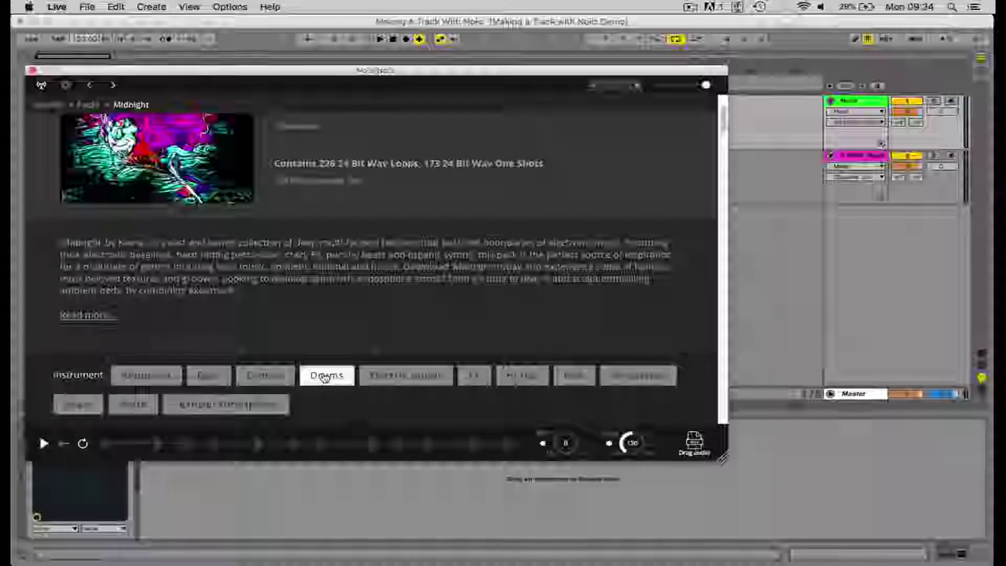
scroll(284, 262, "down", 5)
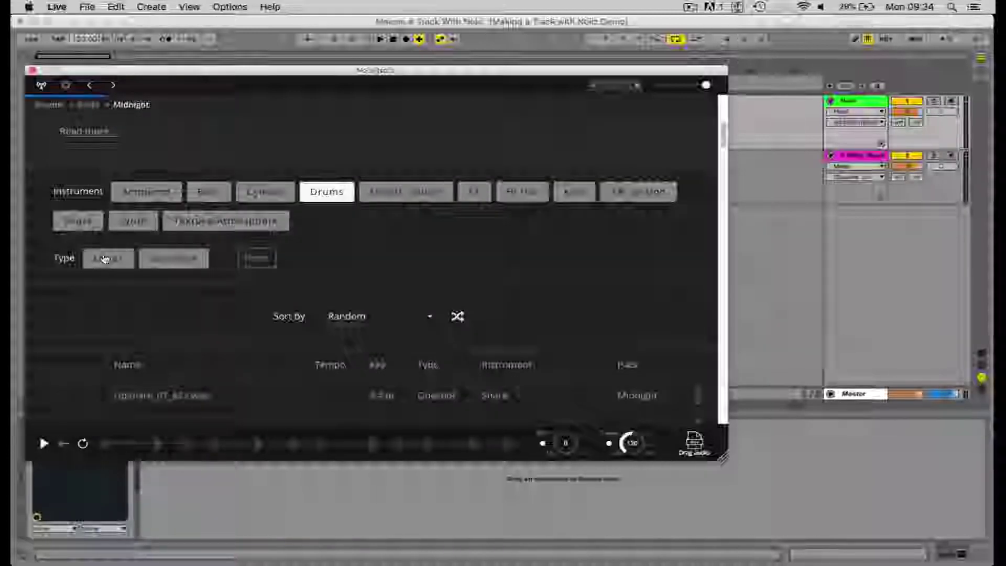
left_click(105, 259)
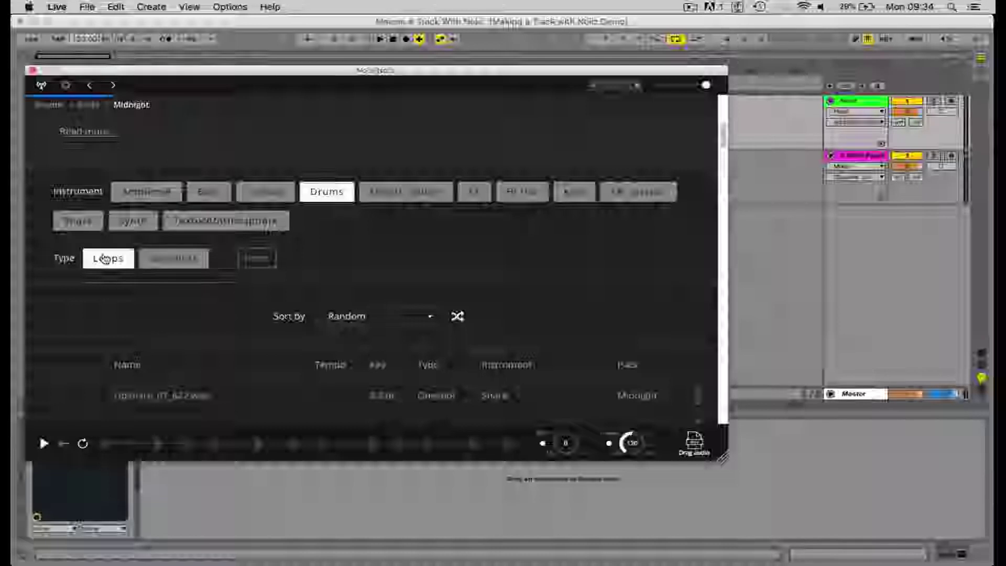
- Audition drum loops from the filtered Midnight list, including 136_CruiseBeat_01_622.wav and 132_GaragBeat_01_622.wav, and stop the playback
scroll(126, 262, "down", 3)
left_click(139, 263)
scroll(265, 246, "down", 3)
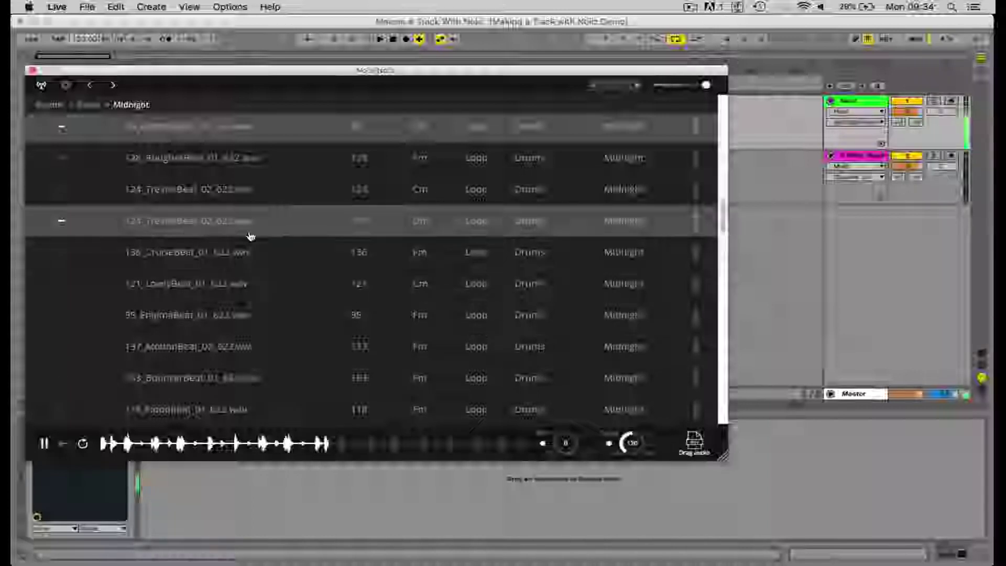
left_click(167, 260)
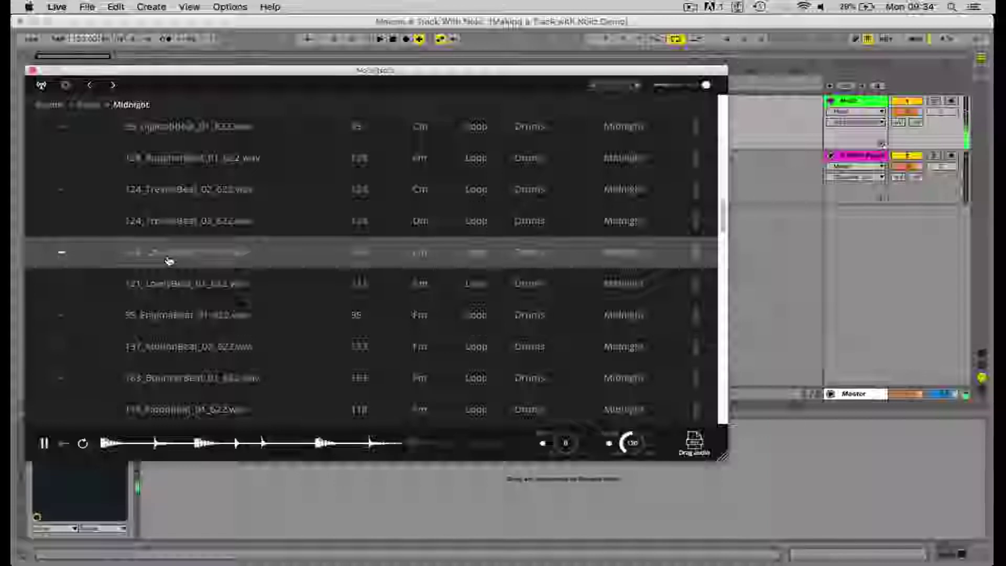
scroll(169, 261, "down", 5)
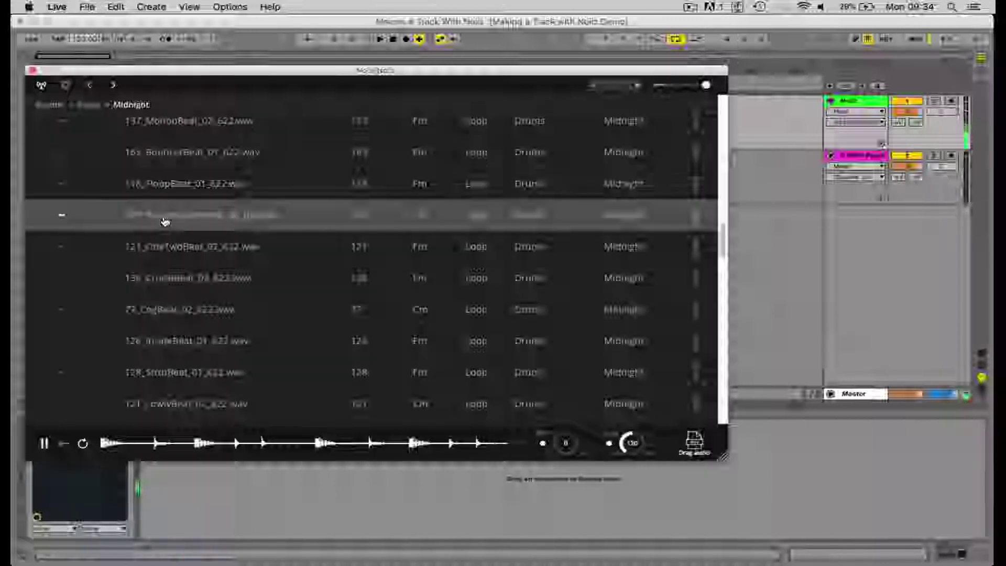
scroll(165, 222, "down", 2)
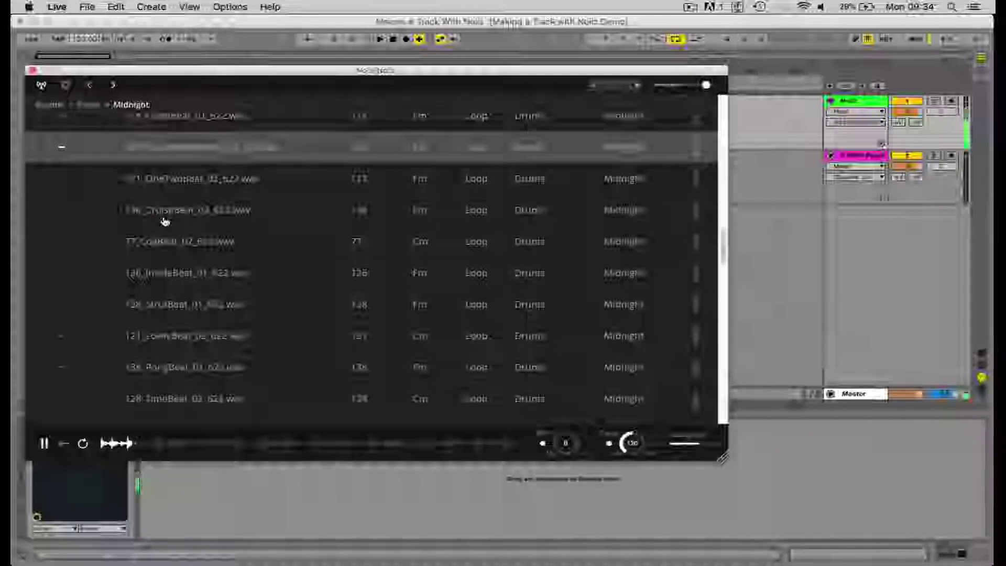
scroll(165, 221, "down", 5)
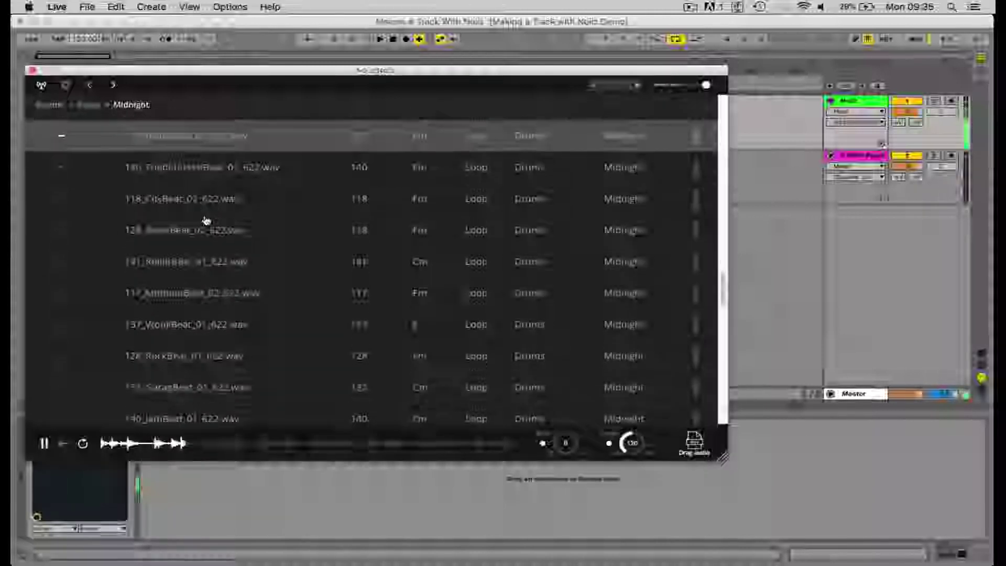
scroll(206, 221, "down", 5)
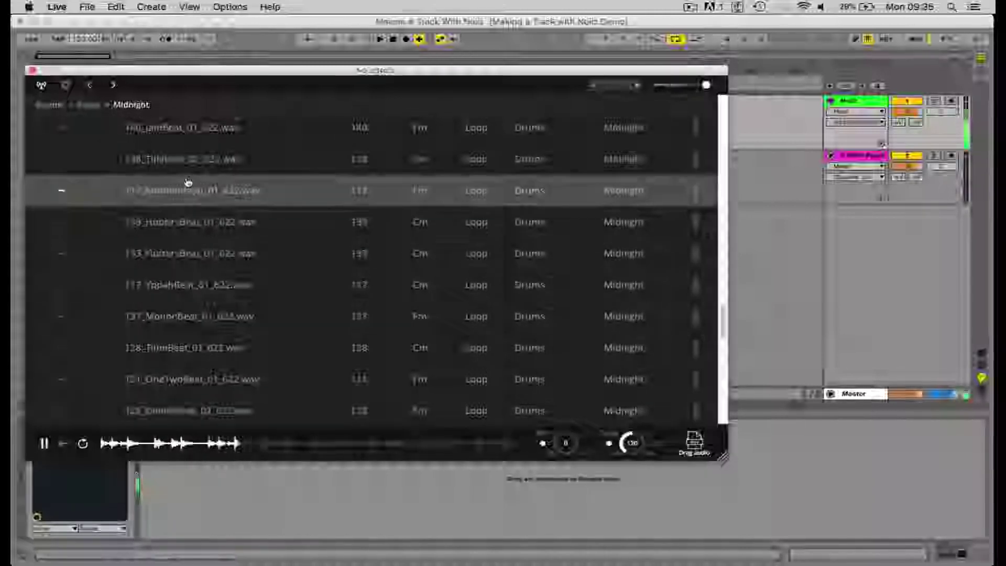
scroll(188, 182, "up", 4)
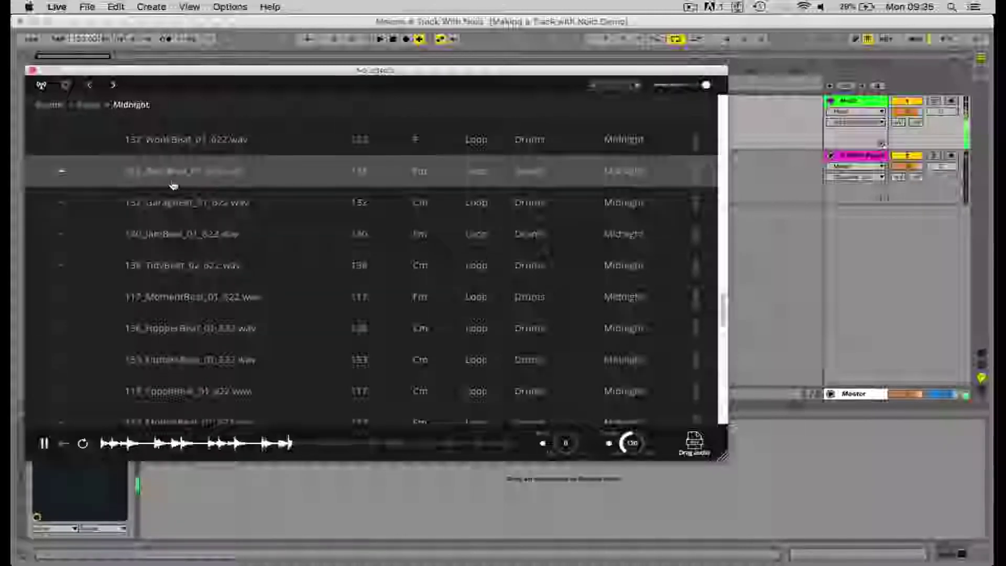
left_click(161, 198)
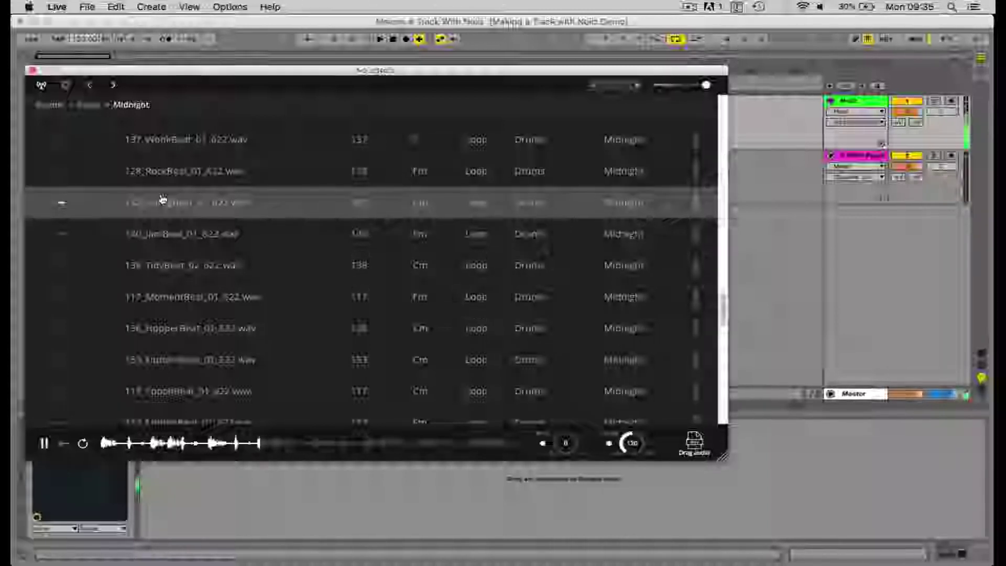
left_click(43, 443)
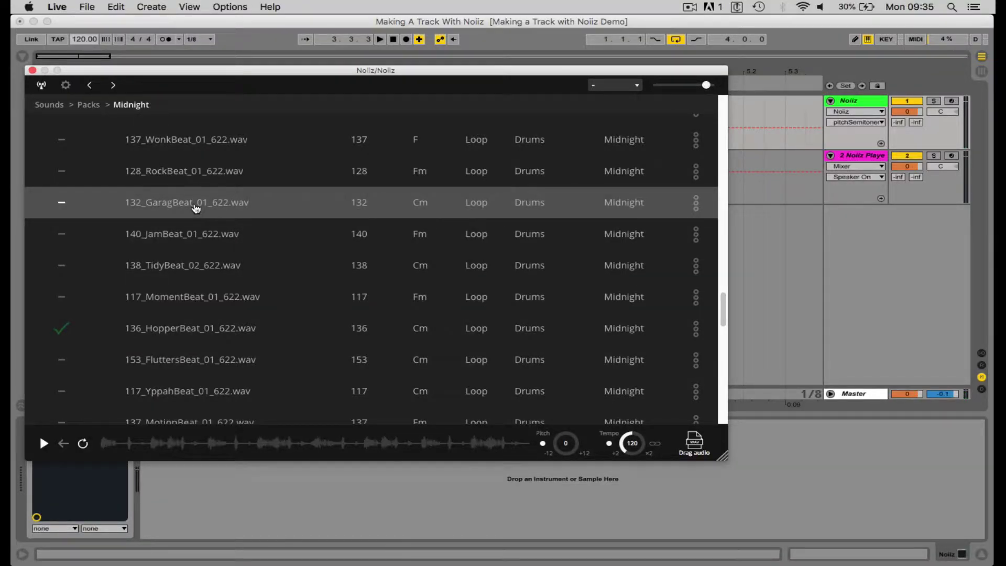
- Preview the 136_HopperBeat_01_622.wav drum loop, stop it and start its playback again
left_click(156, 325)
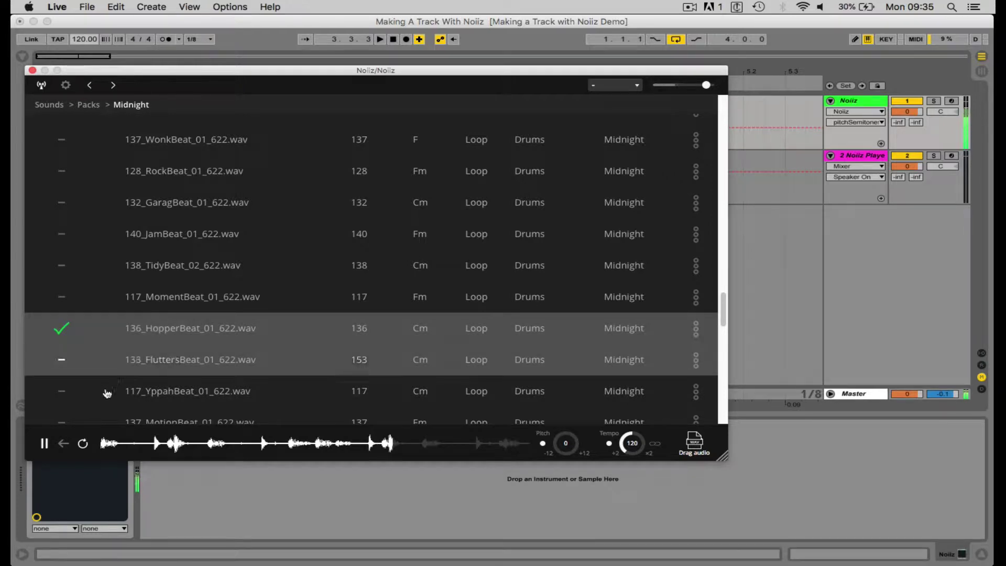
left_click(45, 443)
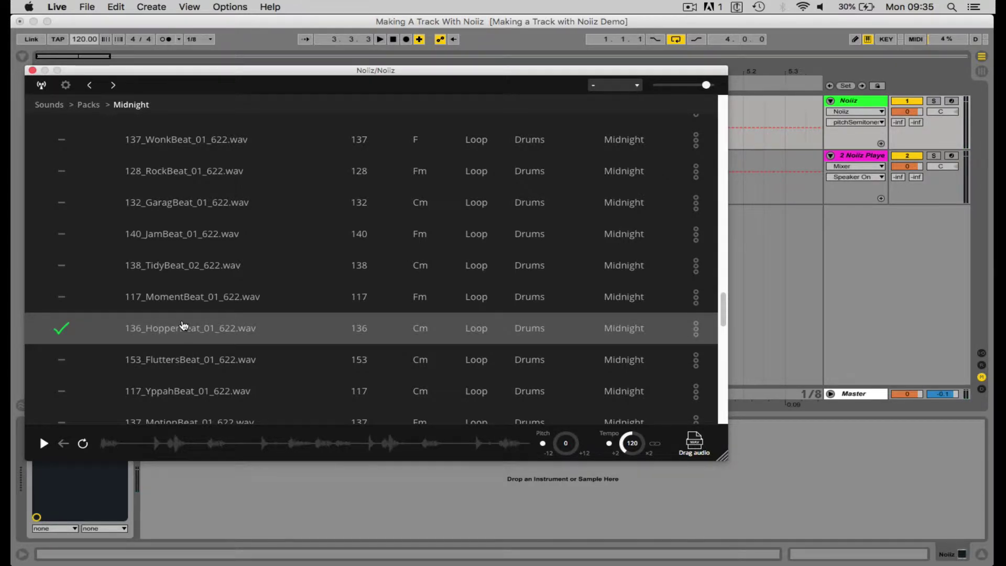
left_click(43, 445)
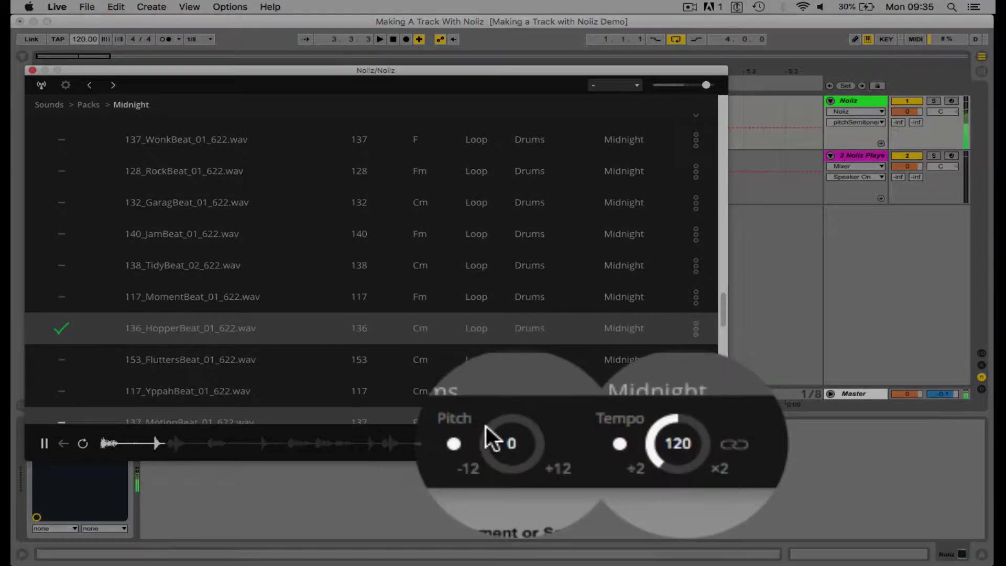
- Try lowering the playing 136_HopperBeat_01_622.wav loop's pitch to -4, return it to 0 and stop the preview
left_click_drag(567, 445, 563, 469)
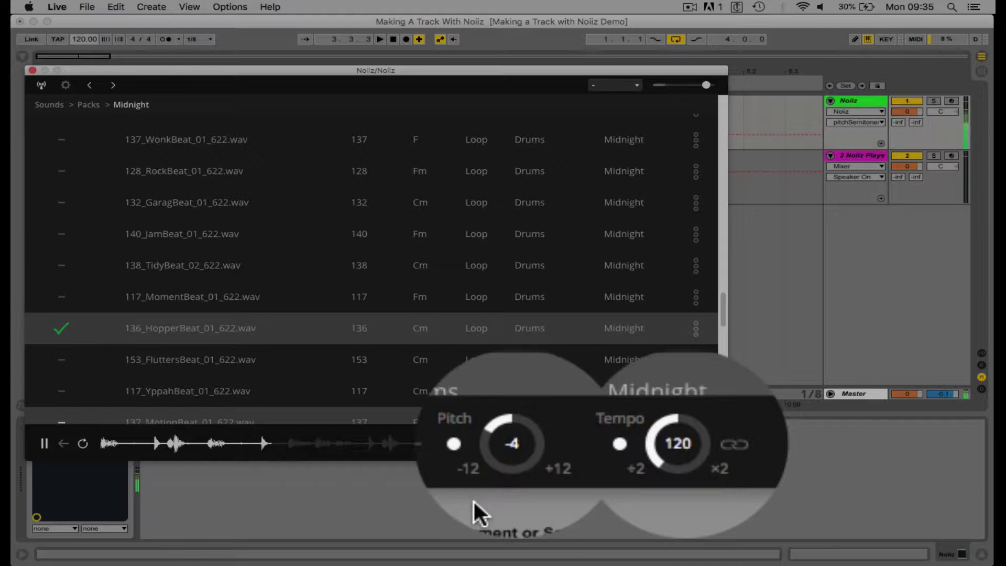
left_click_drag(482, 528, 476, 406)
left_click_drag(512, 443, 512, 443)
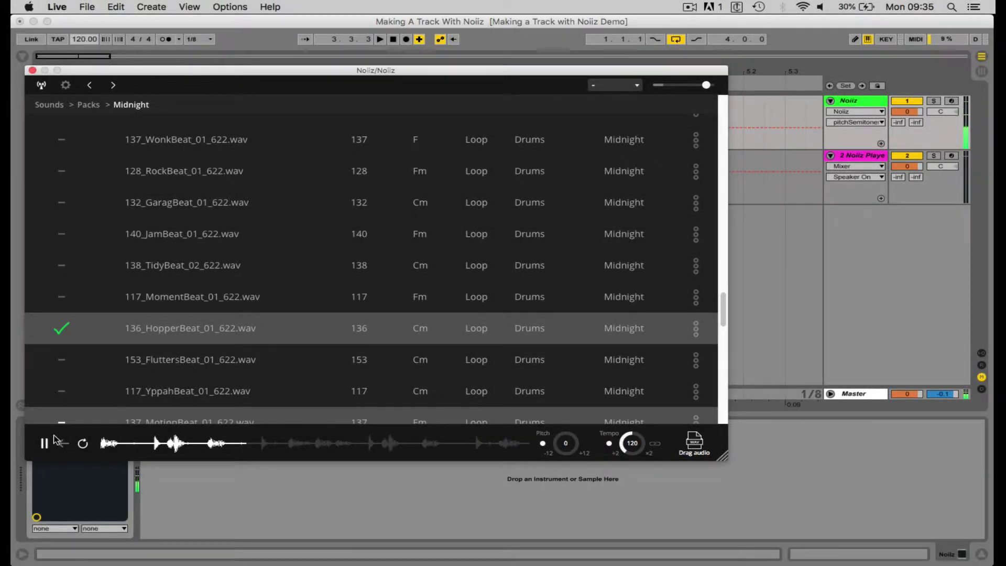
left_click(45, 444)
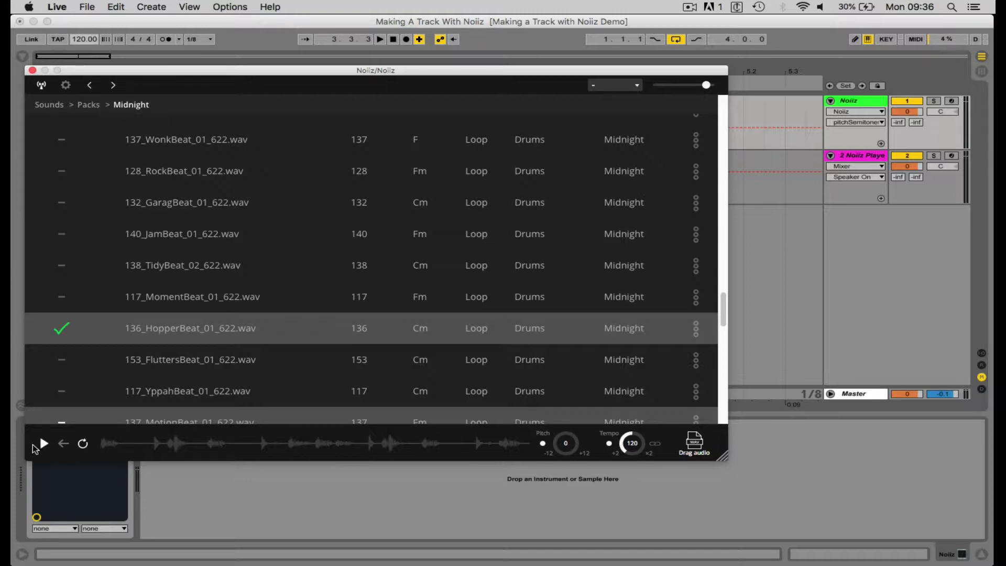
- Preview the 136_HopperBeat_01_622.wav loop with its tempo raised to 148 and stop it
left_click(44, 445)
left_click_drag(626, 438, 614, 363)
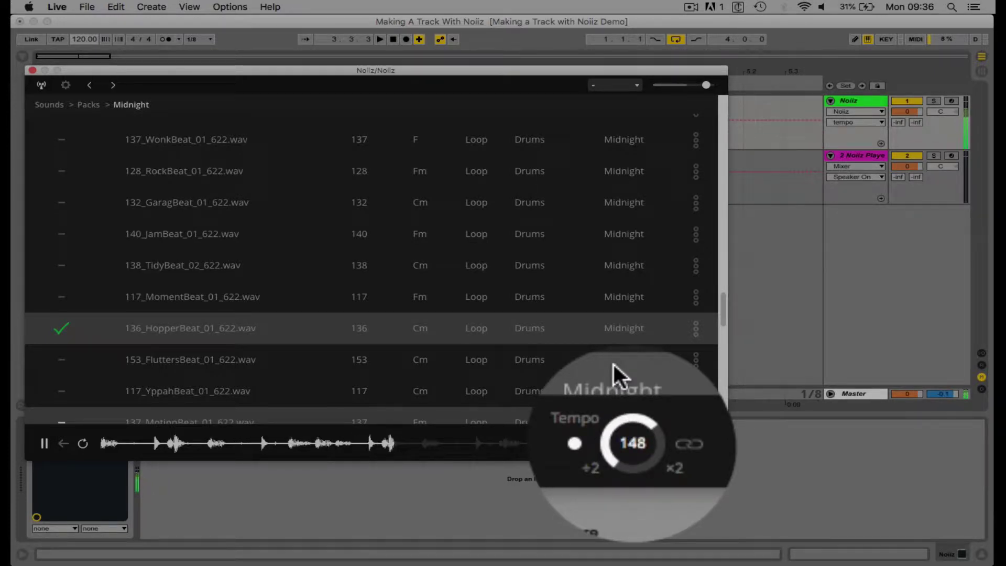
left_click(44, 443)
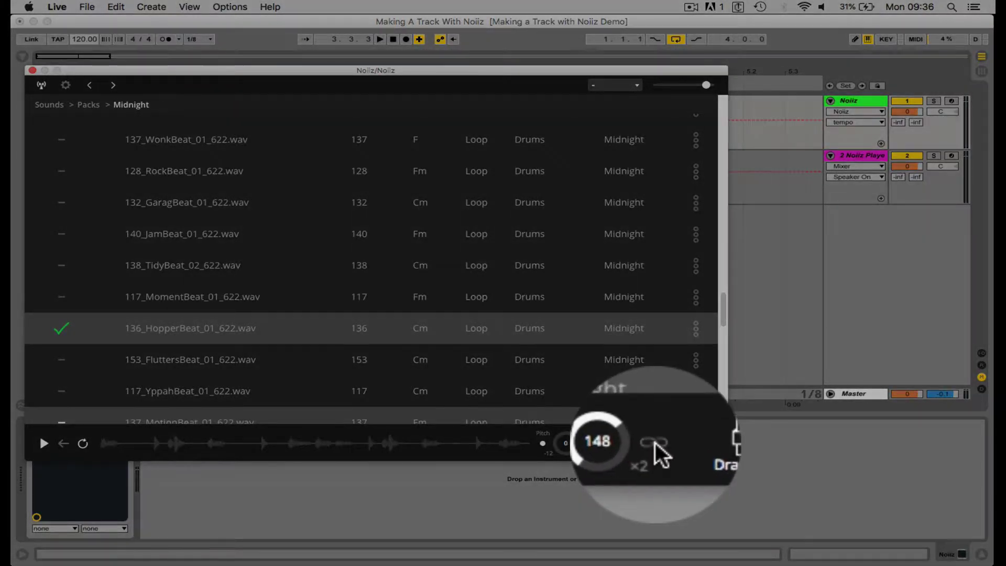
- With the tempo link enabled, place the 136_HopperBeat_01_622 loop at bar 1 on a new audio track and play it back briefly
left_click(655, 444)
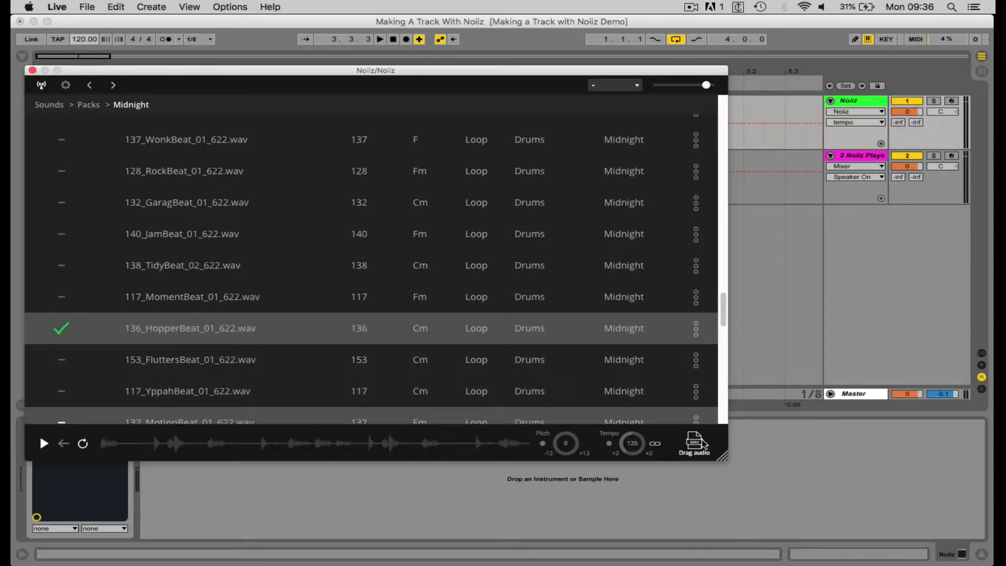
left_click_drag(695, 442, 58, 236)
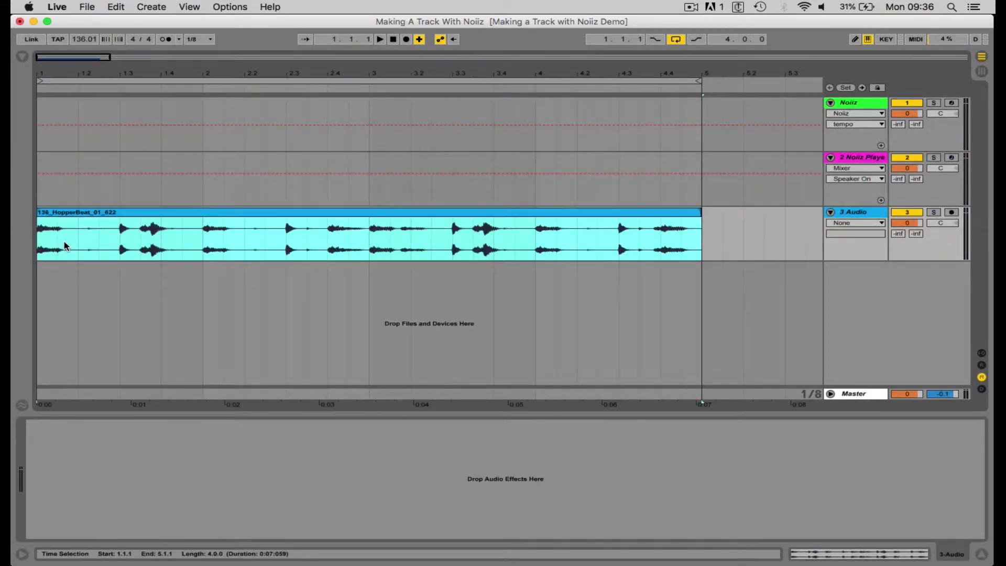
key("space")
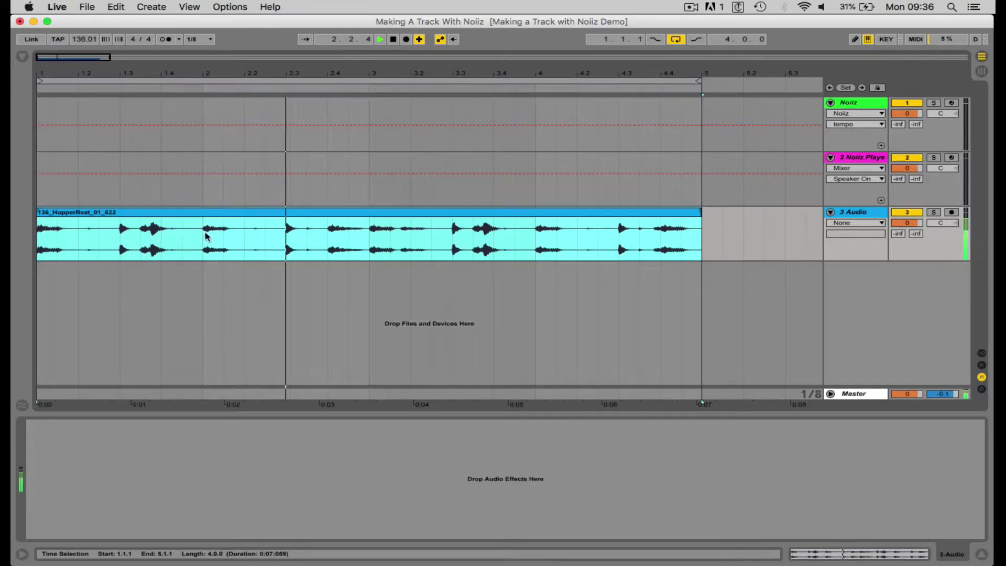
key("space")
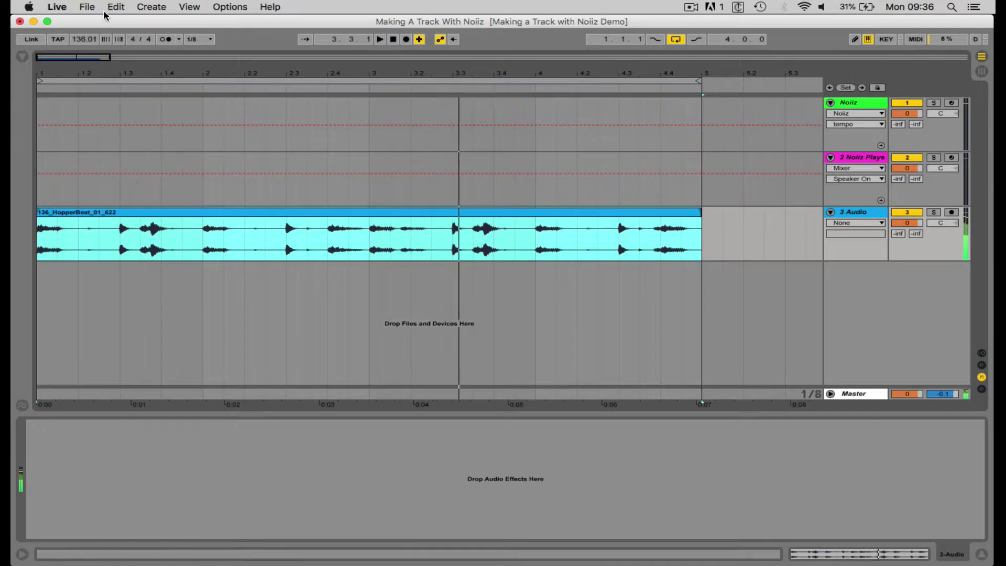
- Set the project tempo to 136.00 BPM
left_click_drag(85, 39, 85, 34)
type("1")
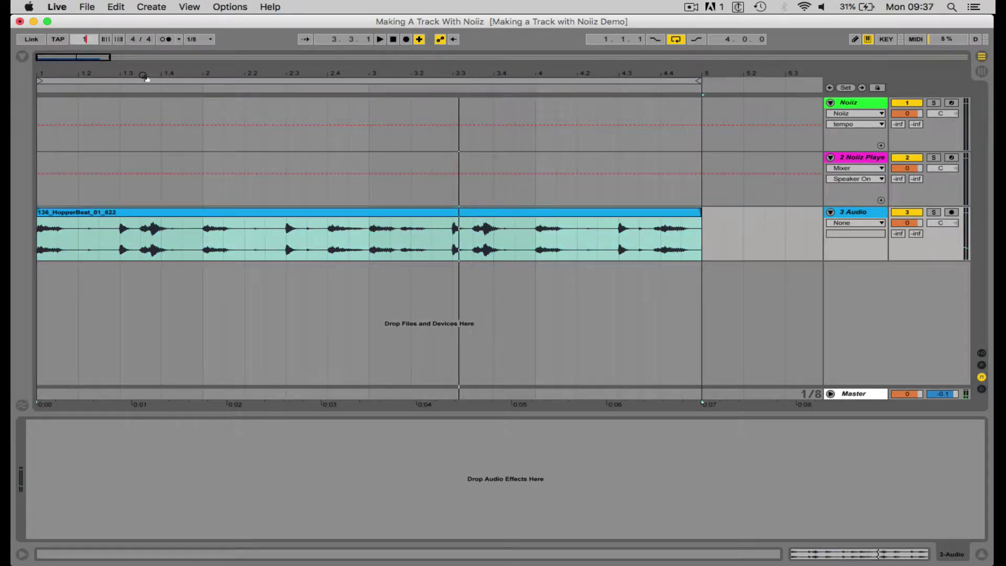
type("36")
key("Return")
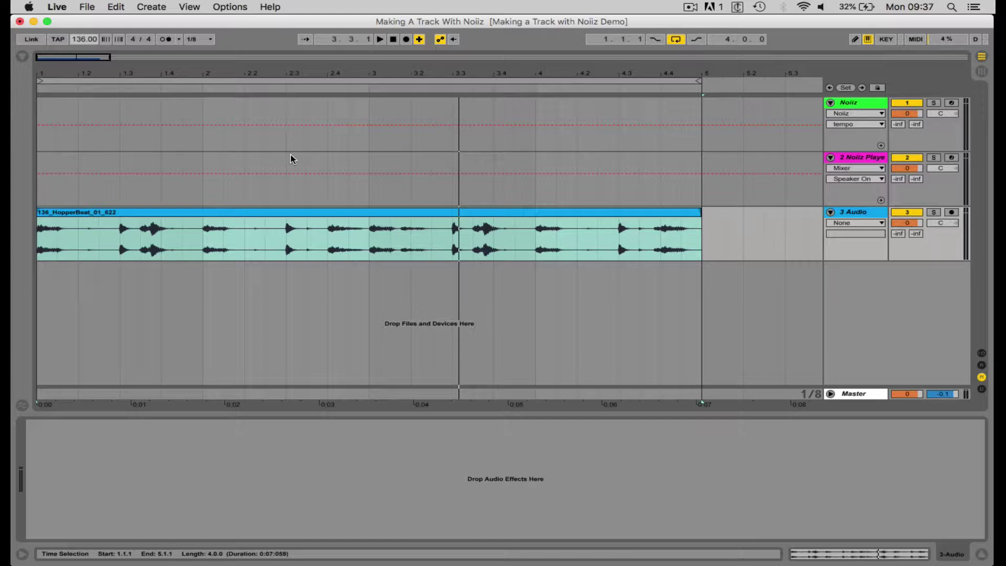
- Reopen the Noiiz plugin and search its whole sound library for "skippy drums"
left_click(861, 99)
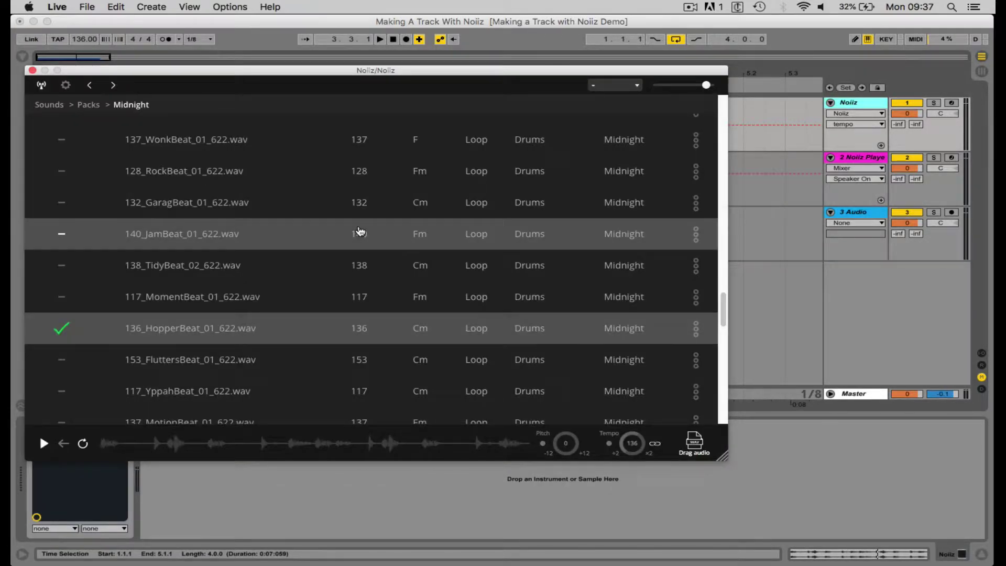
scroll(251, 249, "up", 10)
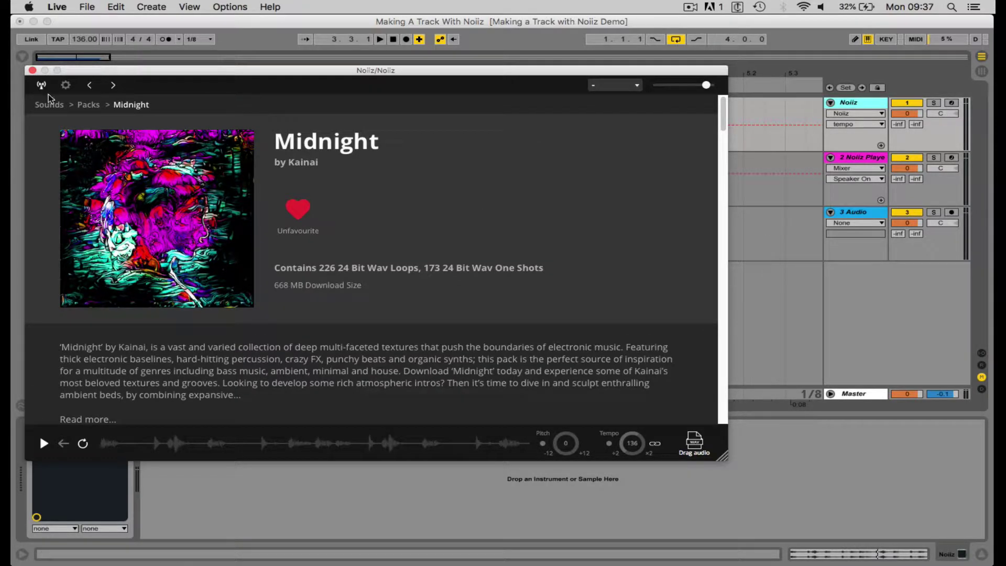
left_click(48, 105)
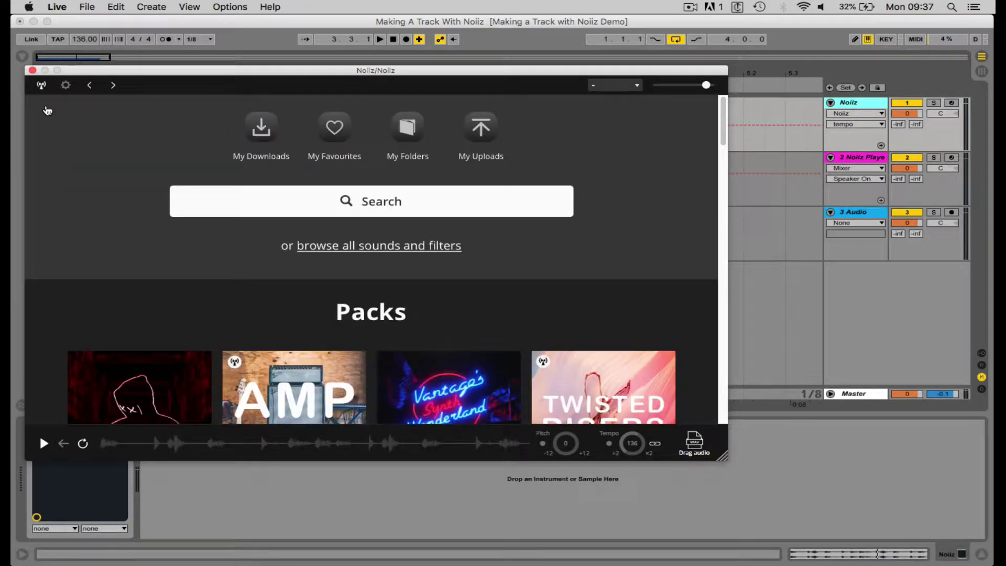
left_click(365, 193)
type("dr")
key("BackSpace")
key("BackSpace")
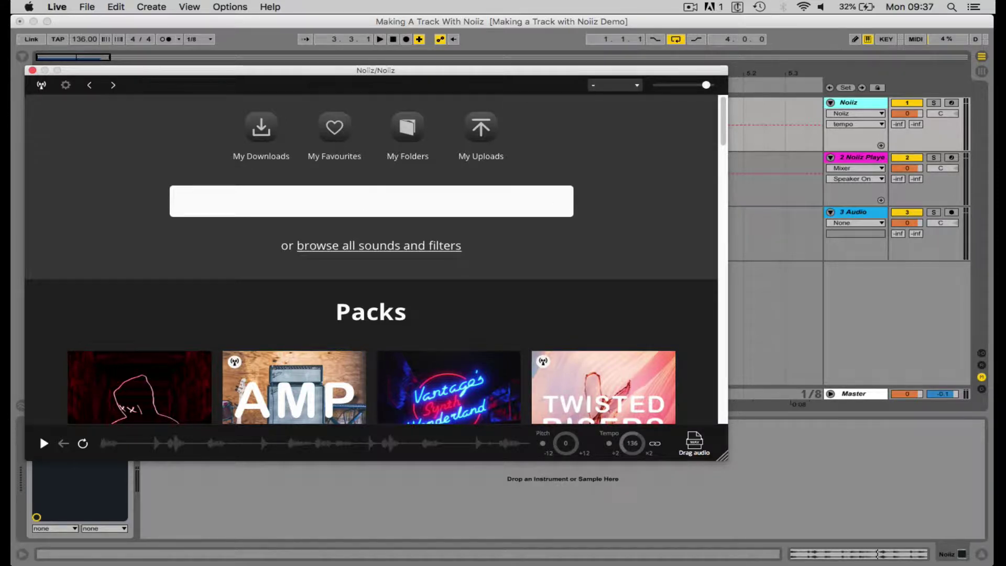
type("skippy")
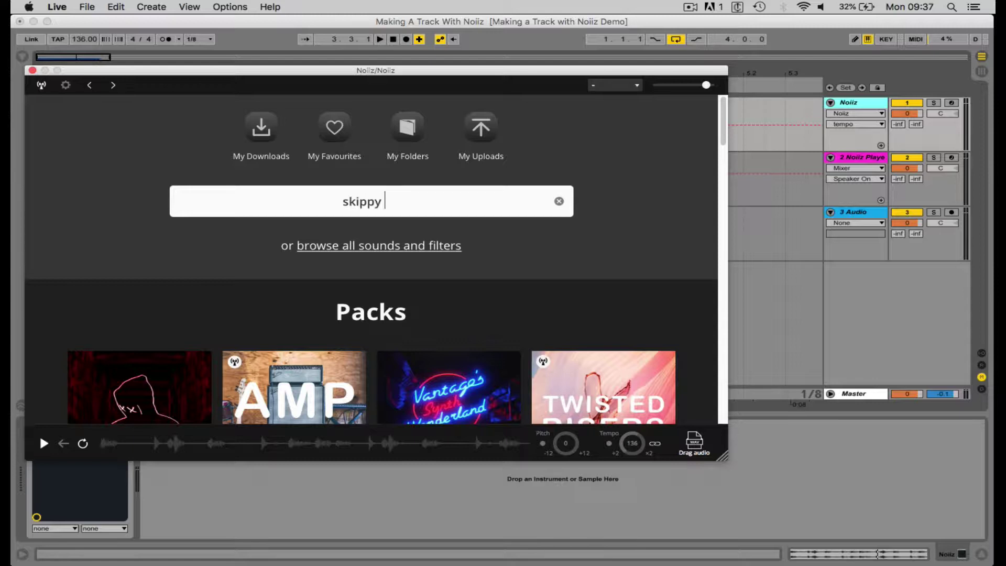
type(" drums")
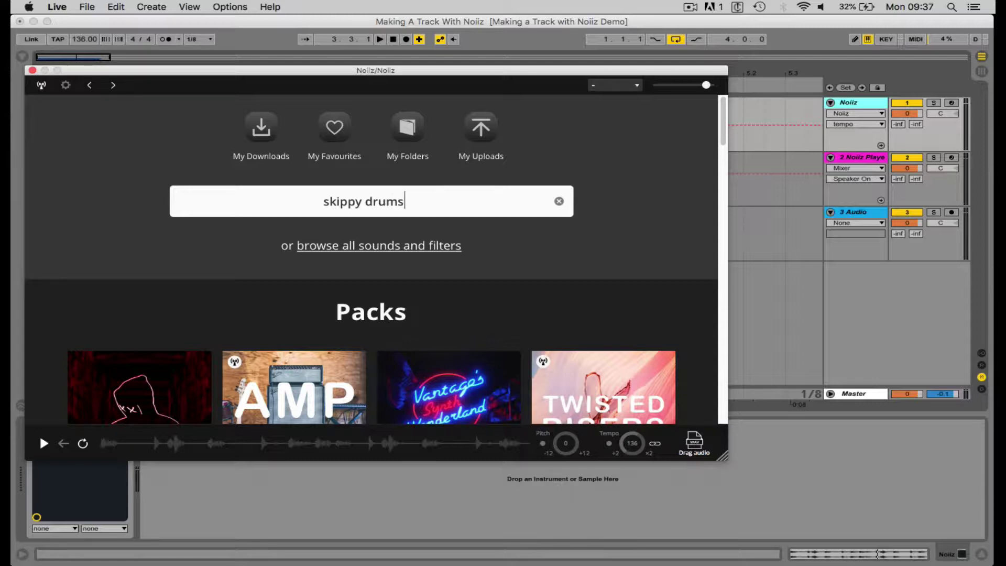
key("Return")
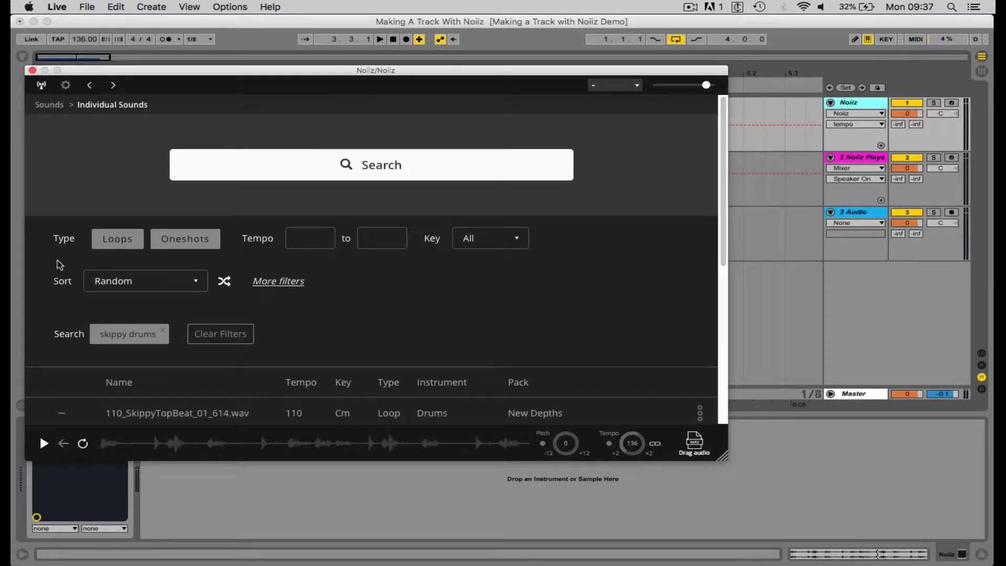
- Filter the skippy drums results to Loops with a tempo range of 135 to 140
left_click(112, 240)
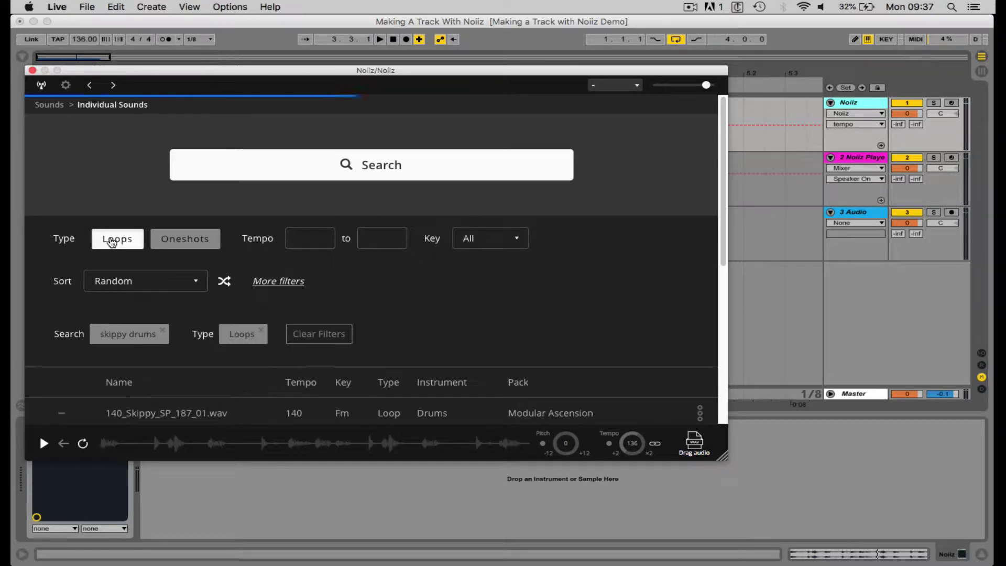
left_click(311, 238)
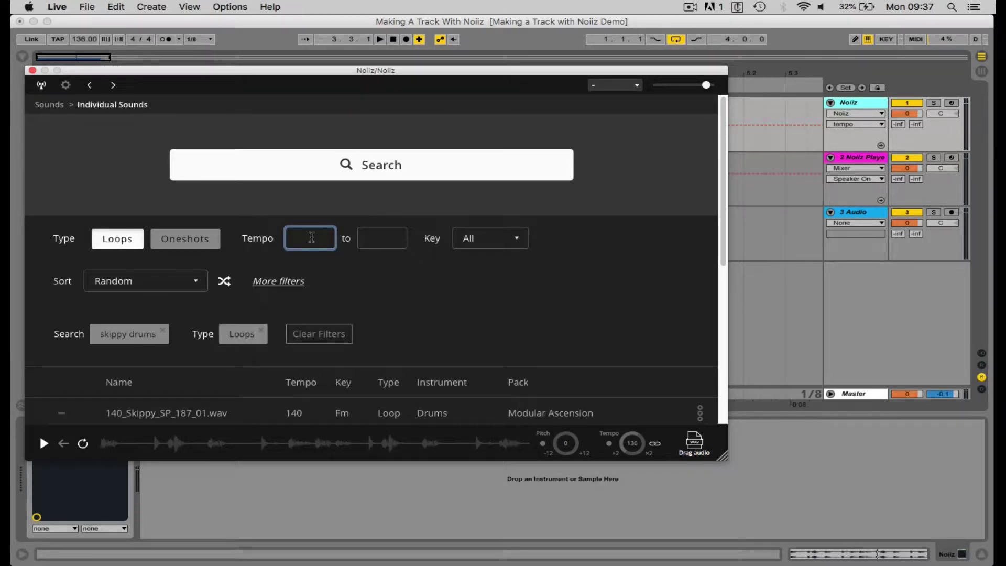
type("135")
key("Tab")
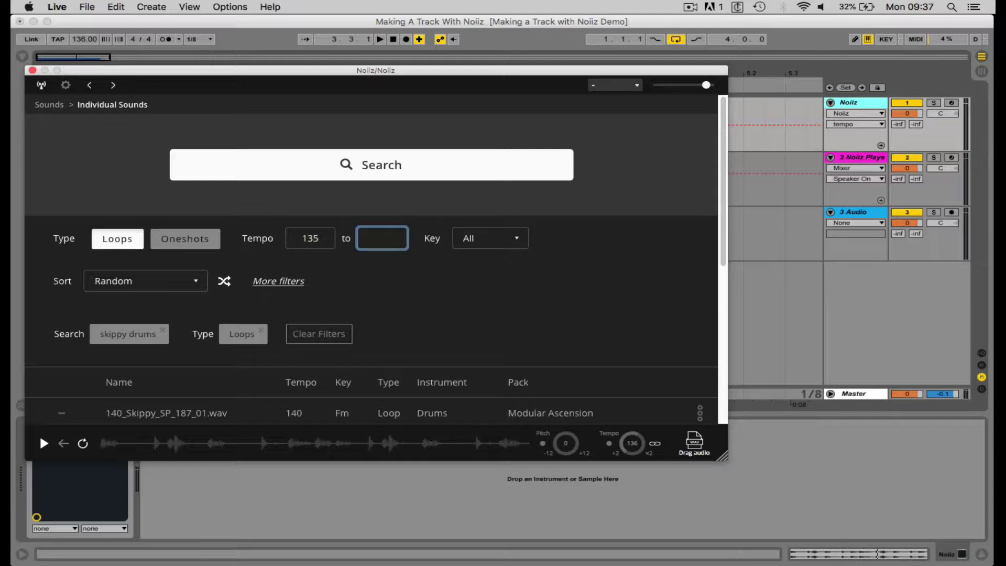
type("140")
key("Return")
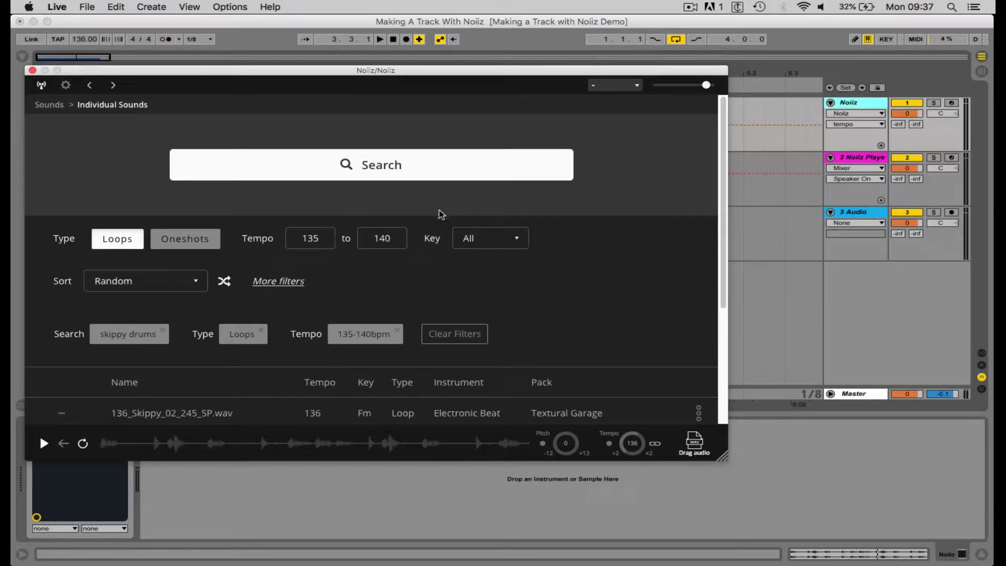
- Audition the filtered skippy loops, including 136_Skippy_02_245_SP.wav, 135_SkippyDrumLoop_383_01.wav, 136_Skippy_01_245_SP.wav and 135_SkippyDrumLoop_383_02.wav
scroll(394, 224, "down", 5)
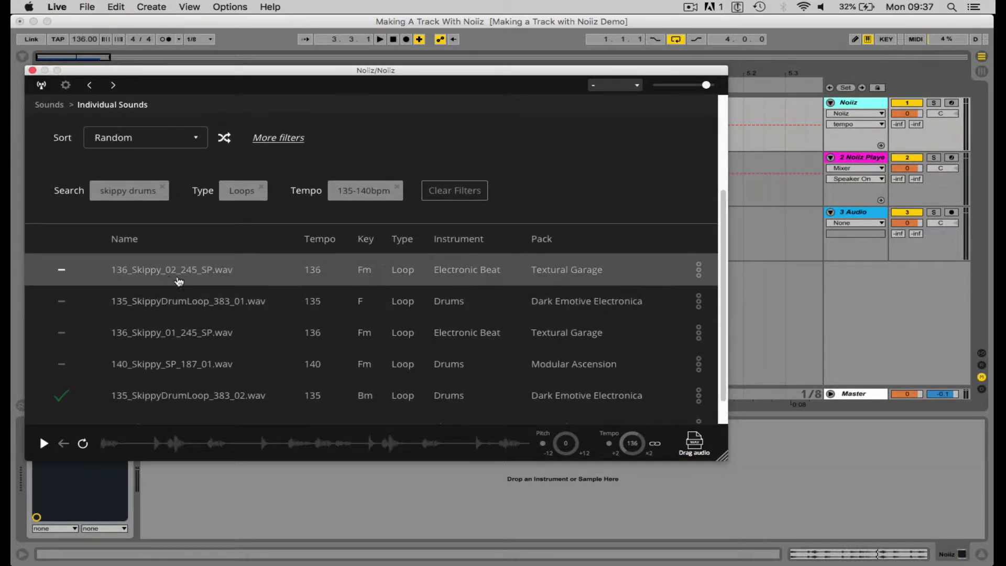
left_click(152, 277)
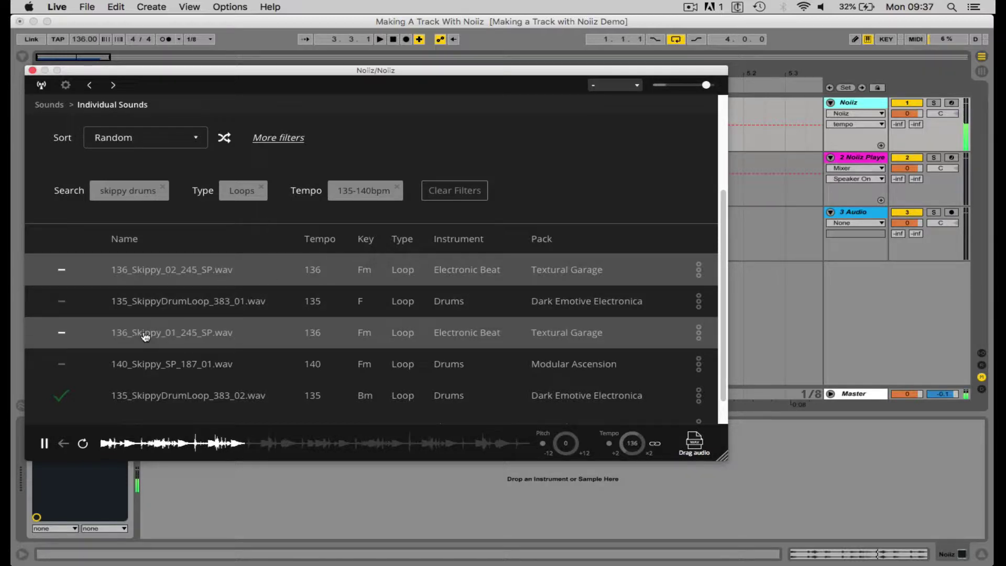
left_click(152, 305)
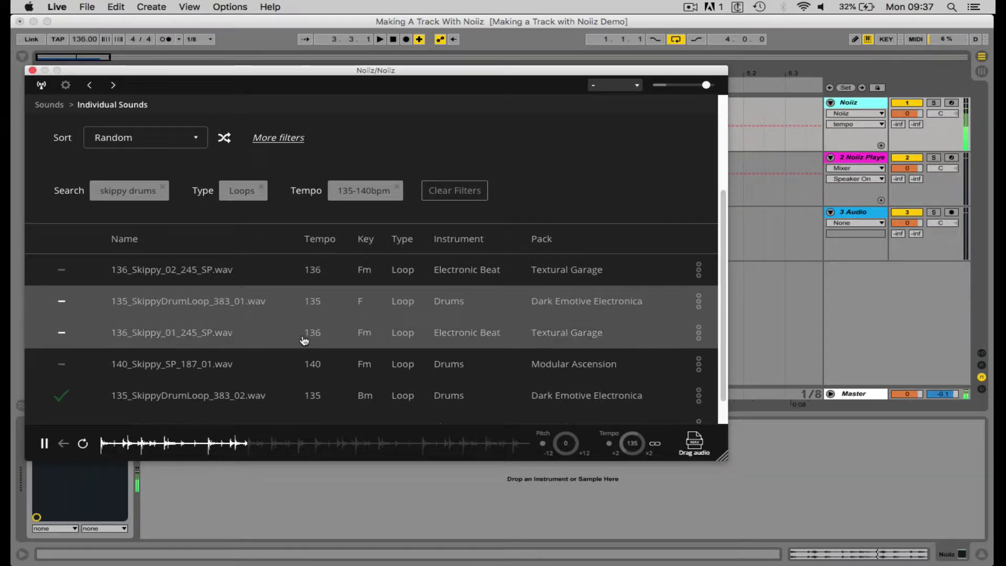
left_click(150, 336)
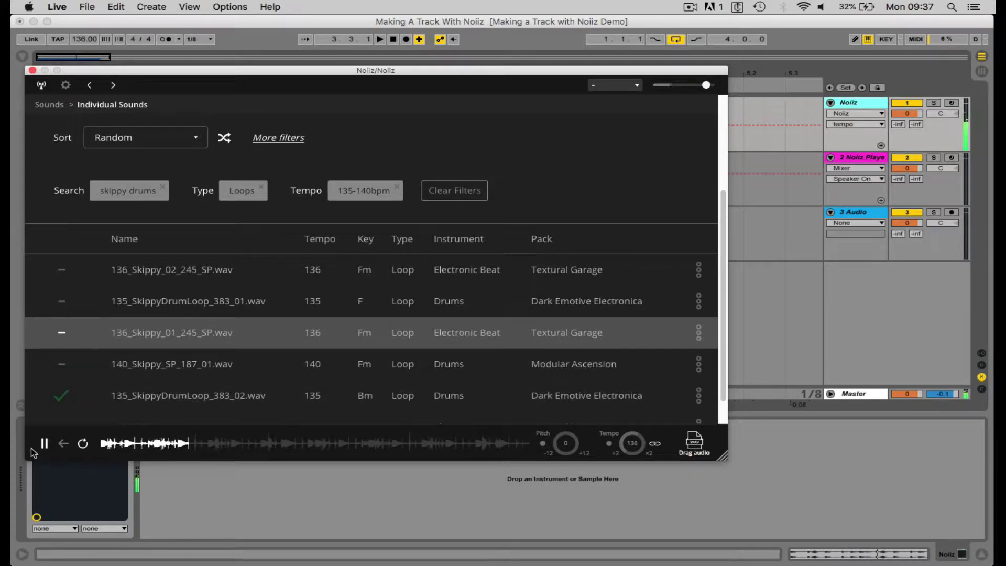
left_click(154, 398)
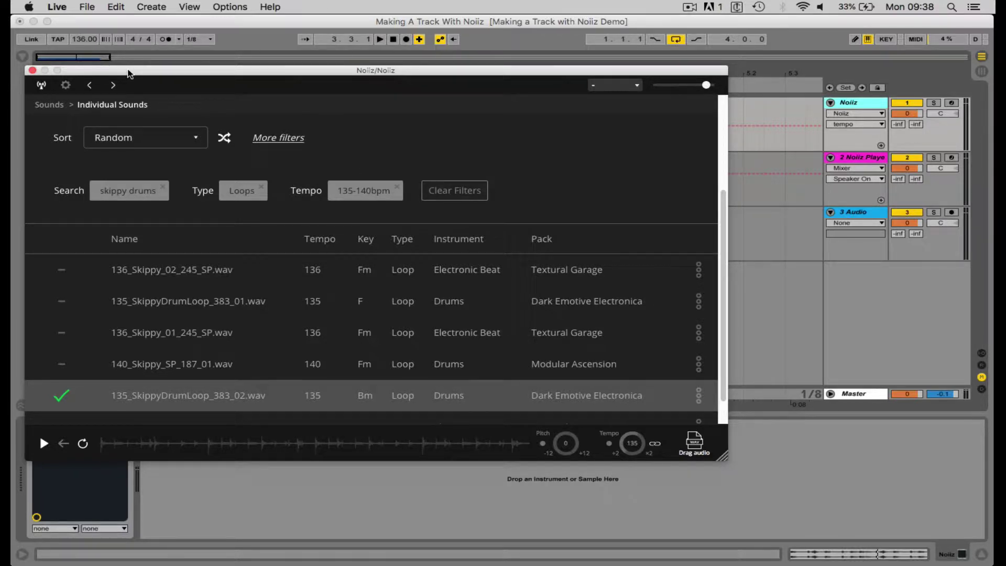
- Move the Noiiz window clear of the HopperBeat clip and preview 135_SkippyDrumLoop_383_02.wav together with the clip's playback, then stop
left_click_drag(128, 73, 180, 107)
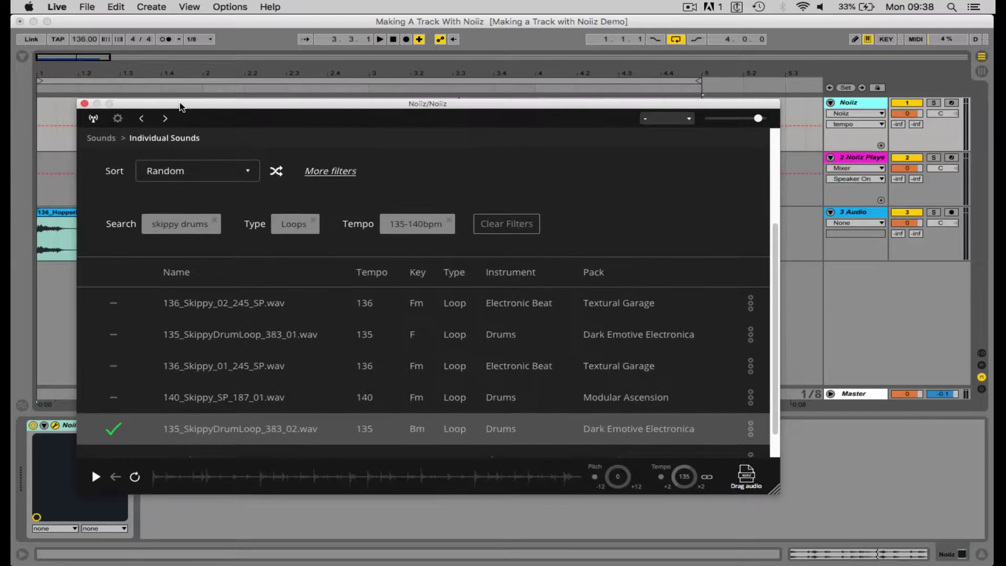
left_click(49, 214)
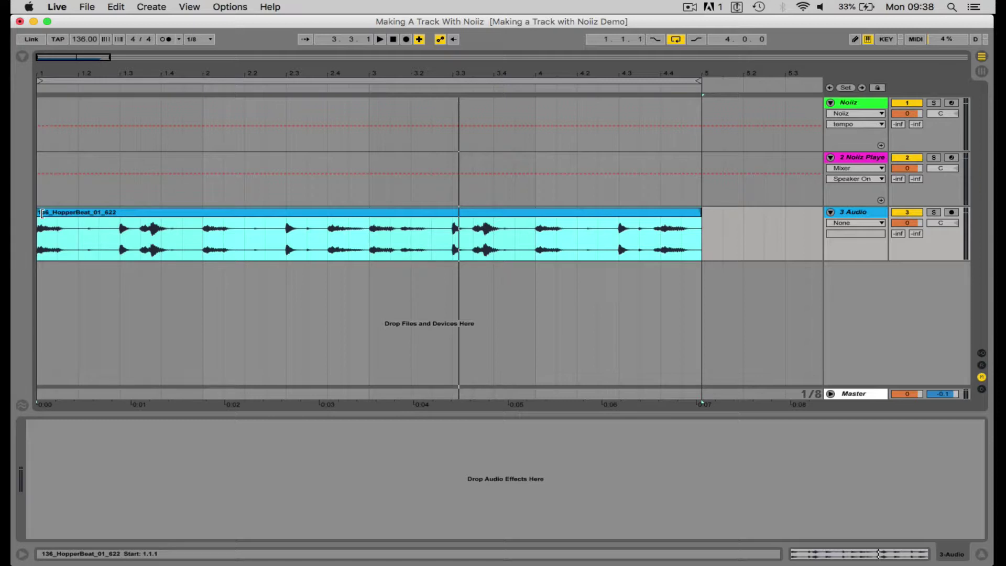
key("space")
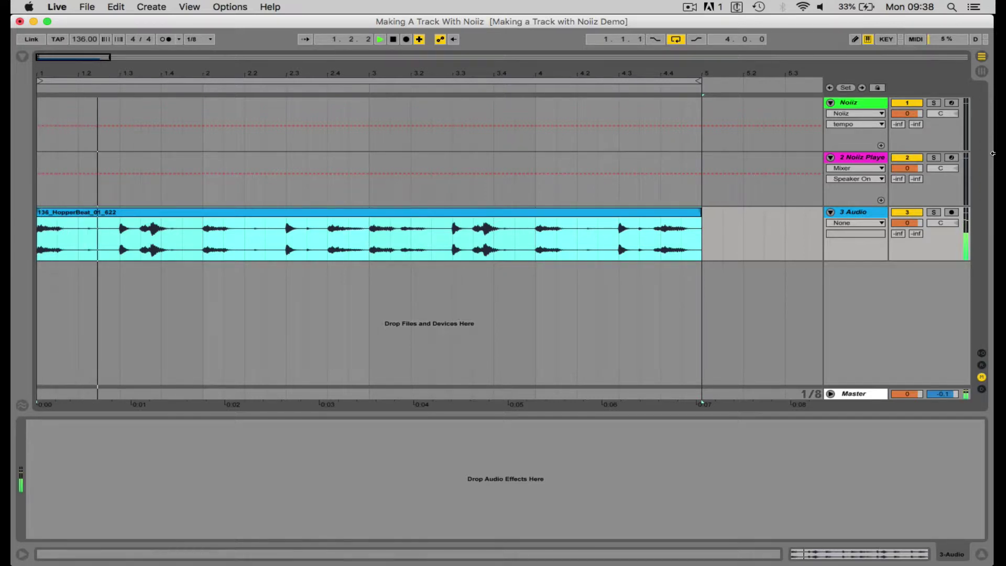
left_click(874, 105)
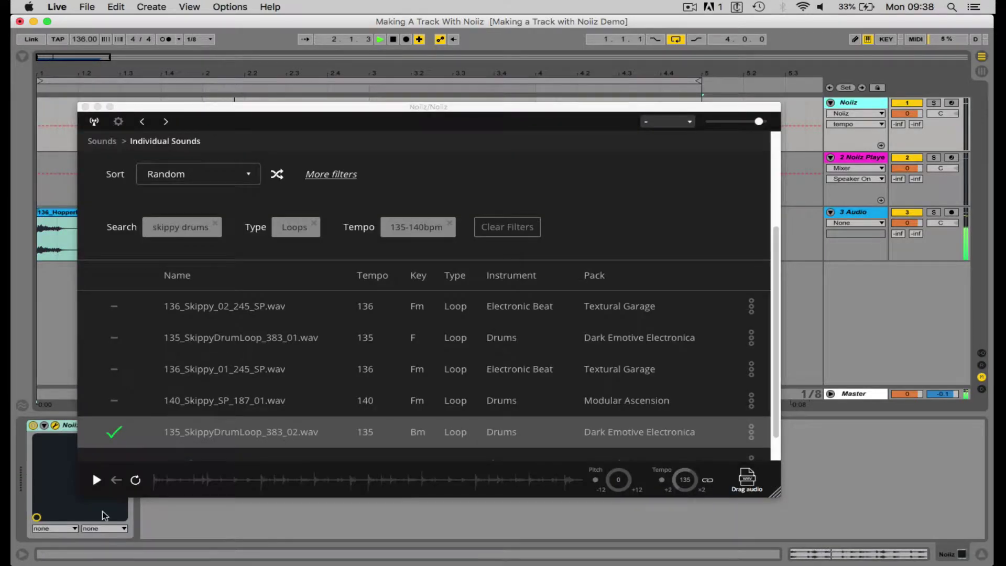
left_click(97, 480)
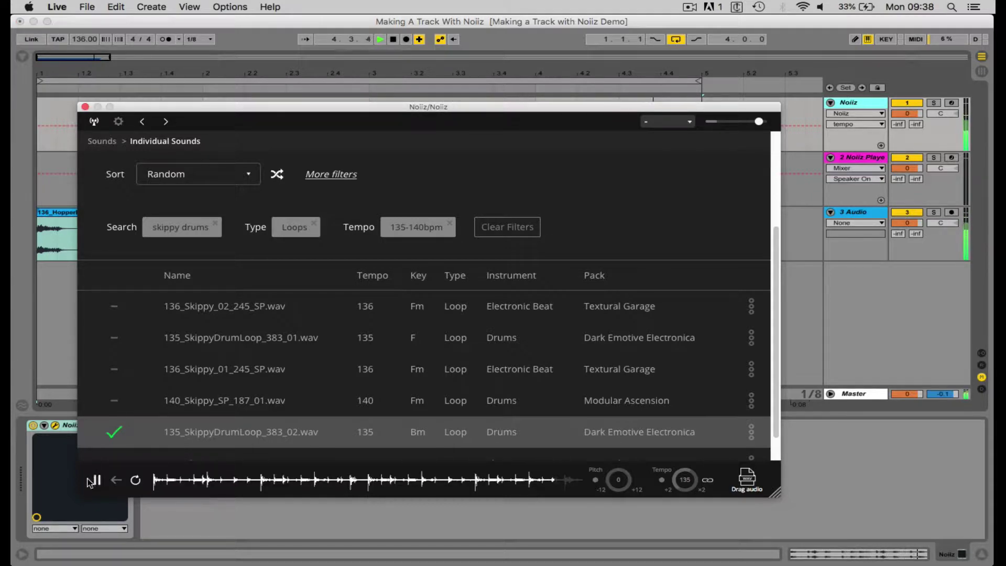
left_click(96, 479)
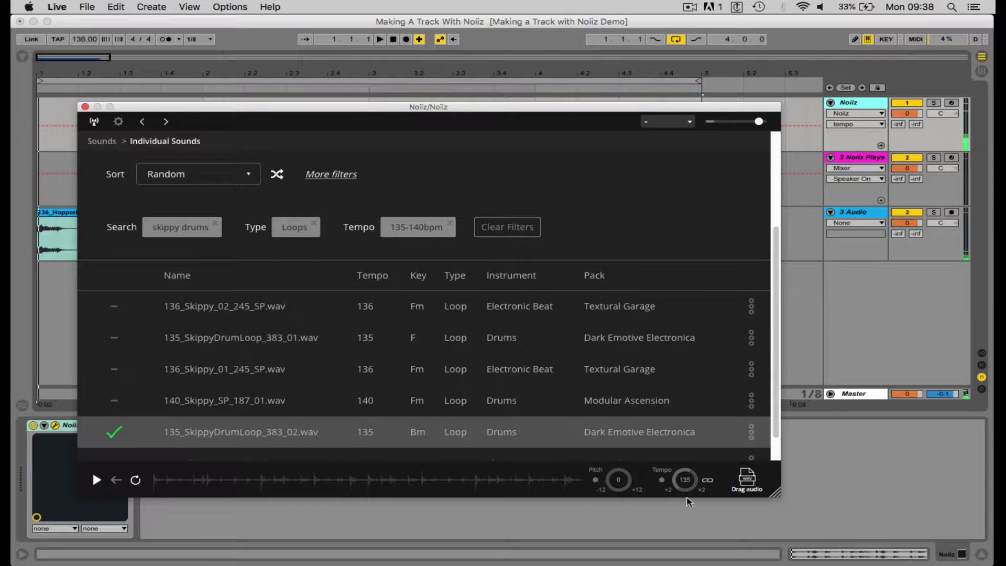
- Sync 135_SkippyDrumLoop_383_02.wav to the project tempo of 136 and preview it alongside the HopperBeat clip's playback
left_click(662, 480)
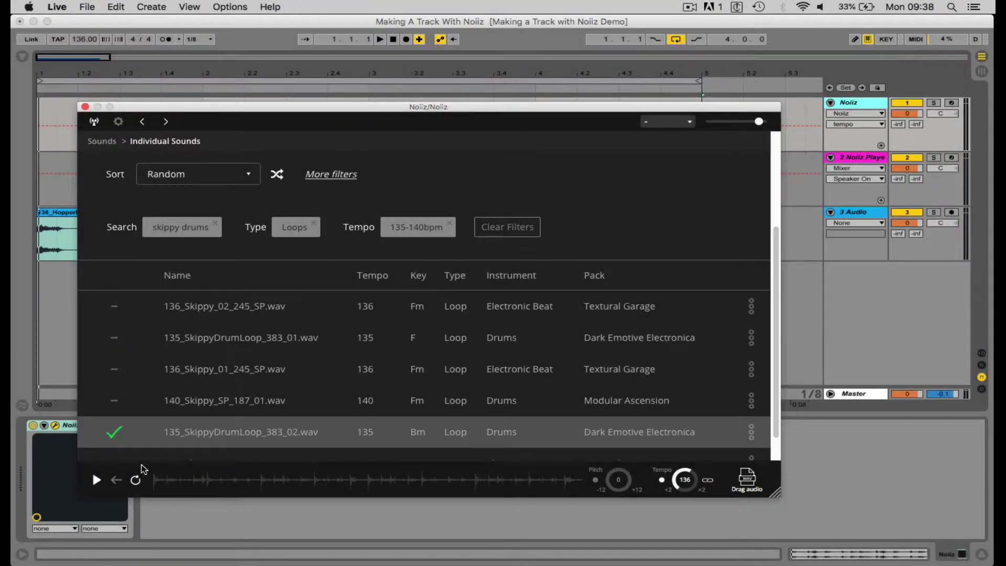
left_click(58, 209)
key("space")
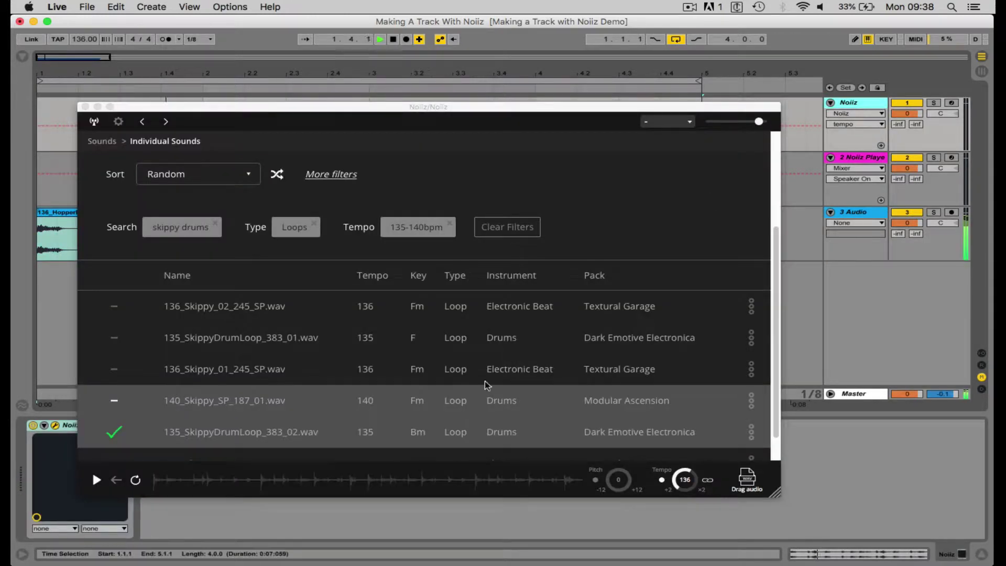
left_click(97, 480)
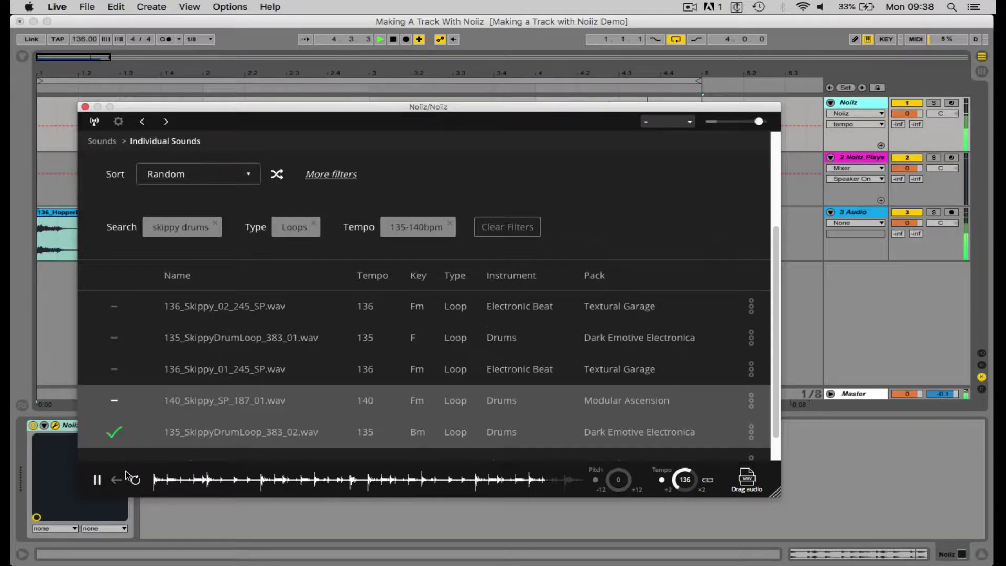
left_click(98, 480)
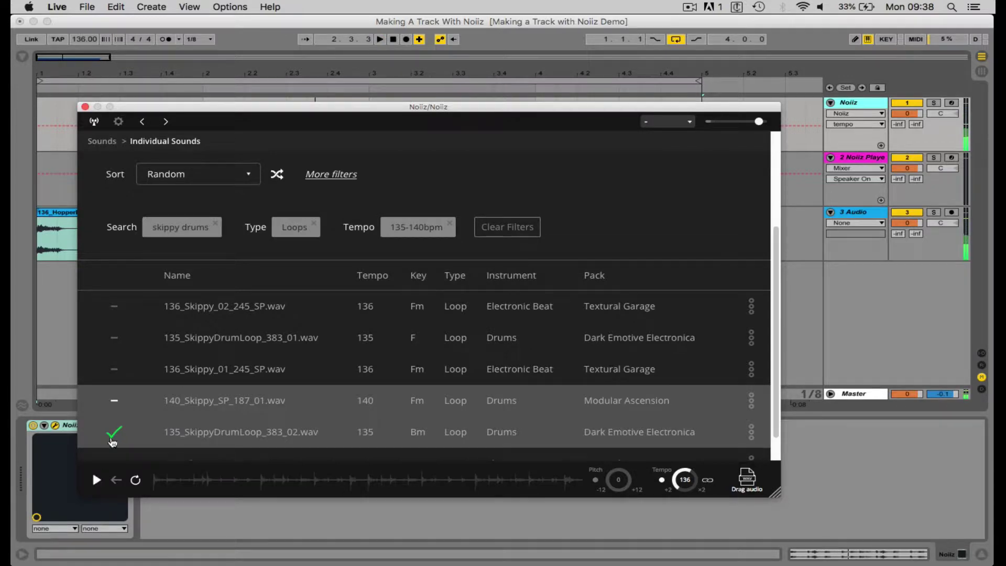
- Place the 136 BPM SkippyDrumLoop audio at bar 1 on a new track below the HopperBeat clip and play both loops
left_click_drag(275, 109, 222, 55)
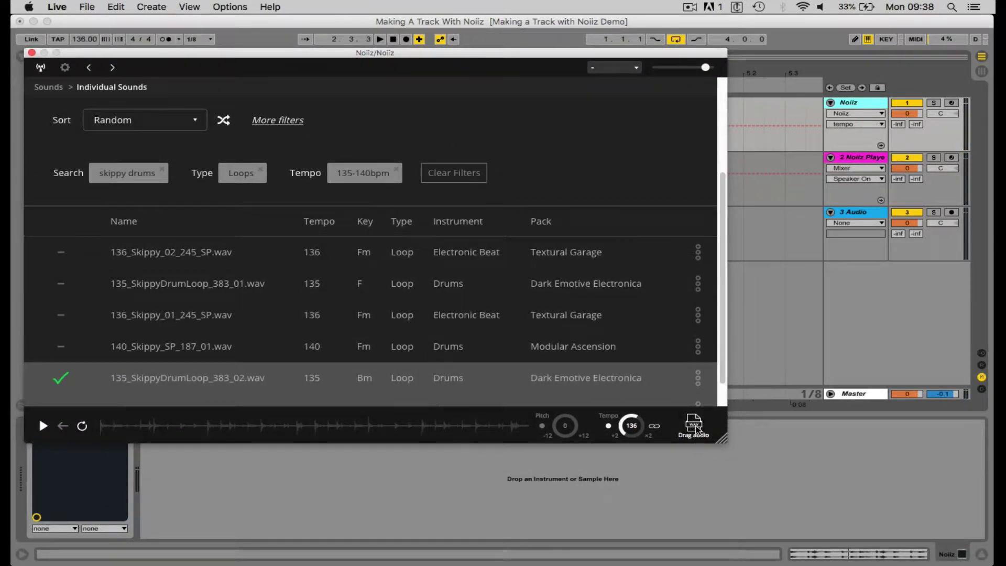
left_click_drag(696, 432, 62, 294)
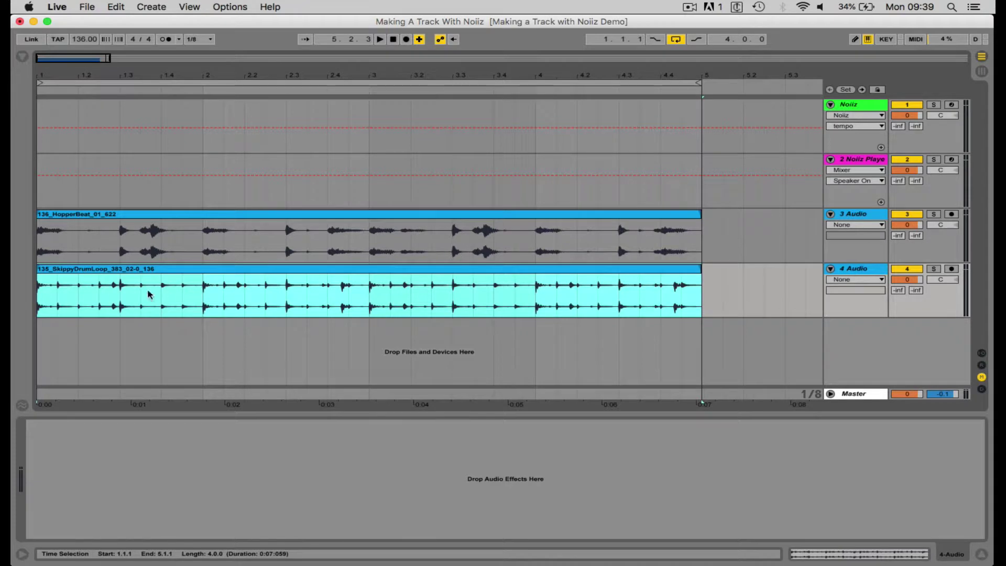
key("space")
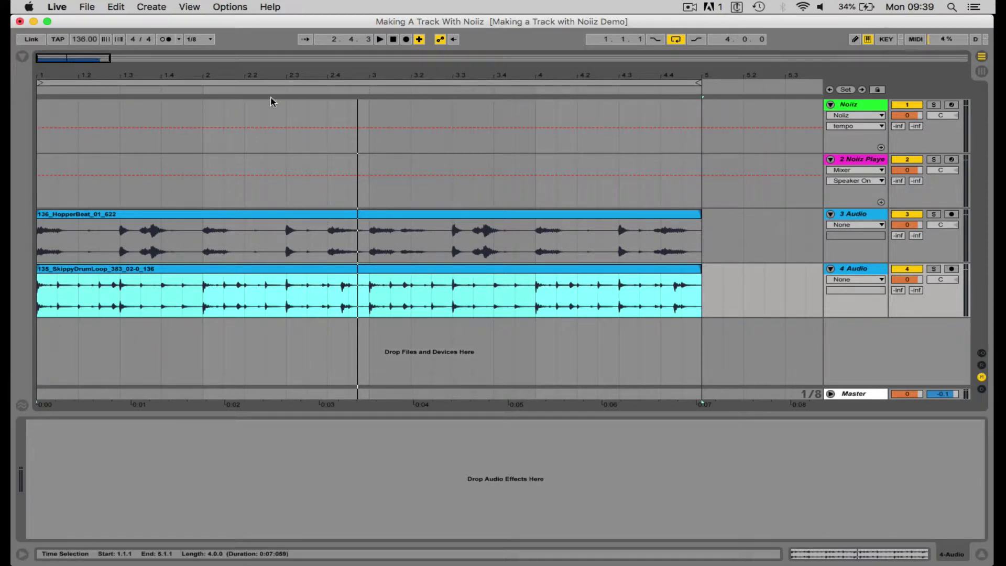
- Add the Beat Repeat audio effect to the HopperBeat track, showing the browser only for this
left_click(21, 56)
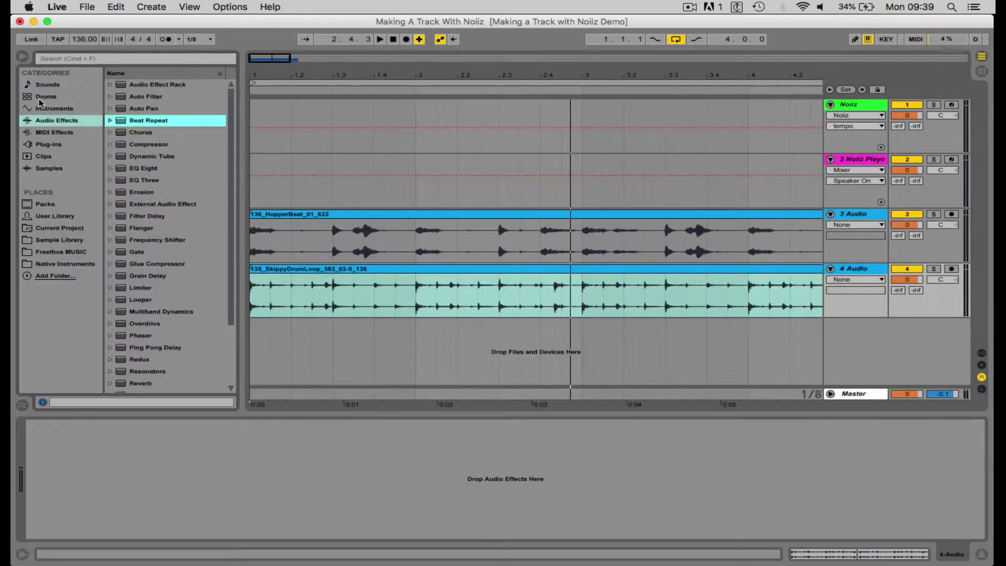
left_click(851, 217)
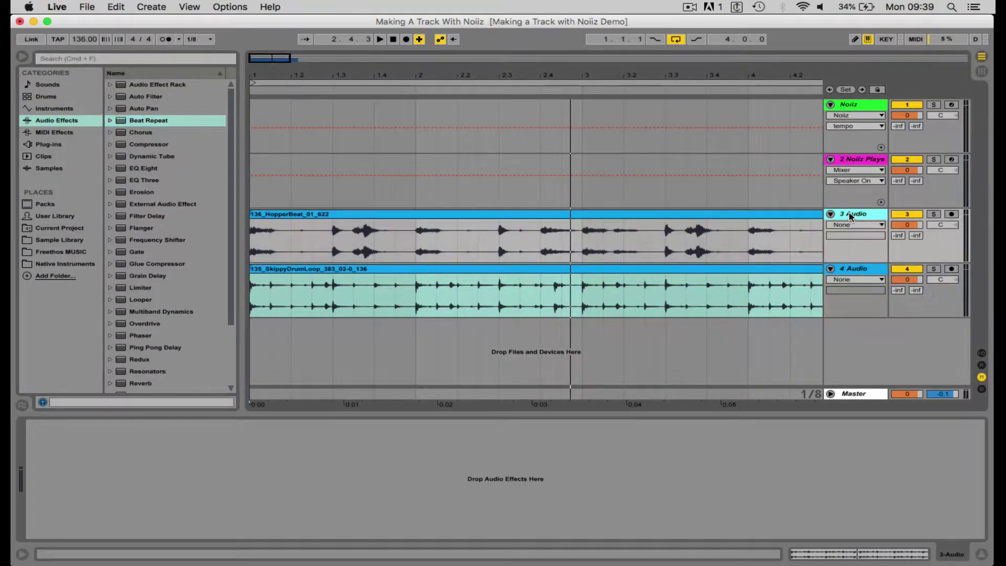
double_click(149, 122)
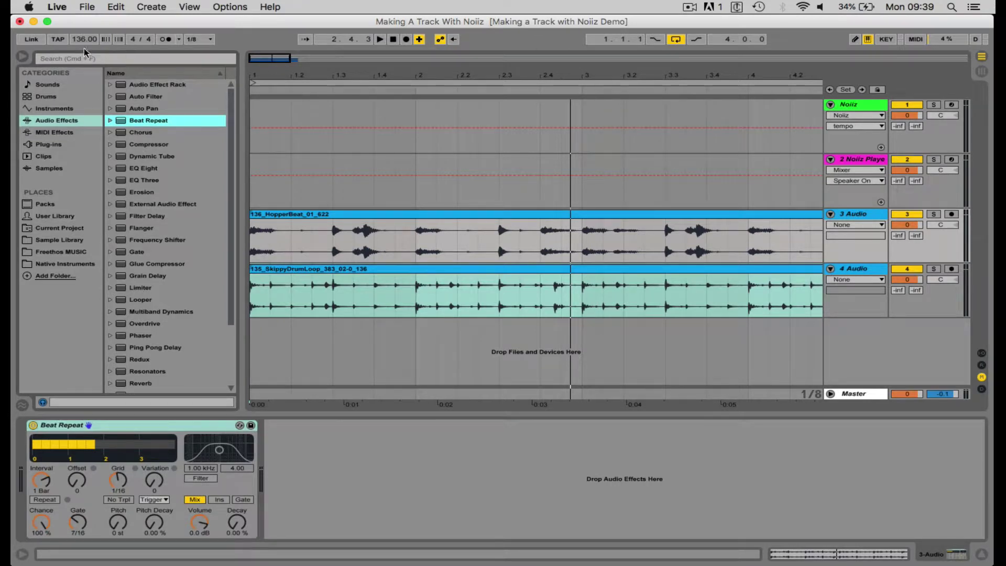
left_click(23, 57)
- Rename the HopperBeat track to Drums and the SkippyDrumLoop track to Perc
left_click(846, 214)
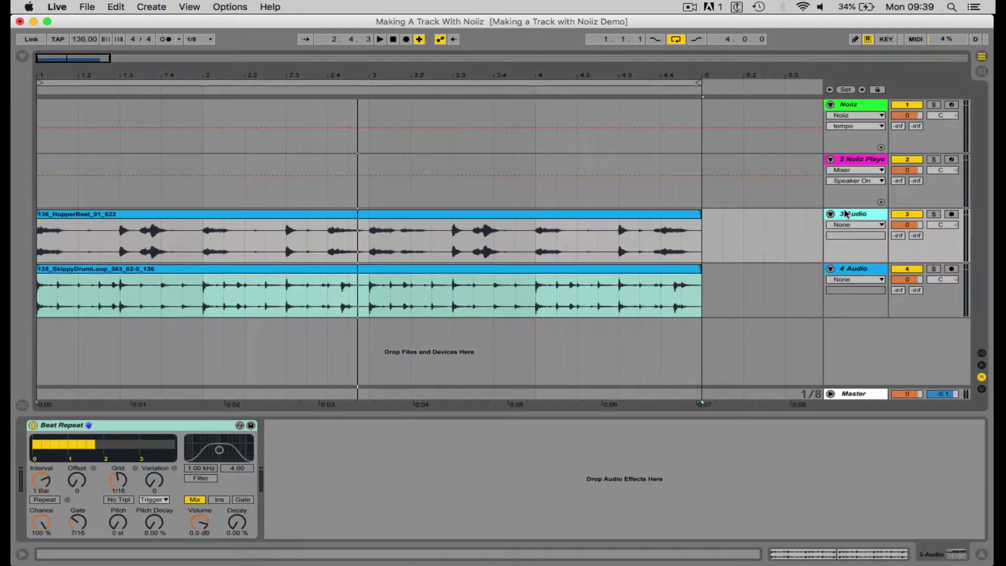
key("super+r")
type("C")
key("Tab")
type("P")
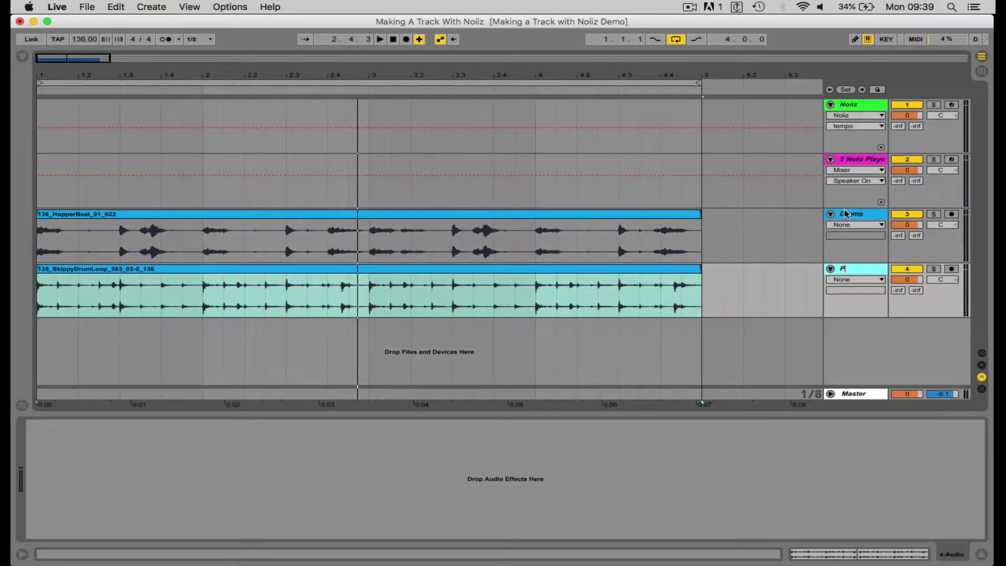
key("Return")
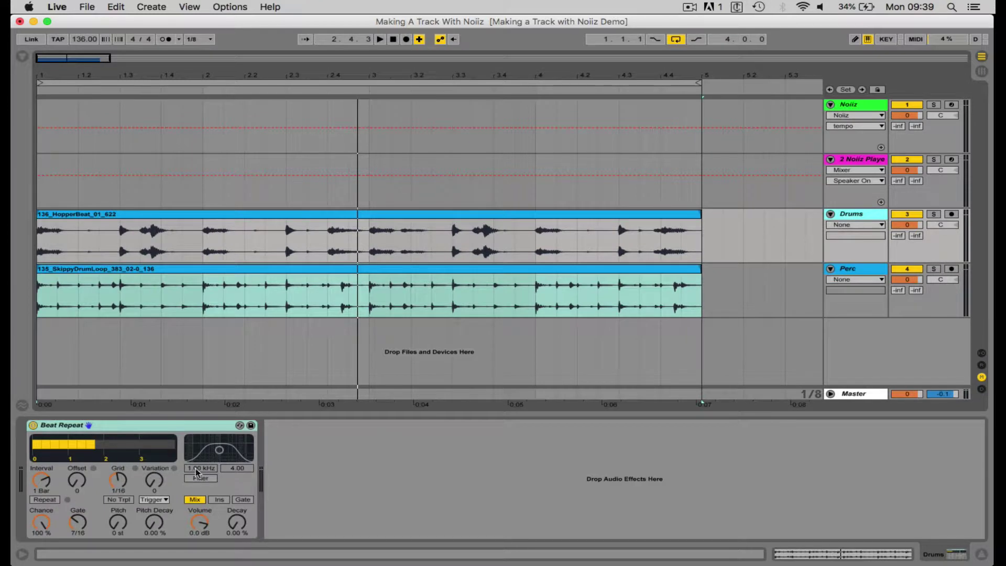
- Set Beat Repeat's gate to 2/16 and its interval to 4 Bar on the Drums track, and listen to the result
key("space")
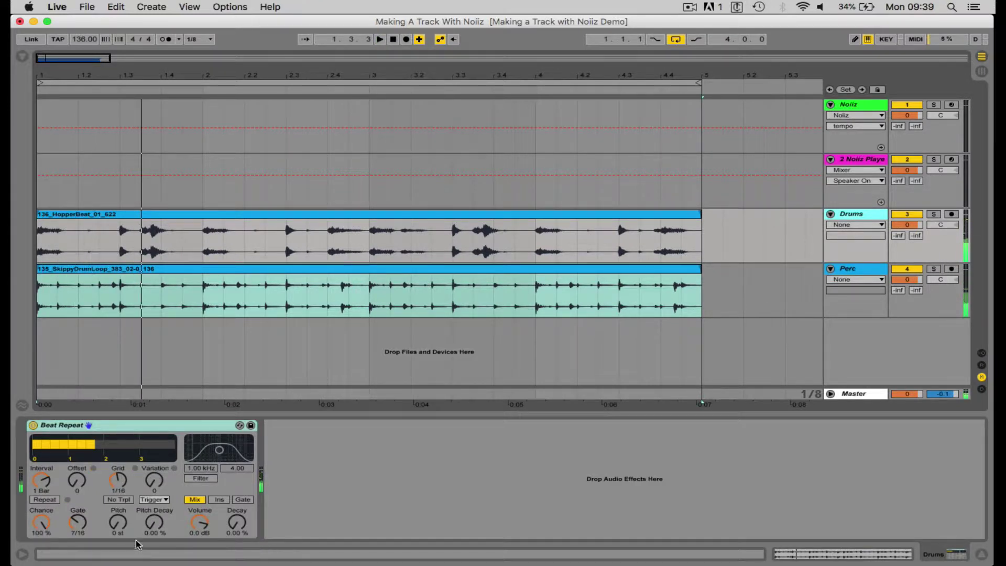
left_click_drag(88, 526, 88, 549)
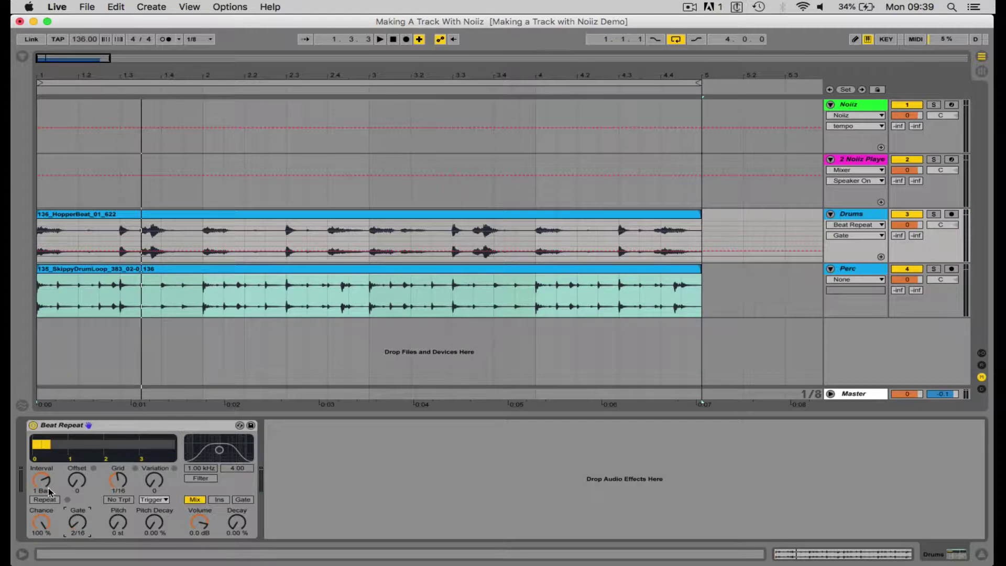
left_click_drag(43, 486, 43, 469)
left_click(88, 214)
key("space")
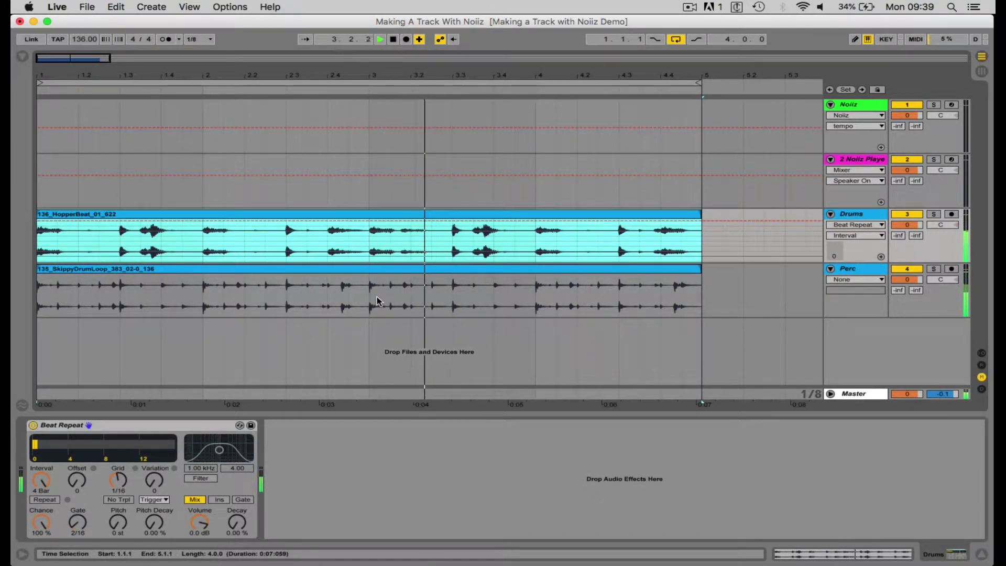
key("space")
- Listen to the Drums track soloed from 2.4.1, then stop and unsolo it
left_click_drag(370, 294, 329, 290)
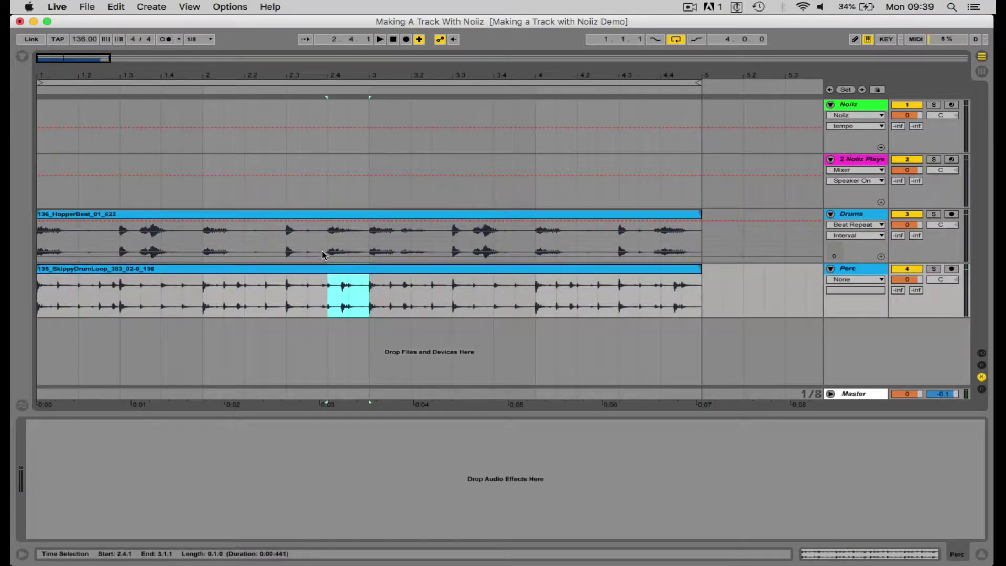
left_click(327, 248)
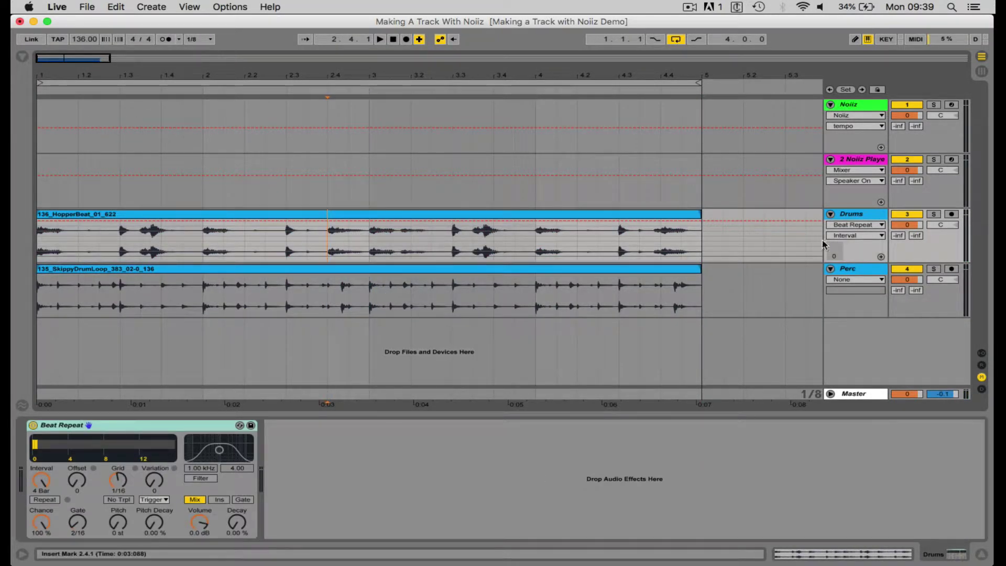
left_click(935, 214)
key("space")
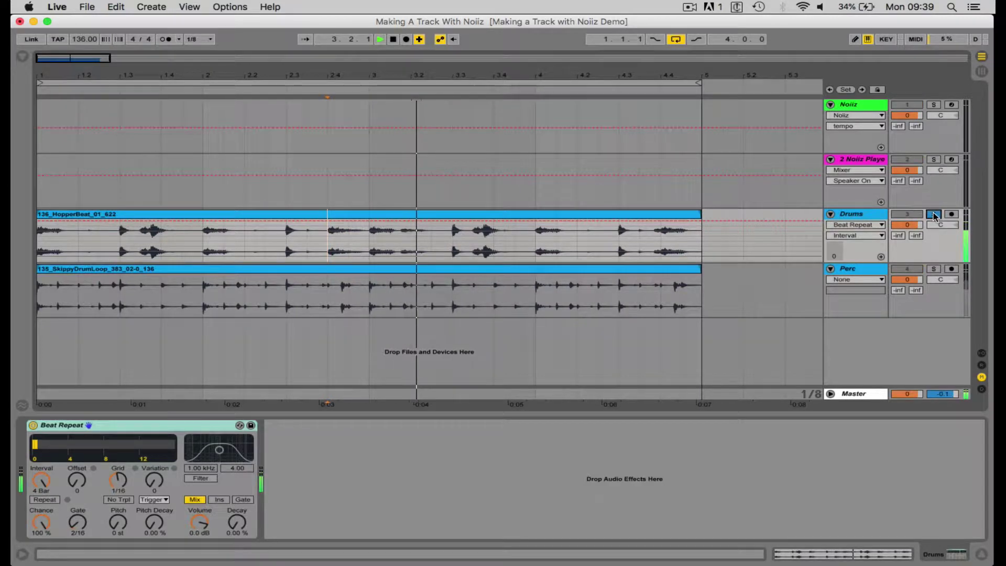
left_click(935, 215)
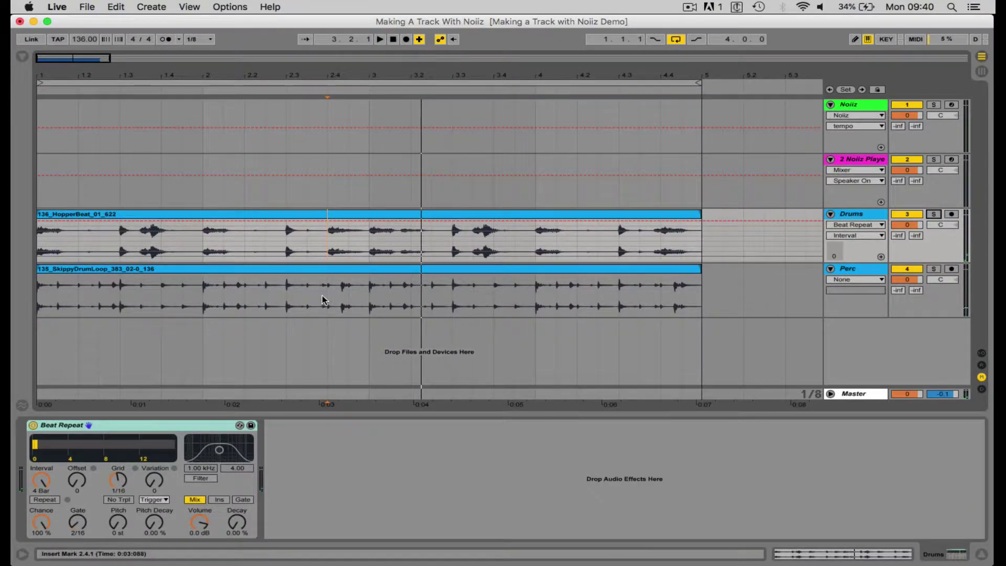
- Cut the section from 2.4.1 to 3.1.1 out of the SkippyDrumLoop clip on the Perc track
left_click_drag(367, 300, 349, 299)
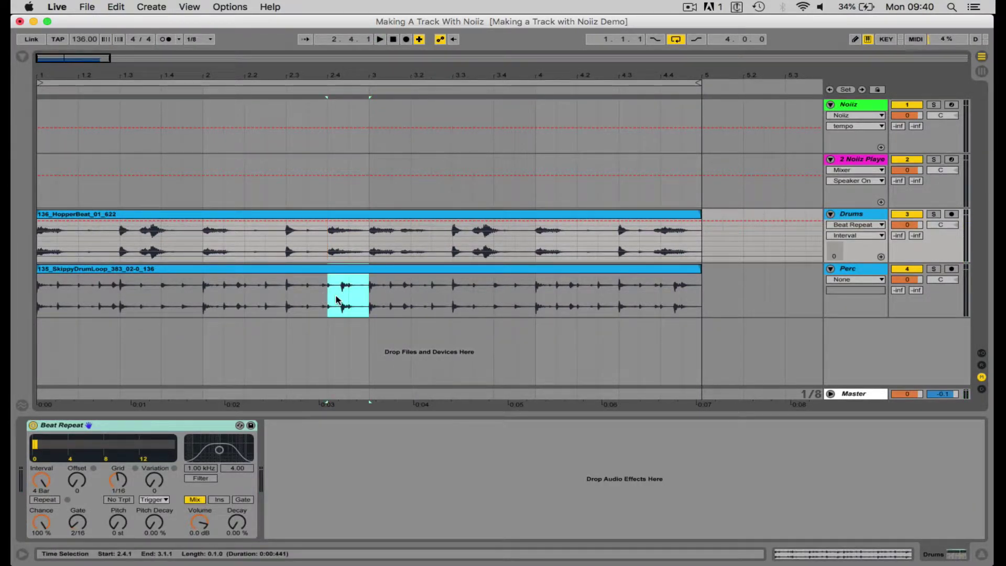
key("super+e")
left_click(269, 266)
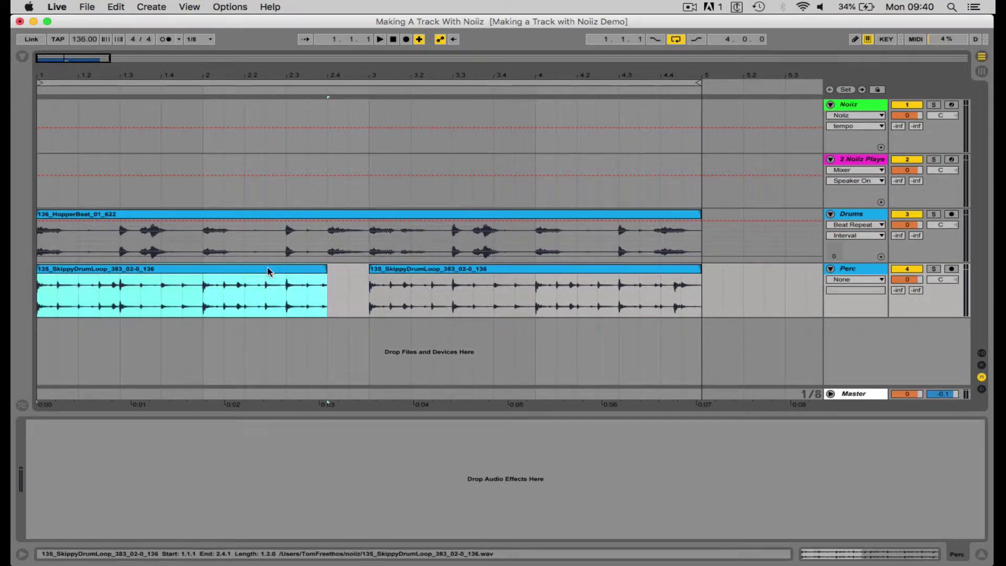
- During playback, trim the second SkippyDrumLoop clip's end to 4.4.1 and the first clip's end back one beat to 2.3
key("space")
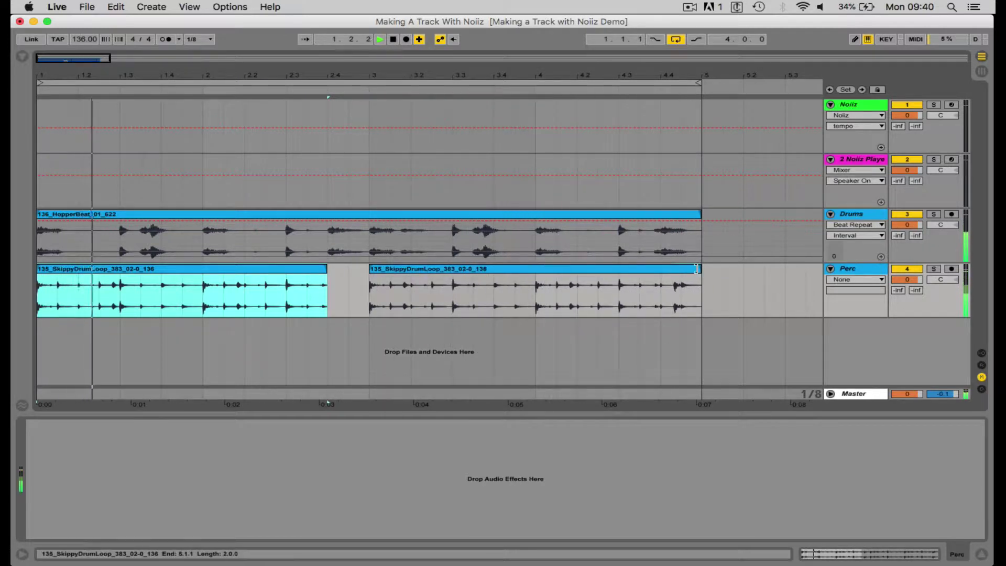
left_click_drag(700, 269, 661, 269)
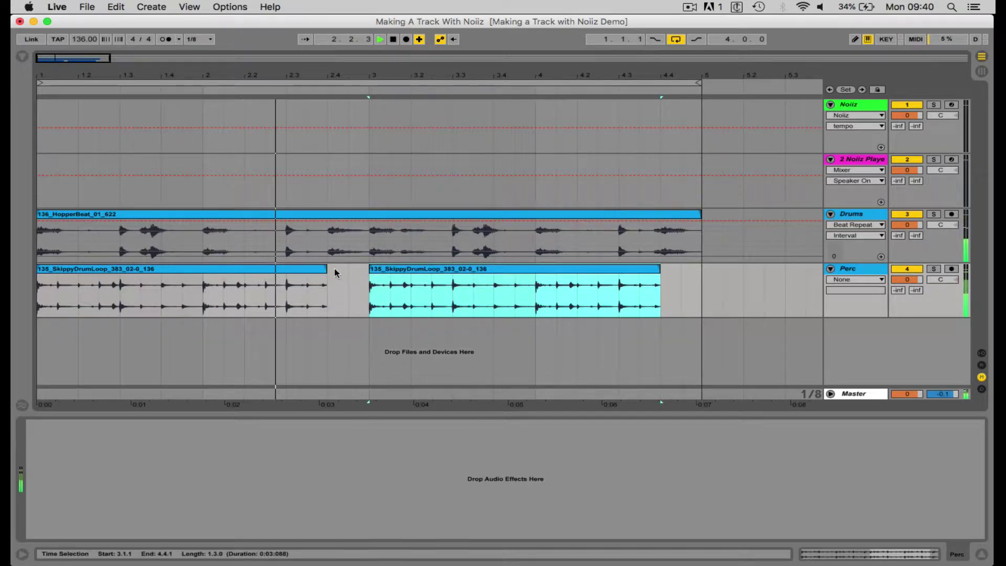
left_click_drag(327, 268, 286, 269)
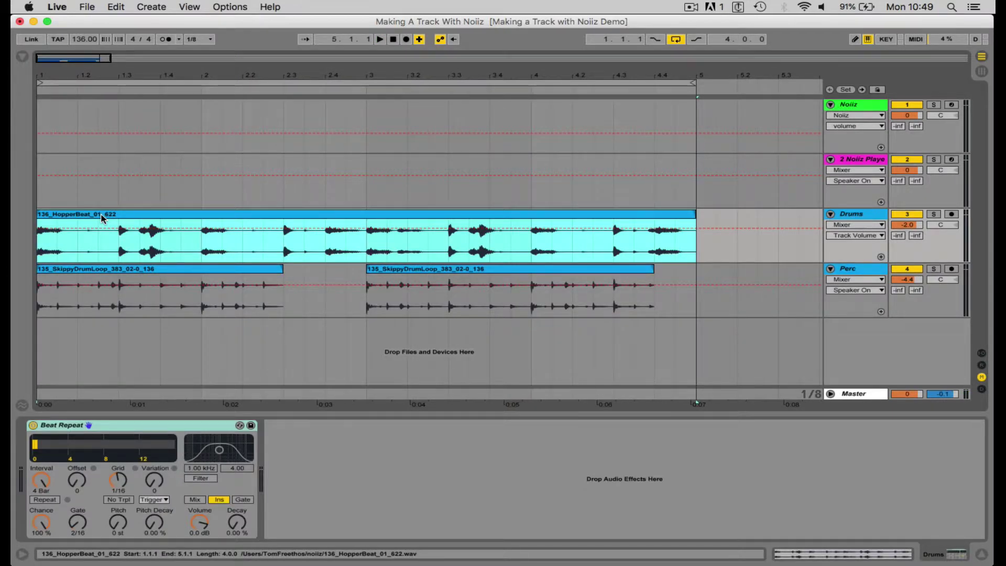
- Open the Noiiz plugin and look through the vocal samples in the Shots From The Lips pack
left_click(862, 109)
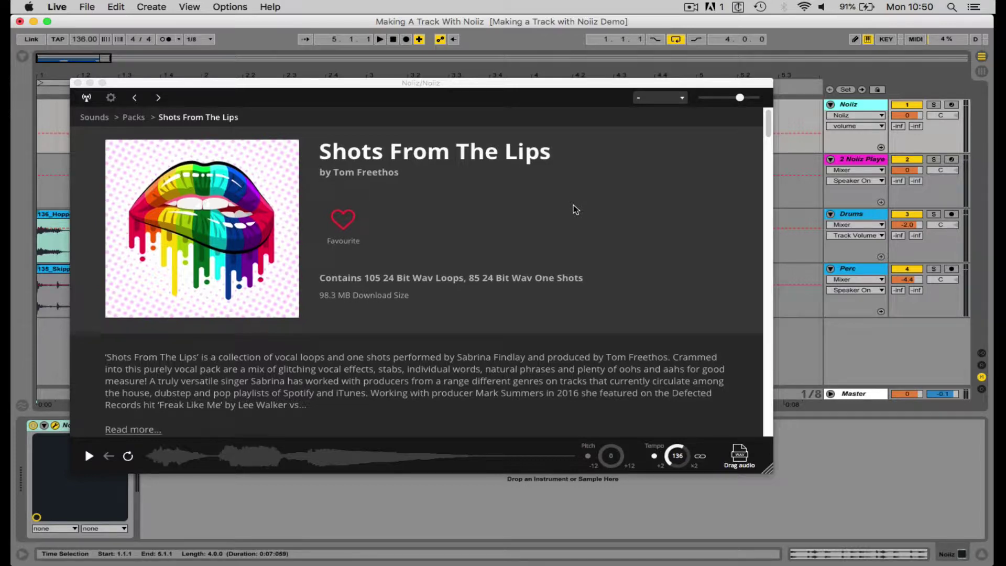
scroll(566, 216, "down", 5)
scroll(566, 216, "down", 5)
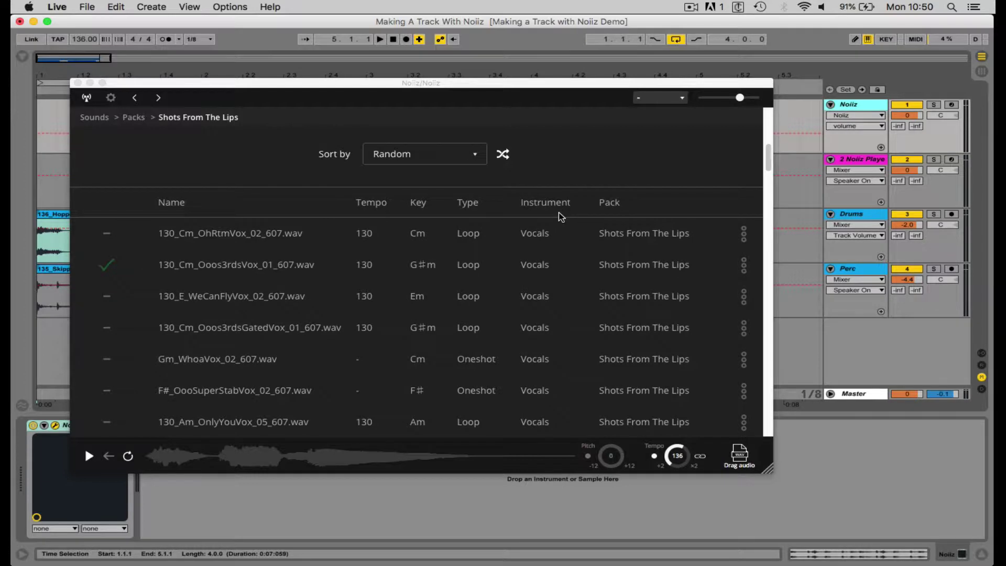
scroll(561, 216, "down", 2)
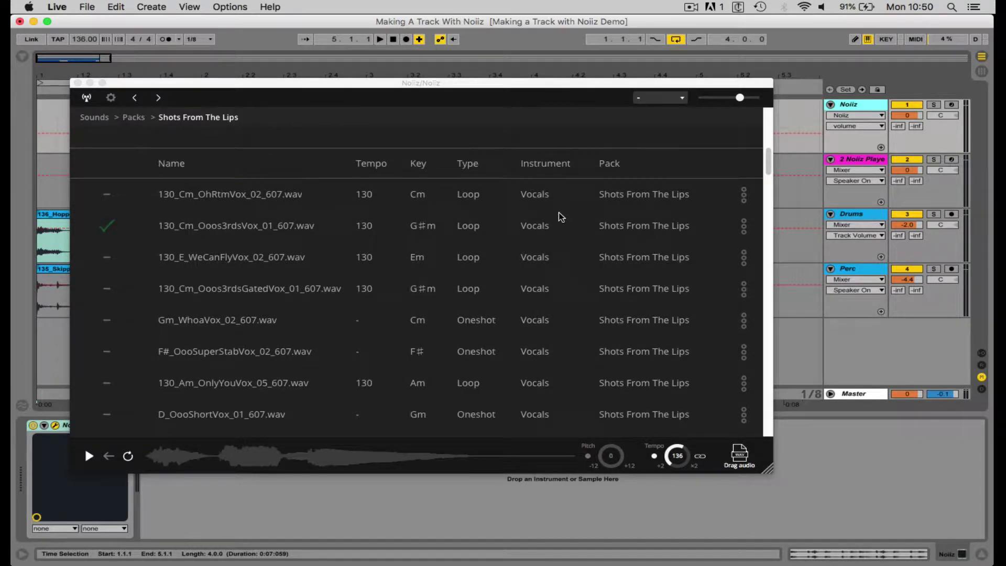
scroll(561, 217, "down", 3)
scroll(561, 218, "down", 10)
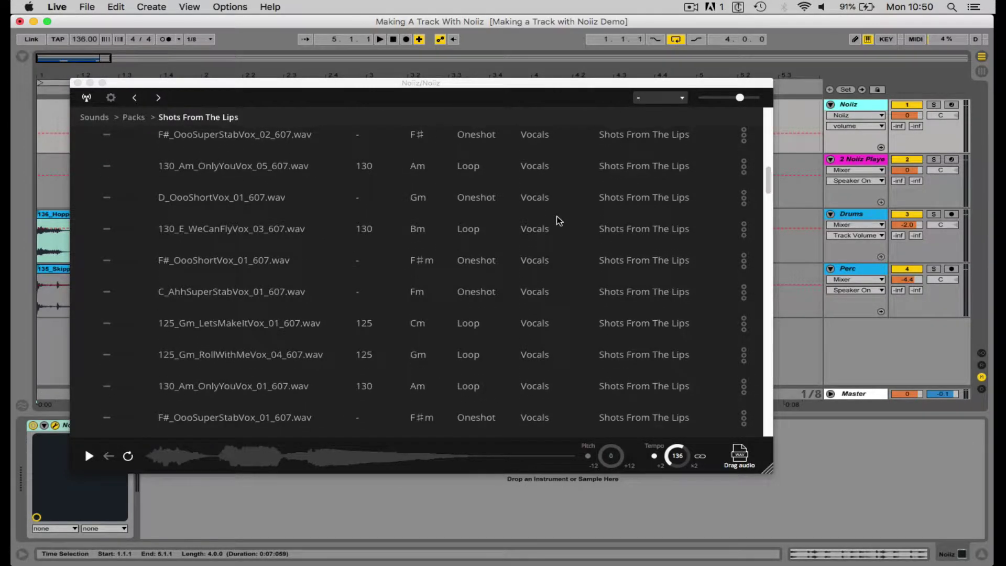
scroll(555, 222, "down", 3)
scroll(556, 222, "up", 10)
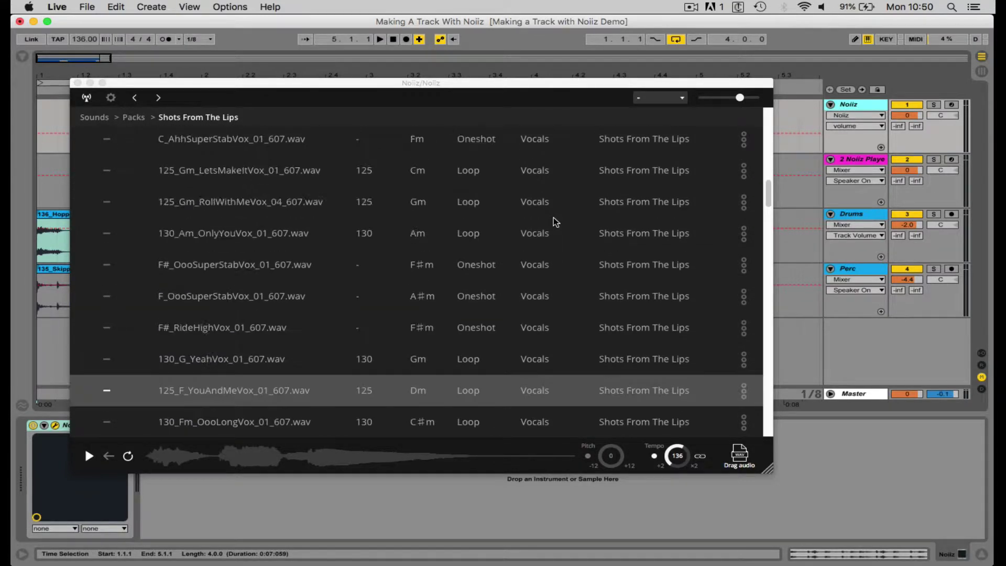
scroll(540, 224, "up", 5)
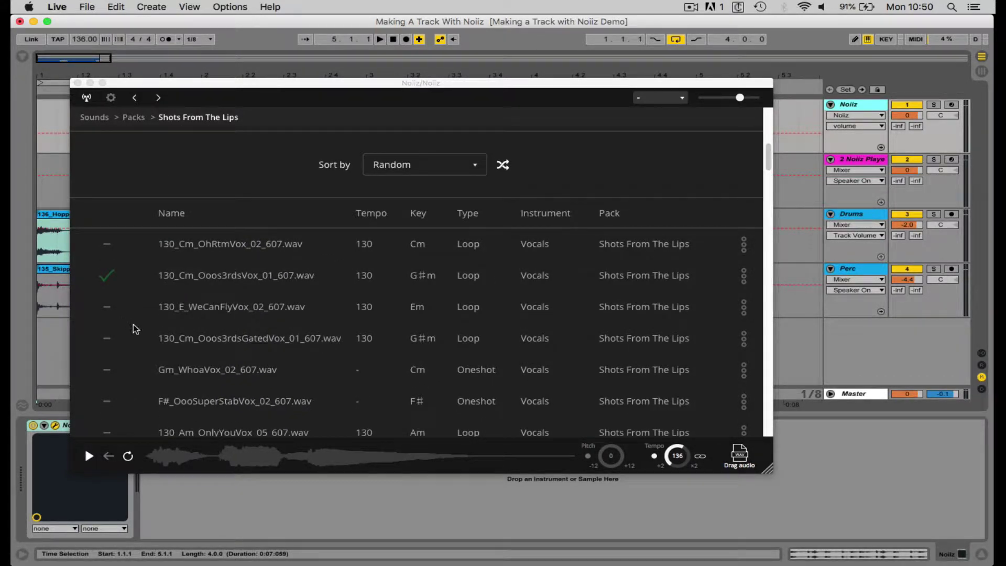
- Preview the 130_Cm_Ooos3rdsVox_01_607 and 130_Gm_LetsMakeItVox_01_607 vocal loops in the Shots From The Lips pack
left_click(169, 285)
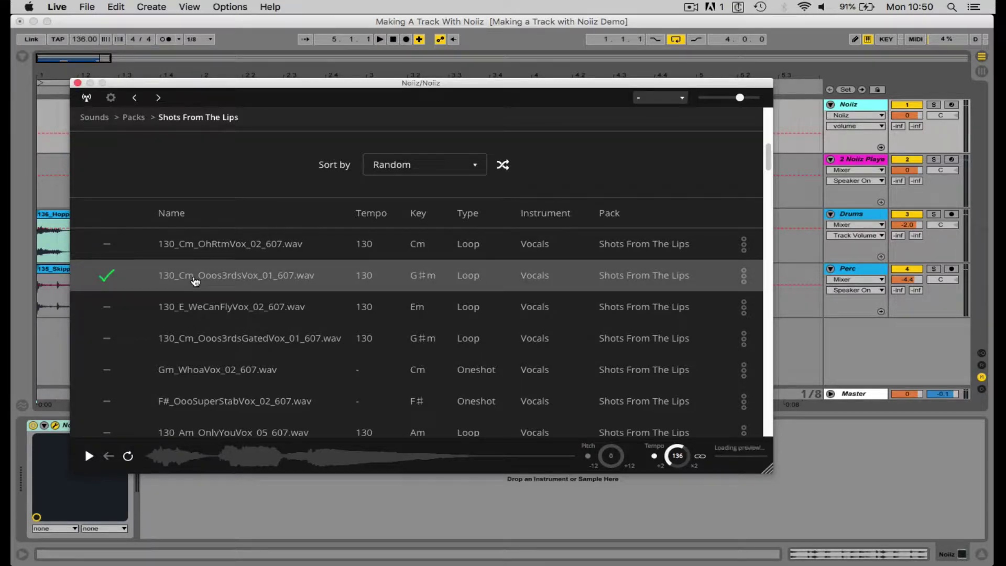
scroll(270, 288, "down", 10)
left_click(269, 293)
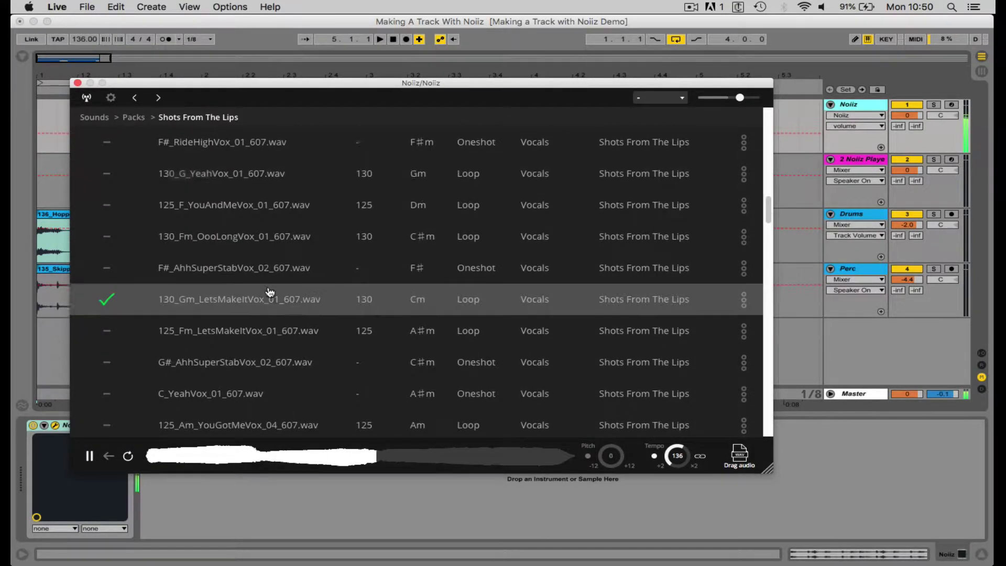
scroll(272, 293, "down", 1)
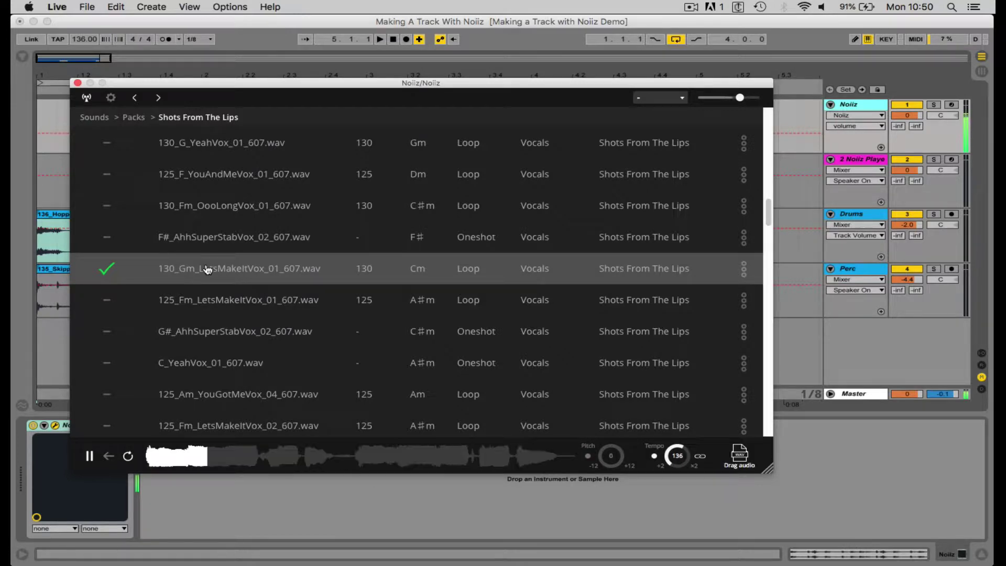
scroll(276, 277, "down", 10)
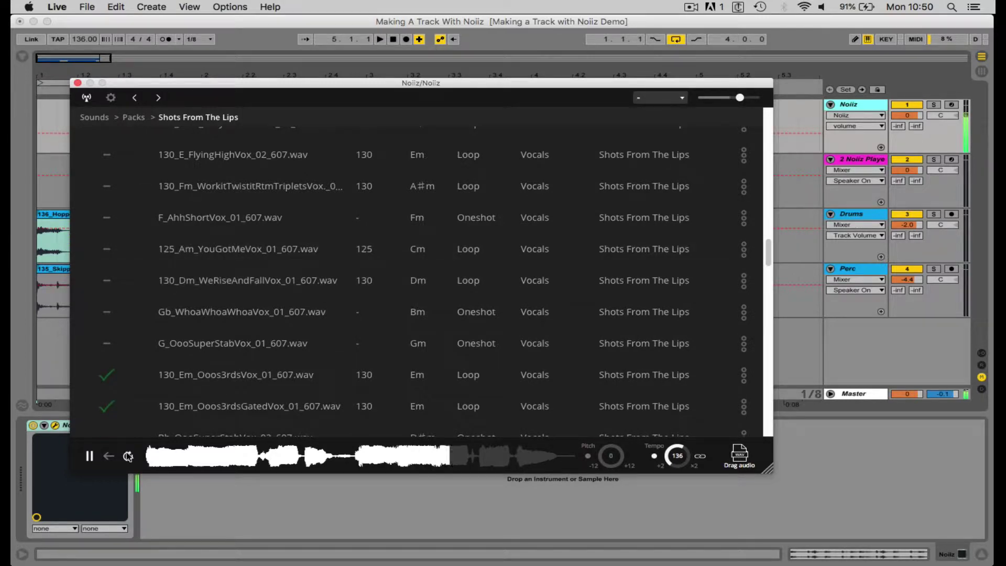
- Preview the F_AhhShortVox_01_607, G_OooSuperStabVox_01_607 and 130_Em_Ooos3rdsVox_01_607 vocal samples, stopping each one
left_click(90, 457)
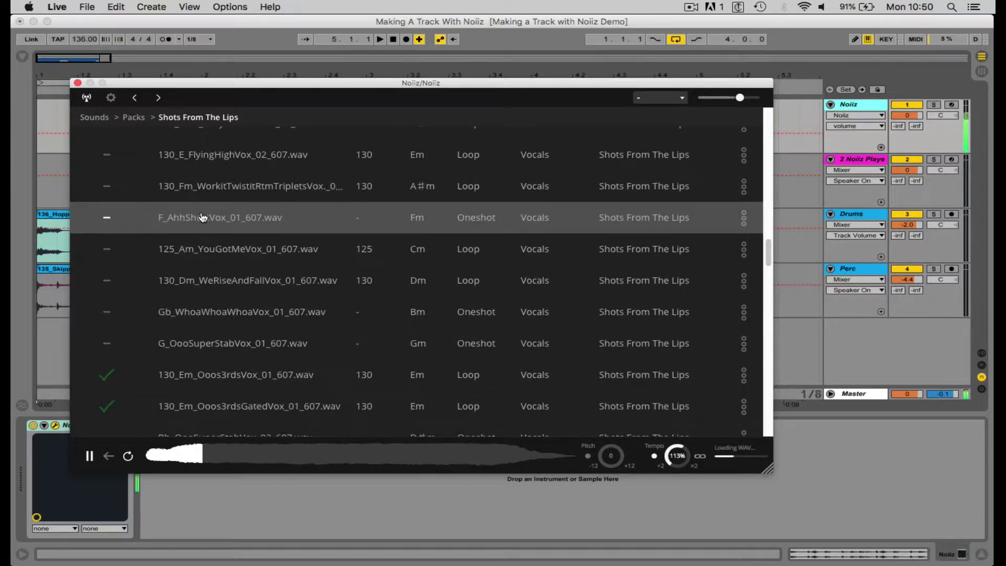
left_click(89, 458)
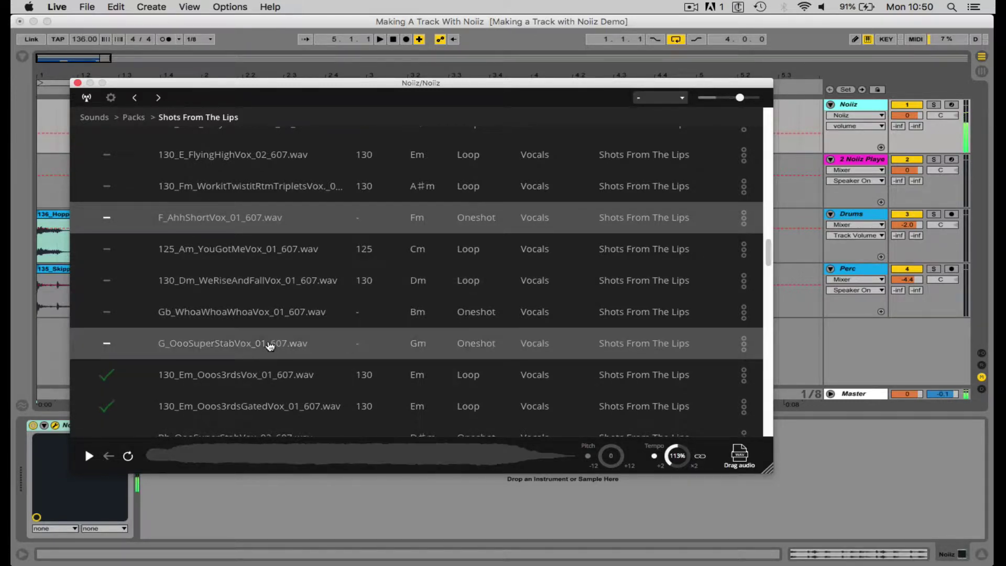
left_click(205, 342)
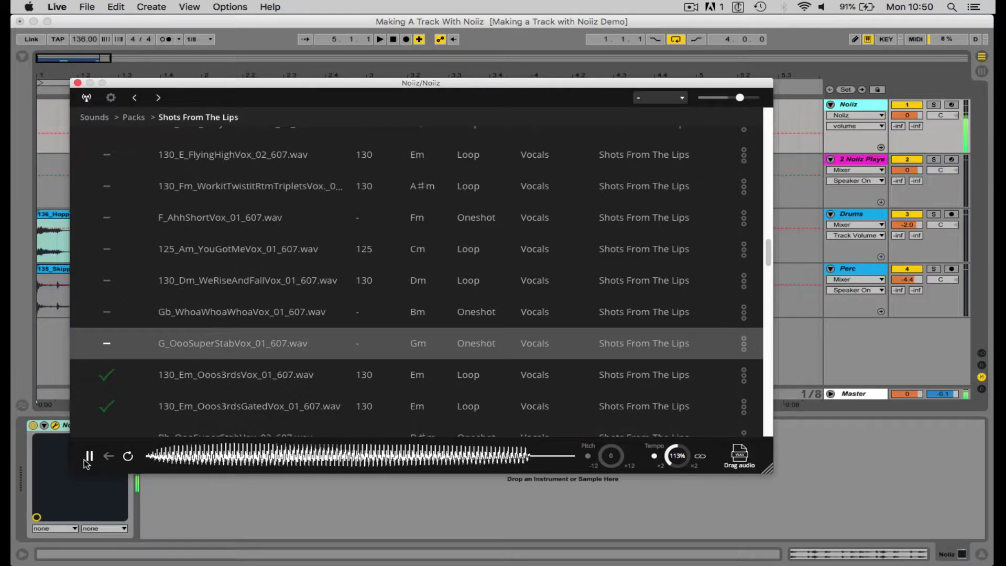
left_click(89, 458)
scroll(309, 314, "down", 3)
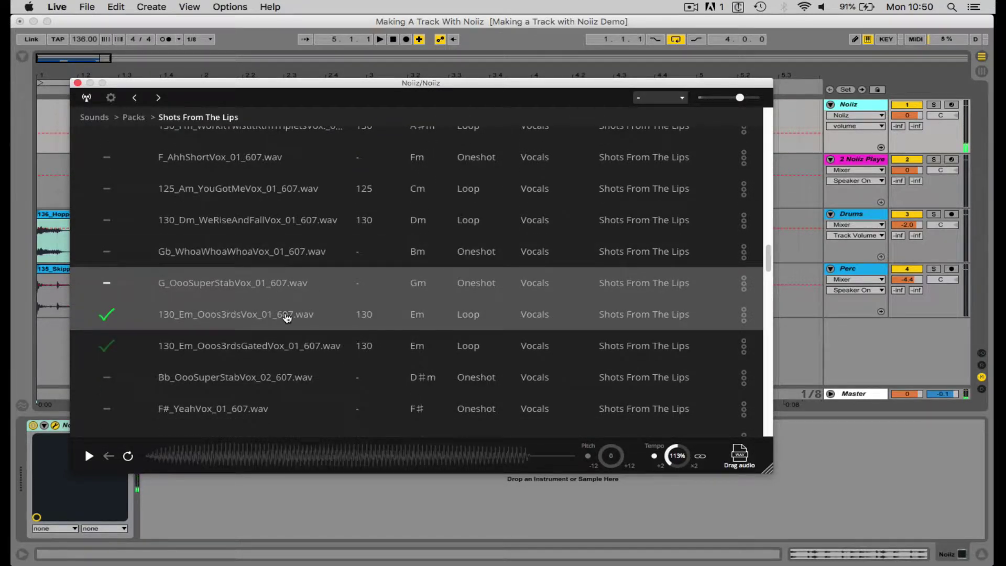
left_click(219, 318)
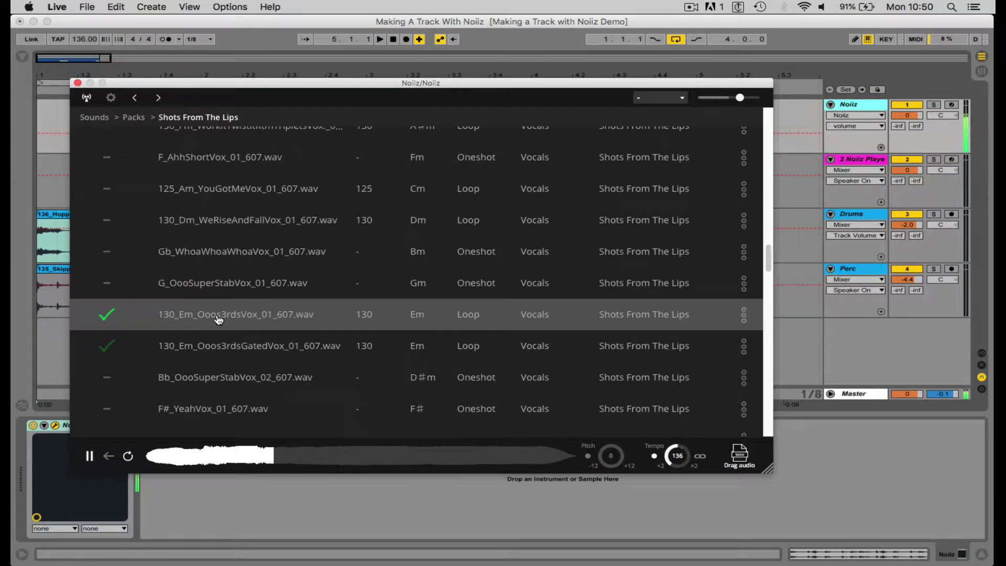
left_click(90, 457)
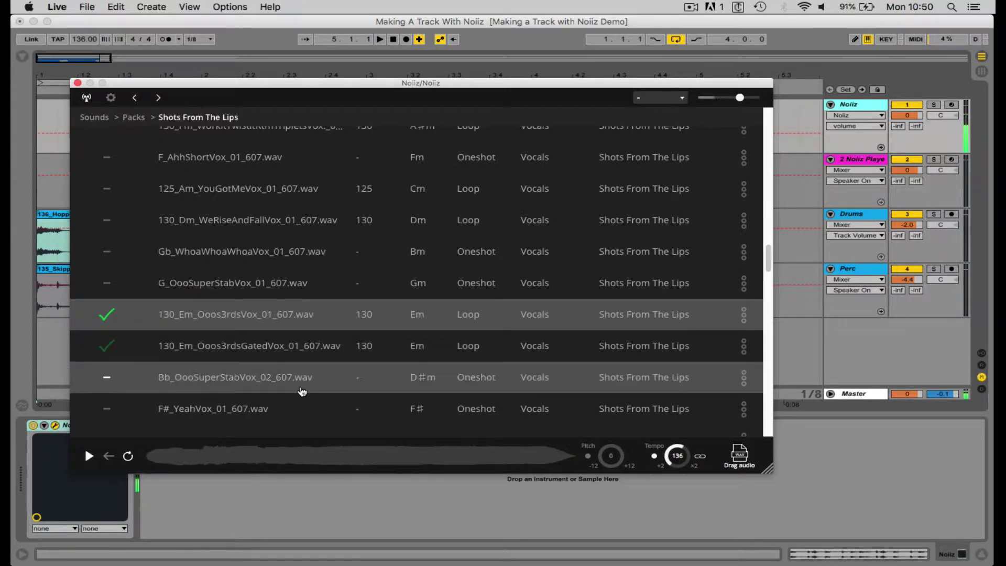
- Audition 130_Em_Ooos3rdsVox_01_607 over the playing beat, then add it to a new audio track below Perc at 1.1.1
left_click(51, 218)
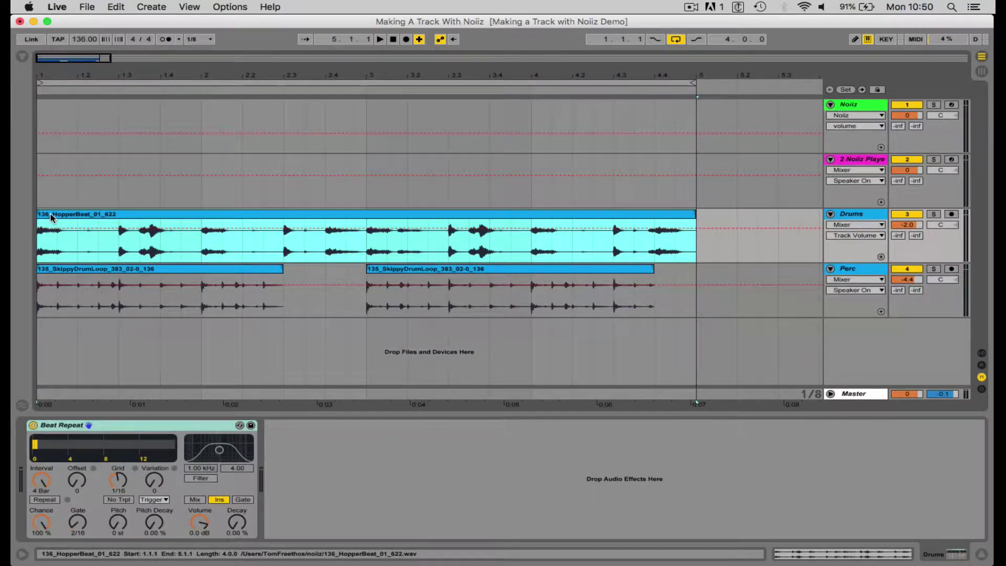
key("space")
left_click(51, 126)
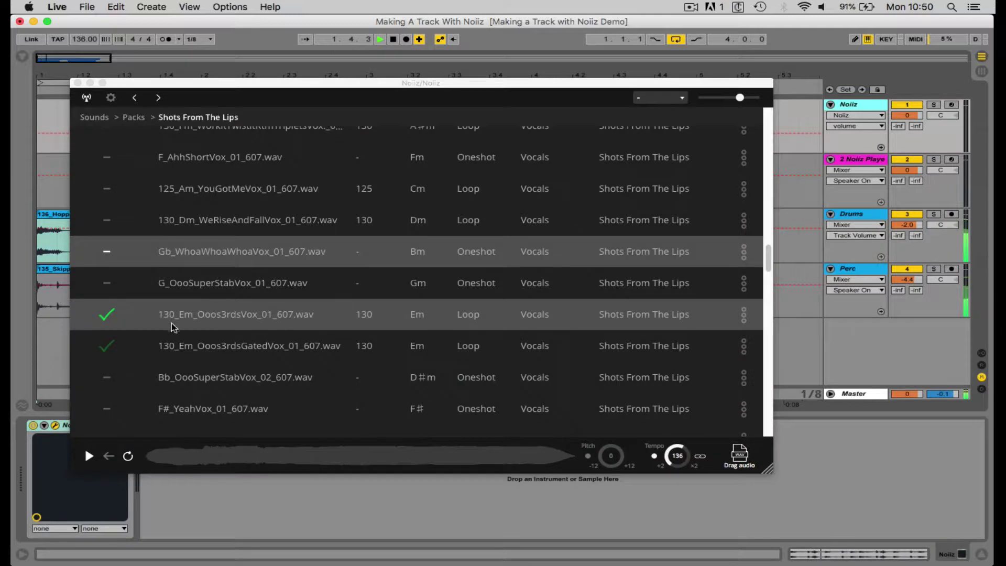
left_click(88, 457)
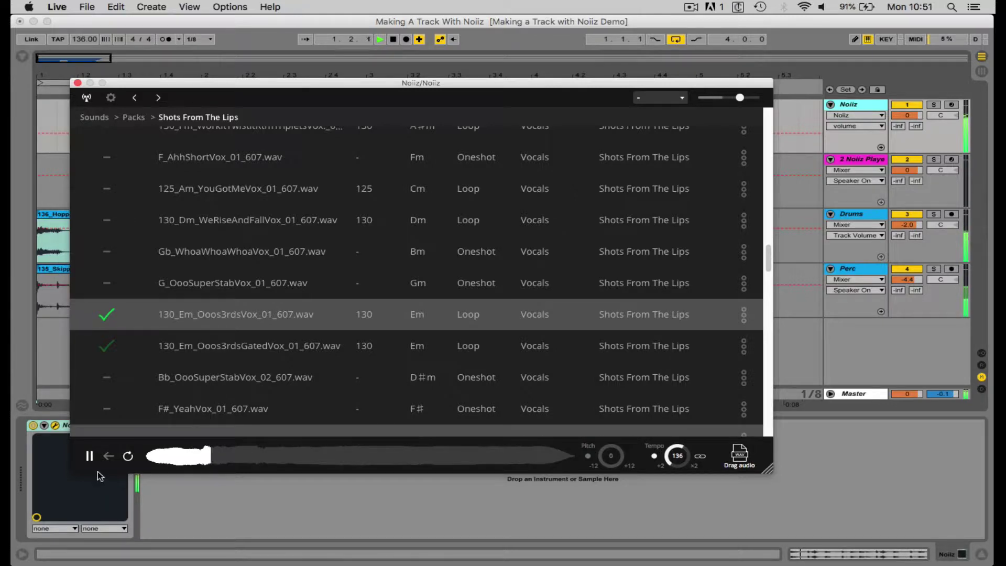
left_click(90, 456)
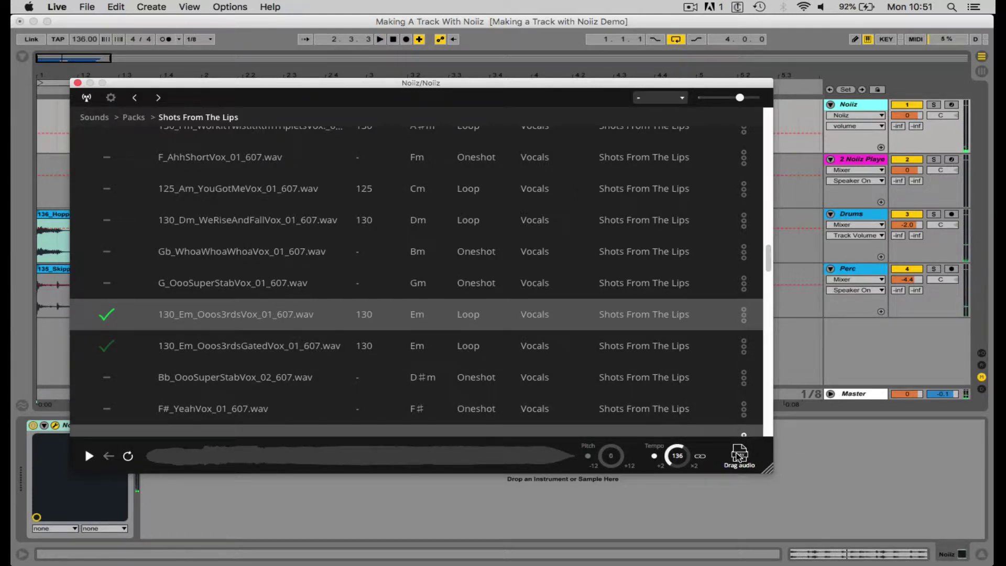
left_click_drag(740, 455, 739, 457)
left_click_drag(774, 376, 58, 343)
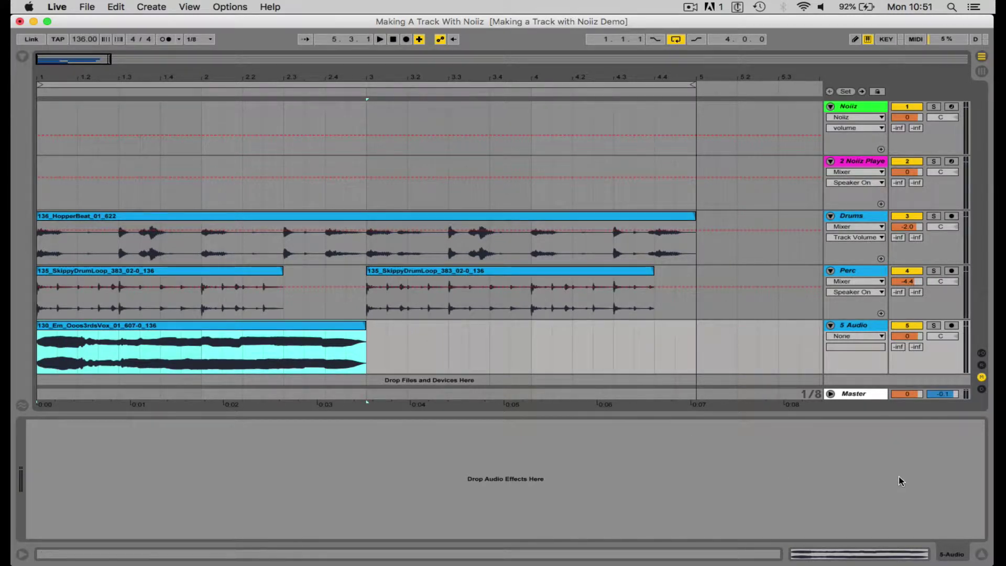
- Duplicate the Drums and Perc clips from bars 1–4 to 5.1.1 and extend the arrangement loop to 8 bars
left_click_drag(697, 307, 33, 229)
key("super+d")
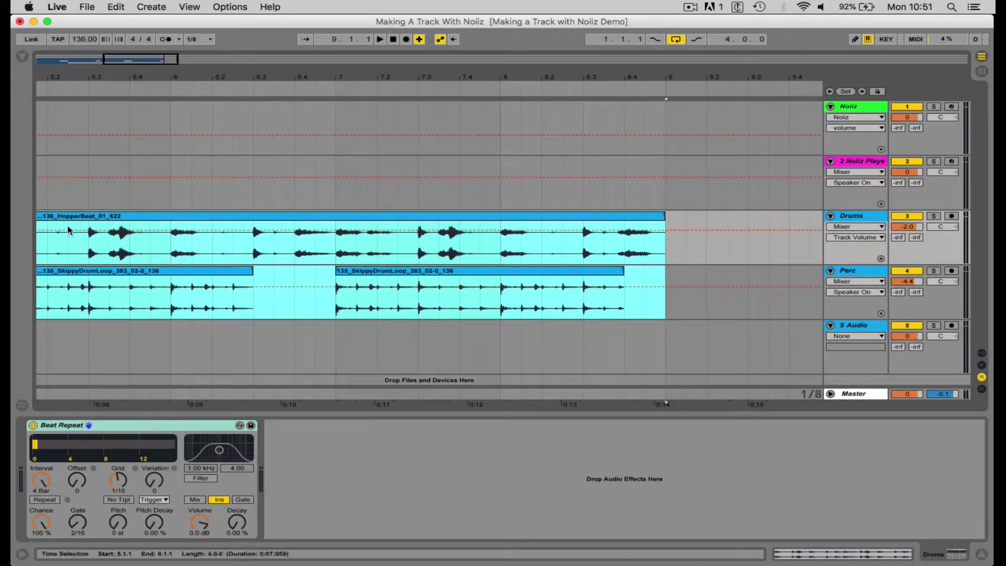
left_click_drag(139, 50, 156, 79)
left_click_drag(307, 84, 578, 84)
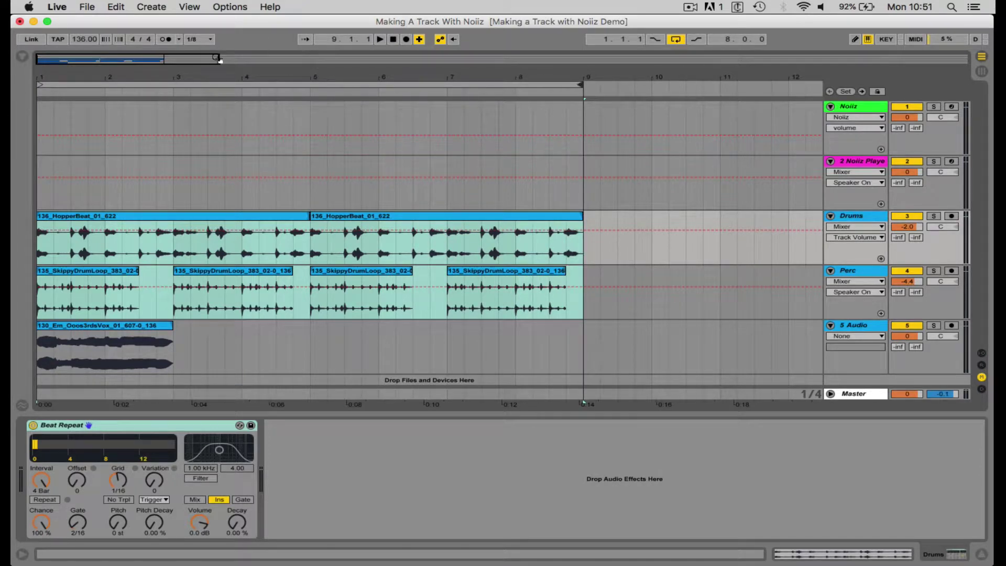
left_click_drag(223, 60, 191, 61)
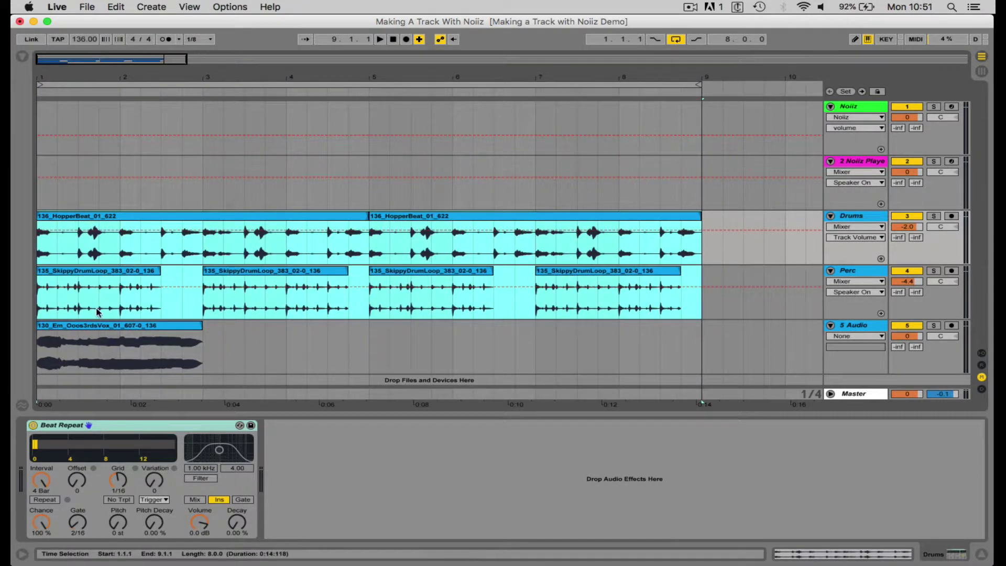
- Play the vocal clip with the beat and lower the new vocal track's volume to -6.0 dB
left_click(105, 328)
key("space")
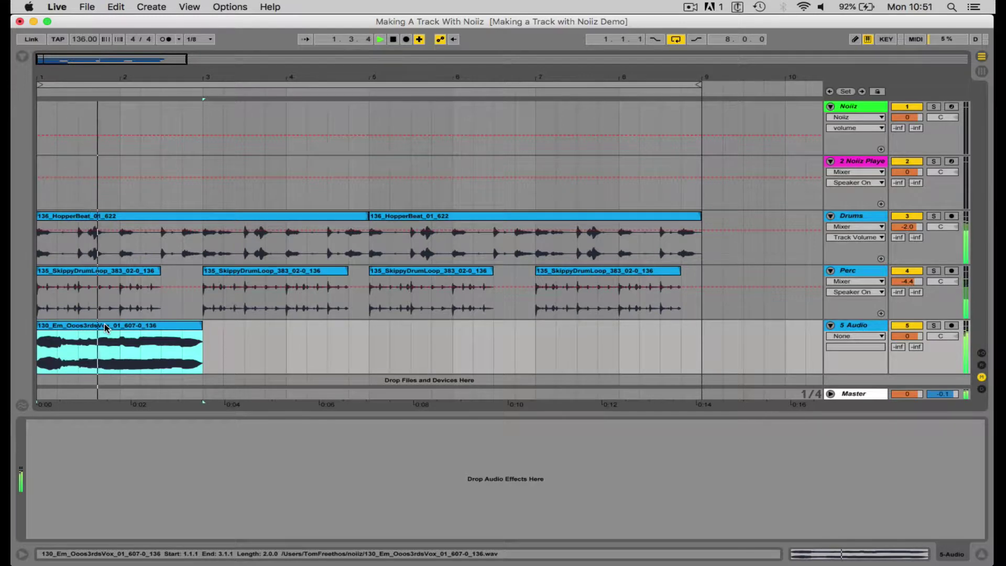
key("Tab")
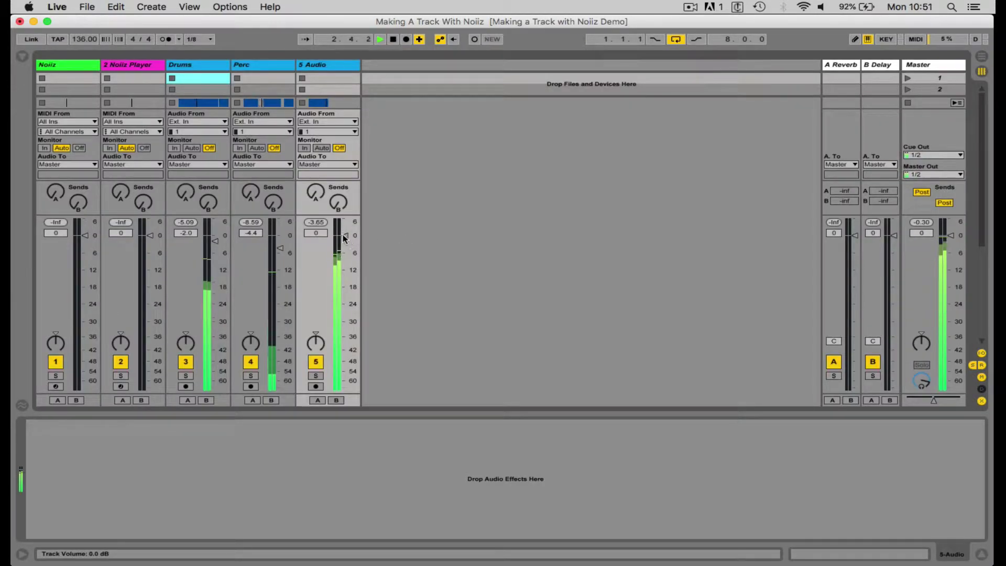
key("Tab")
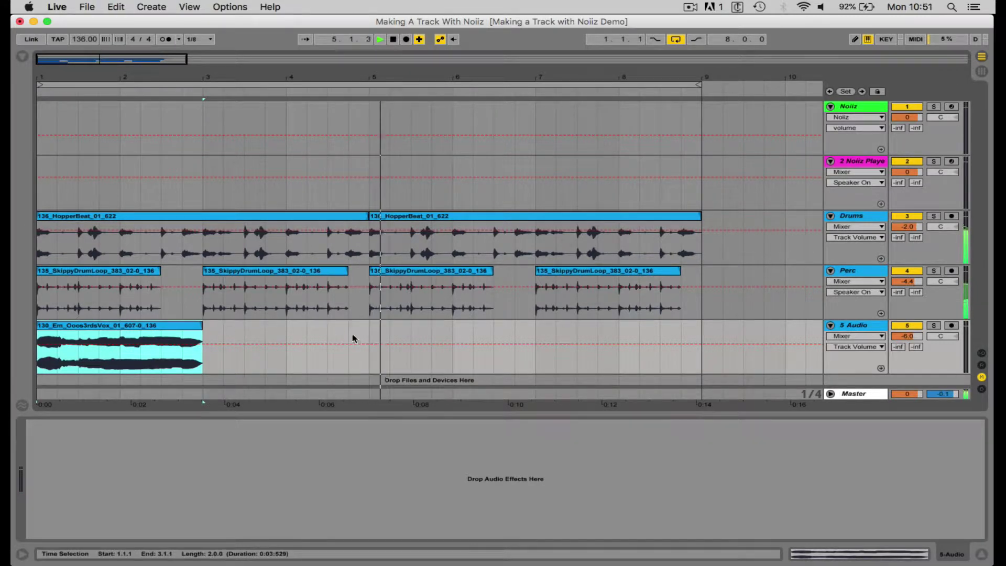
- Place a copy of the vocal clip at 5.1.1, listen to the loop, and hide the device view
left_click(370, 331)
key("super+v")
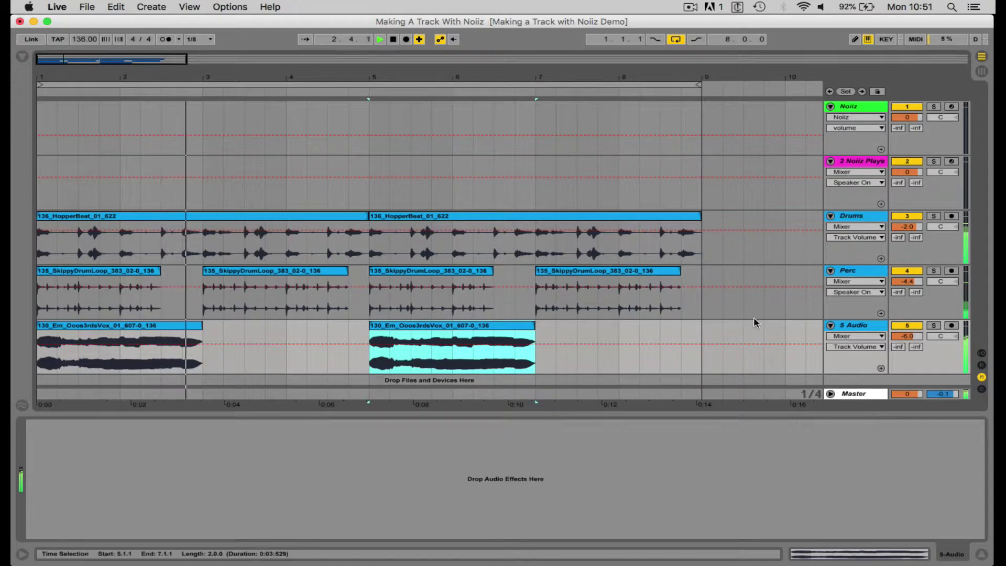
key("space")
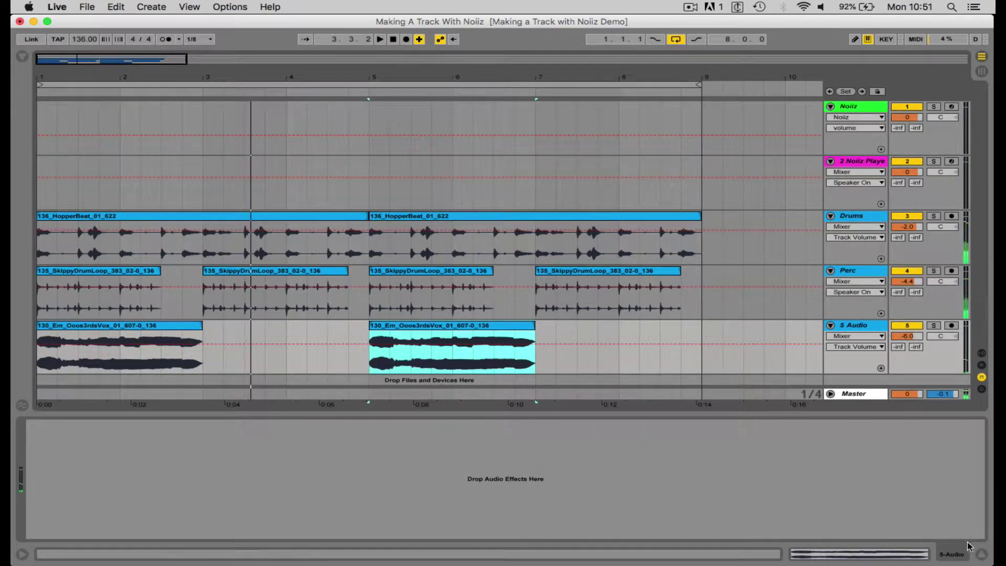
left_click(981, 557)
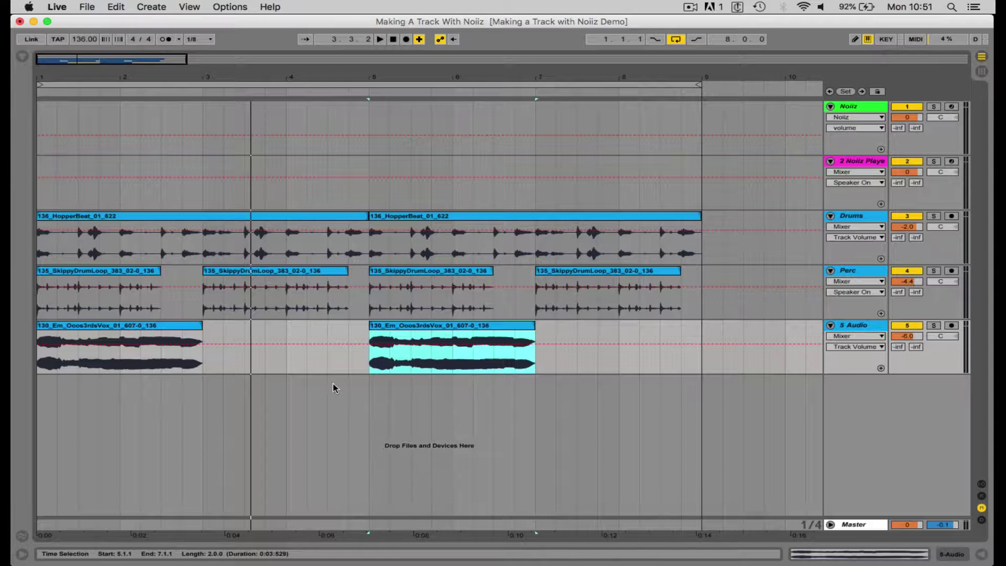
- Rename the vocal track Vox and duplicate it with both clips
left_click(140, 329)
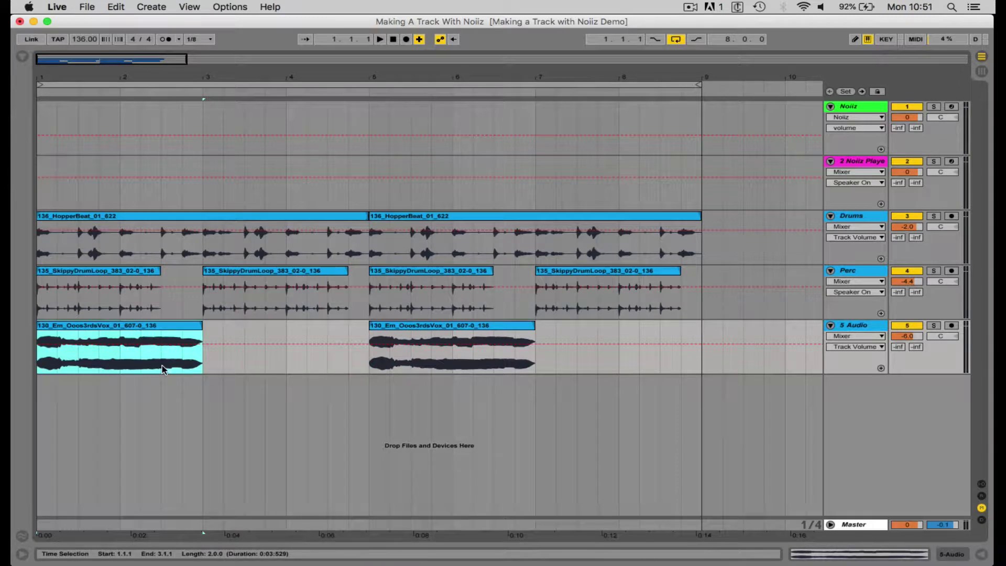
left_click(867, 327)
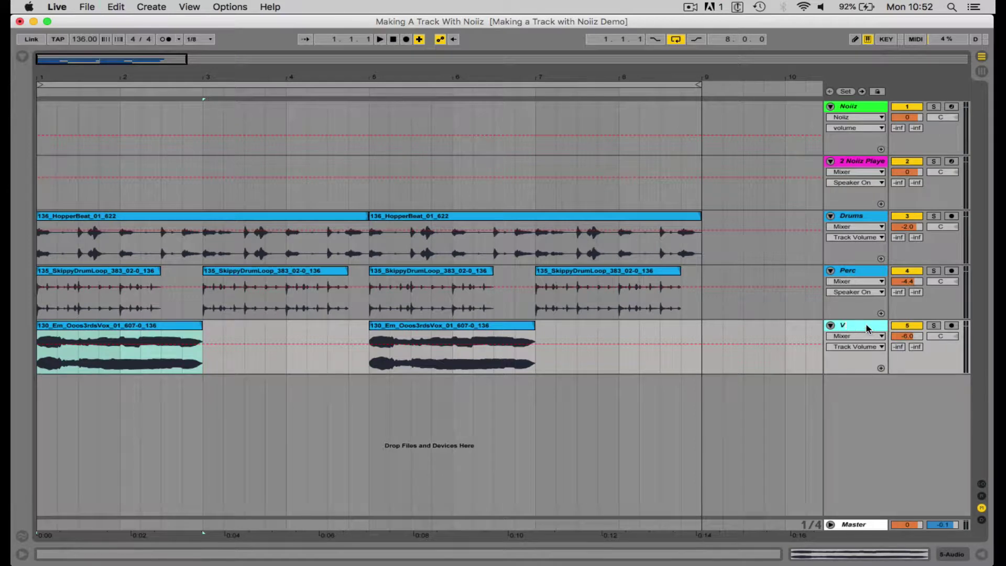
type("Vox")
key("Return")
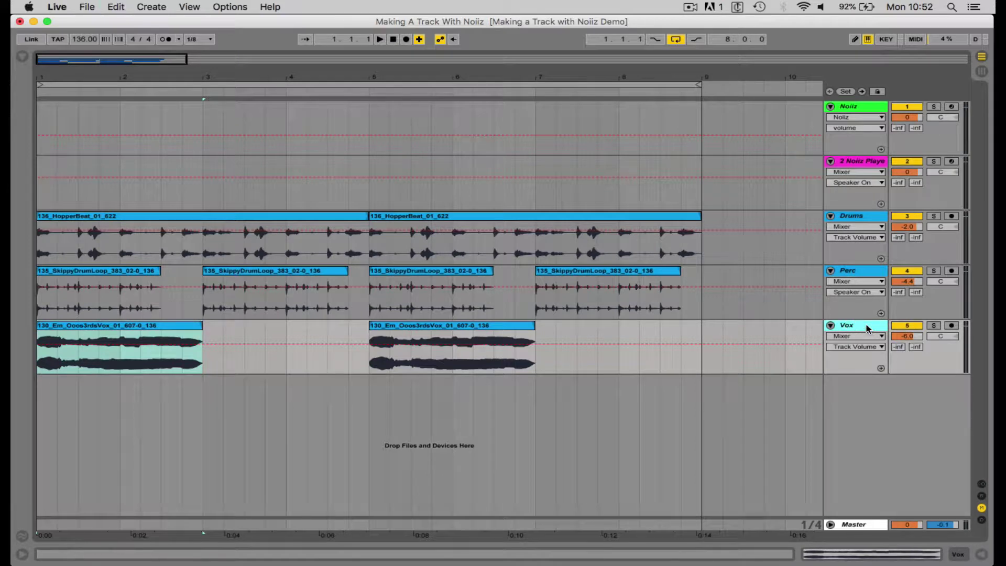
key("super+d")
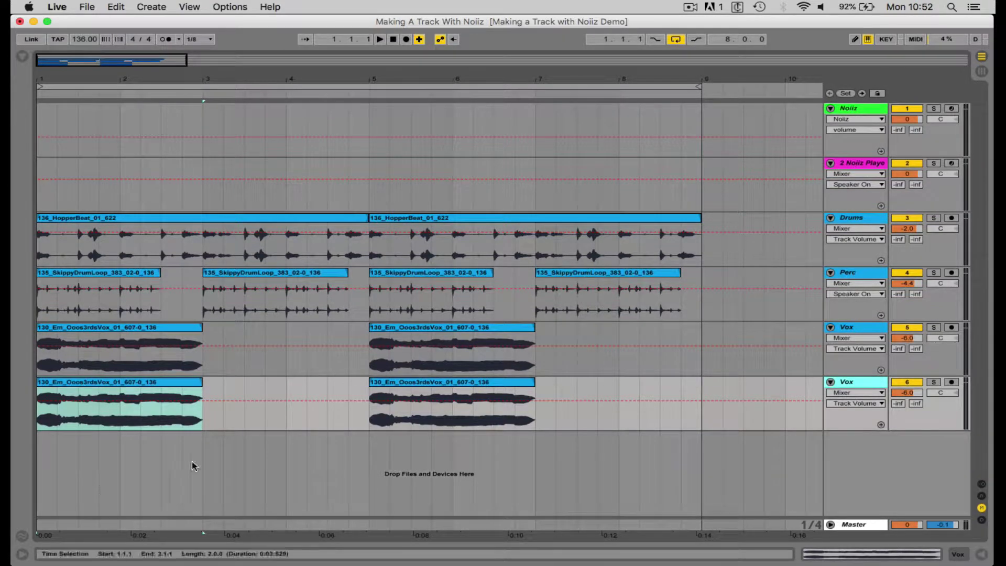
- Transpose the first clip on the duplicated Vox track to -5 st and listen to it with the beat
double_click(111, 382)
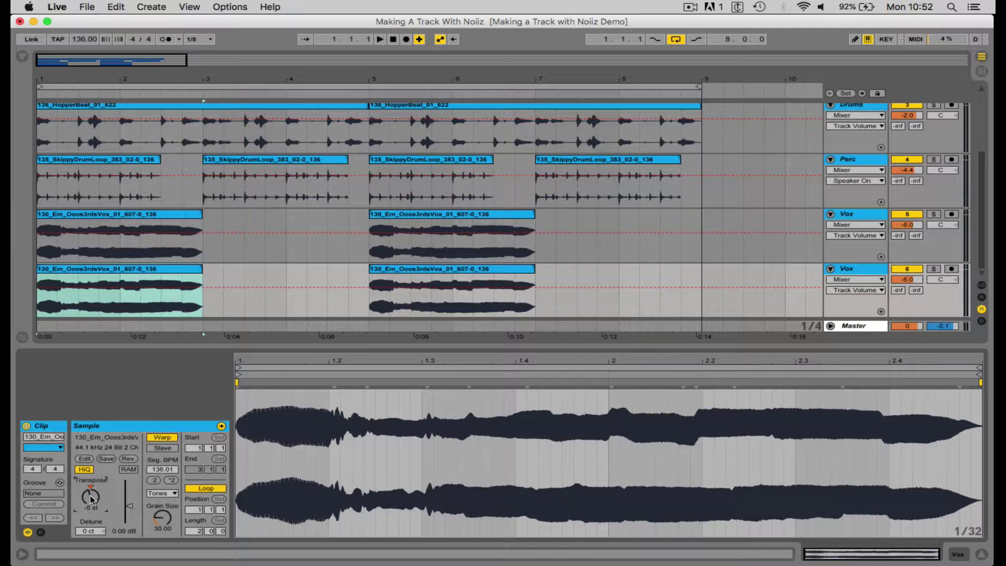
left_click(89, 267)
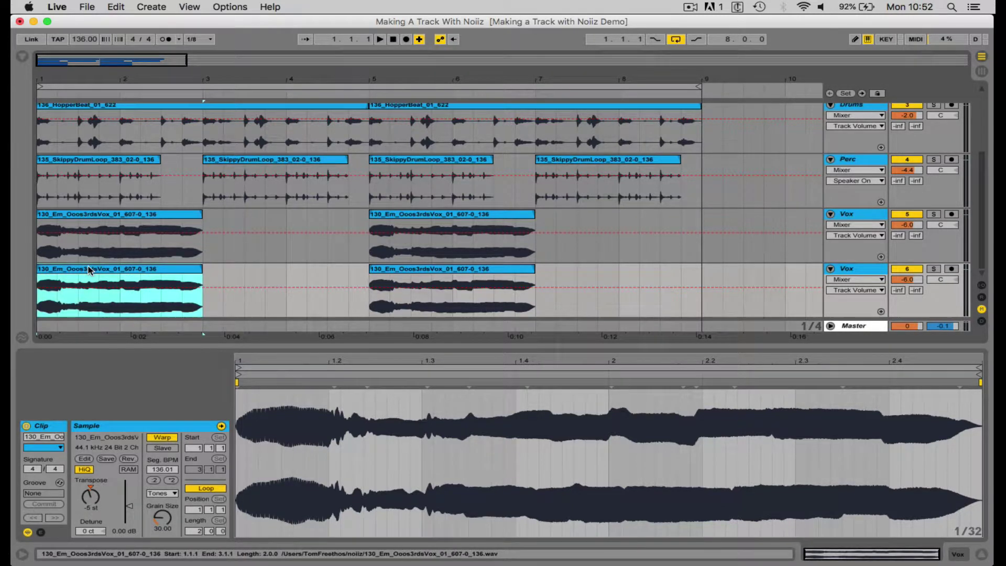
key("space")
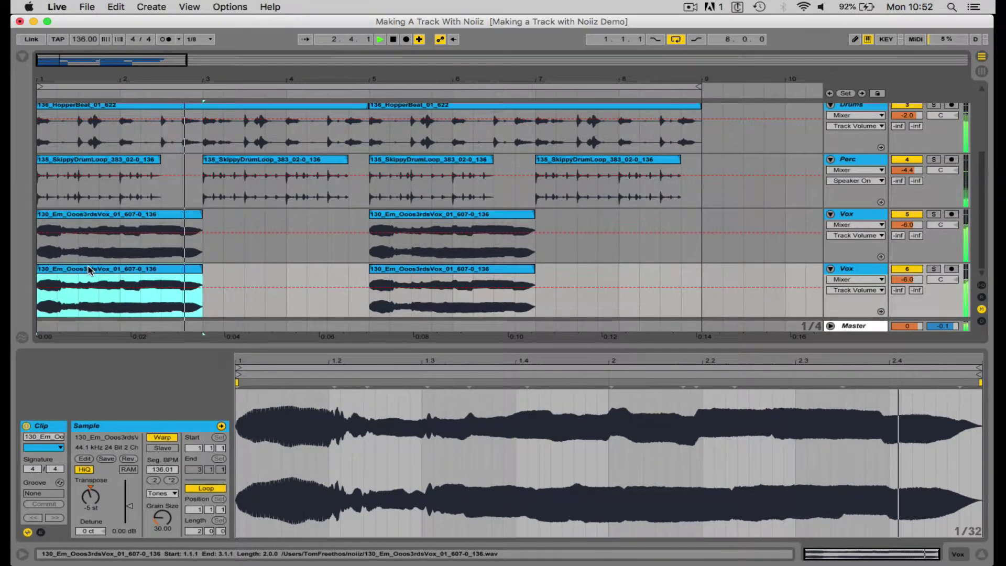
key("space")
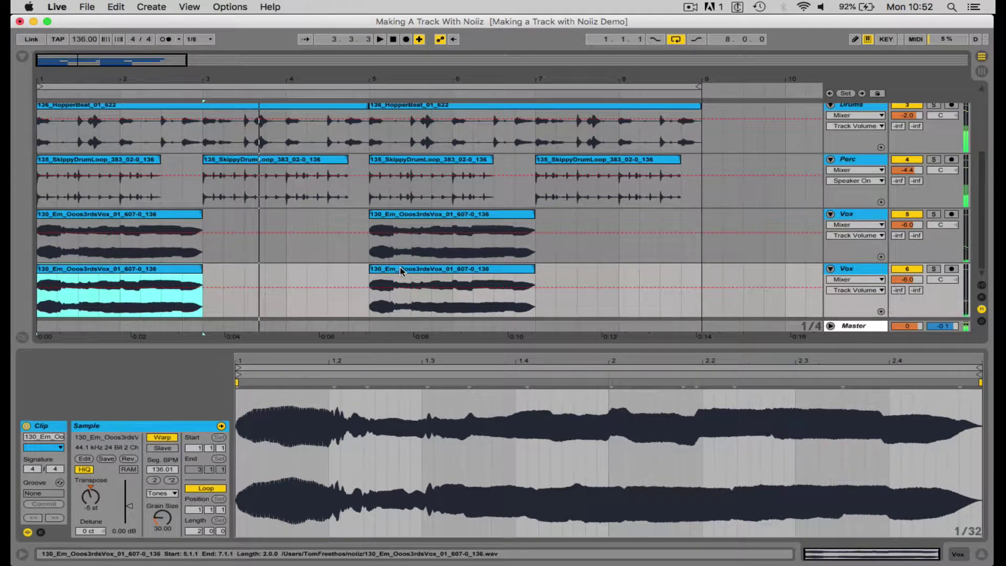
- Transpose the duplicated Vox track's second clip to -5 st, play it from 5.1.1 and show the session mixer
left_click(381, 270)
left_click(97, 496)
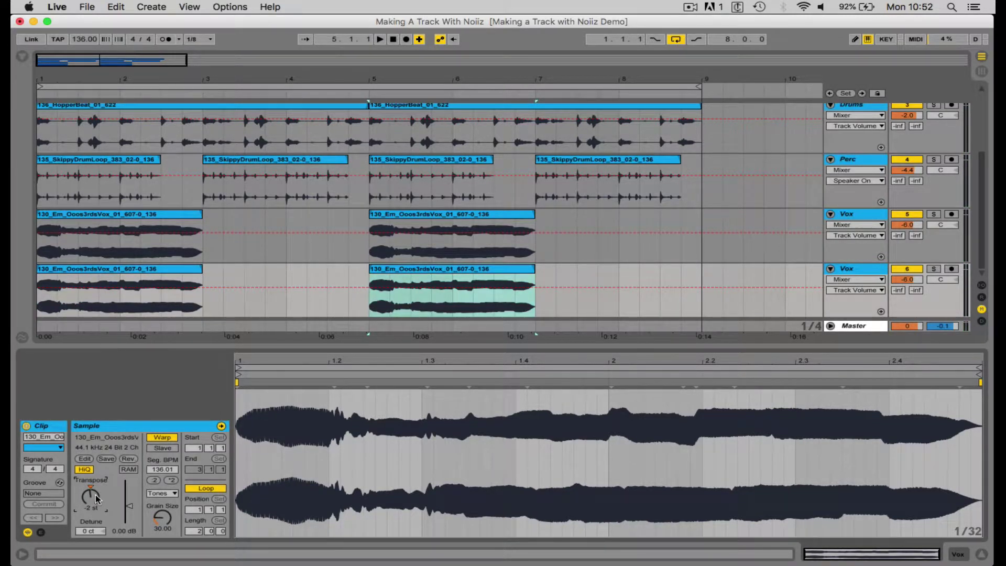
key("space")
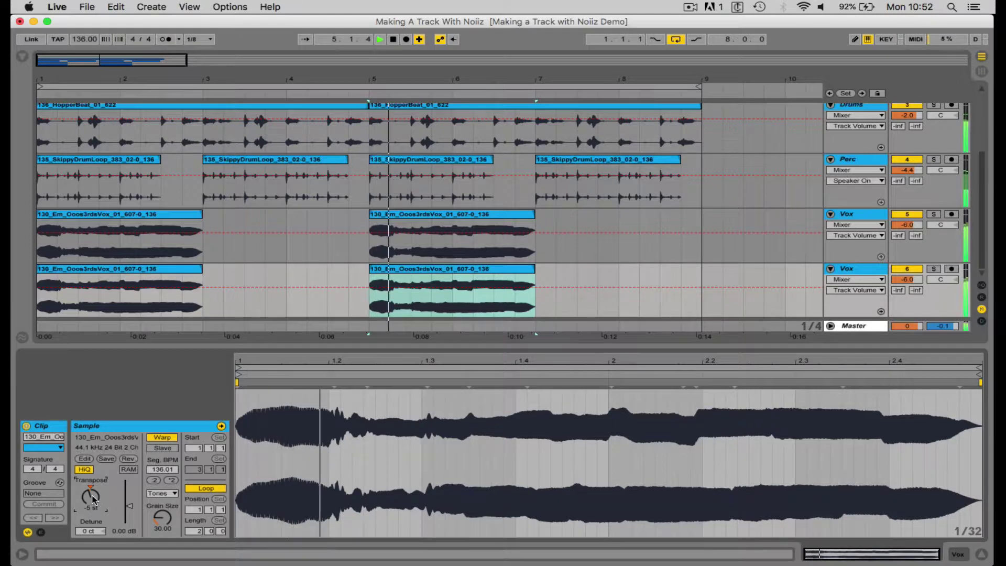
key("Tab")
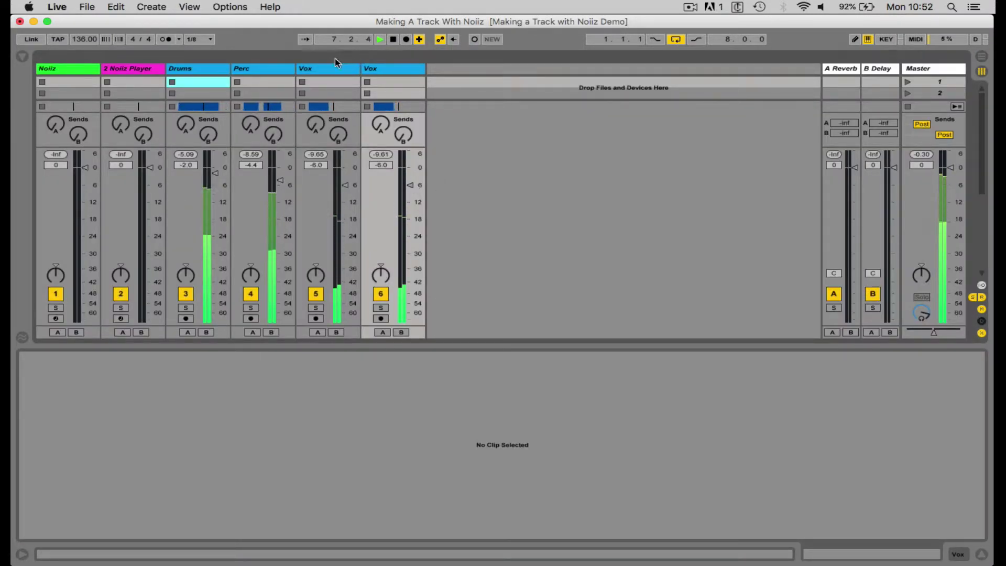
- Raise both Vox tracks' sends together to about -7.6 dB for A Reverb and -11 dB for B Delay
left_click(326, 68)
left_click(382, 70, "shift")
left_click_drag(315, 124, 316, 108)
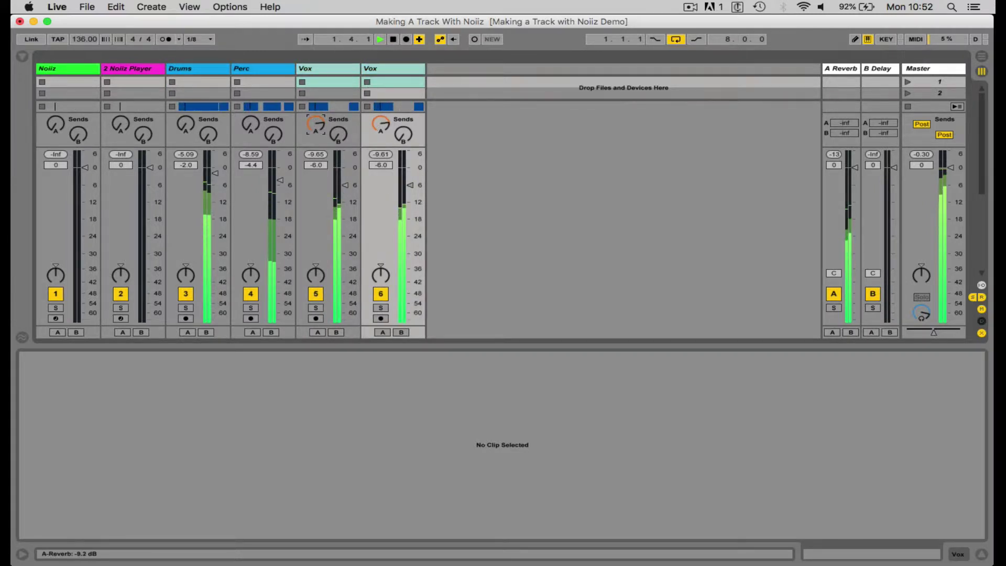
left_click_drag(316, 108, 338, 122)
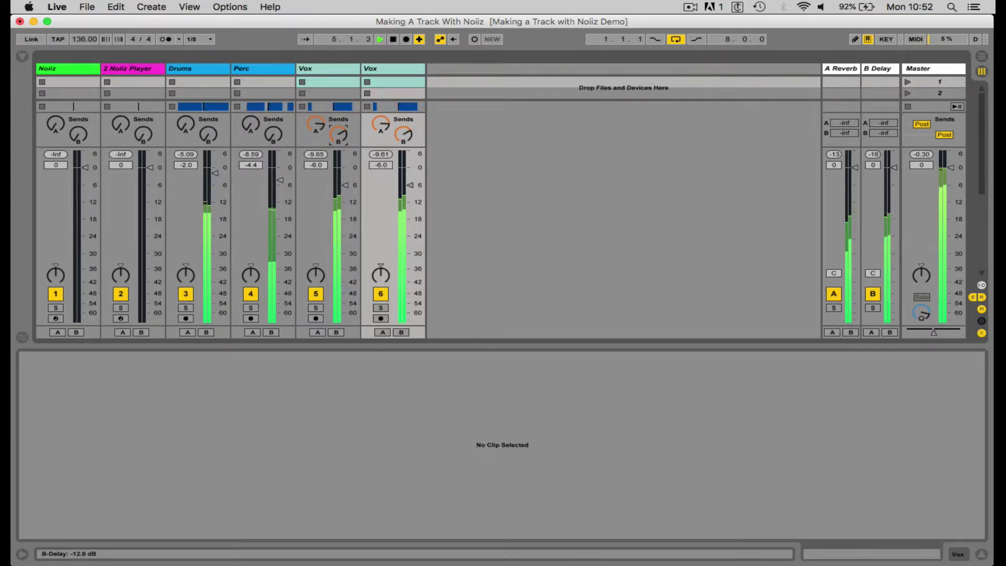
- Pan the first Vox track to 26L and the second to 23R, lower the second to -12.7 dB, and return to the arrangement
left_click(331, 68)
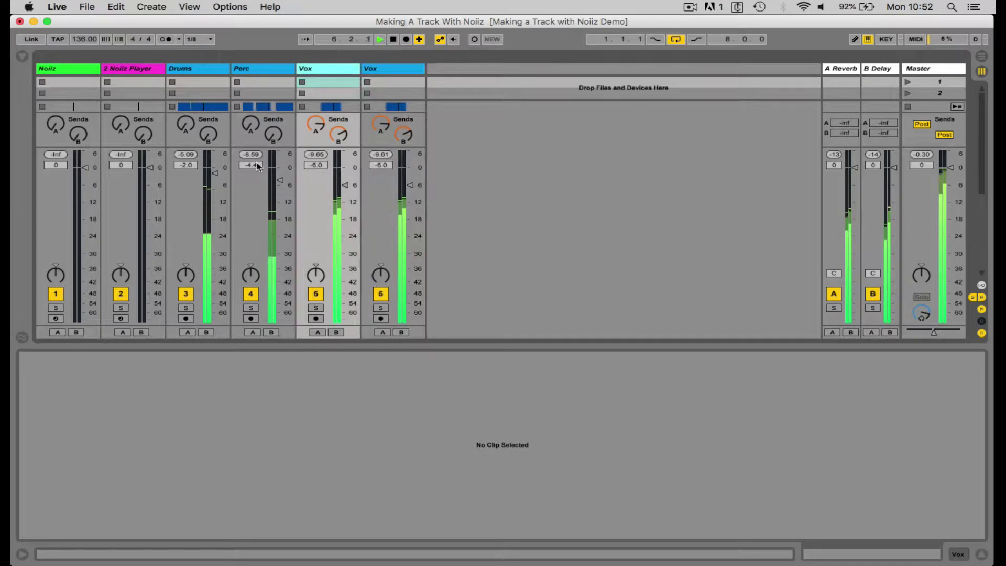
left_click(316, 276)
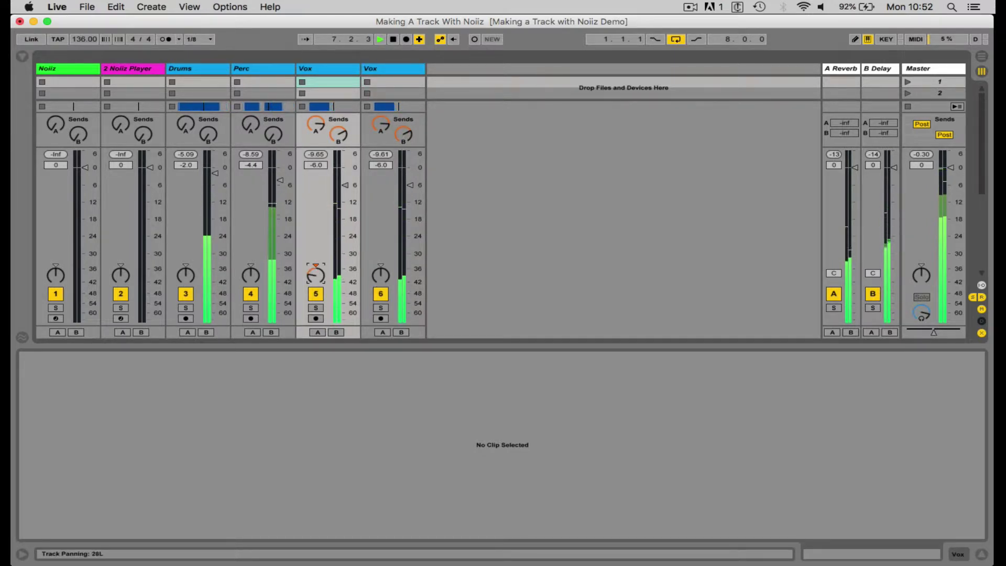
left_click(380, 276)
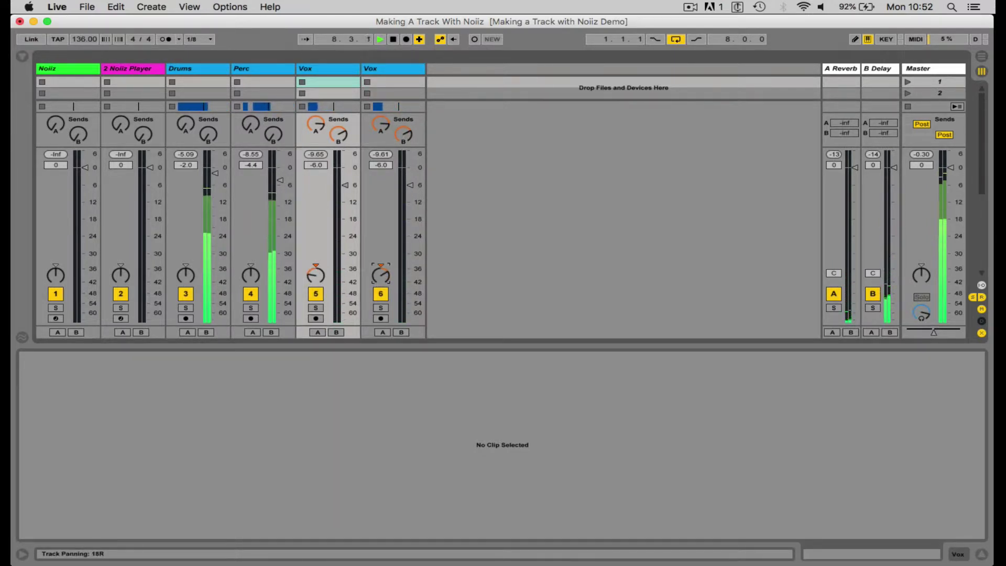
left_click_drag(410, 185, 411, 202)
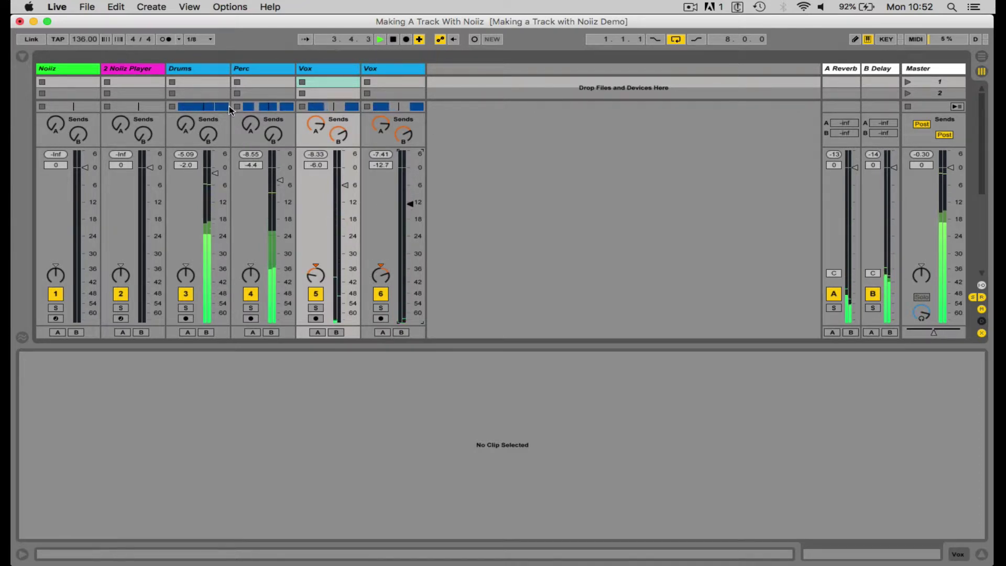
key("space")
key("Tab")
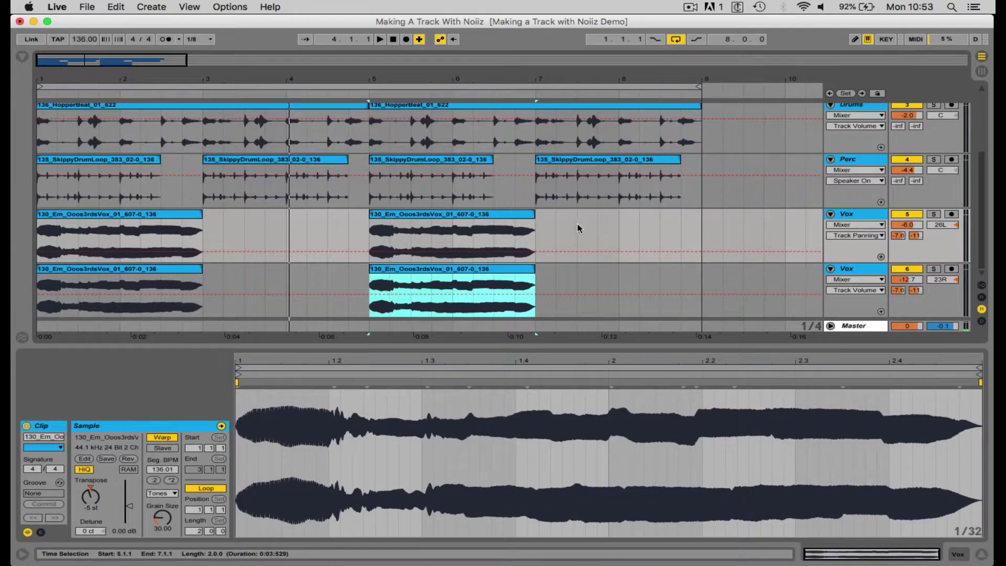
- Hide the clip detail view and search the Noiiz plugin's sounds for Bass
left_click(982, 555)
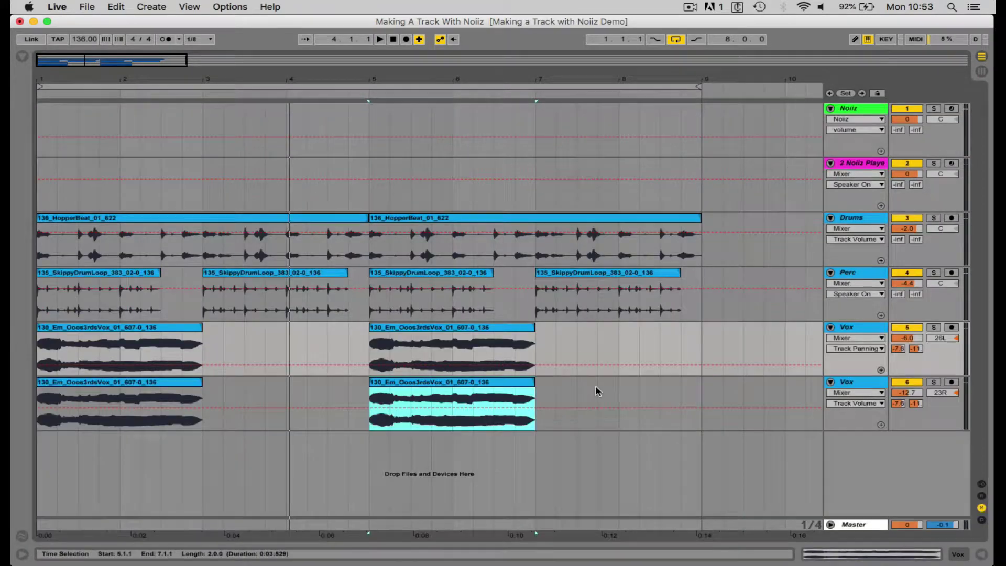
left_click(404, 322)
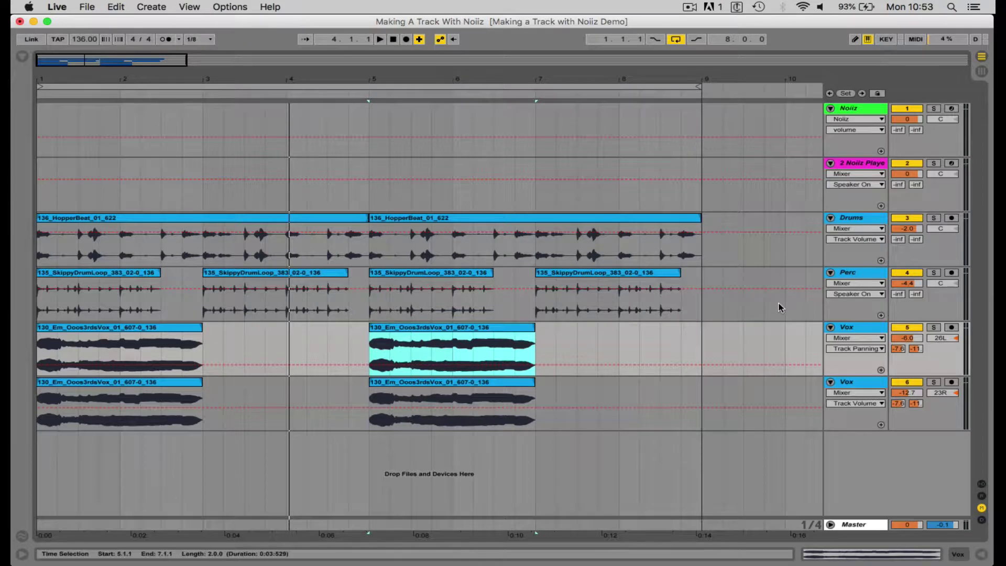
left_click(859, 110)
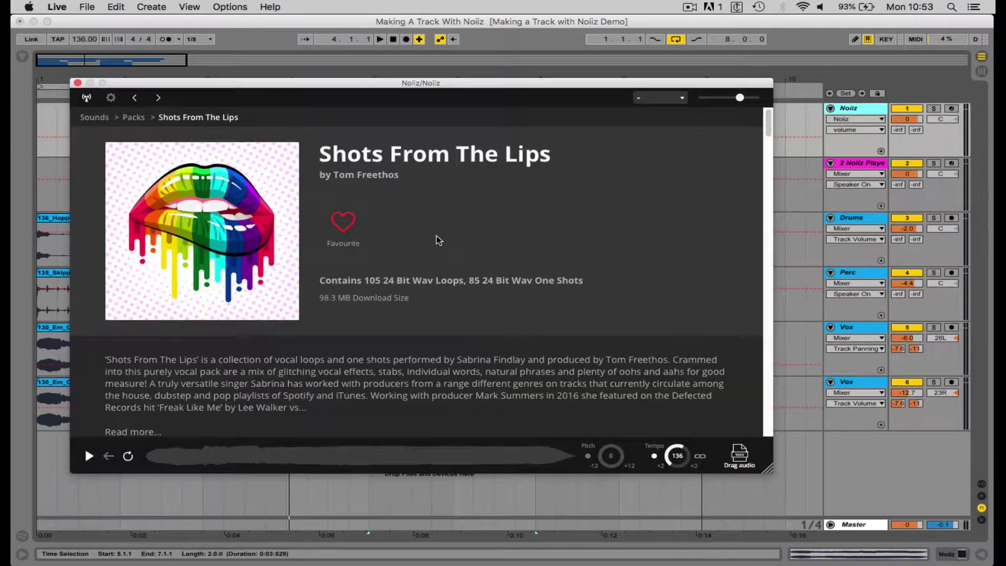
left_click(96, 118)
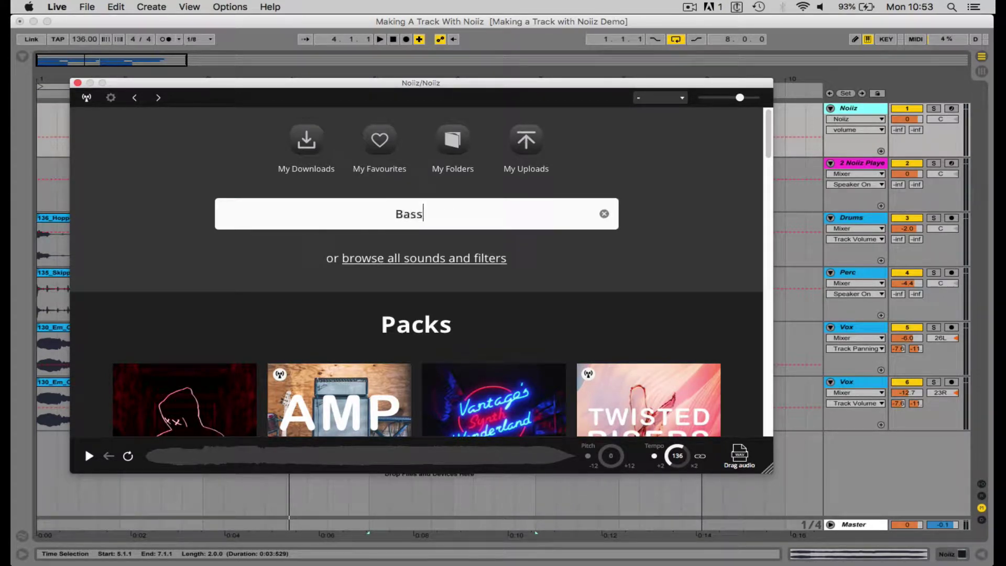
key("Return")
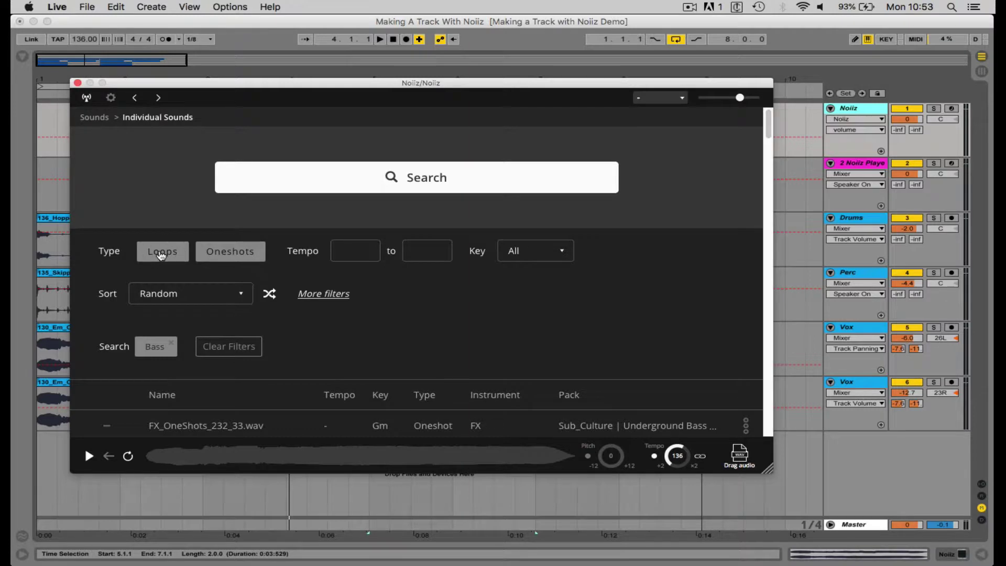
- Filter the Bass results to loops with a tempo from 135 to 140 BPM
left_click(161, 253)
left_click(359, 249)
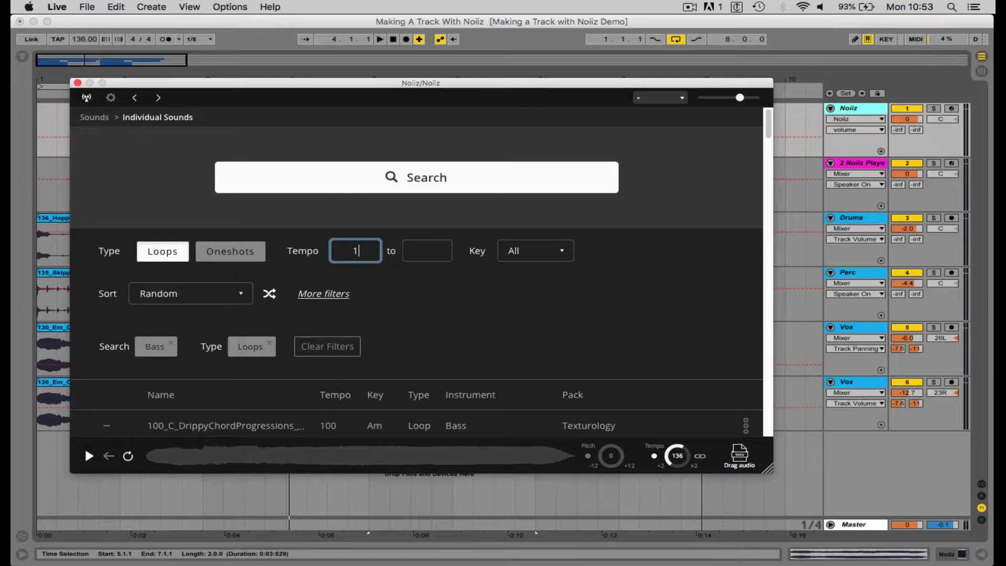
key("Tab")
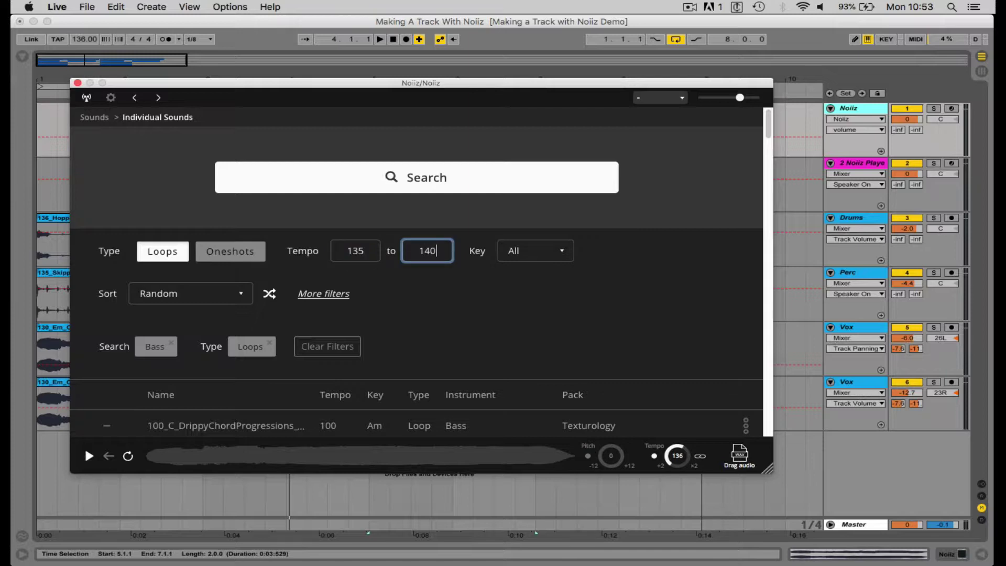
key("Return")
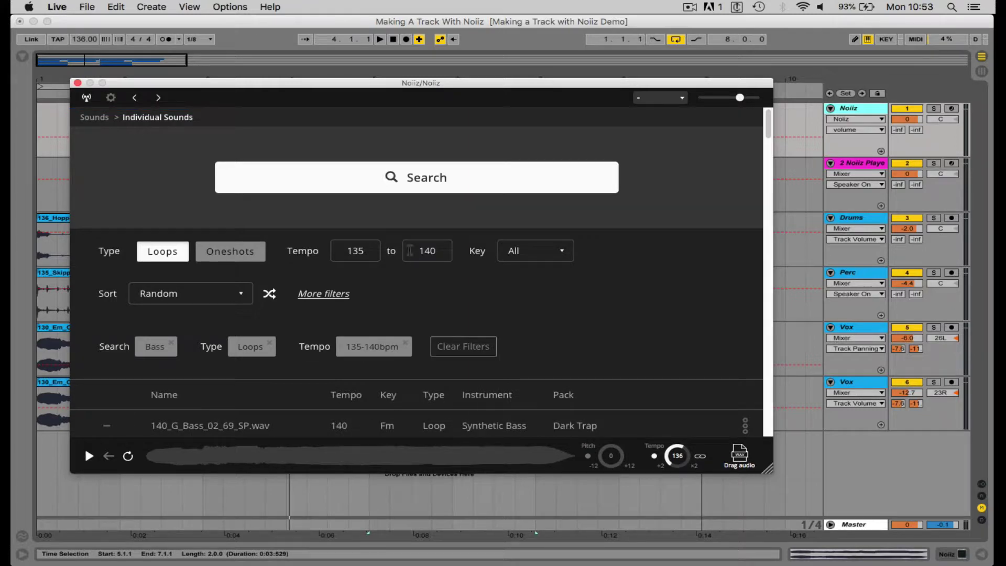
- Filter the bass loops to the keys Em and E and sort them by Tempo (lo-hi)
left_click(565, 259)
scroll(558, 325, "down", 5)
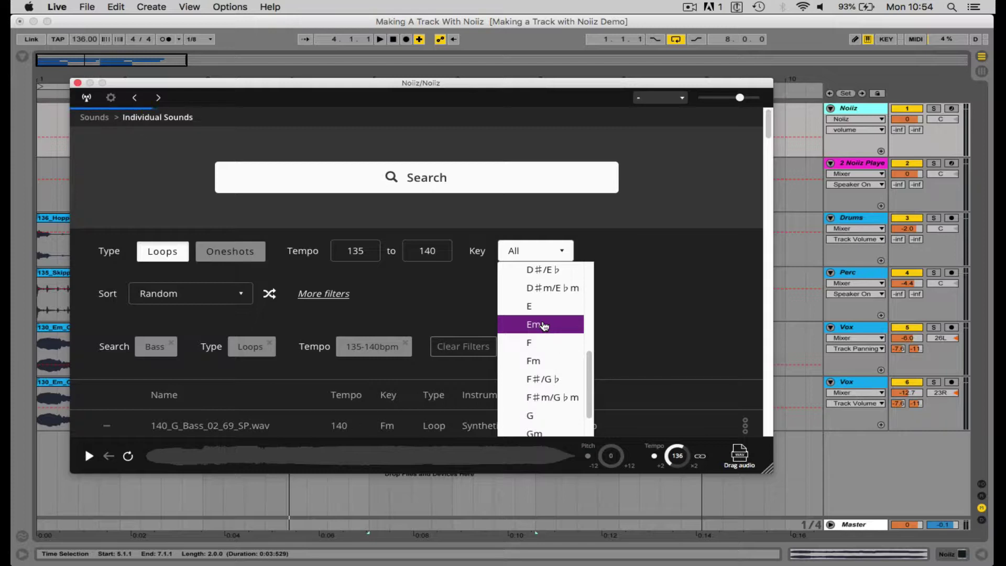
left_click(545, 326)
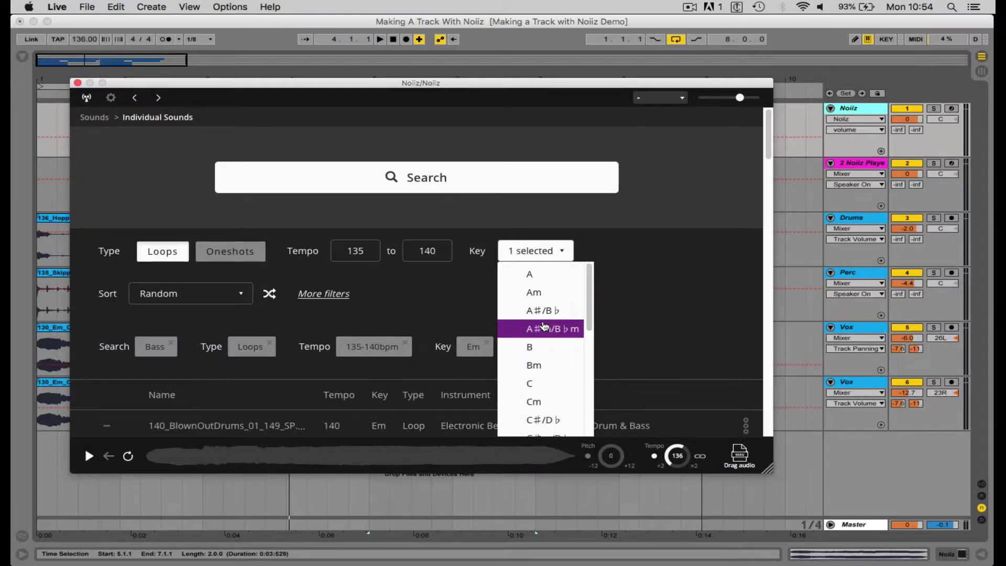
scroll(544, 326, "down", 3)
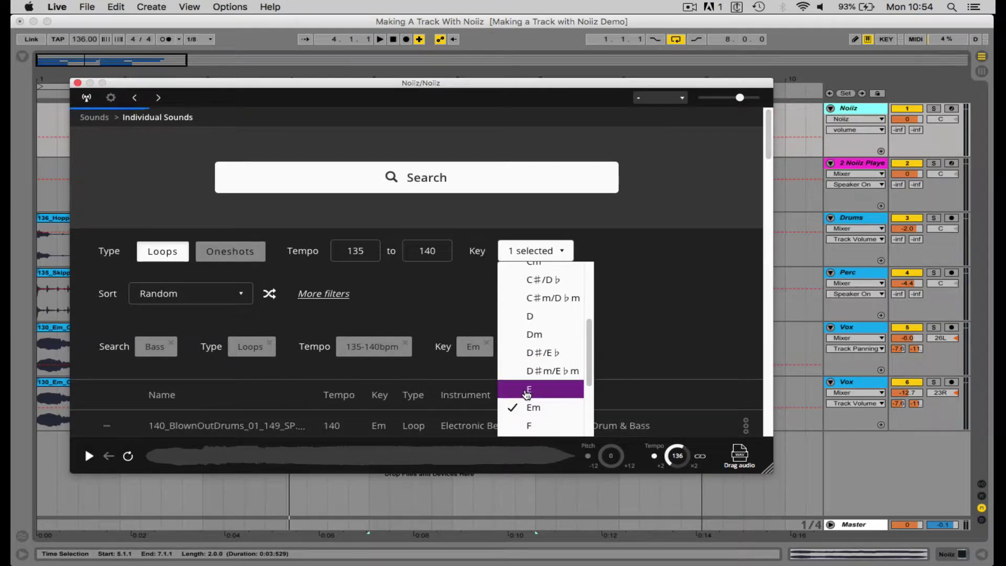
left_click(527, 393)
left_click(178, 295)
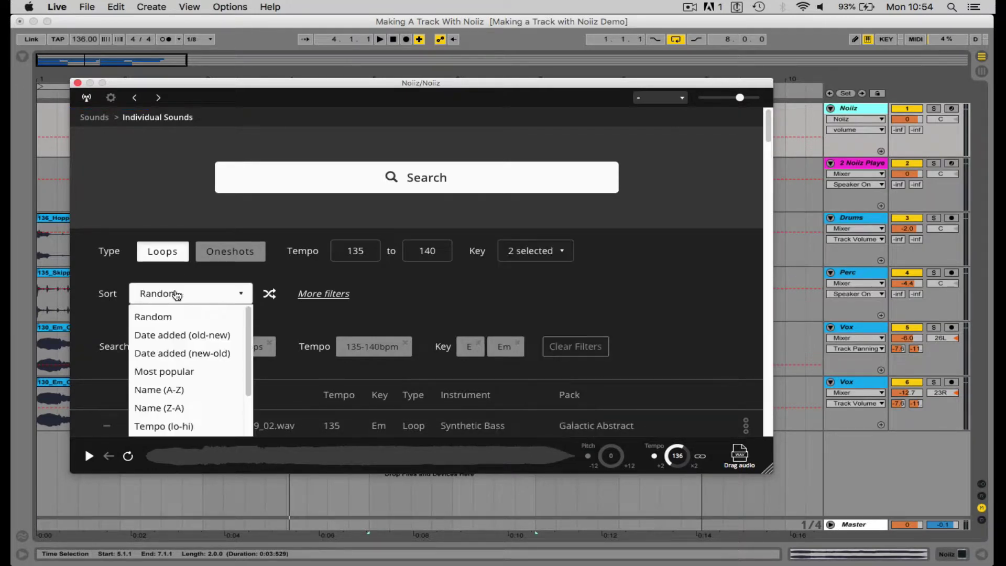
scroll(206, 360, "down", 3)
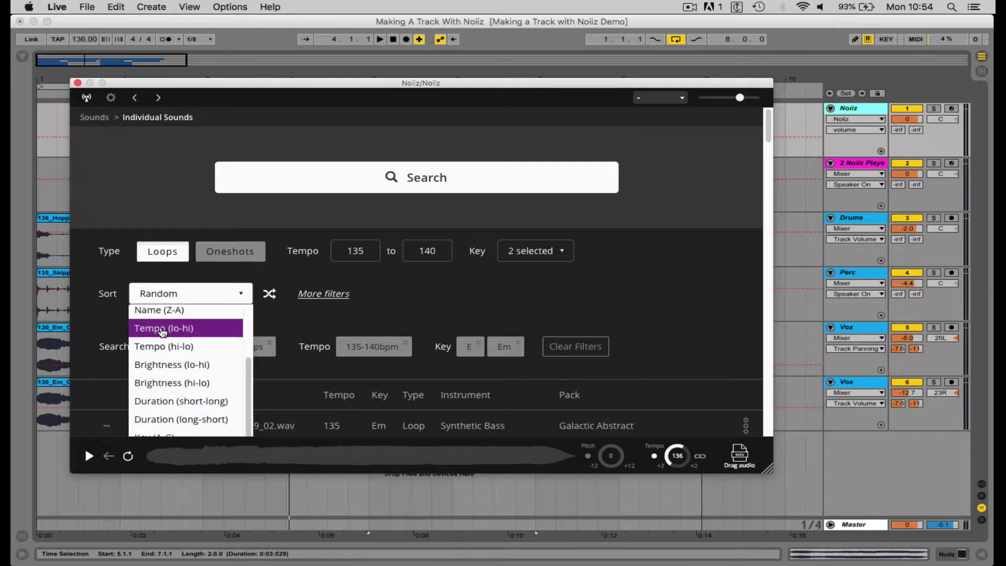
left_click(162, 329)
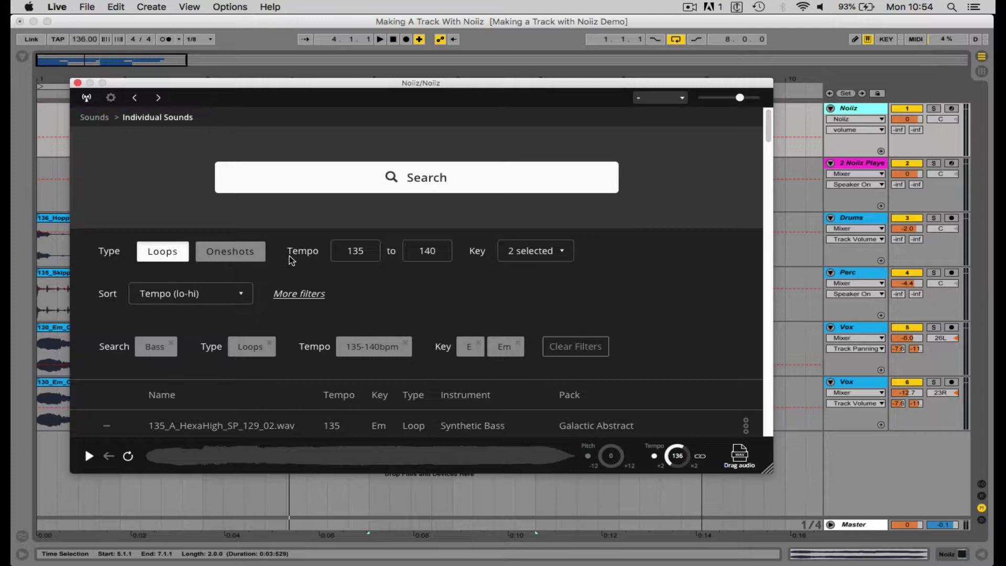
- Play the arrangement from bar 1, audition 135_A_HexaHigh_SP_129_02.wav over it, and raise the Noiiz preview volume
scroll(290, 261, "down", 5)
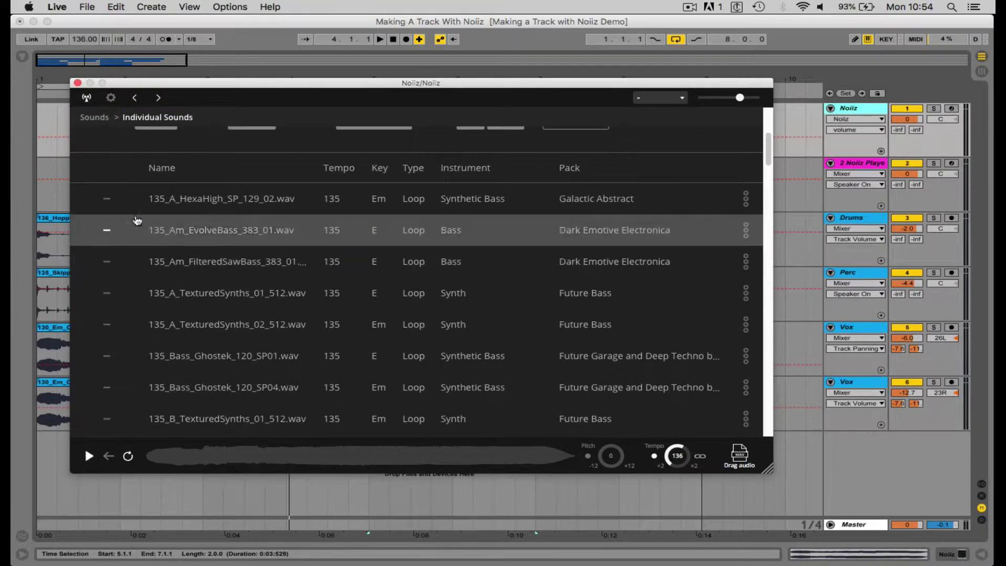
left_click(51, 219)
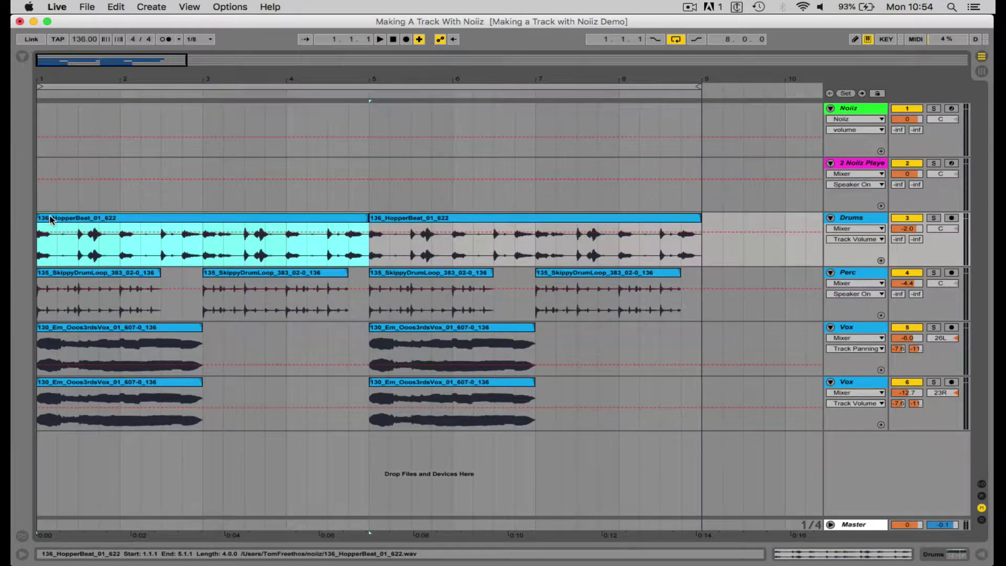
key("space")
left_click(861, 110)
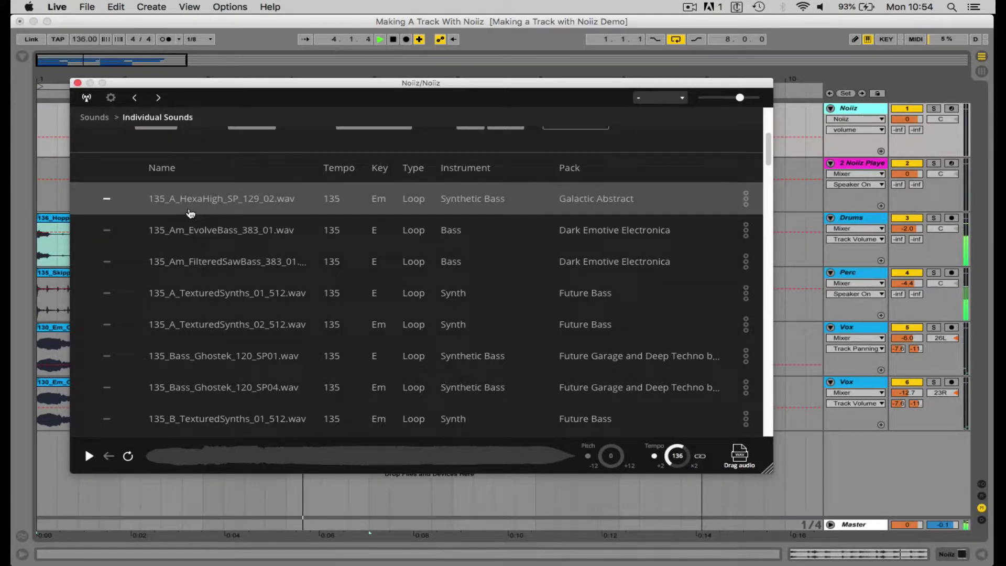
left_click(190, 213)
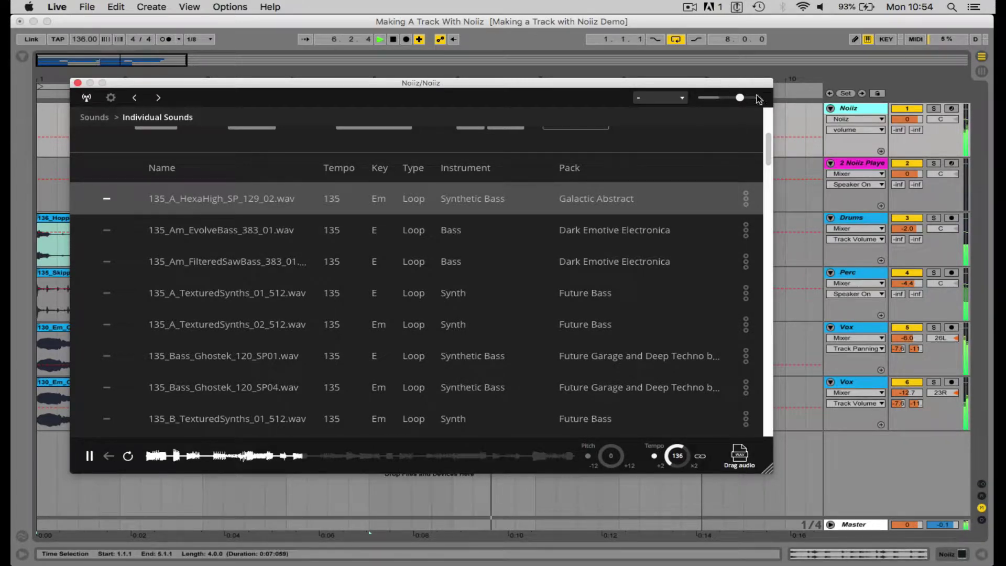
left_click_drag(741, 98, 753, 98)
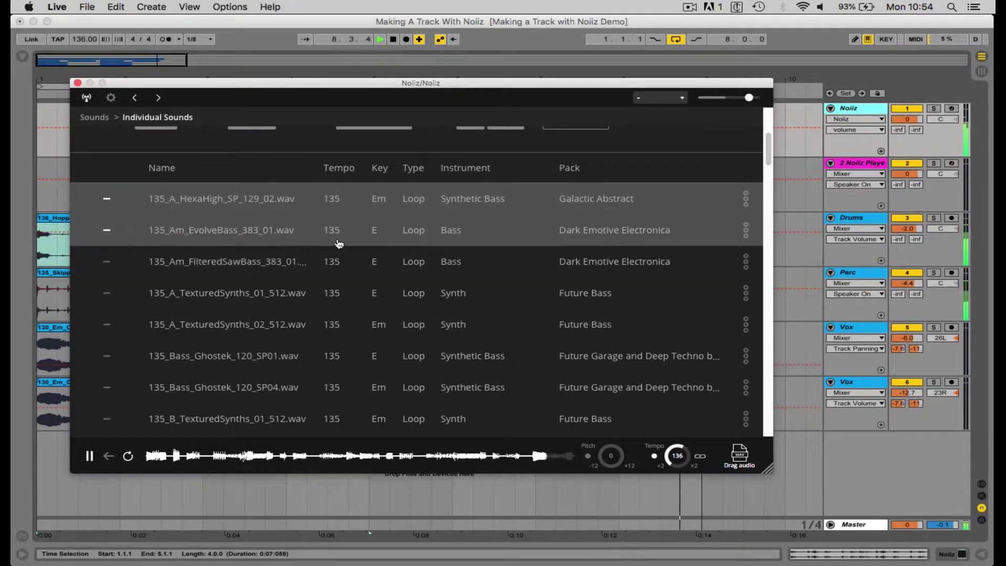
- Audition the FilteredSawBass loop, 135_Bass_Ghostek_120_SP01.wav and 135_Bass_Ghostek_120_SP04.wav against the beat
left_click(225, 262)
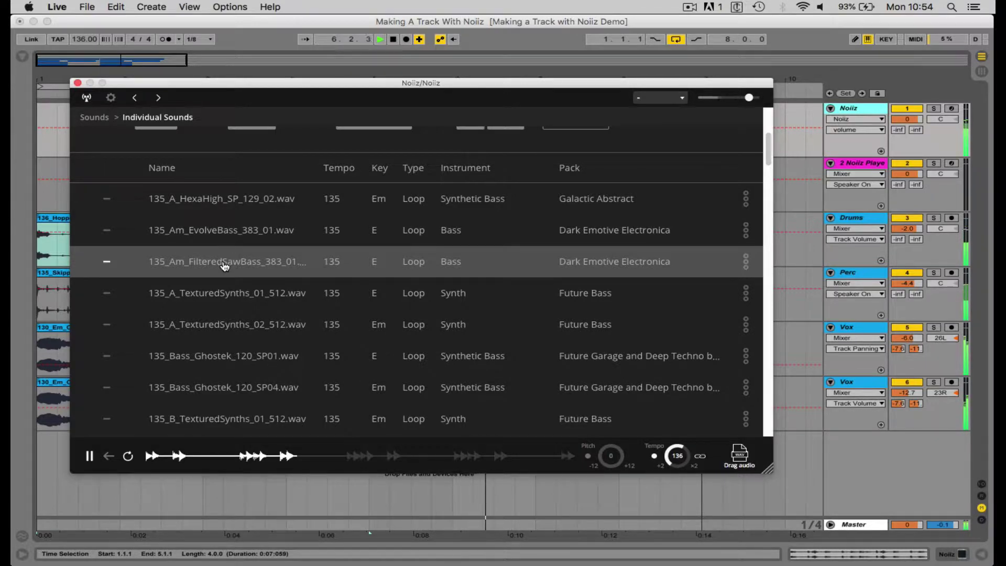
left_click(217, 359)
scroll(213, 343, "down", 3)
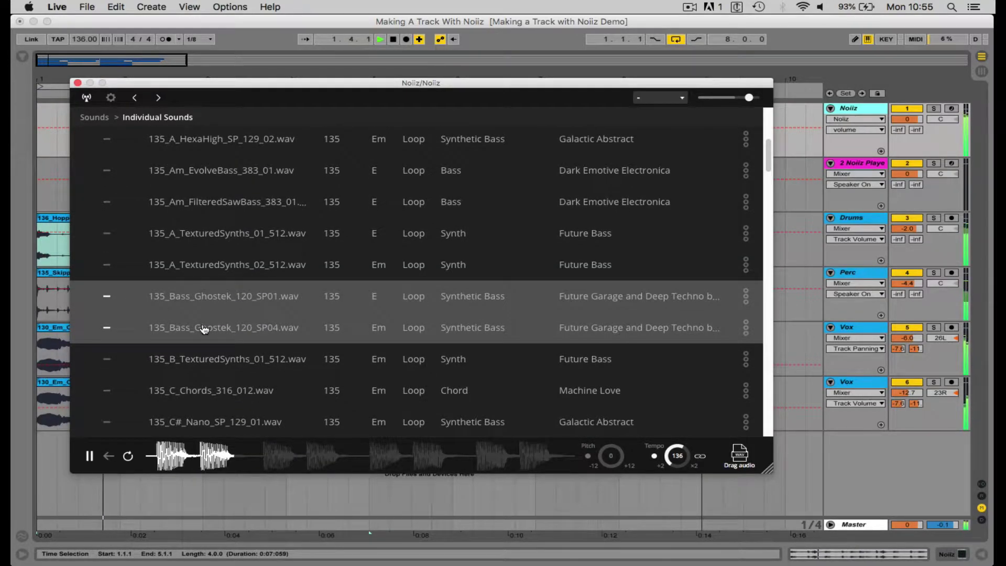
left_click(208, 329)
scroll(323, 293, "down", 5)
scroll(322, 295, "down", 1)
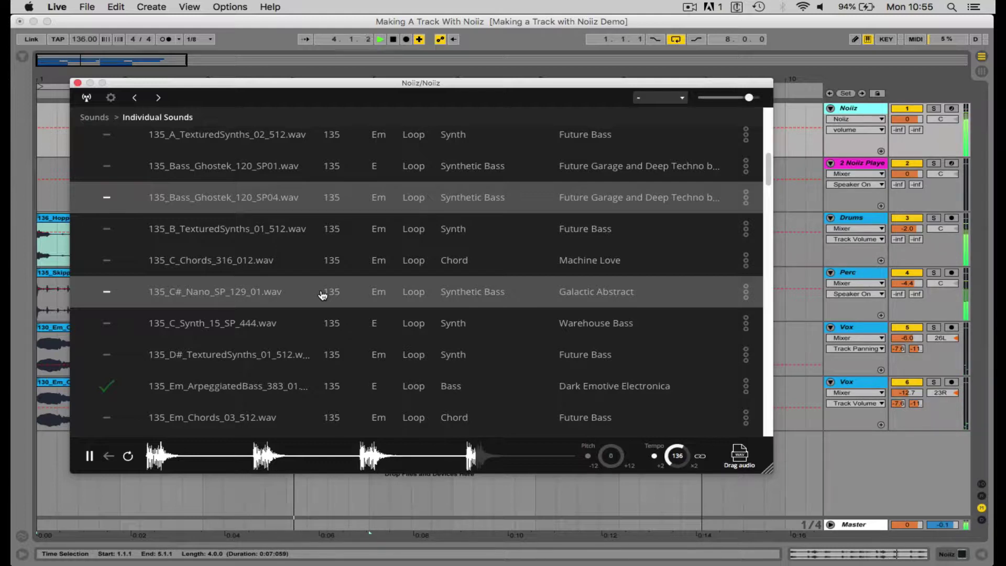
- Audition 135_C#_Nano_SP_129_01.wav and the D# TexturedSynths and Em ArpeggiatedBass loops with the beat, and stop playback
left_click(201, 295)
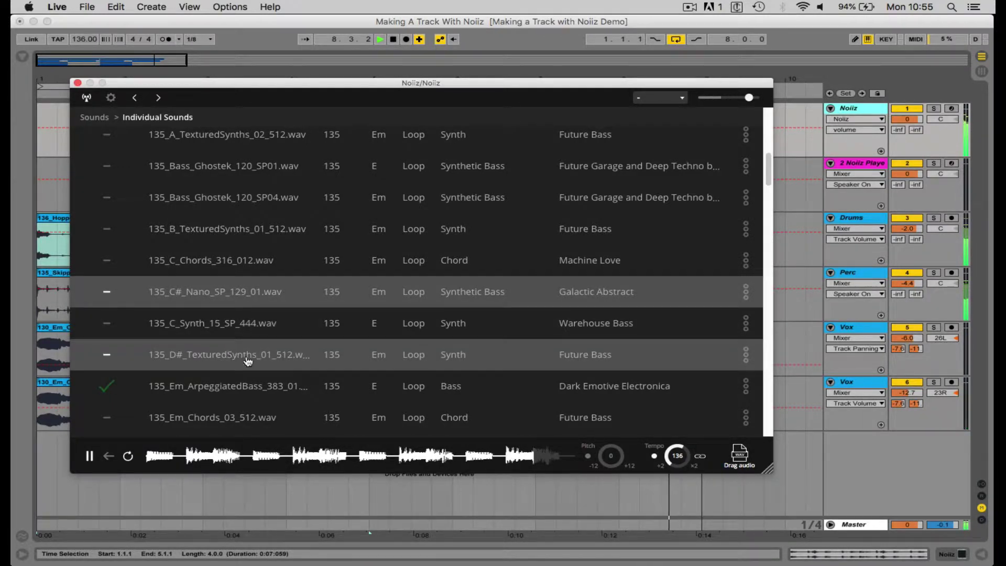
left_click(188, 358)
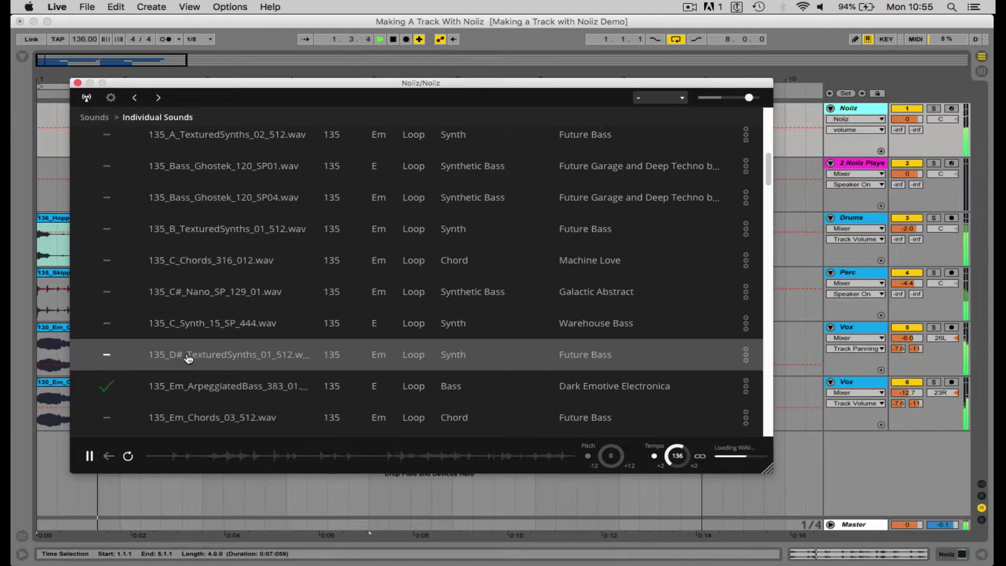
left_click(209, 390)
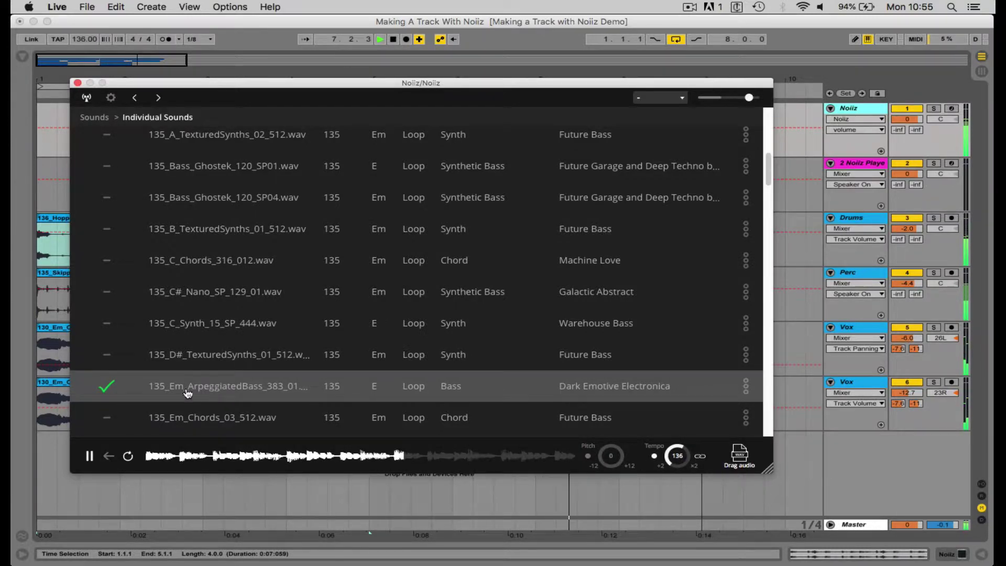
left_click(90, 458)
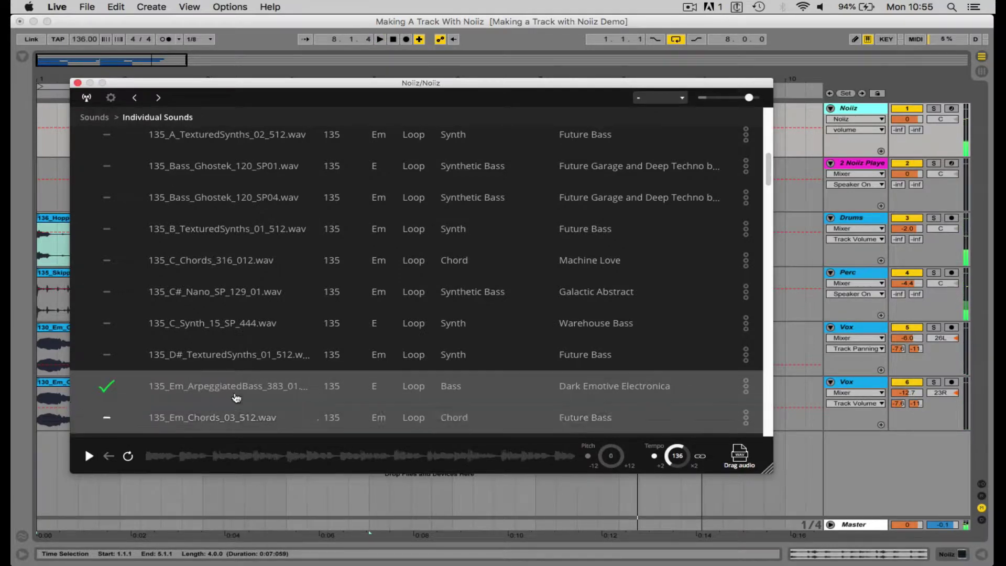
- Add the 135_Em_ArpeggiatedBass_383_01 loop at 1.1.1 on a new audio track below the Vox tracks and loop its four bars
left_click_drag(343, 89, 330, 81)
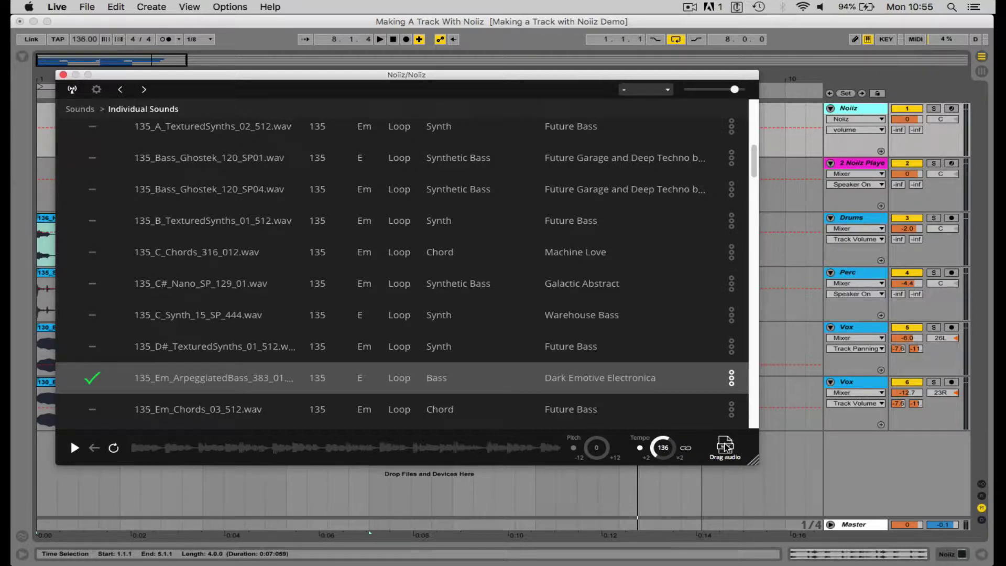
left_click_drag(725, 447, 41, 456)
key("super+l")
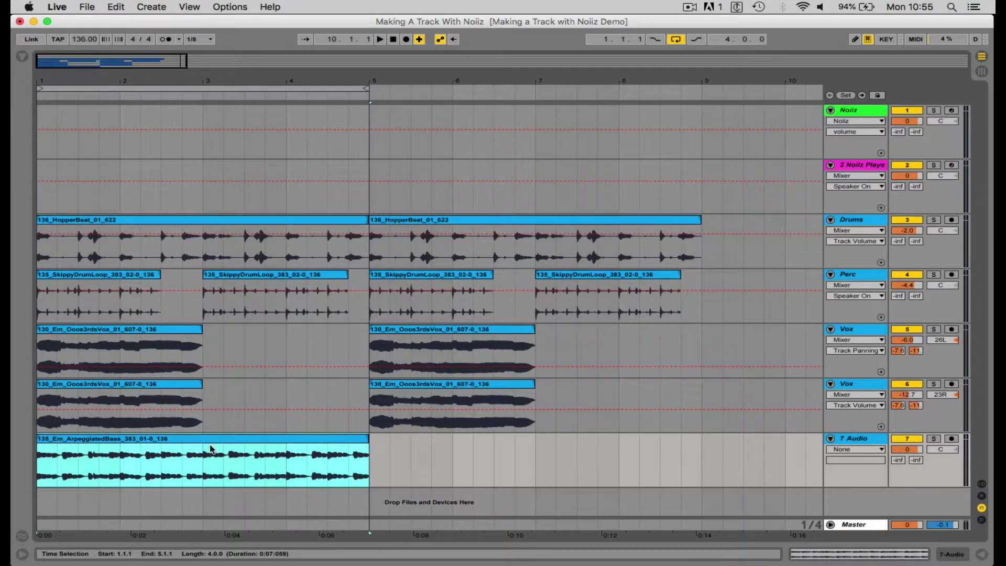
- Play the arrangement and rename the new arpeggiated loop's audio track as Bass
key("space")
key("Tab")
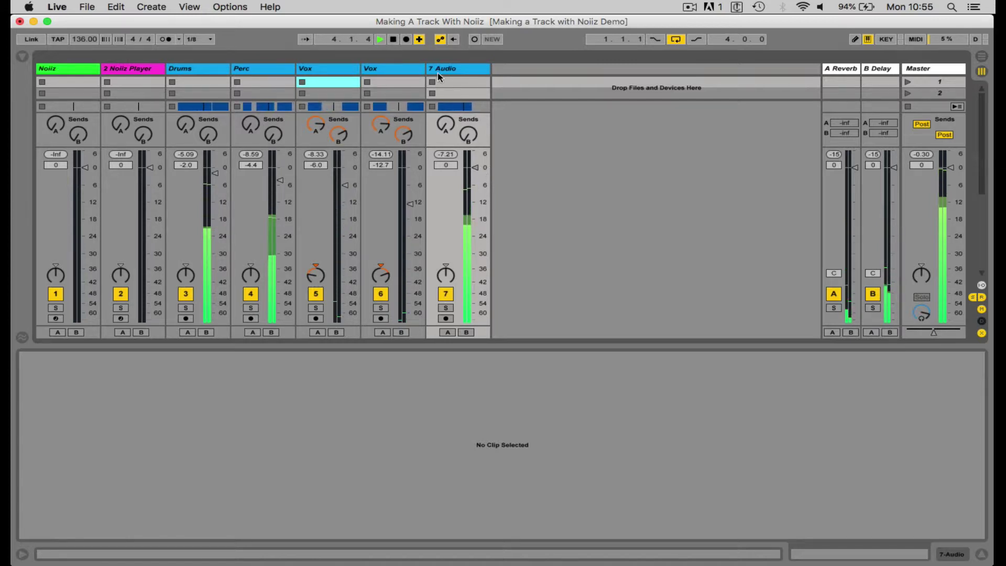
left_click(467, 69)
key("super+r")
type("B")
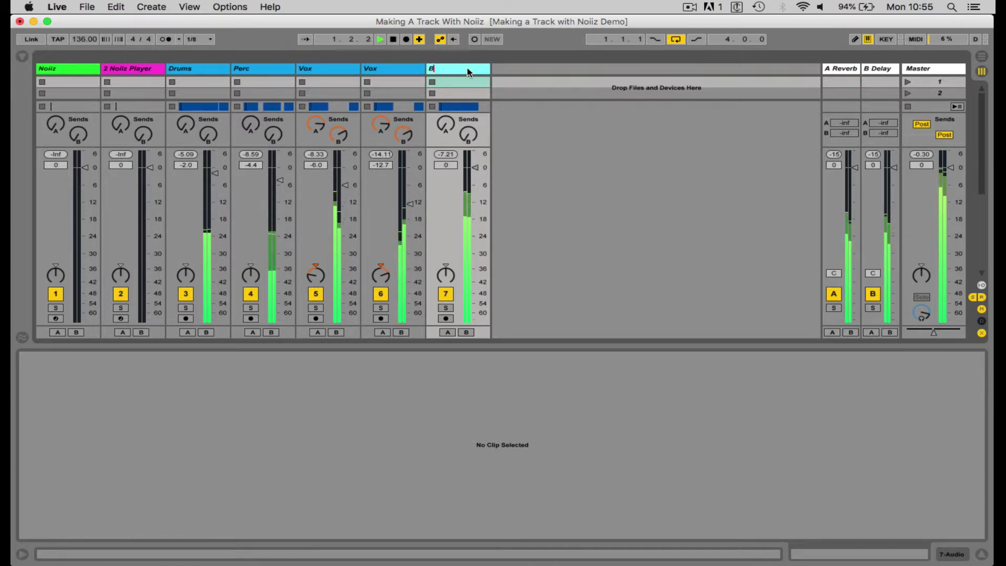
type("ass")
key("Return")
key("Tab")
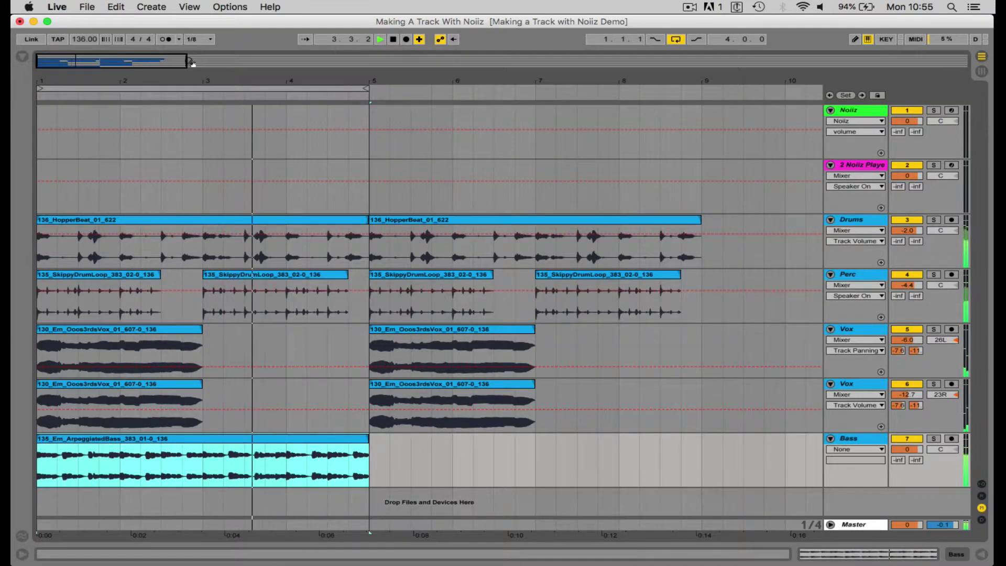
- Cut gaps in the arpeggiated bass clip from 2.4.1 to 3.1.1 and from 3.3.3 to 3.4.1
key("space")
left_click_drag(183, 60, 101, 73)
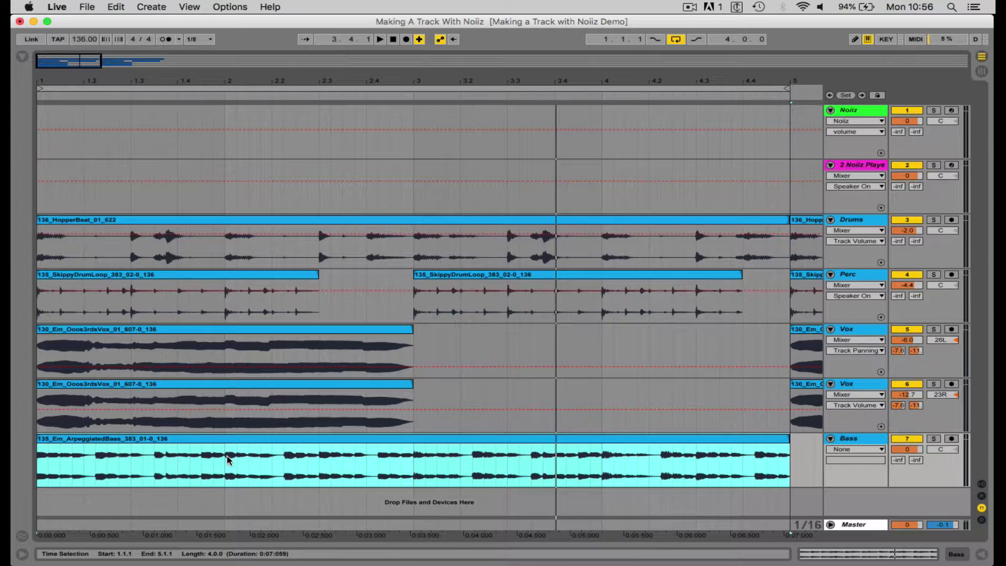
key("space")
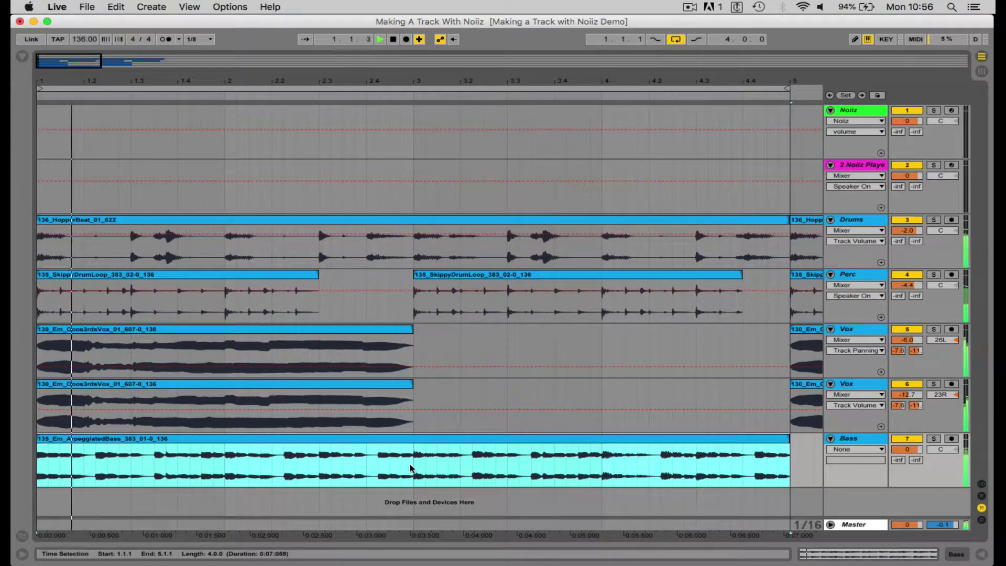
left_click_drag(414, 466, 367, 466)
key("super+e")
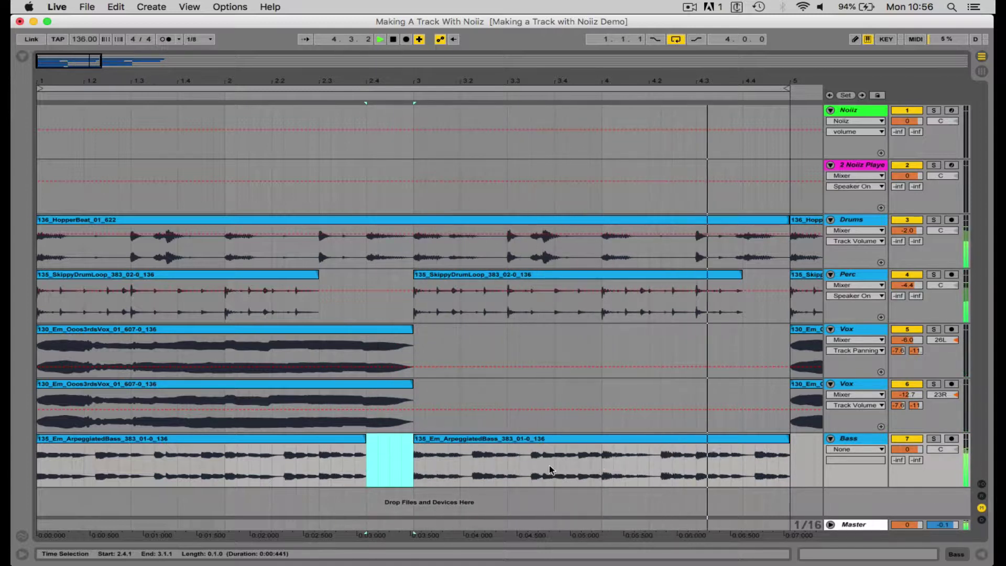
key("Delete")
left_click_drag(554, 471, 531, 471)
key("Delete")
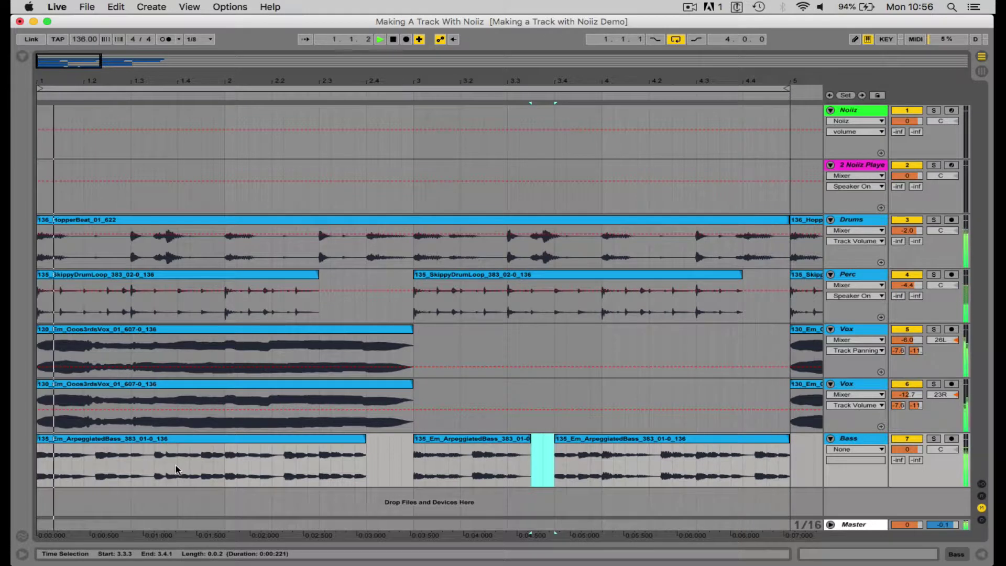
- Open a gap in the first bass clip from 1.3.3 to 1.4.1, and extend the second bass clip to 3.1.1
left_click_drag(177, 469, 199, 471)
key("Delete")
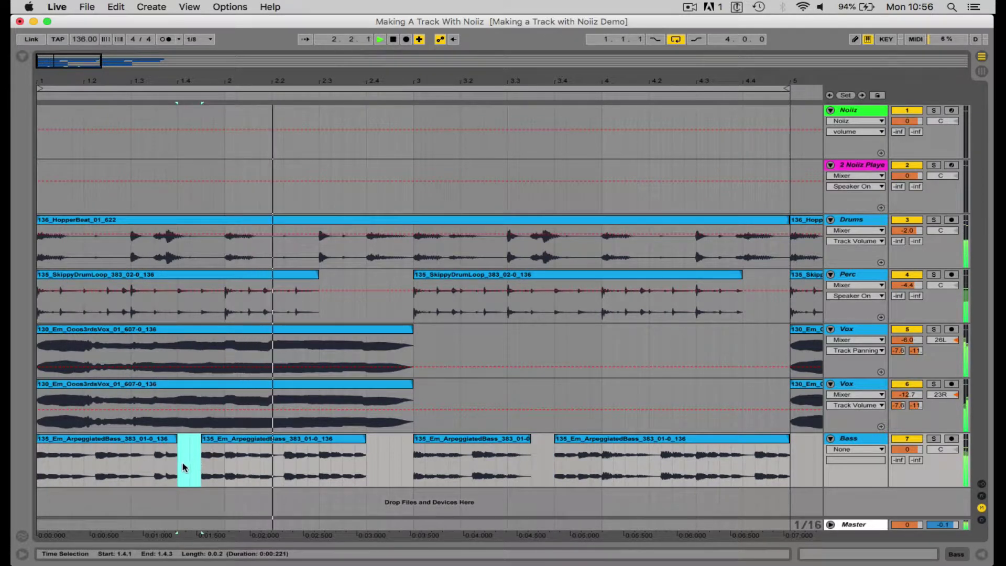
left_click_drag(206, 435, 154, 438)
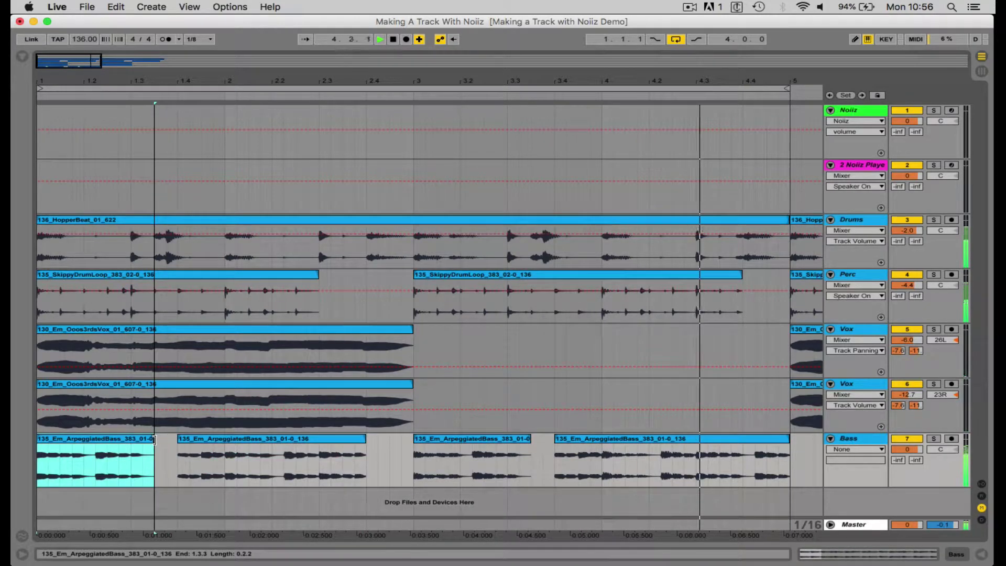
left_click_drag(362, 438, 413, 439)
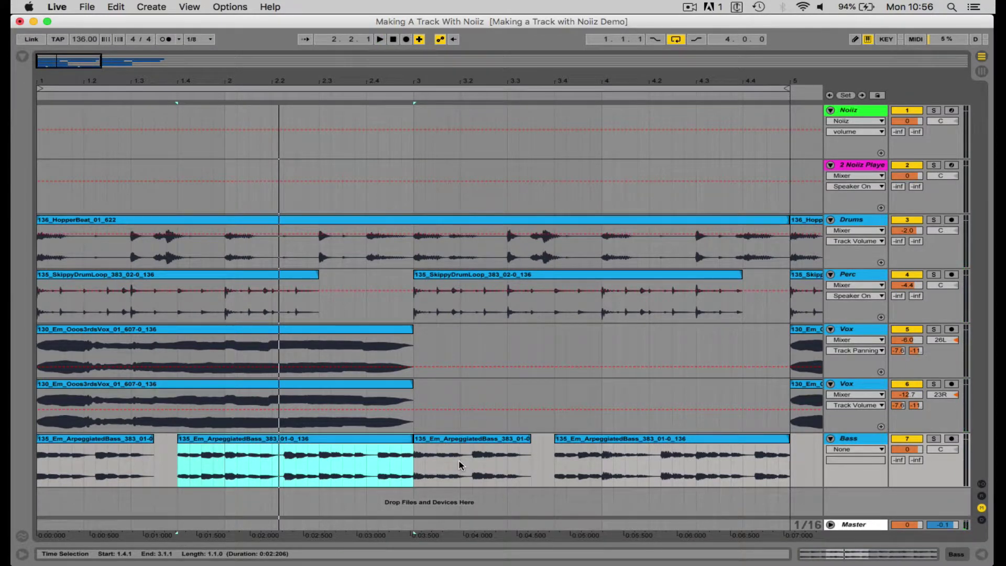
- Load the Noiiz Filter plug-in on the Bass track and move its window over the middle of the arrangement
left_click(840, 439)
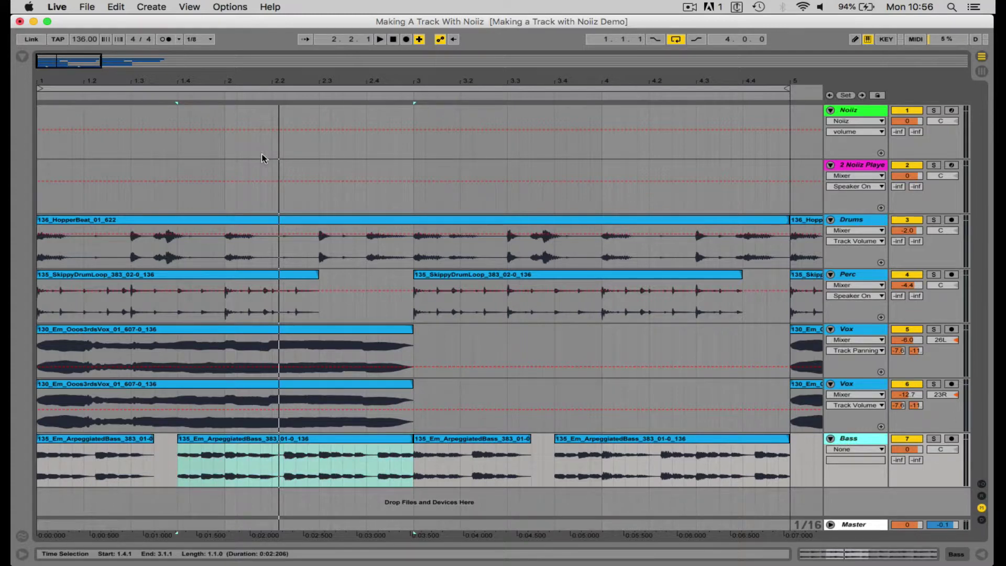
left_click(22, 60)
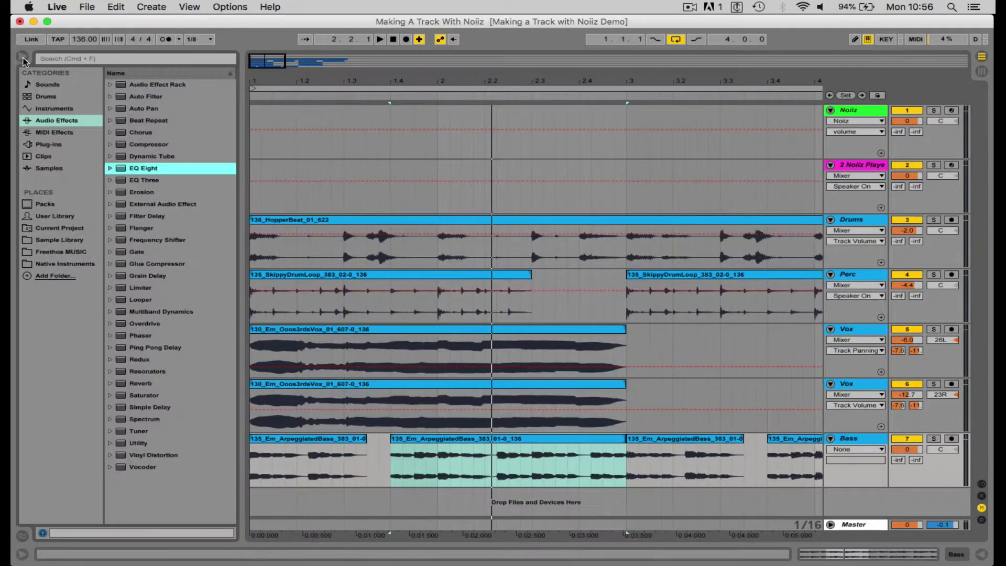
left_click(48, 145)
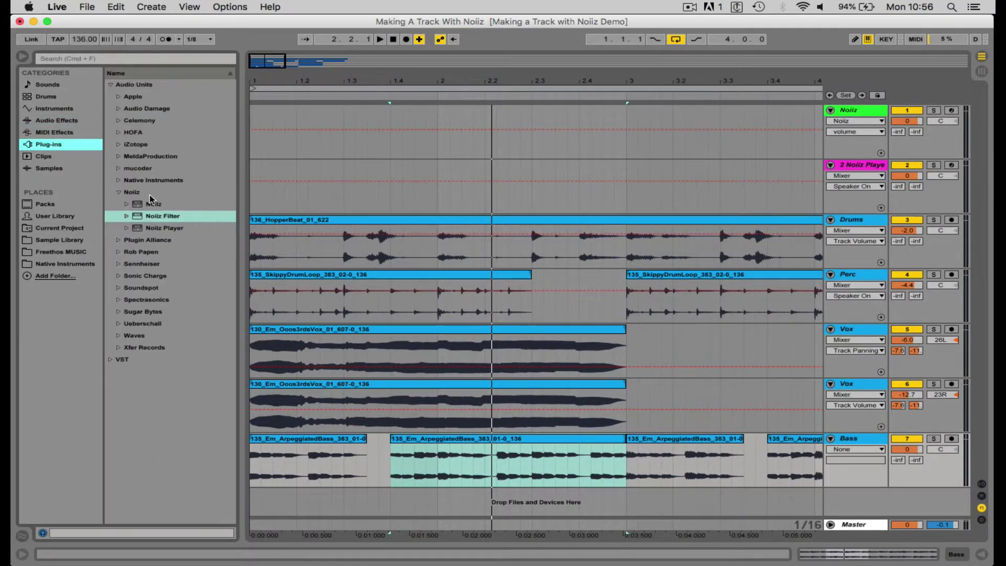
double_click(157, 216)
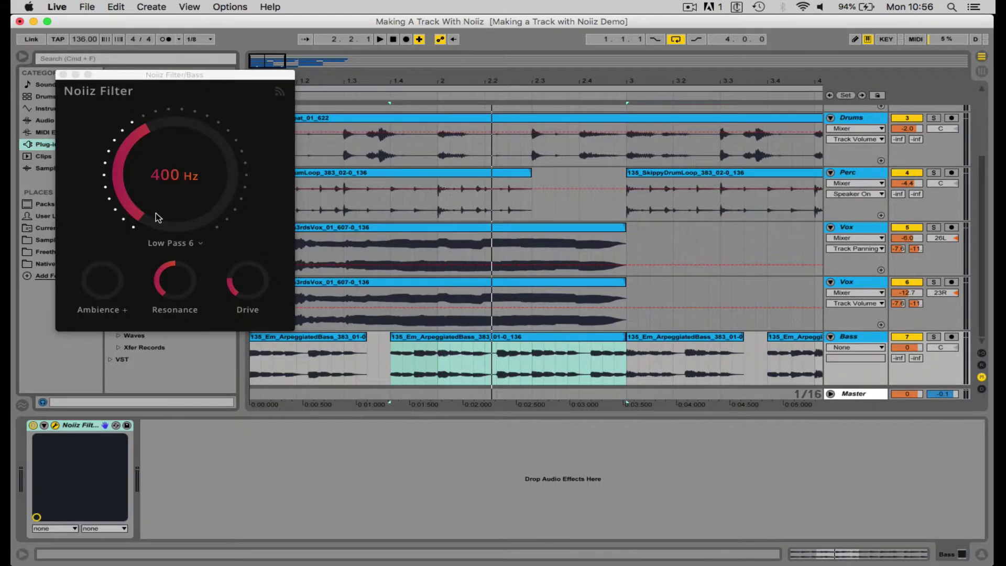
left_click_drag(165, 77, 427, 151)
left_click(22, 56)
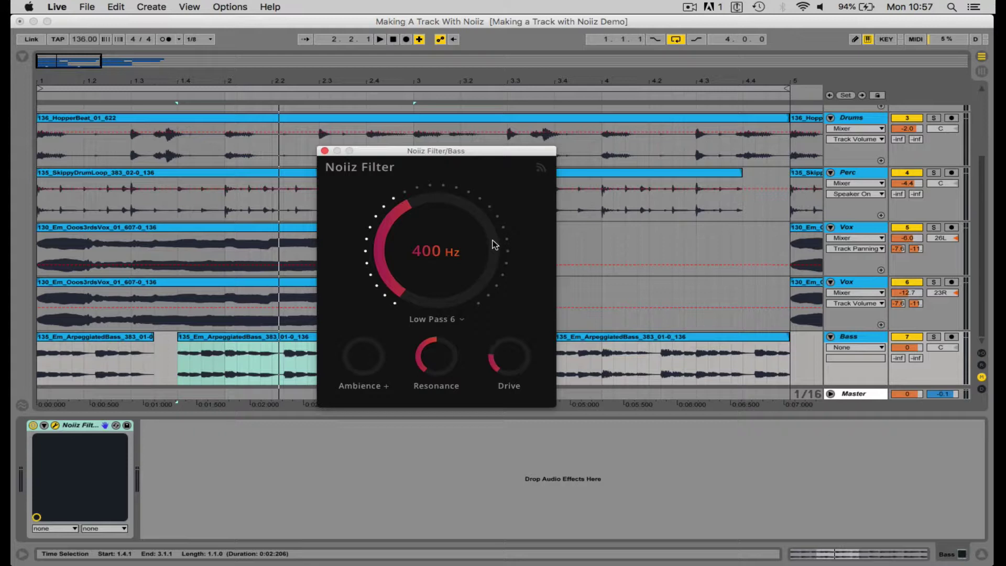
left_click_drag(426, 152, 384, 176)
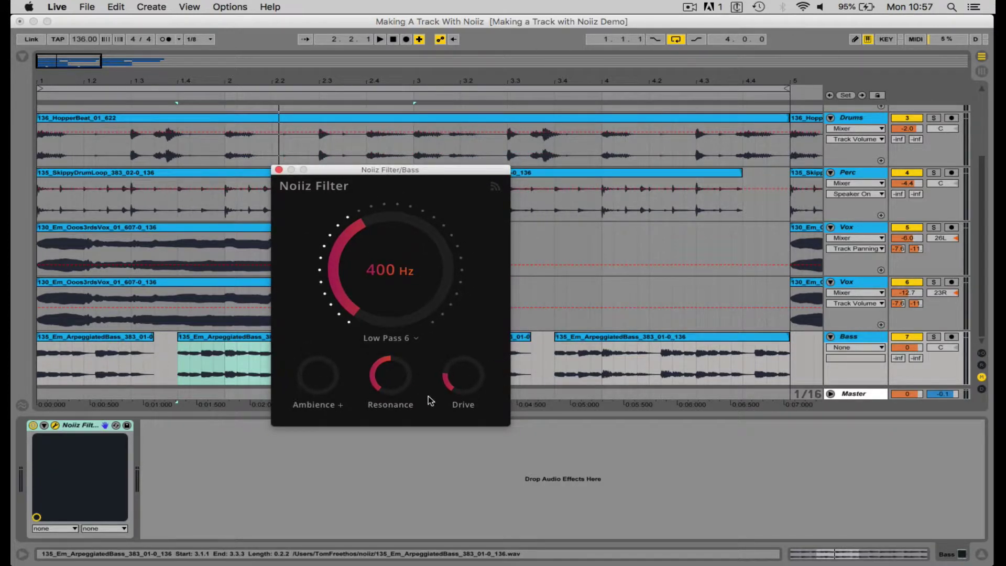
- Solo the Bass track and raise the Noiiz Filter's Drive to a moderate level while listening
left_click(936, 339)
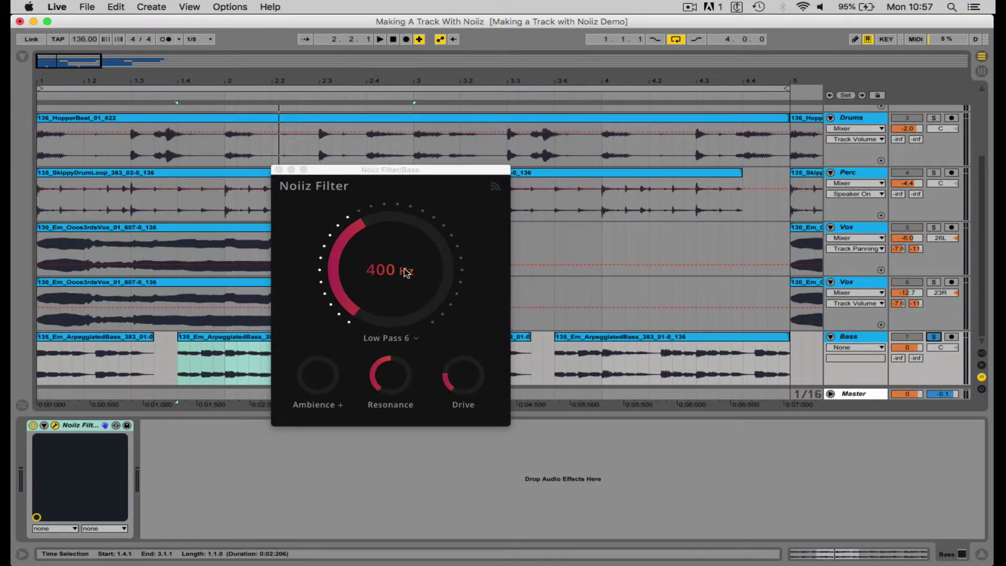
left_click(447, 377)
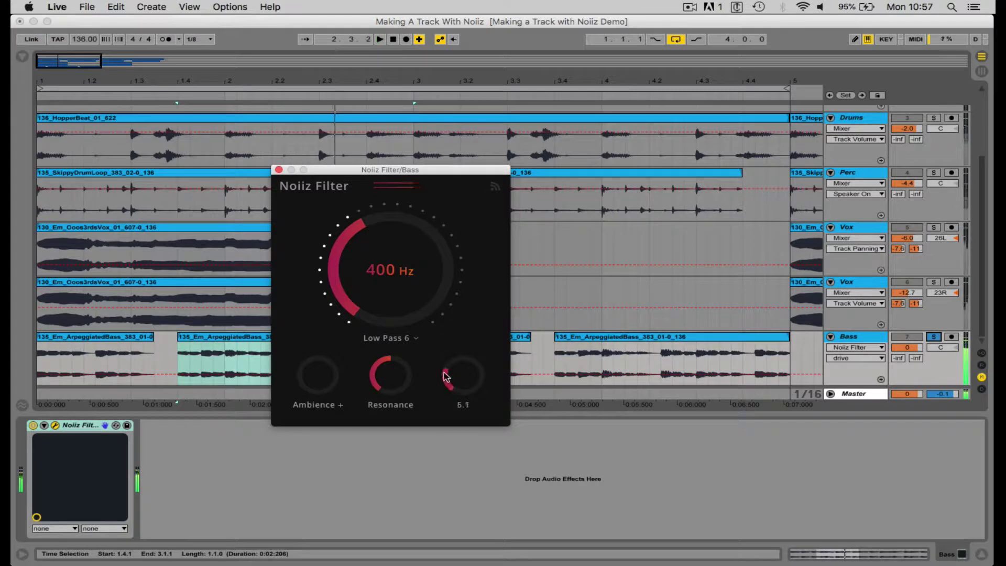
left_click_drag(447, 377, 443, 321)
key("space")
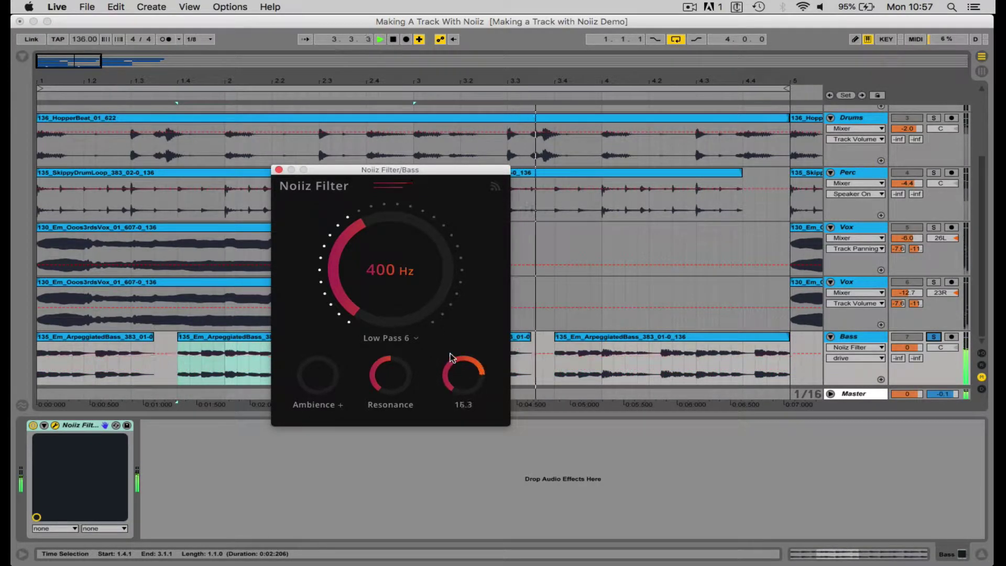
left_click_drag(452, 358, 447, 398)
- Sweep the Low Pass 6 cutoff frequency during playback, settle it at 508 Hz, and stop playback
left_click_drag(341, 270, 344, 299)
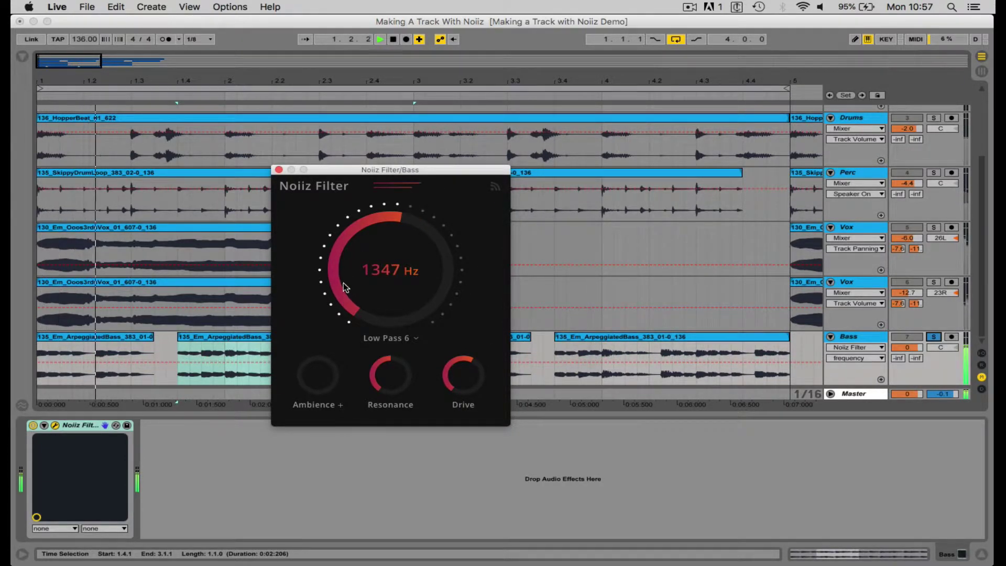
left_click_drag(338, 259, 347, 222)
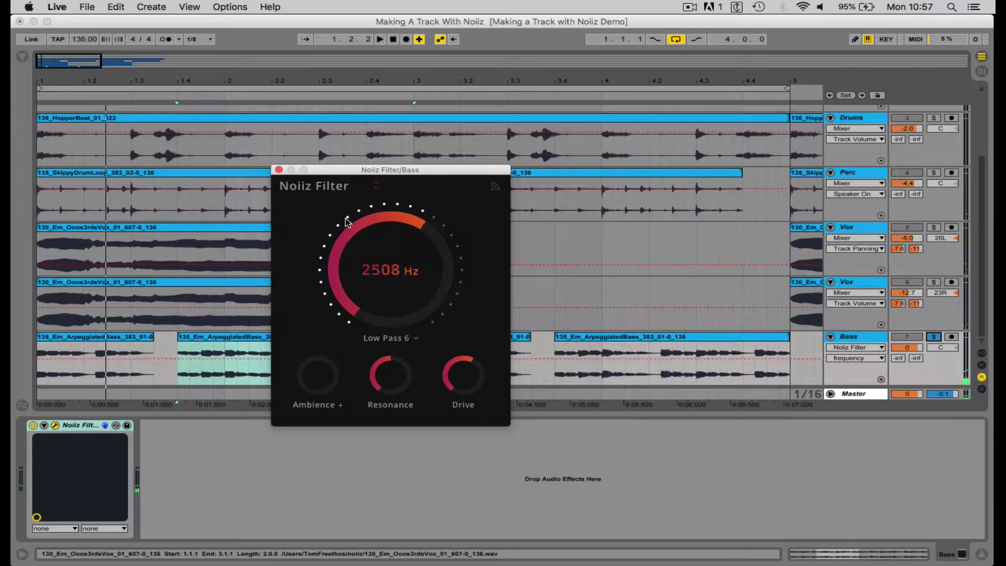
key("space")
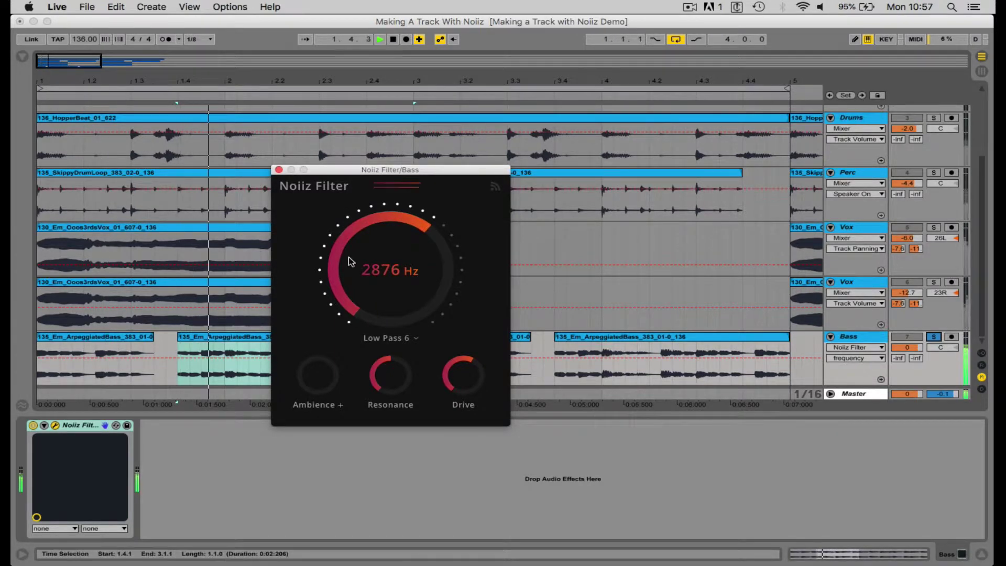
left_click_drag(342, 256, 366, 380)
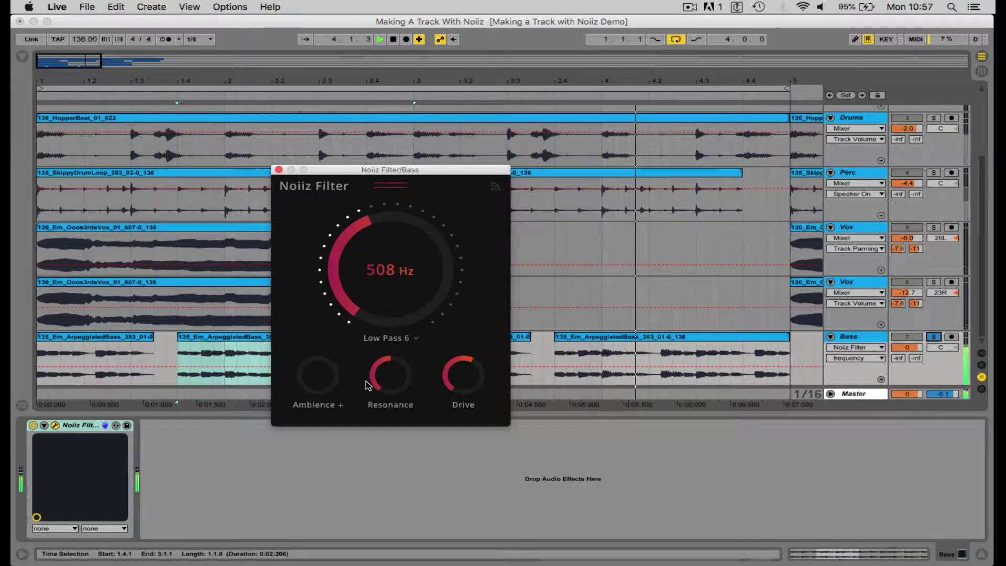
key("space")
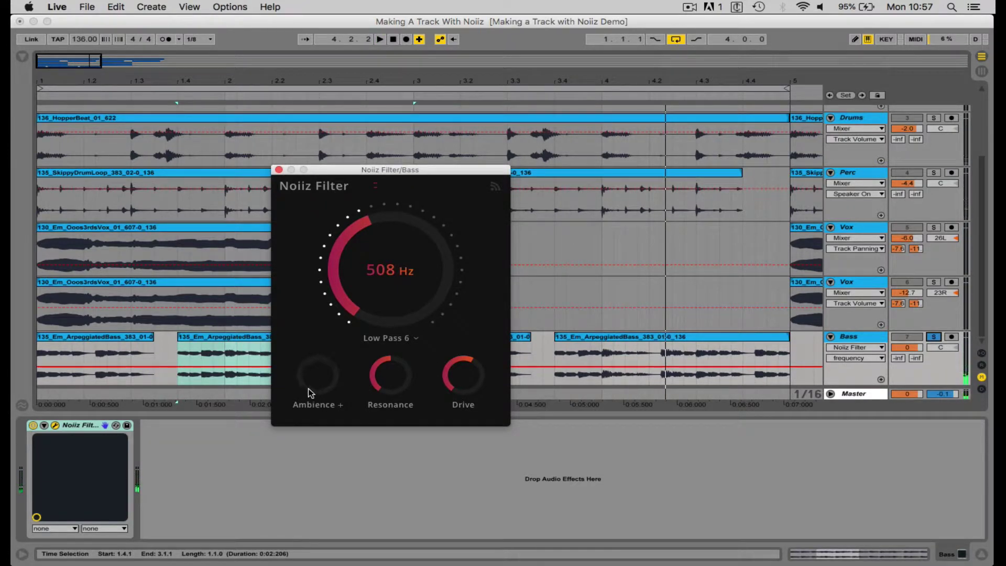
- Choose Shaver as the filter's noise layer and raise its amount to about 0.34 during playback
left_click(339, 405)
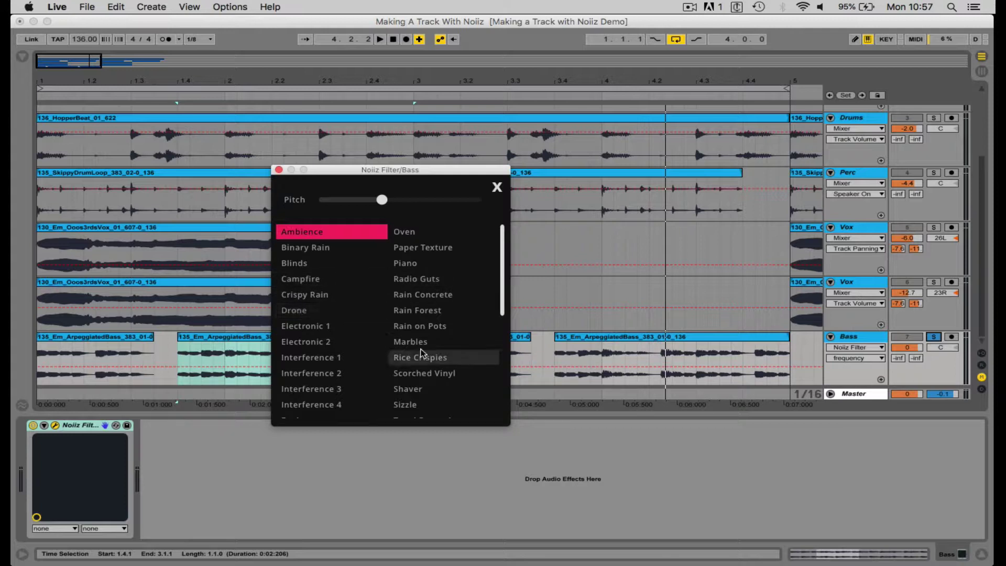
scroll(409, 367, "down", 1)
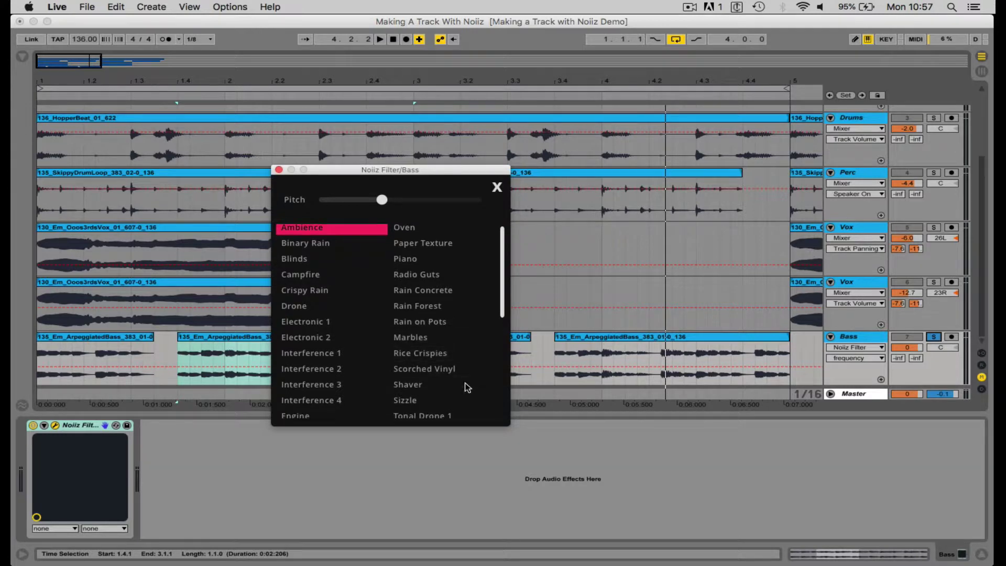
left_click(407, 386)
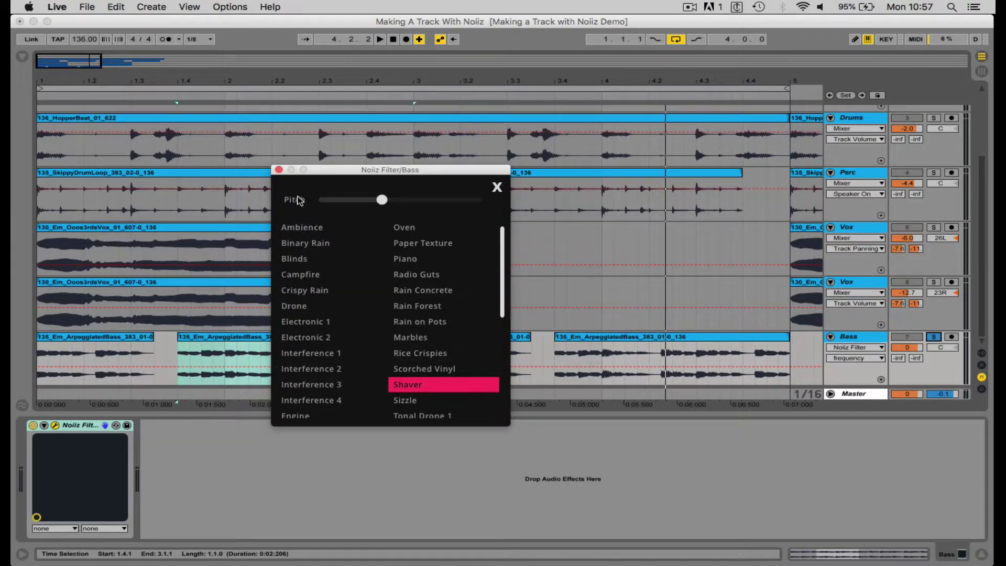
left_click(497, 188)
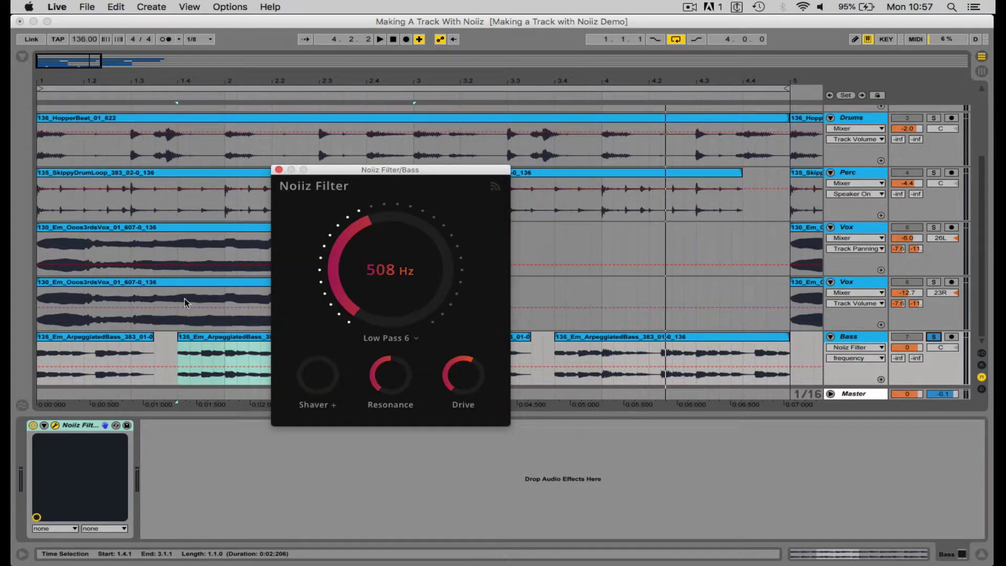
key("space")
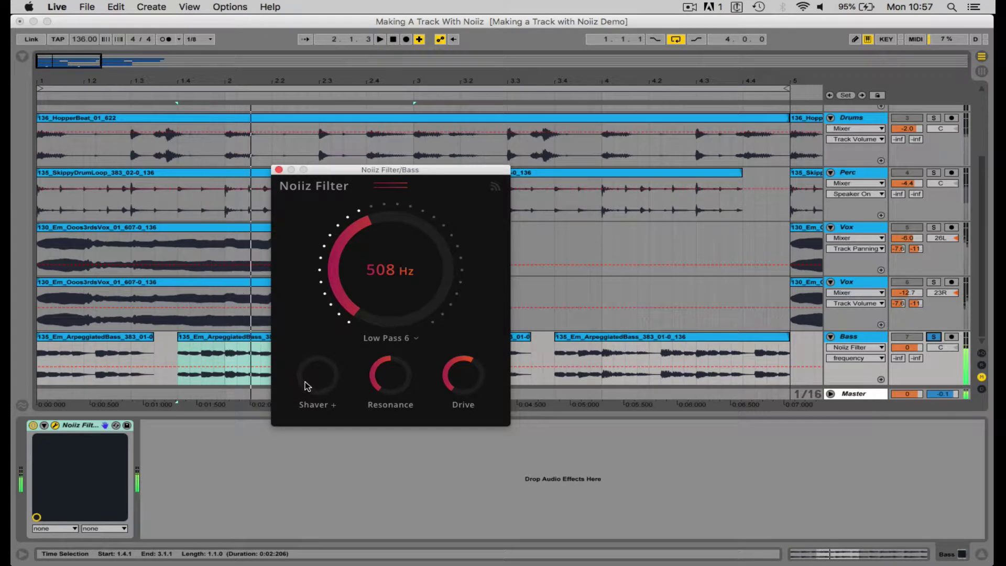
left_click_drag(303, 388, 293, 361)
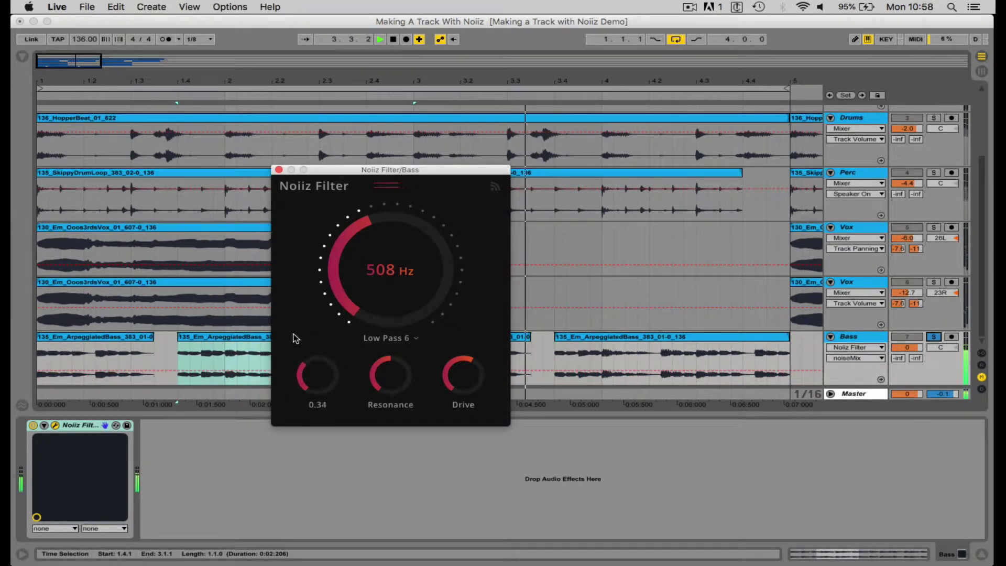
- Switch the filter type to Low Pass 24 and raise the Shaver noise amount to about halfway
left_click(402, 338)
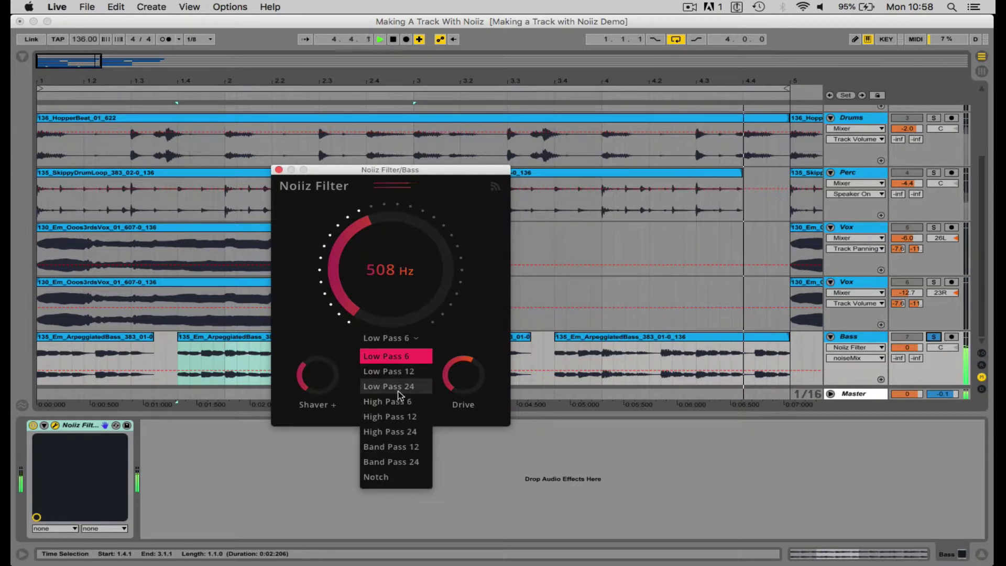
left_click(388, 384)
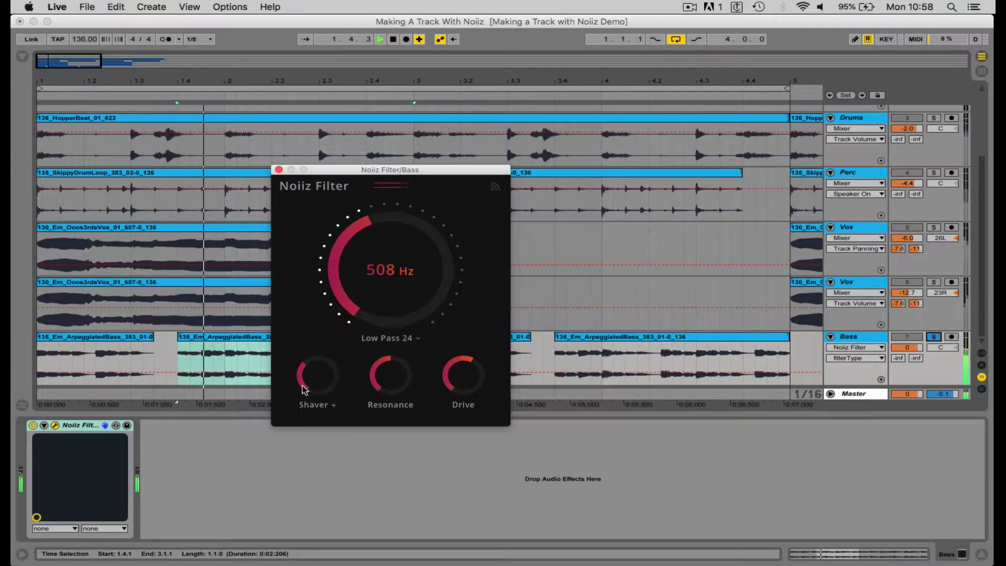
left_click(299, 361)
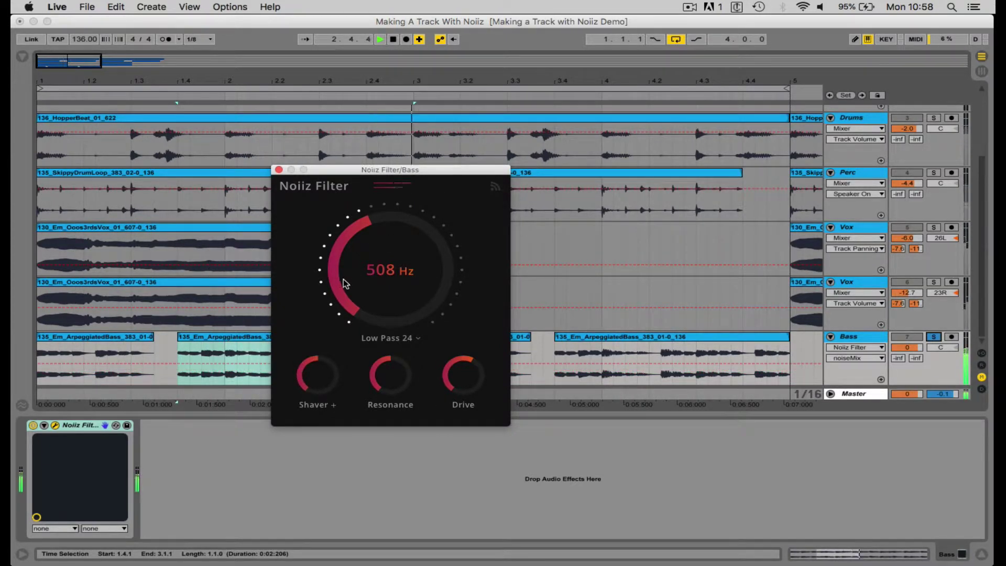
- Sweep the filter cutoff to about 962 Hz and select Drone as the noise layer
left_click_drag(346, 283, 341, 341)
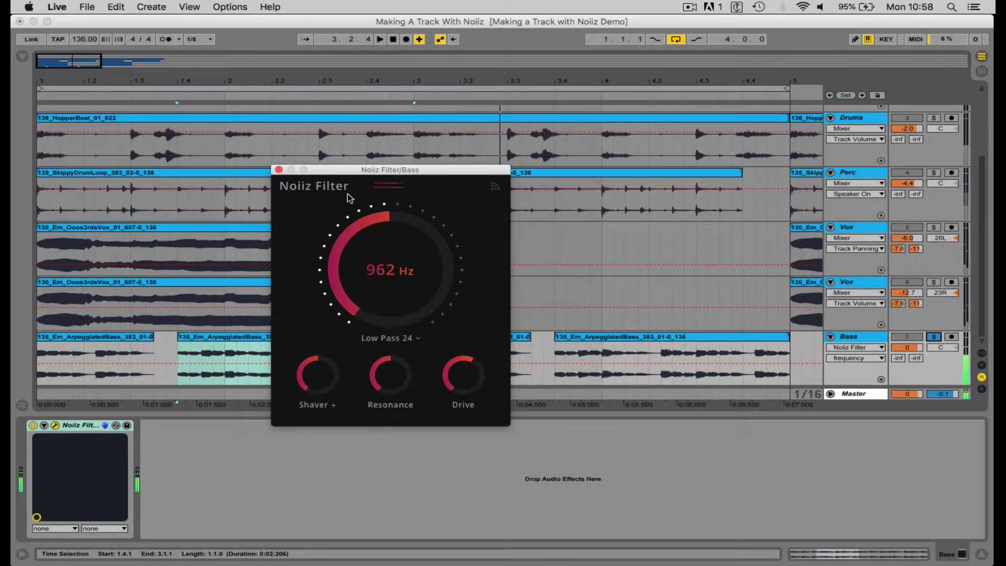
left_click(388, 185)
left_click(292, 306)
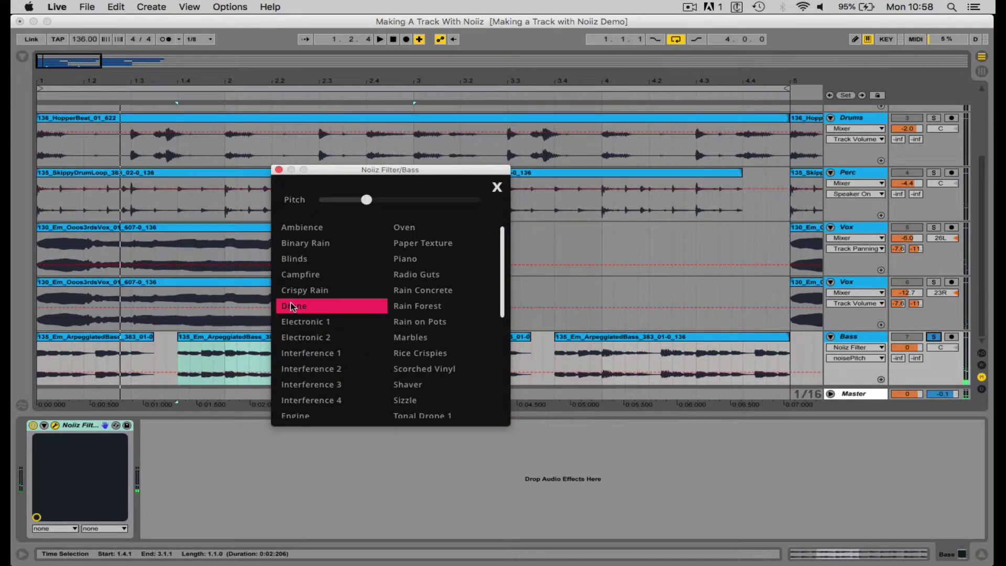
- Lower the Drone noise amount and bring the Low Pass 24 cutoff down to 563 Hz during playback
left_click(497, 187)
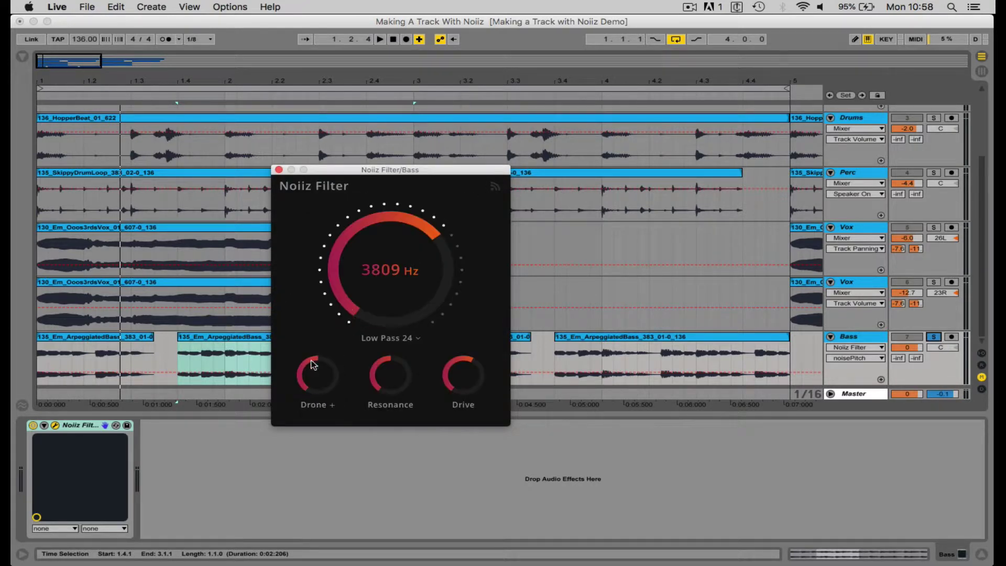
key("space")
left_click_drag(313, 364, 280, 411)
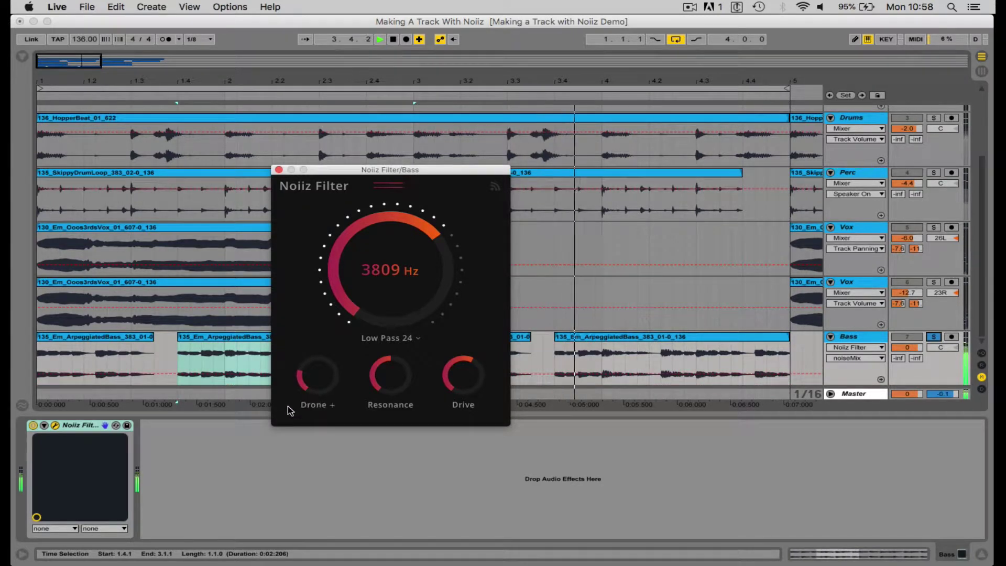
left_click_drag(330, 306, 342, 370)
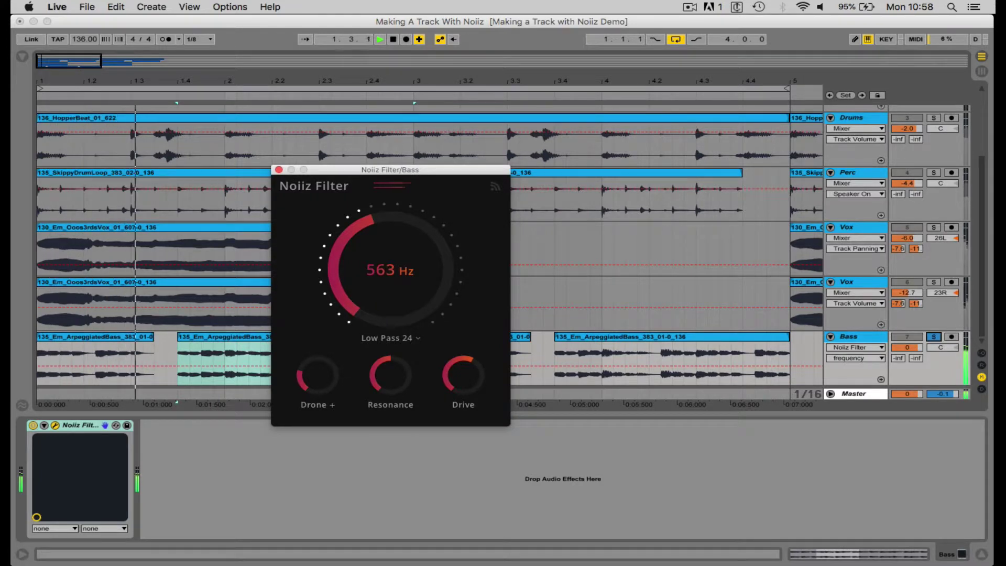
key("space")
- Automate the Bass track's filter frequency to rise to about 7 kHz at bar 3 and fall back by bar 5, and play it
left_click_drag(330, 172, 421, 146)
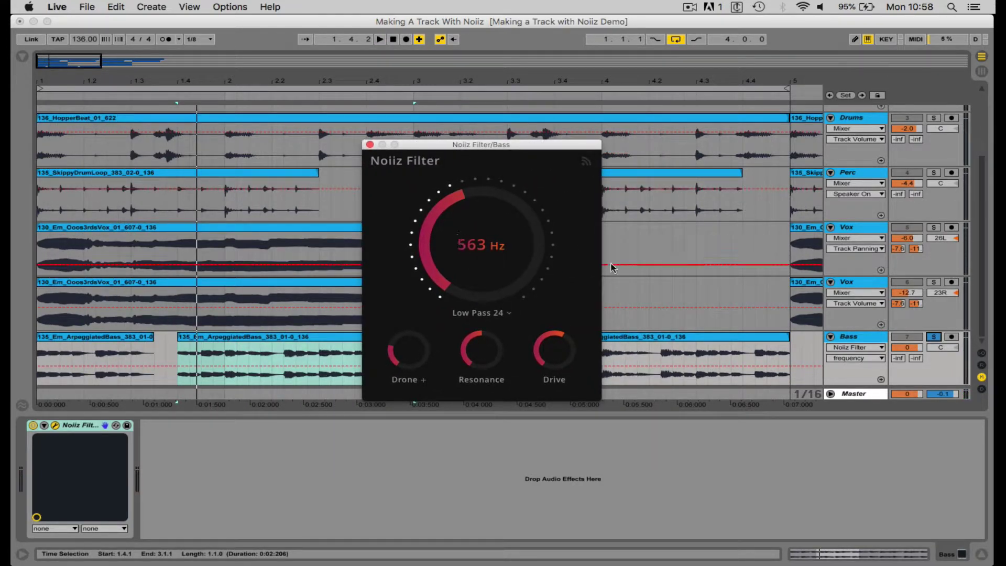
left_click(982, 557)
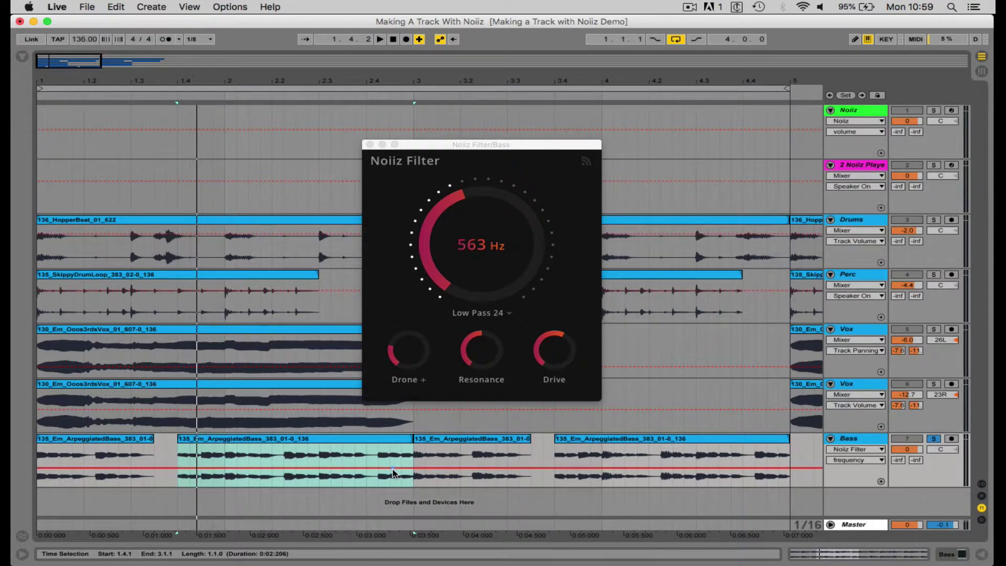
left_click(791, 468)
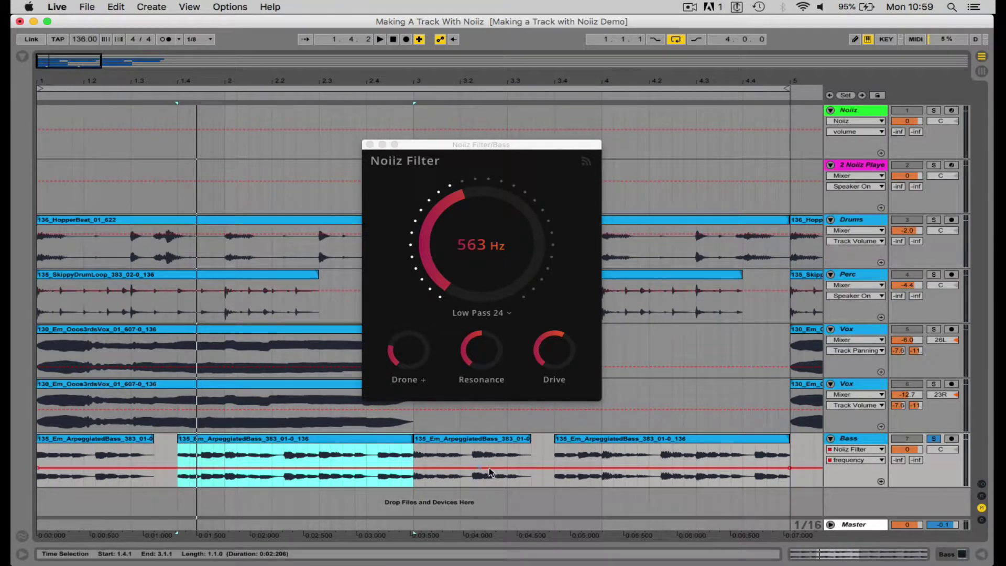
left_click_drag(413, 468, 414, 454)
key("space")
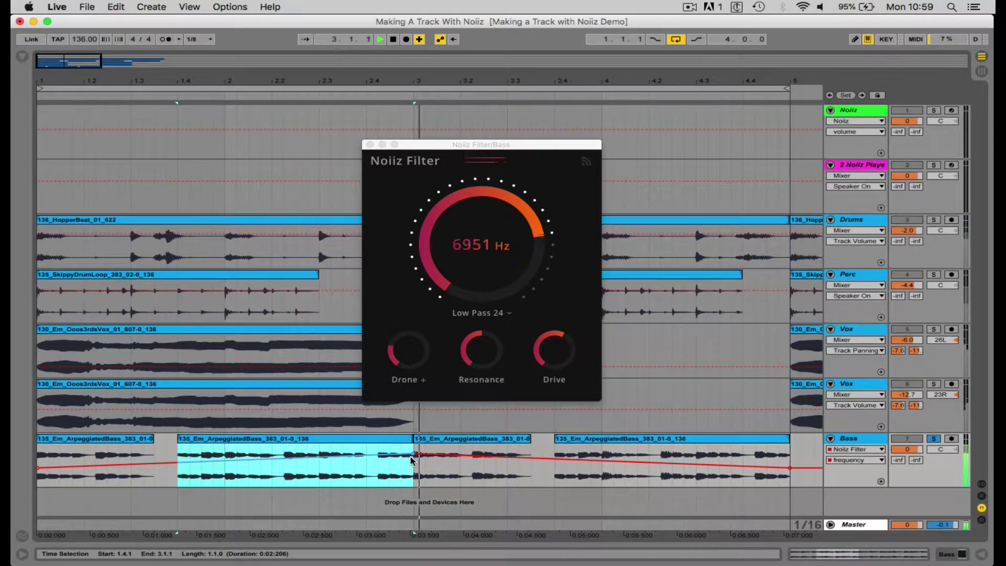
- In the Session mixer, clear the filter window away and raise the Bass track's send to the B Delay return
key("Tab")
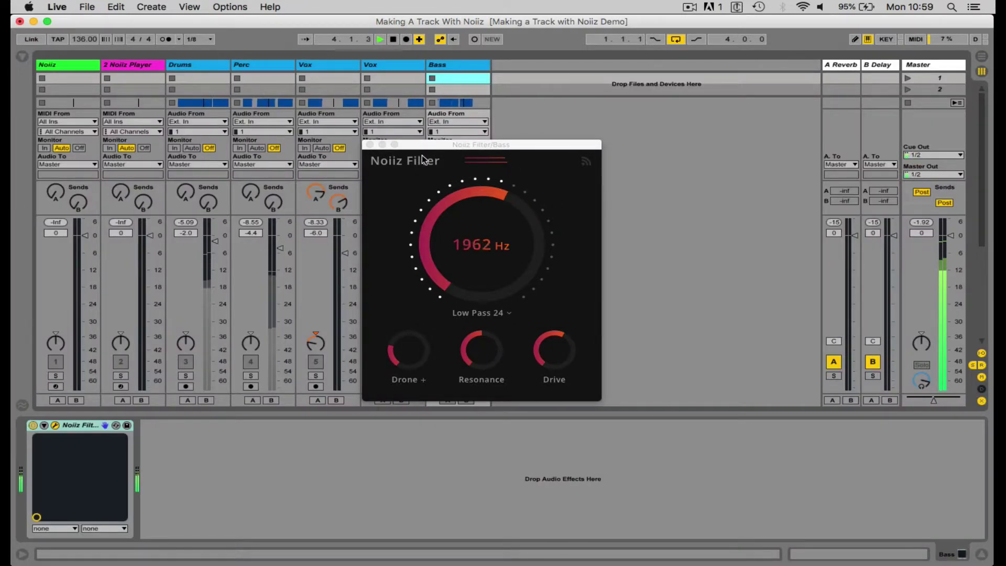
left_click_drag(481, 153, 743, 171)
left_click(634, 163)
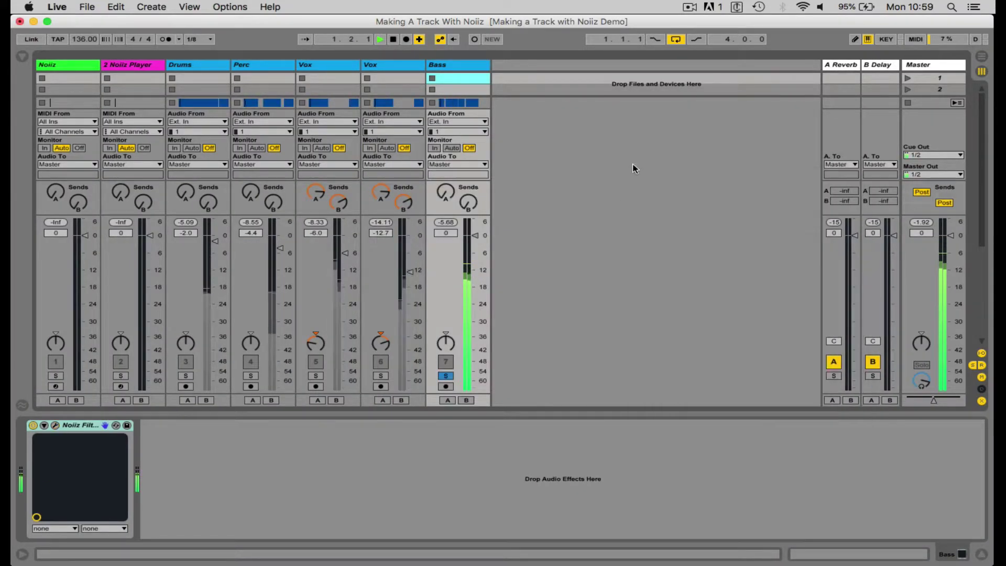
left_click_drag(467, 202, 467, 199)
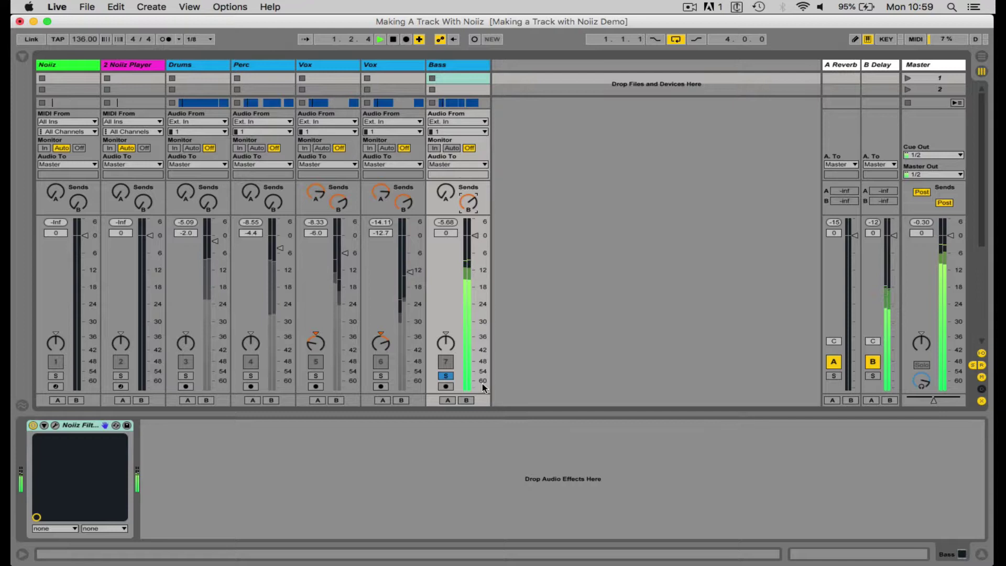
- Unsolo the Bass track and lower its volume to -1.0 dB
left_click(444, 380)
left_click_drag(475, 235, 475, 239)
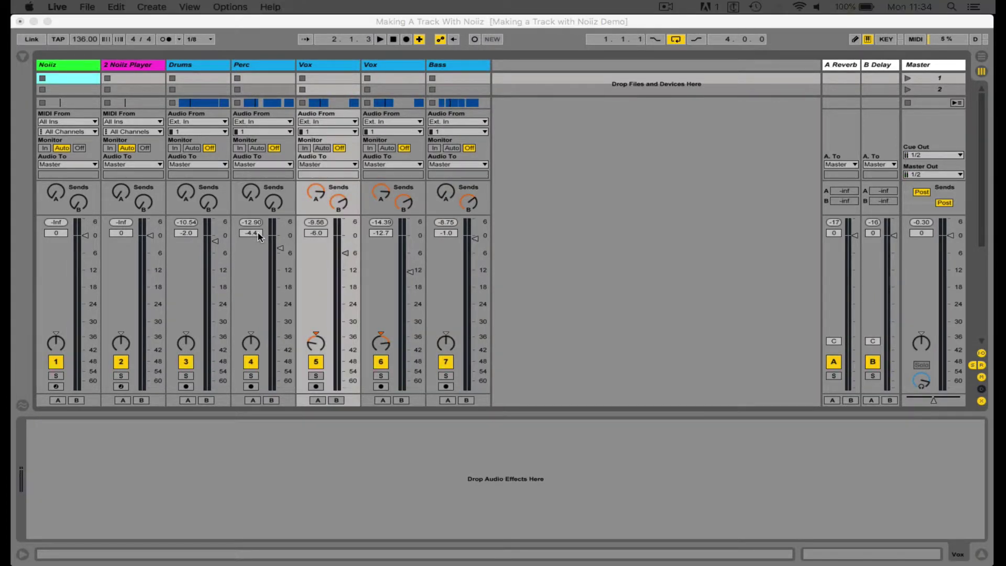
- Open the Noiiz sound browser from the Noiiz track, return to its Sounds home page and search for Pads
left_click(72, 64)
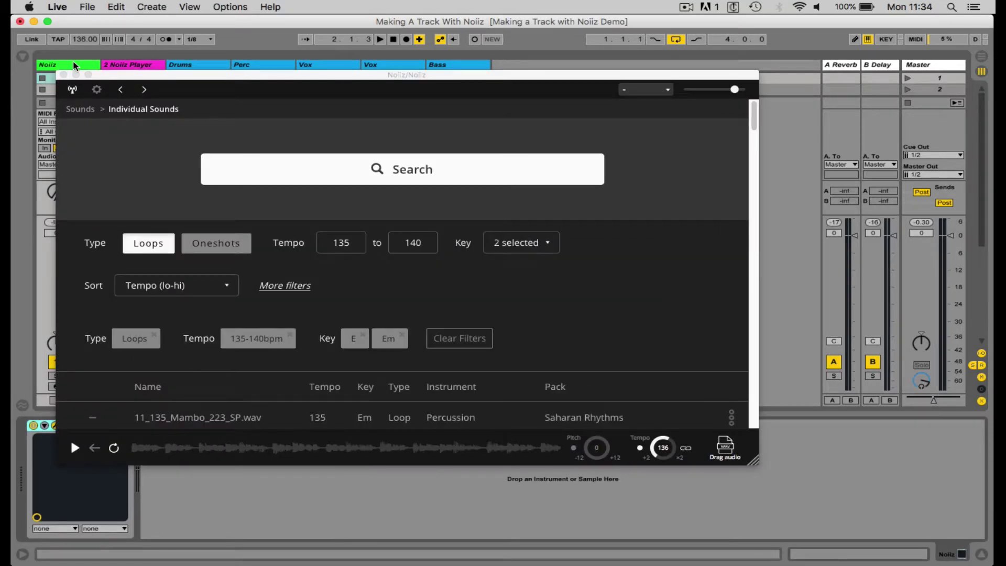
left_click(81, 112)
left_click(81, 111)
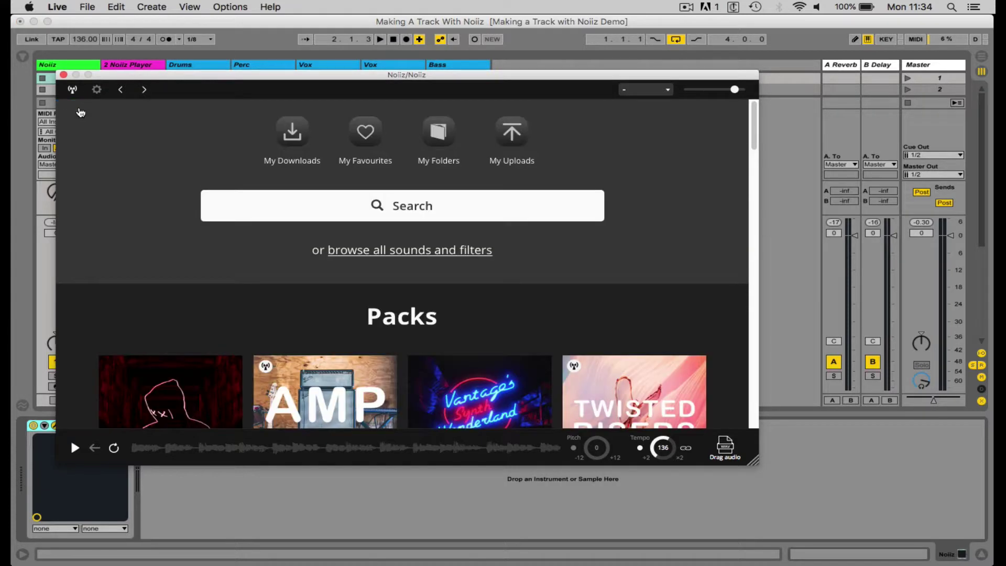
left_click(427, 198)
type("Pads")
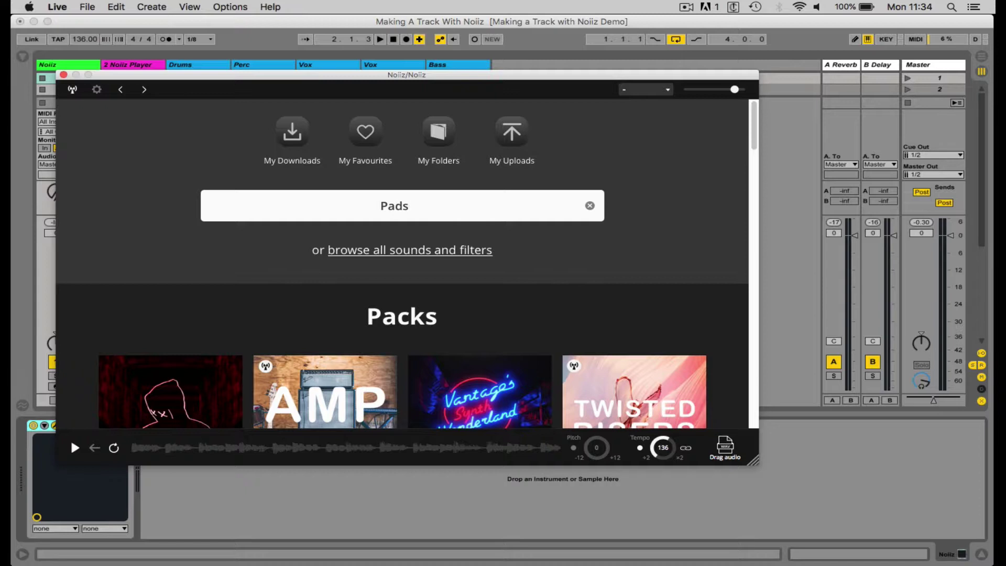
key("Return")
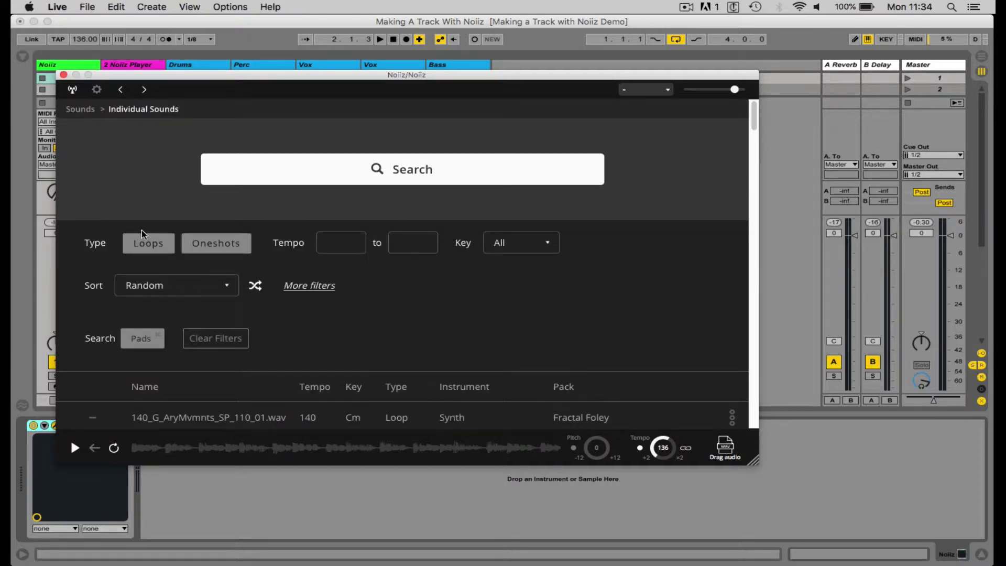
- Restrict the pad results to loops with a tempo between 135 and 140 BPM
left_click(150, 246)
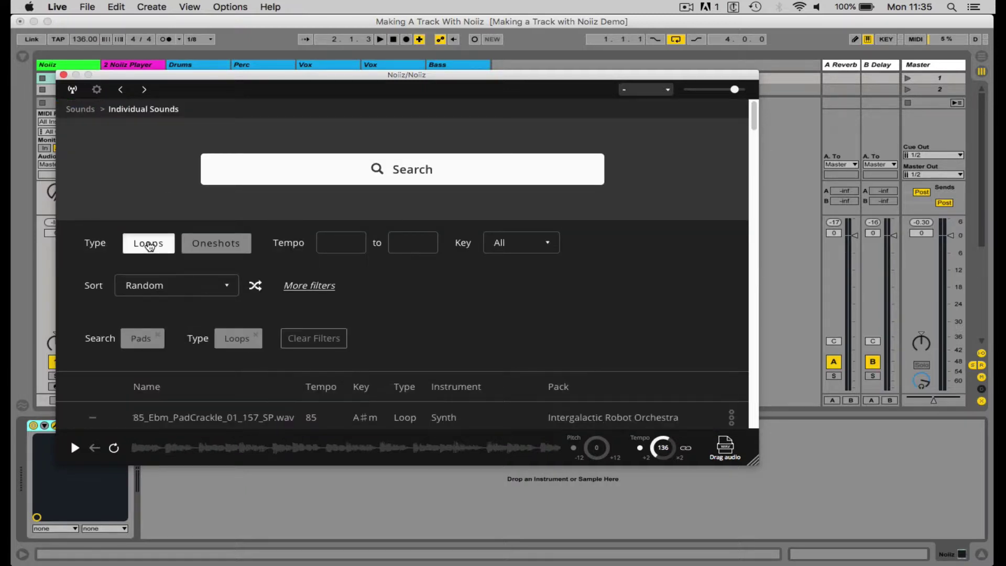
left_click(340, 241)
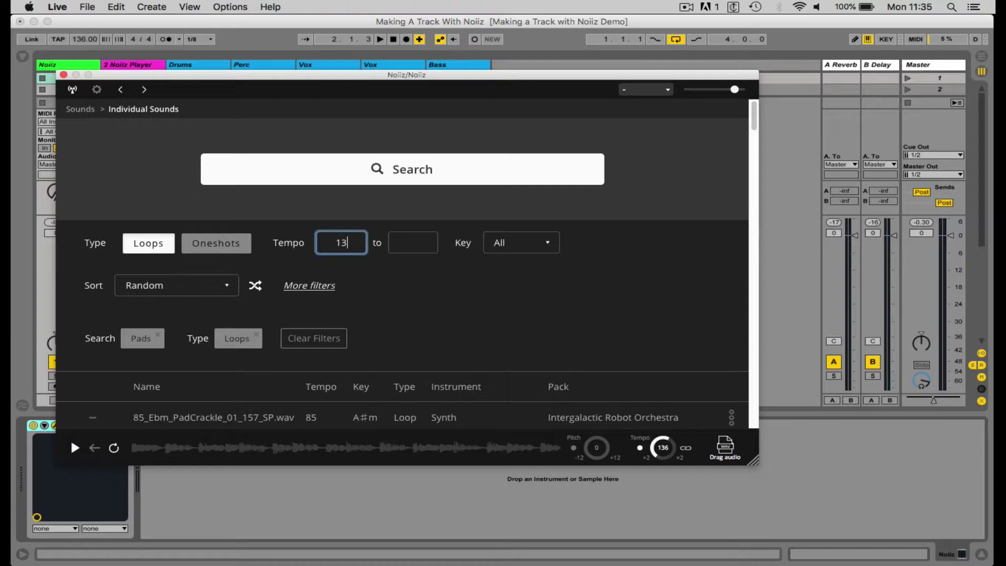
key("Tab")
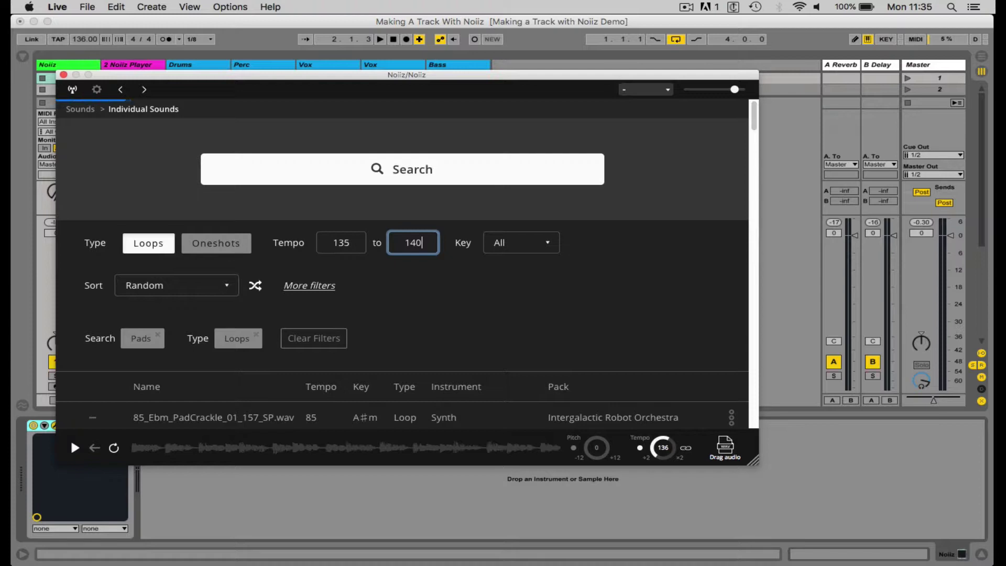
key("Return")
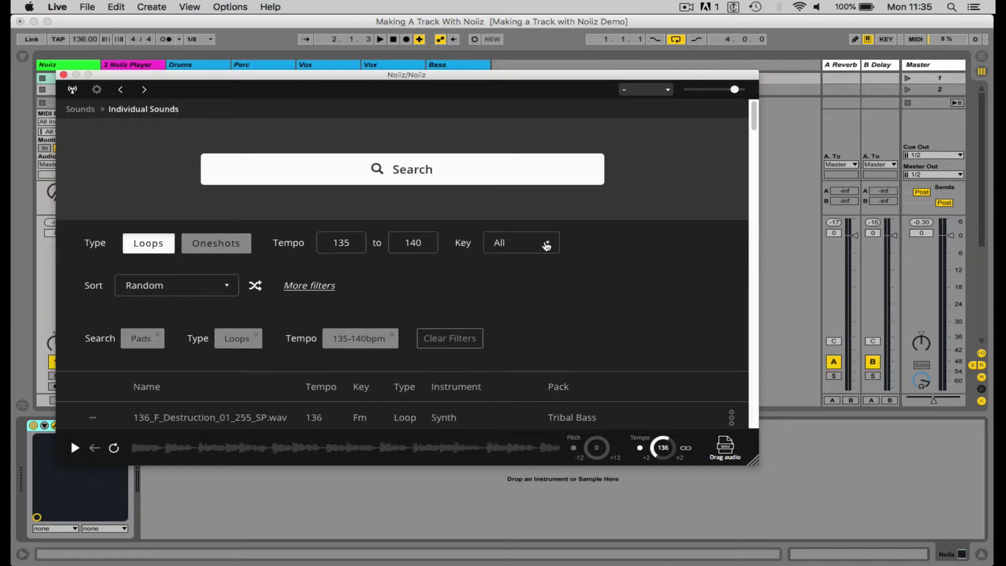
- Restrict the pad loop results to the keys Em and E
left_click(547, 246)
scroll(535, 362, "down", 5)
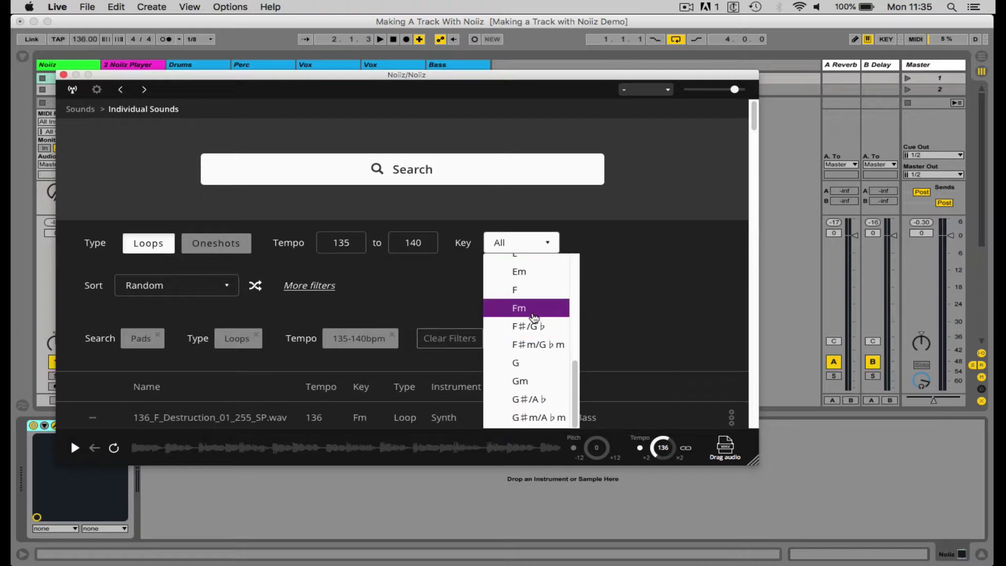
scroll(534, 322, "up", 1)
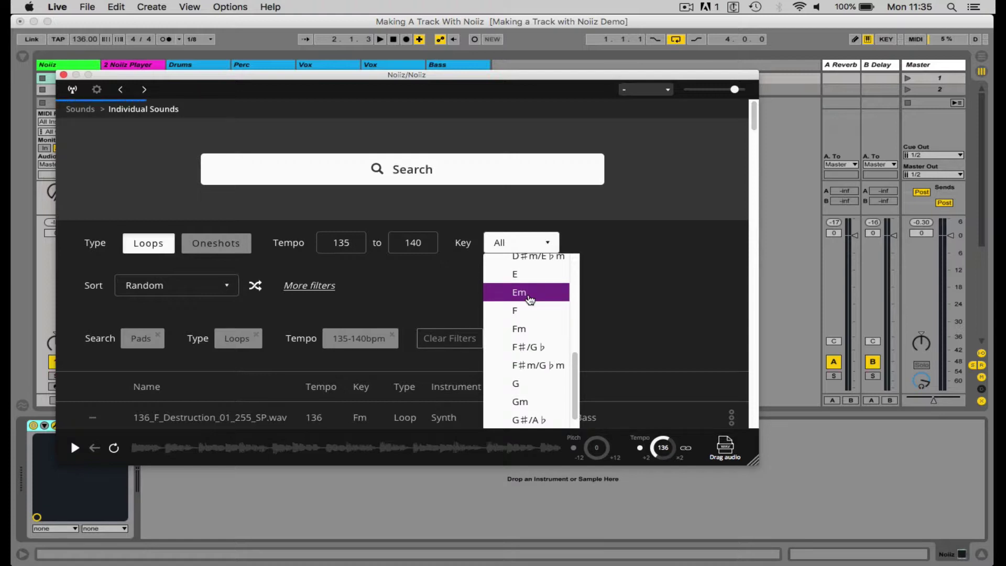
left_click(529, 294)
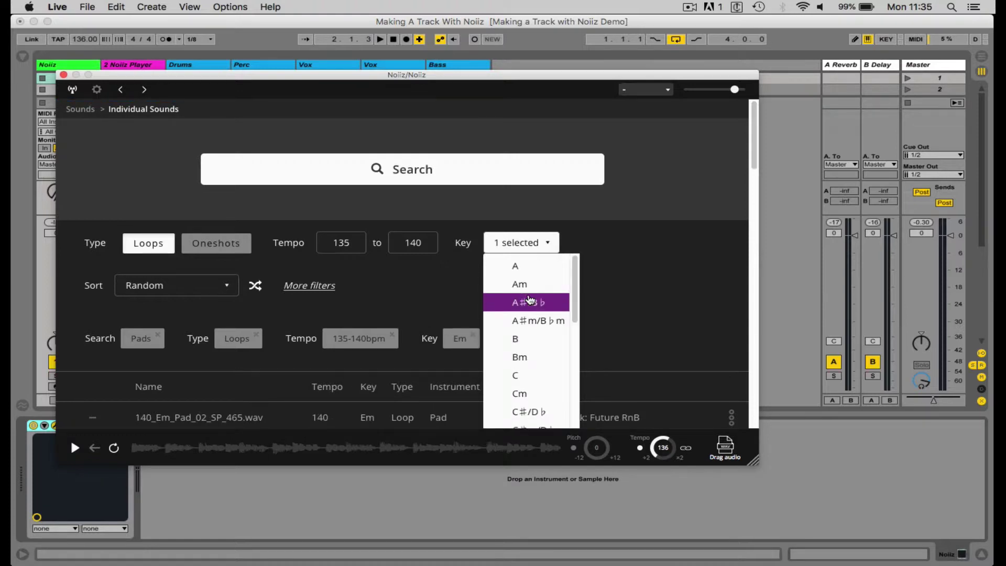
scroll(530, 303, "down", 5)
scroll(524, 301, "up", 1)
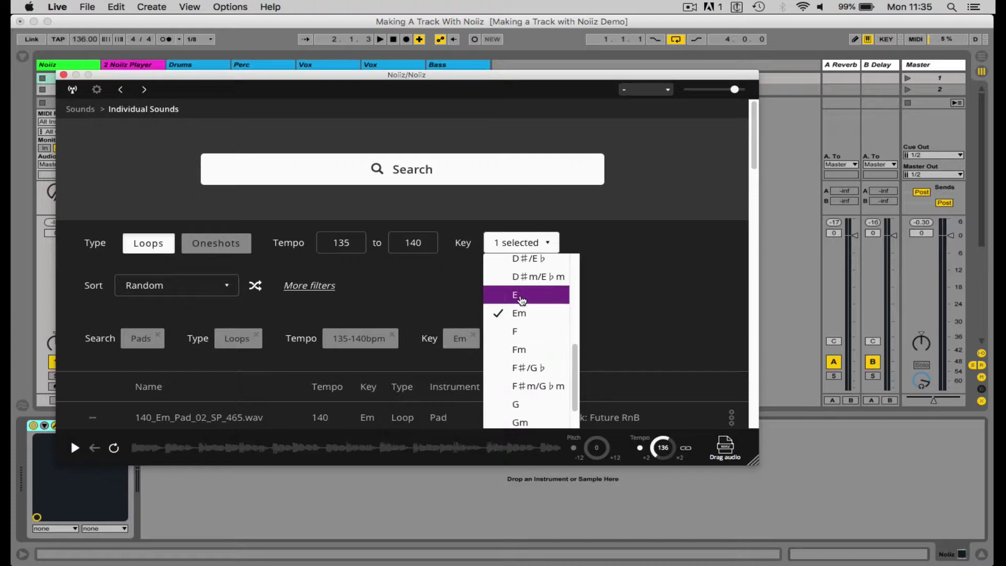
left_click(519, 295)
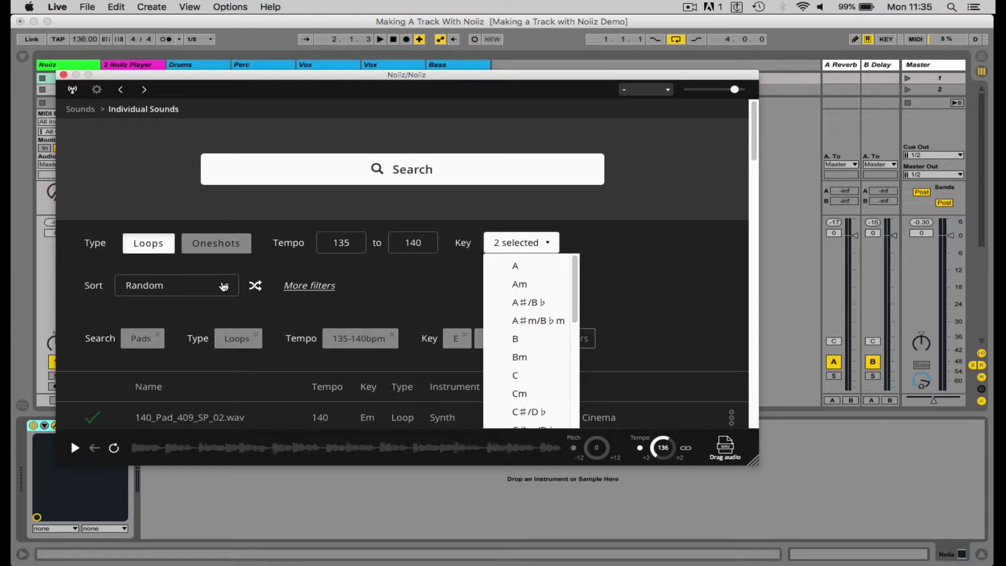
- Sort the filtered pad loops by Tempo (lo-hi) and bring the result list into view
left_click(224, 286)
scroll(205, 313, "down", 1)
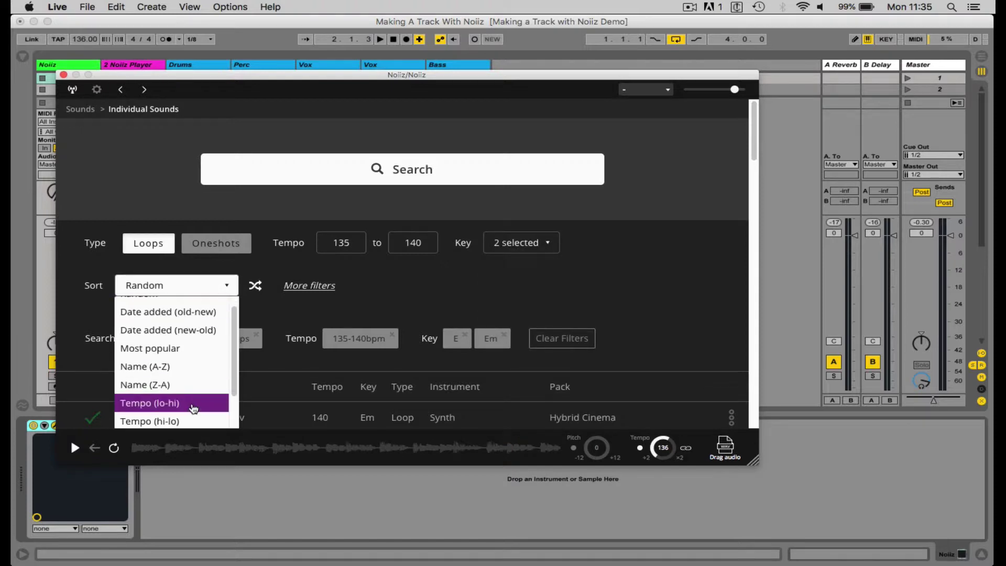
left_click(193, 405)
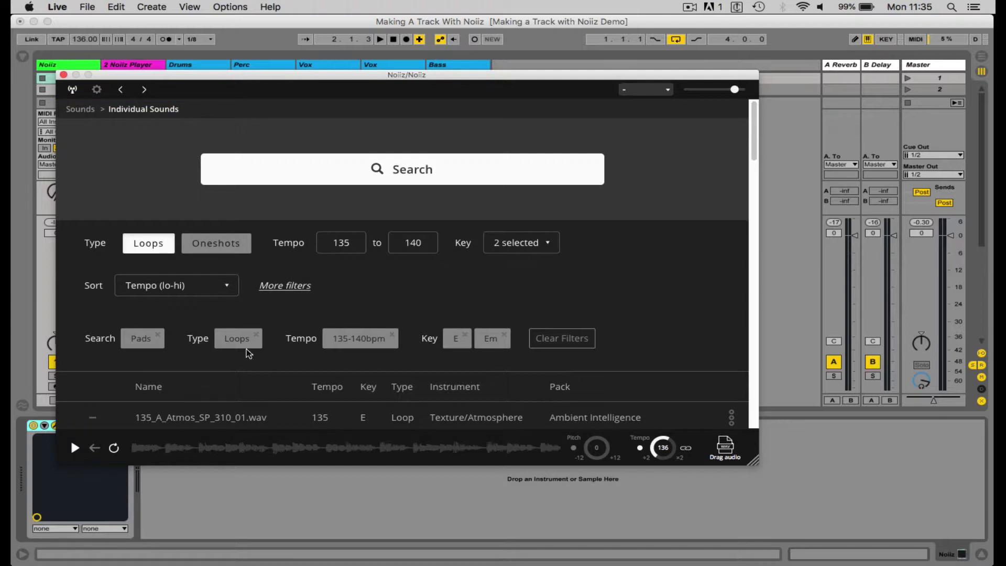
scroll(258, 341, "down", 3)
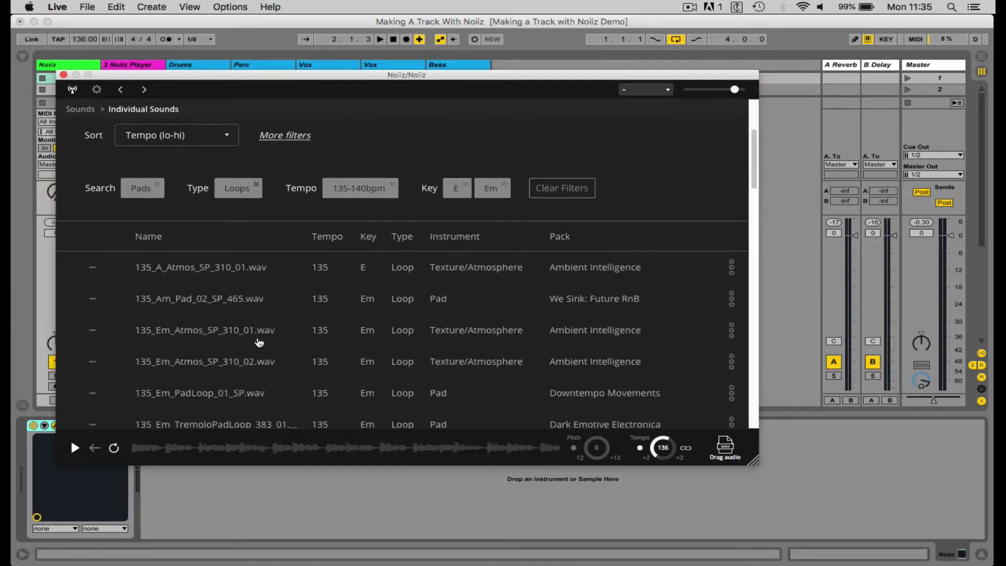
- Play the arrangement while auditioning 135_Am_Pad_02_SP_465.wav and 135_Em_PadLoop_01_SP.wav against it
left_click(265, 42)
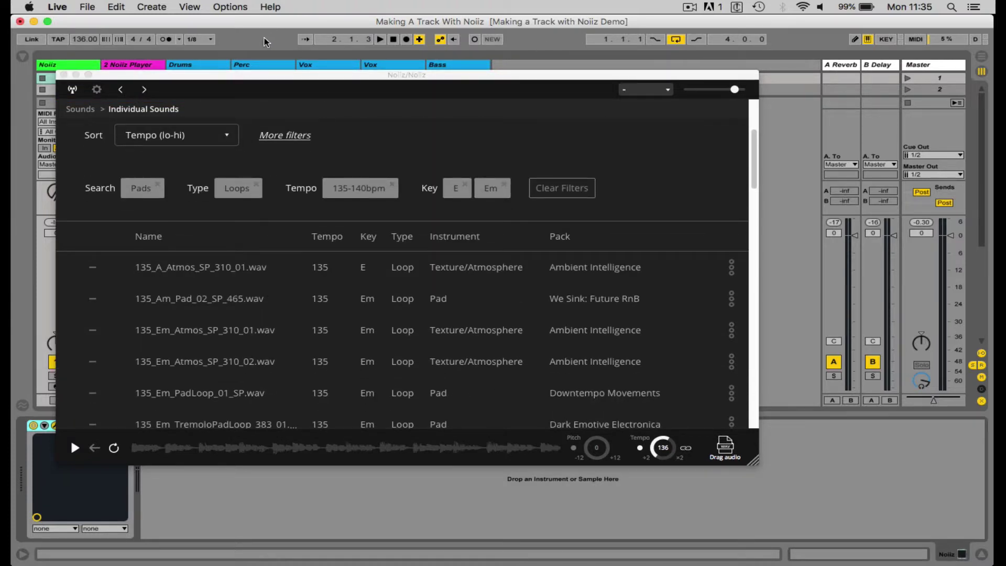
key("space")
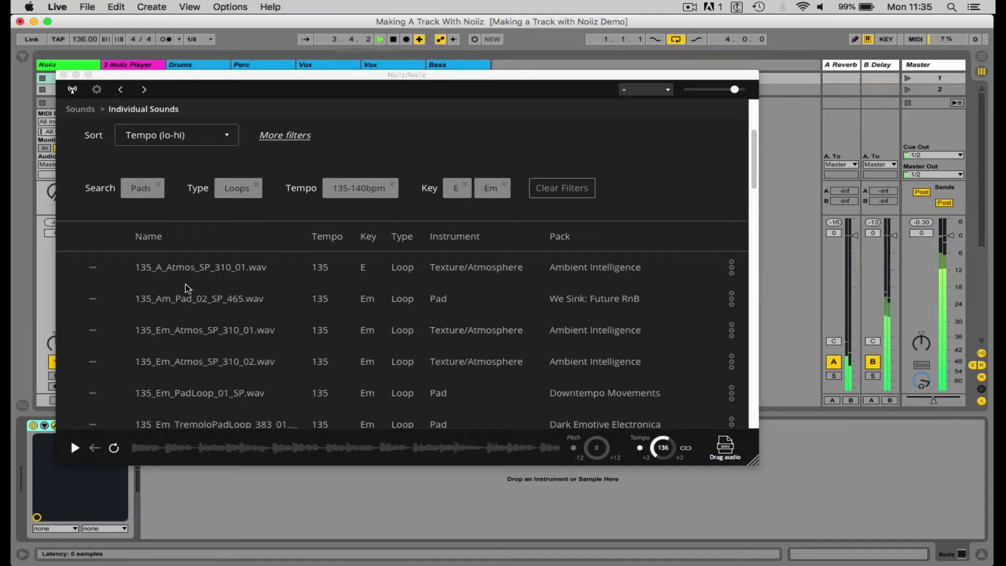
left_click(166, 301)
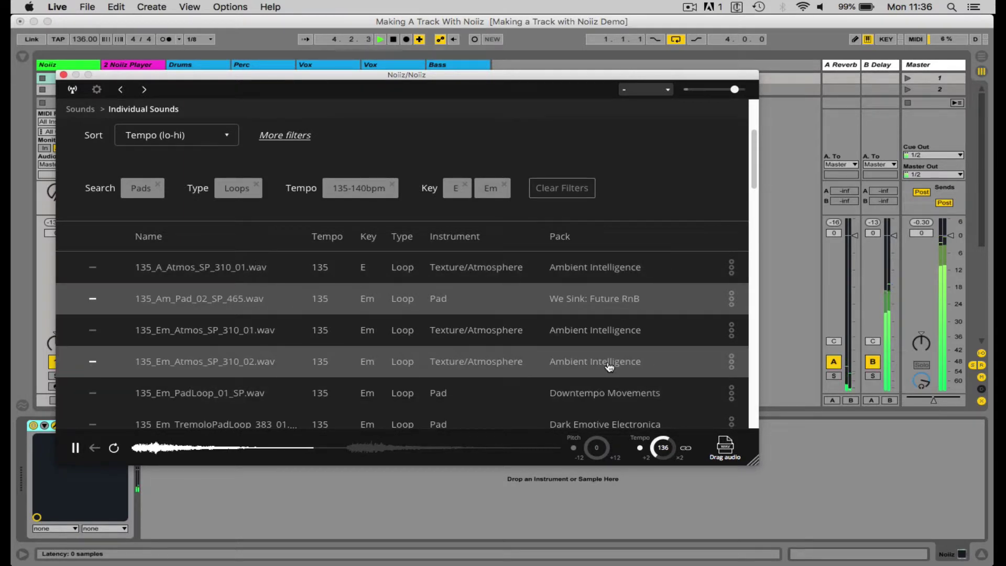
scroll(225, 363, "down", 3)
left_click(204, 329)
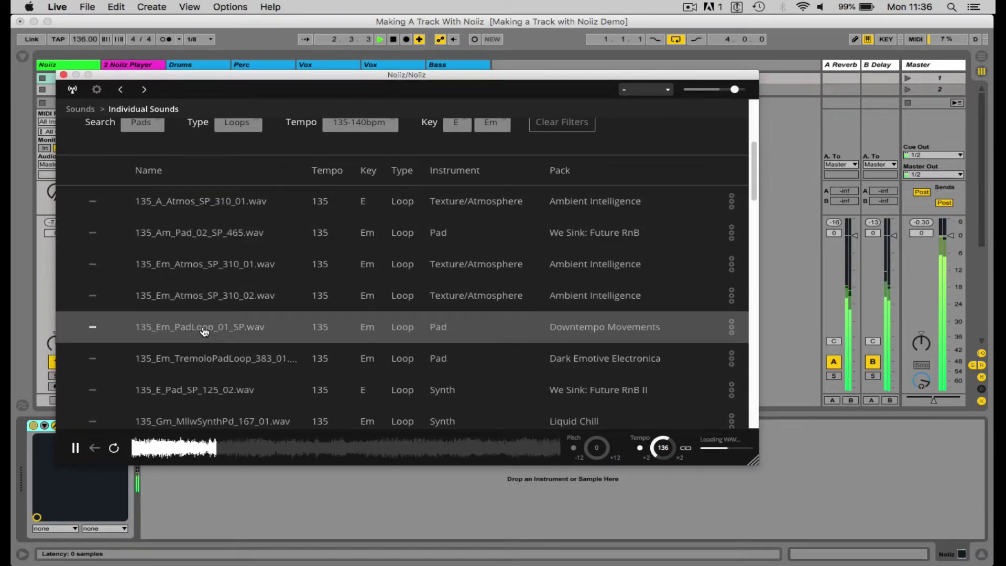
- Audition pad loops further down the results over the playing track, including 140_Em_MinutePad_01_532.wav
scroll(310, 320, "down", 1)
scroll(309, 321, "down", 10)
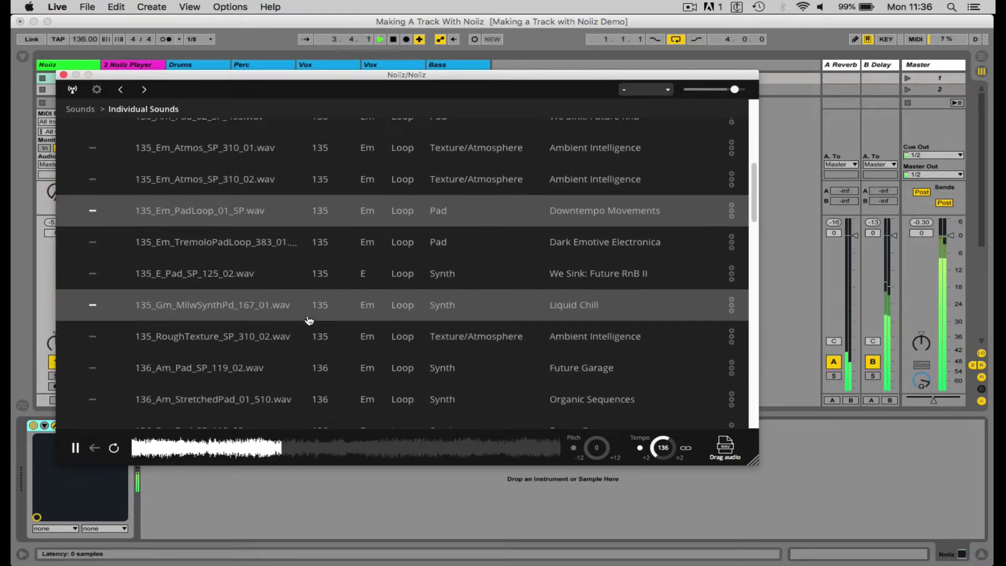
scroll(309, 322, "down", 1)
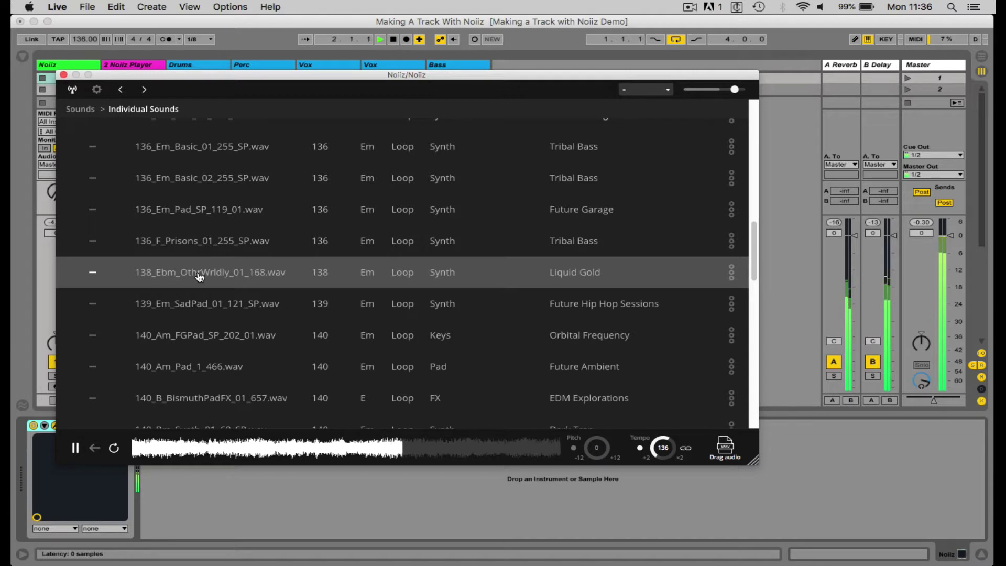
scroll(200, 286, "down", 1)
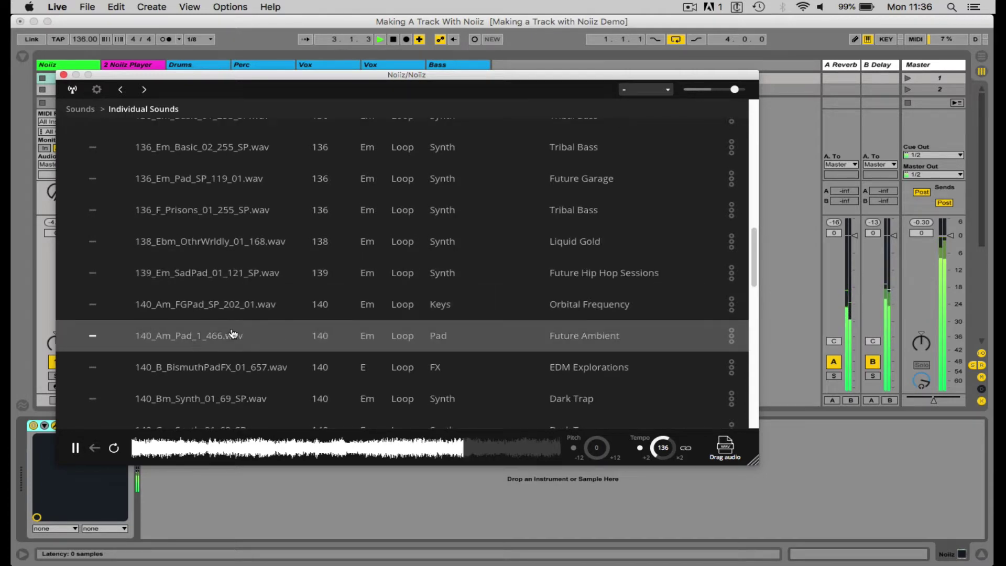
scroll(288, 298, "down", 9)
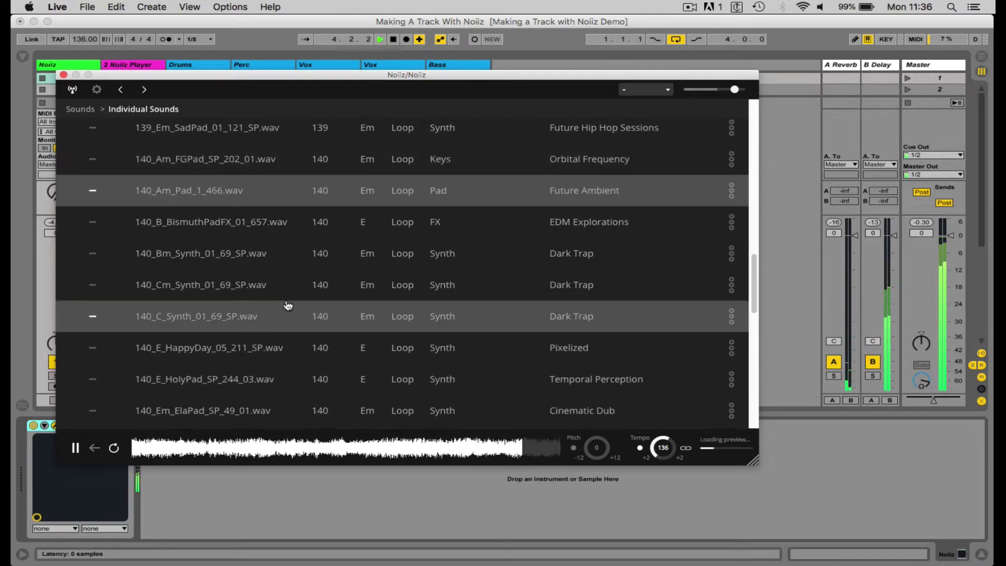
left_click(287, 306)
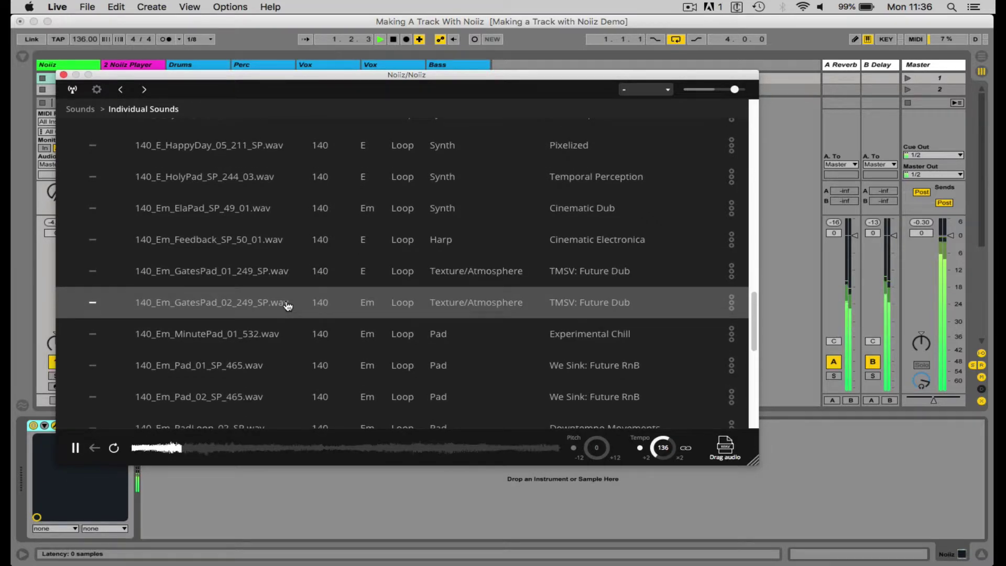
scroll(288, 302, "down", 4)
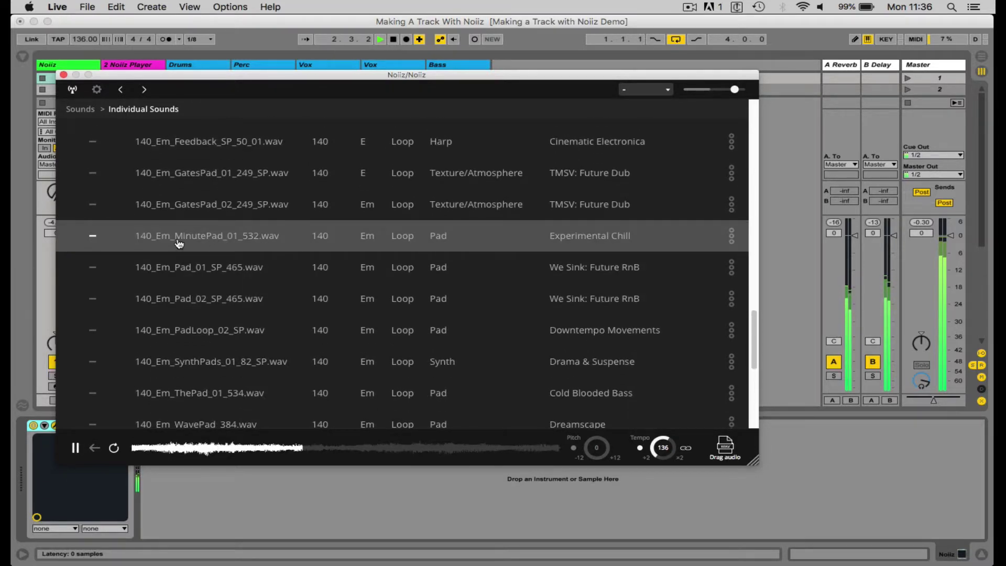
left_click(157, 243)
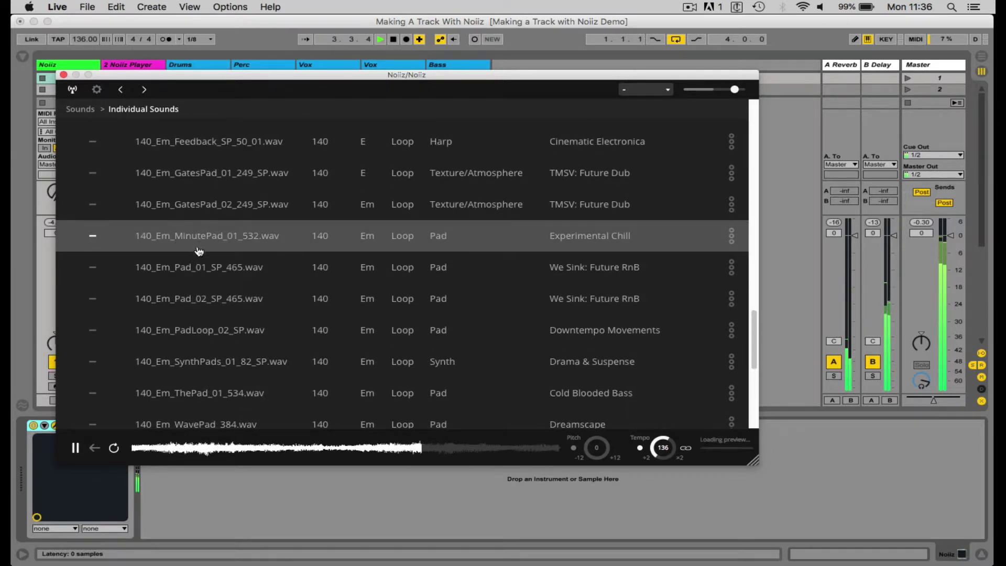
- Audition 140_Pad_409_SP_02.wav near the end of the results, and stop playback
scroll(294, 261, "down", 6)
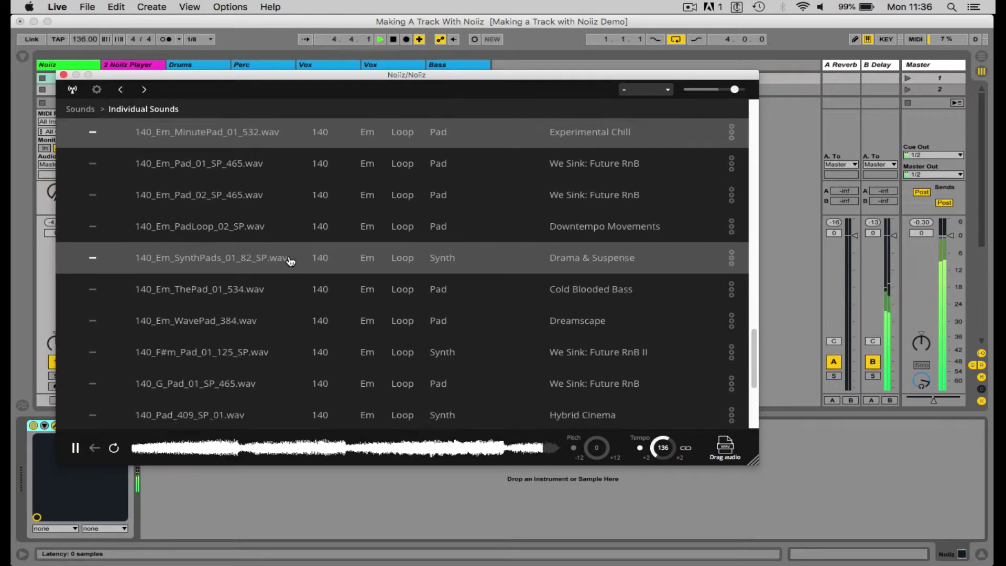
left_click(290, 259)
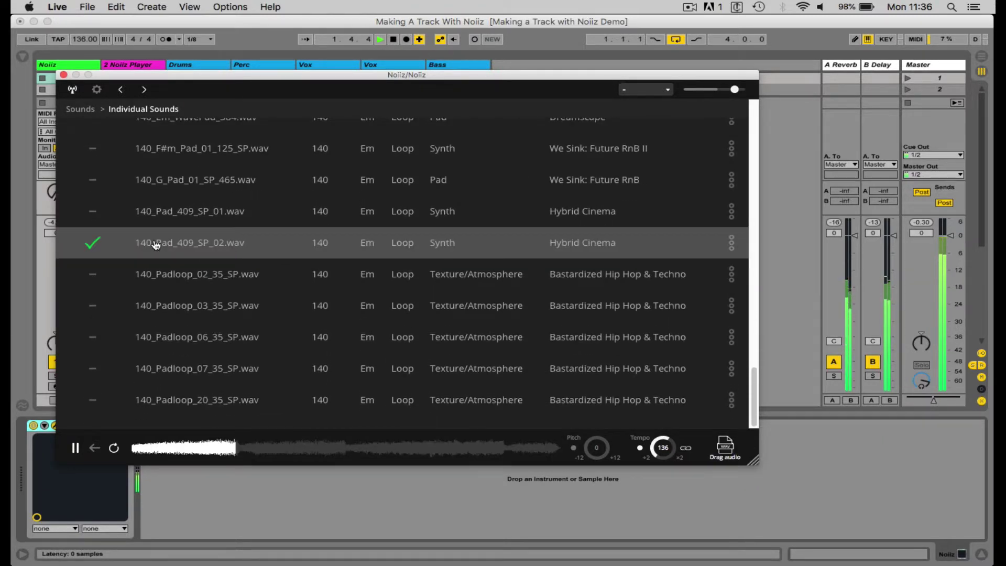
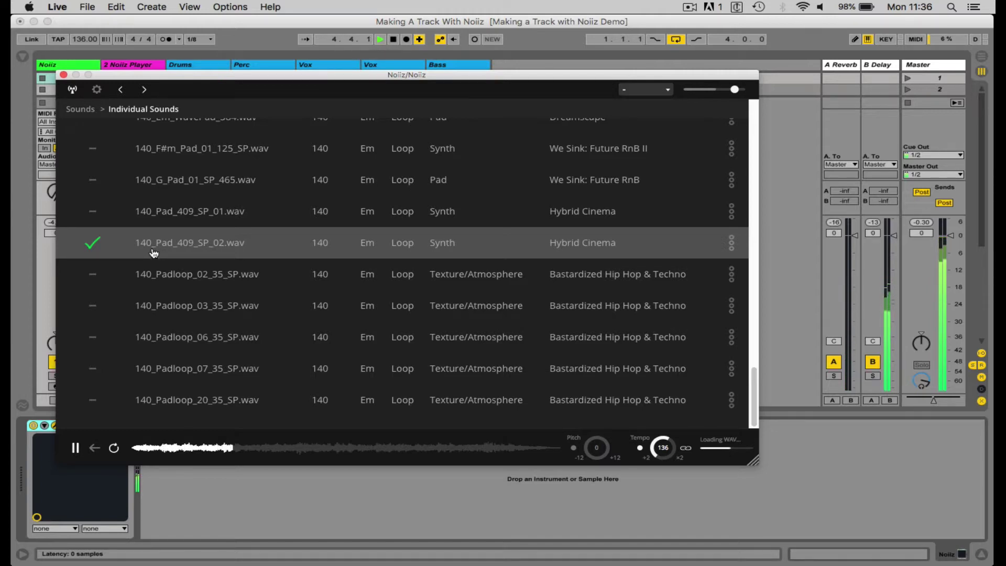
left_click(75, 448)
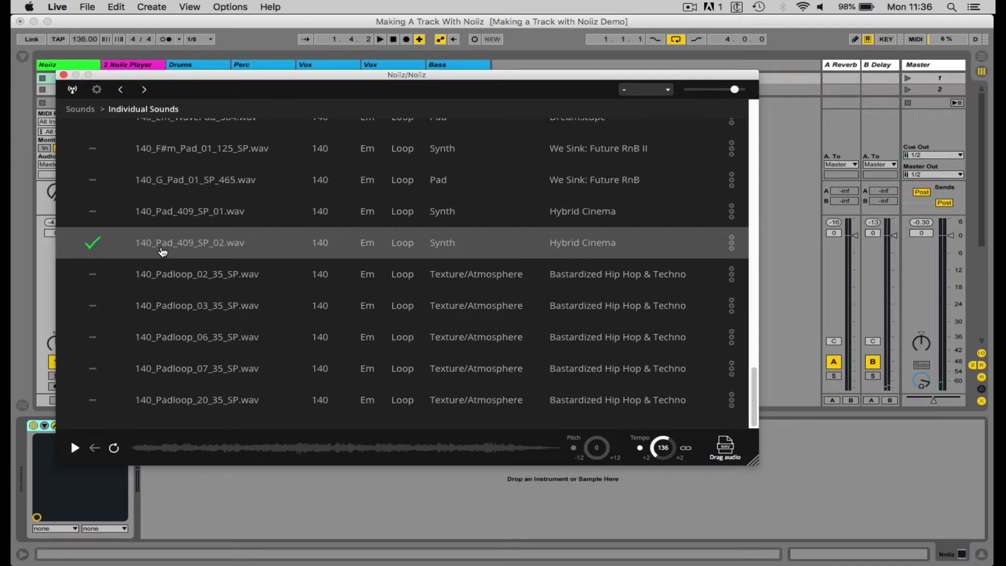
- Bring 140_Pad_409_SP_02.wav into the Arrangement on a new audio track below Bass, with the clip starting at bar 1
left_click(254, 43)
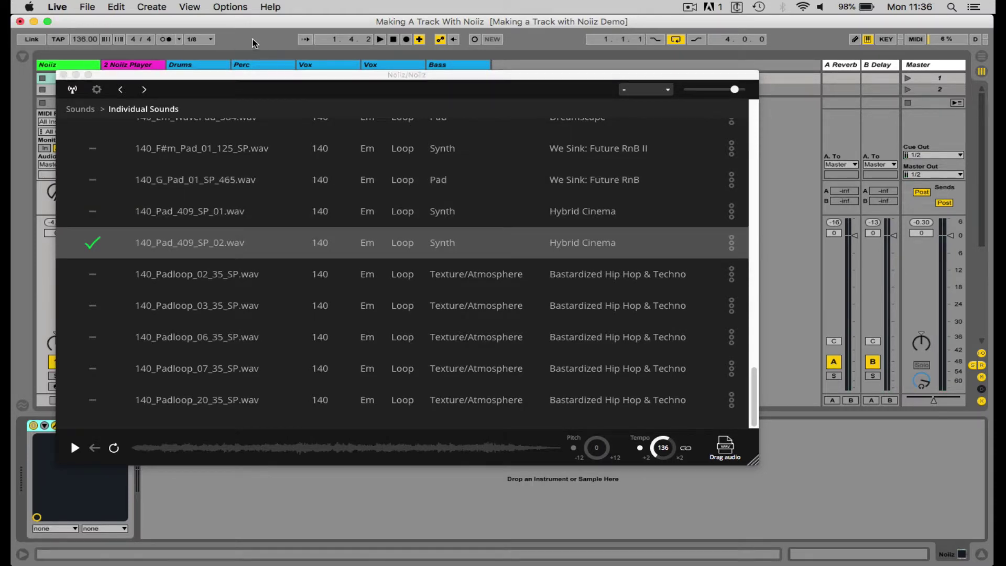
key("Tab")
left_click_drag(274, 75, 230, 44)
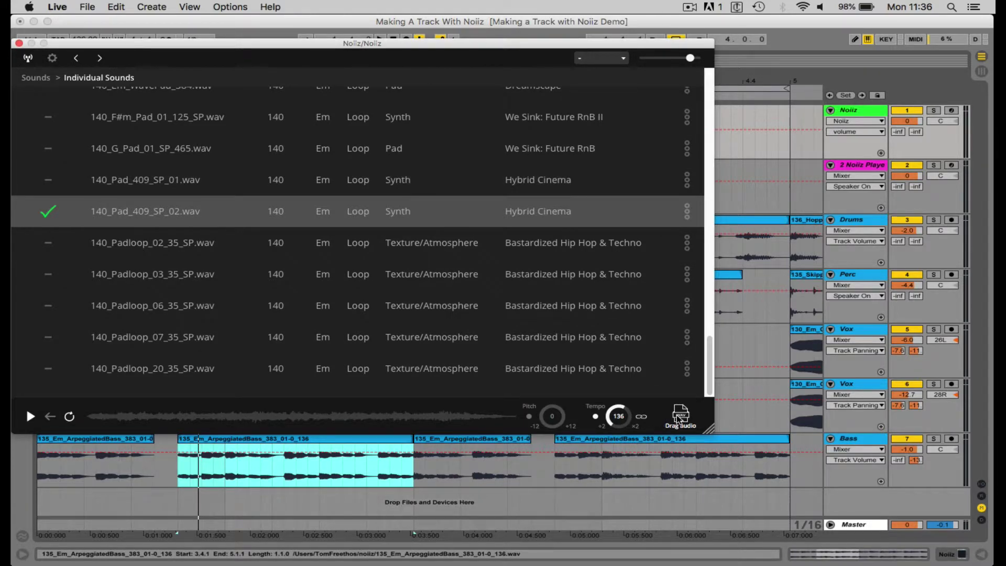
left_click_drag(679, 418, 720, 506)
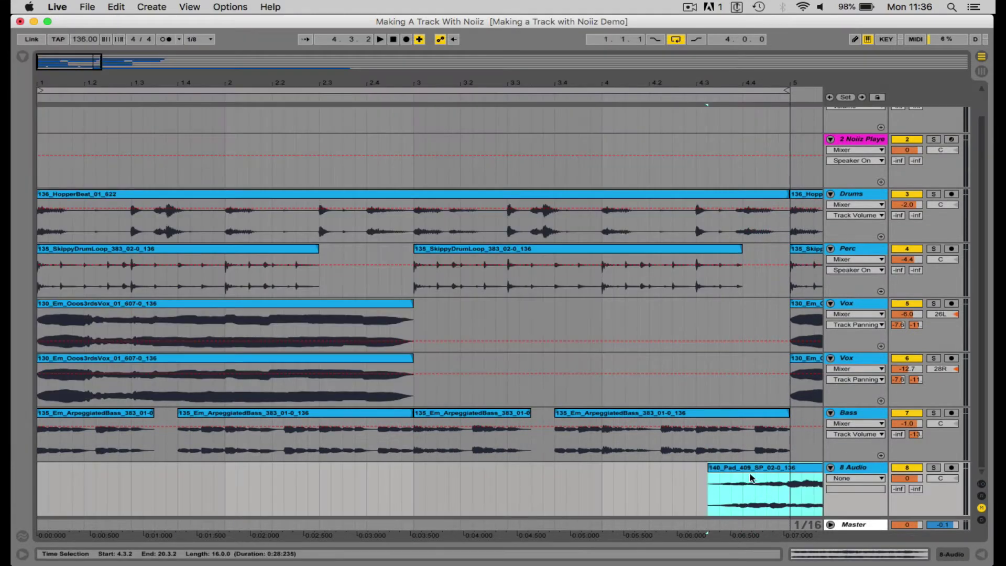
left_click_drag(747, 469, 70, 498)
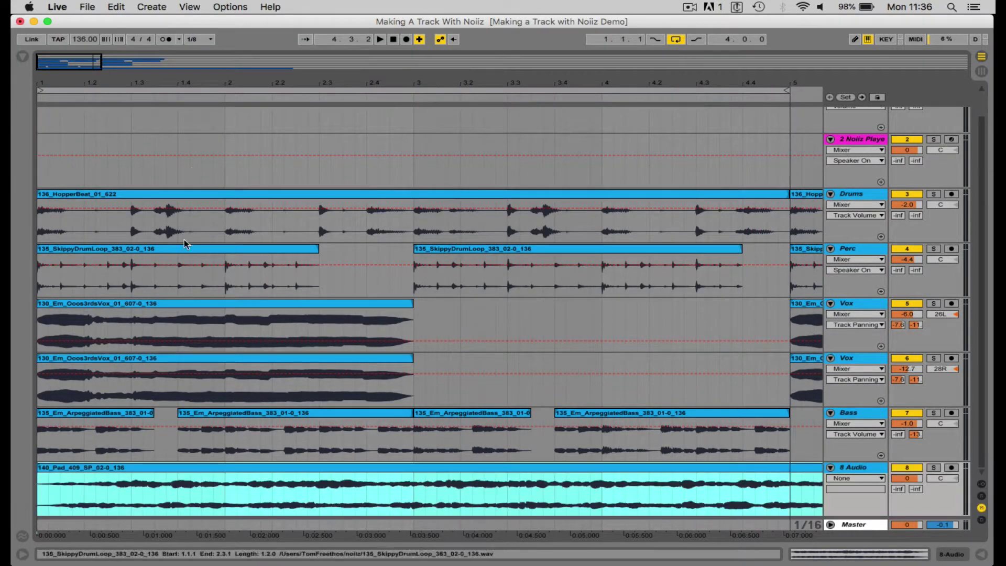
- Extend the arrangement loop to eight bars and trim the pad clip to end at bar 9
left_click_drag(79, 71, 78, 96)
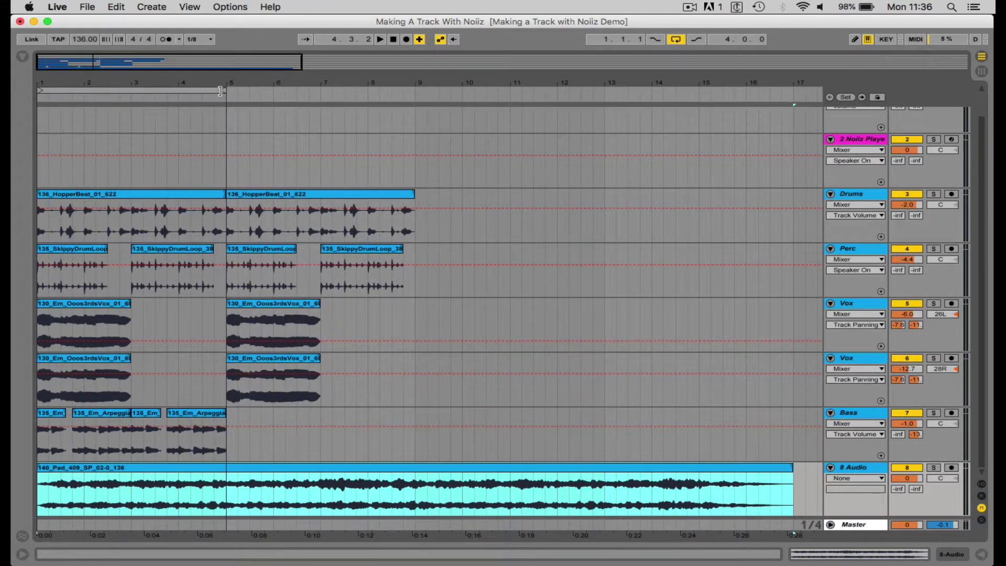
left_click_drag(224, 88, 415, 89)
left_click_drag(793, 509, 415, 503)
- Duplicate the four bars of bass clips so they also fill bars 5 through 8
left_click_drag(229, 447, 41, 438)
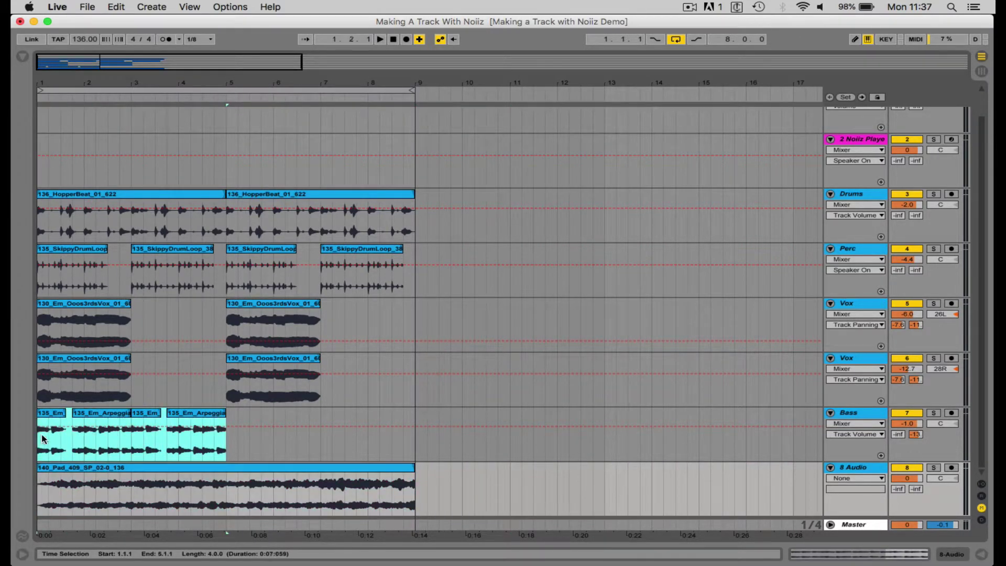
key("super+d")
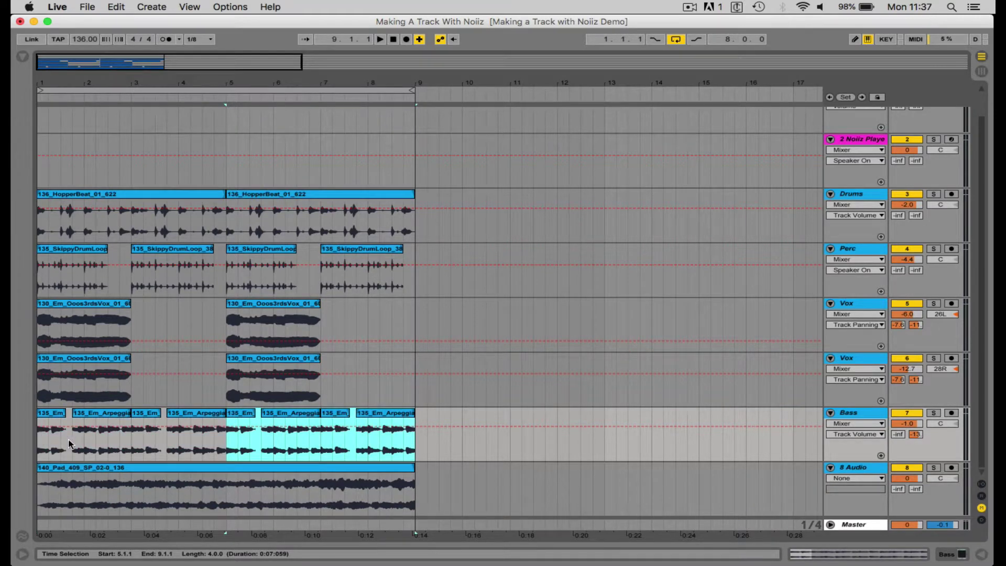
- Rename the new pad audio track as Pads
left_click(121, 467)
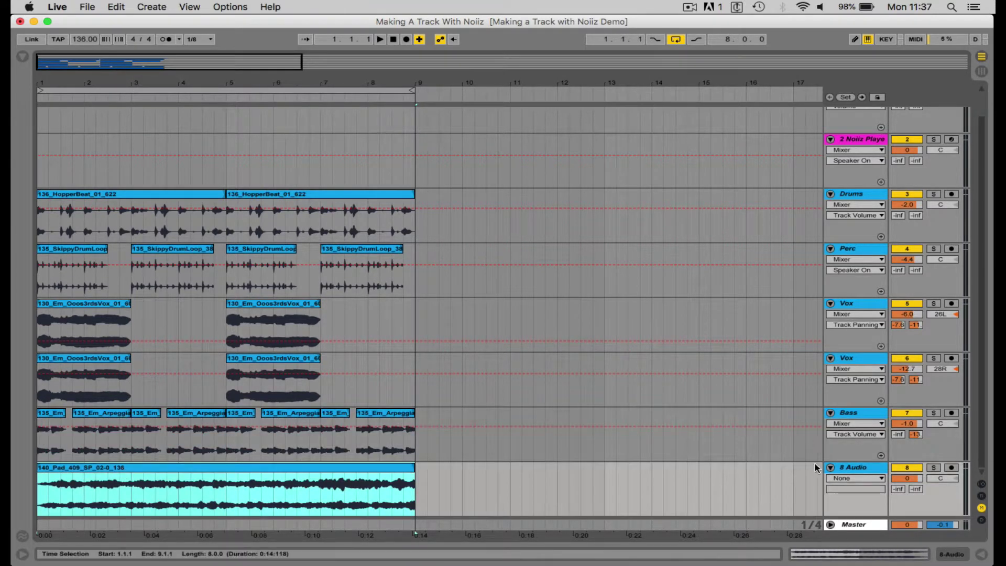
left_click(853, 467)
key("super+r")
type("P")
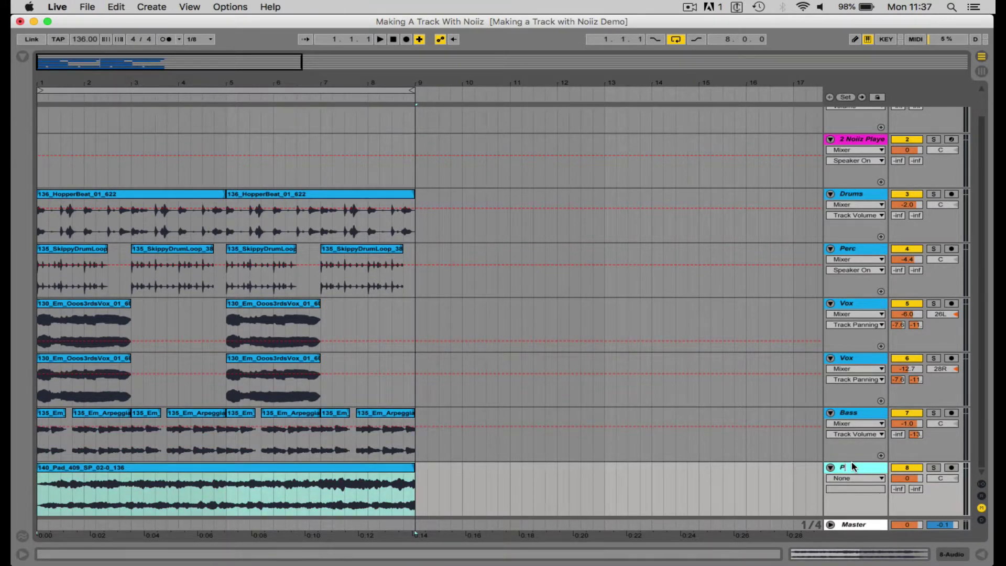
type("ads")
key("Return")
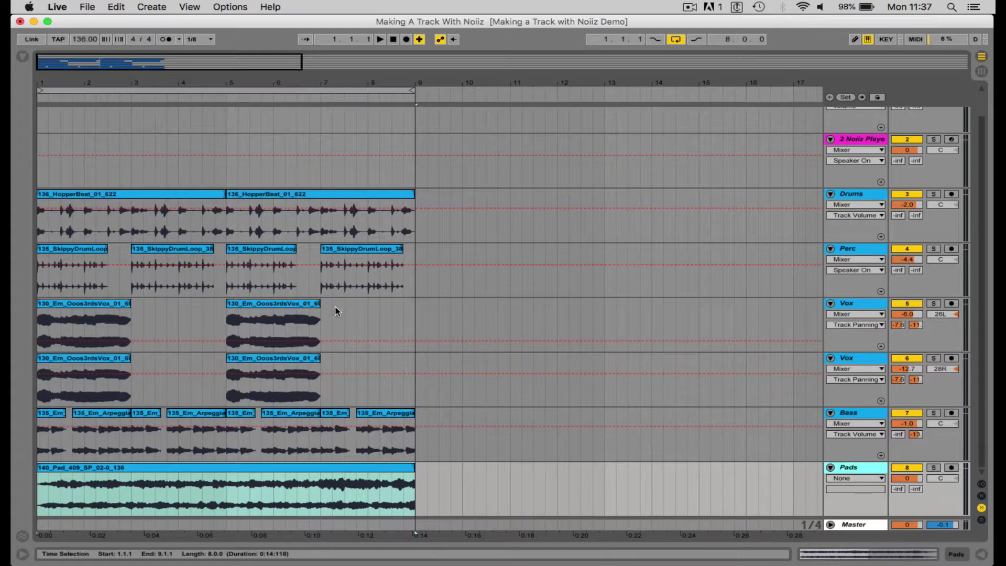
- Play the arrangement and add the EQ Eight preset 150hz CUT.adv to the Pads track in Session view, with the browser hidden again
left_click(128, 467)
key("space")
key("Tab")
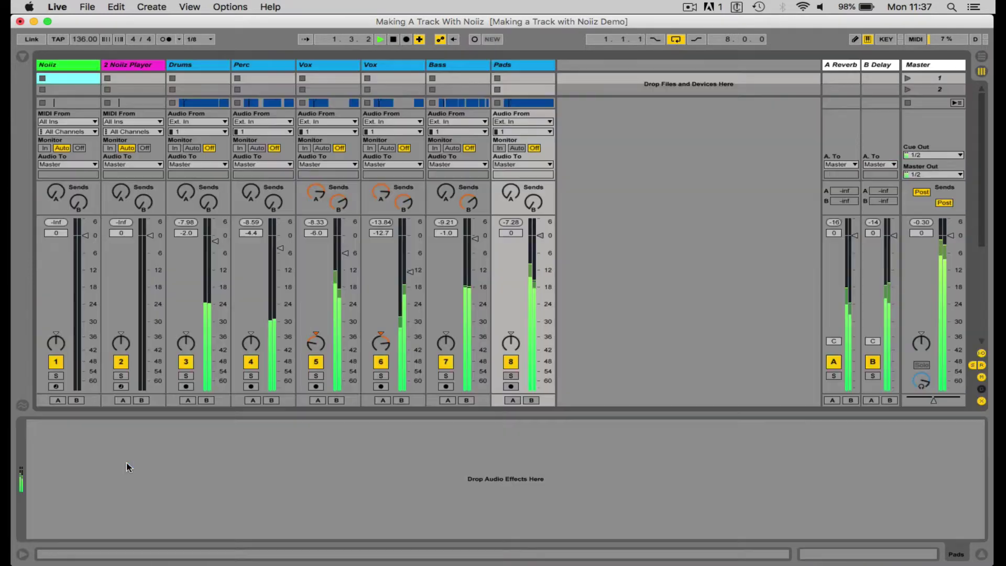
left_click(523, 65)
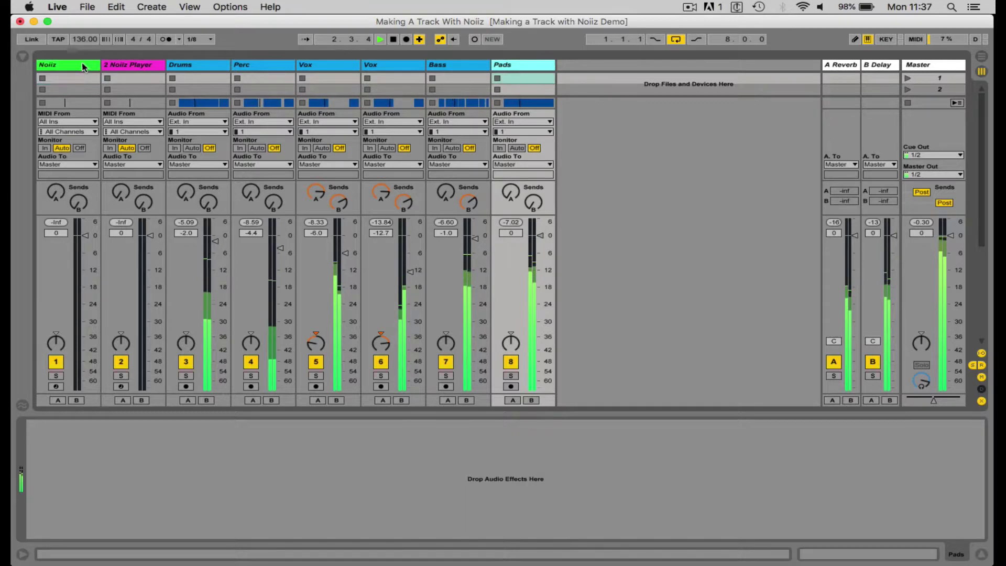
key("super+alt+b")
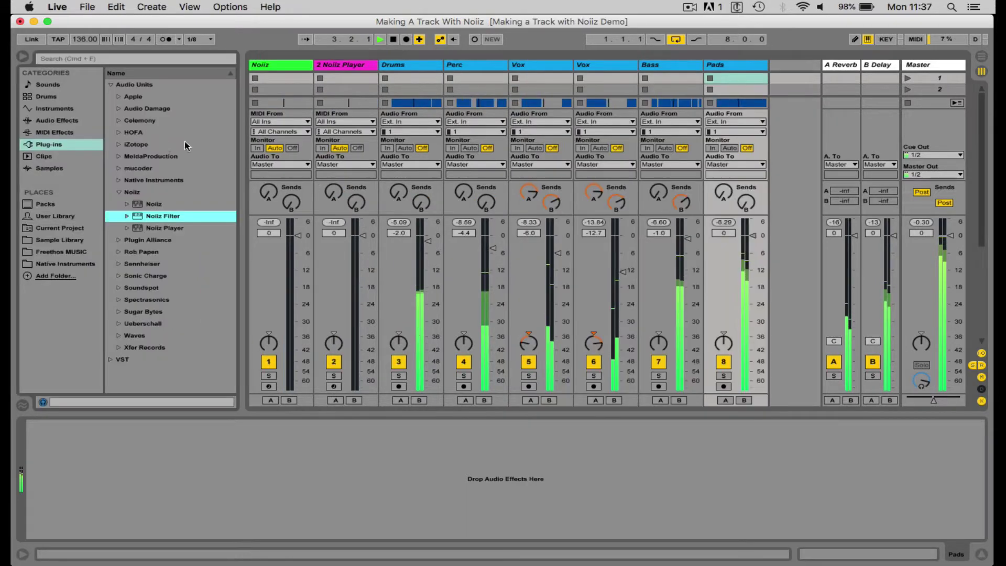
left_click(51, 121)
left_click(111, 169)
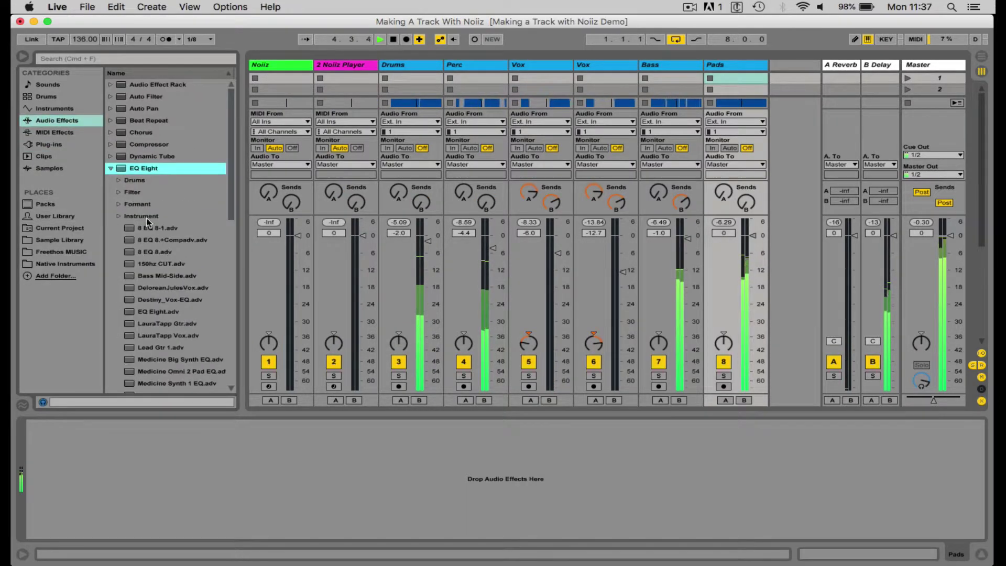
double_click(164, 262)
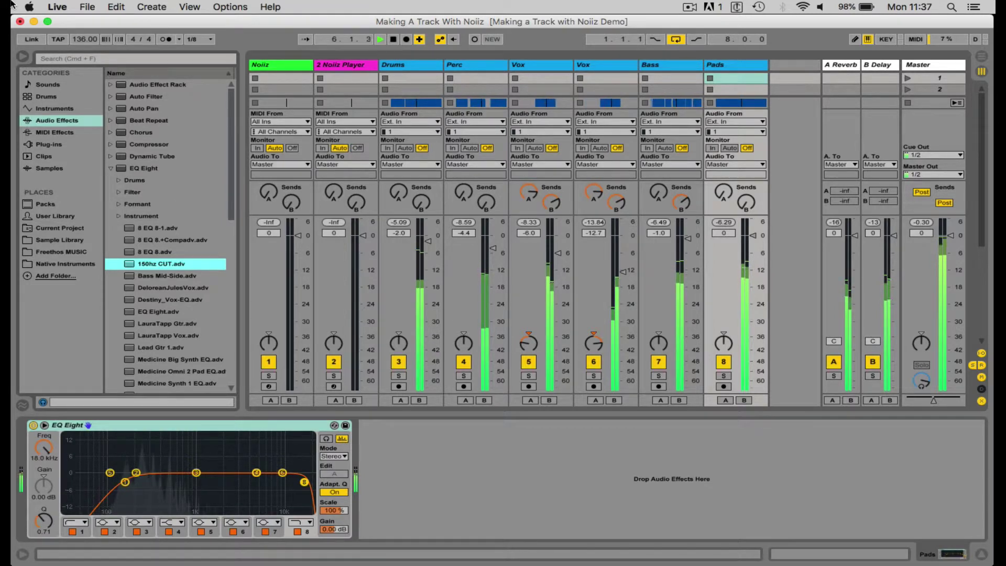
left_click(23, 56)
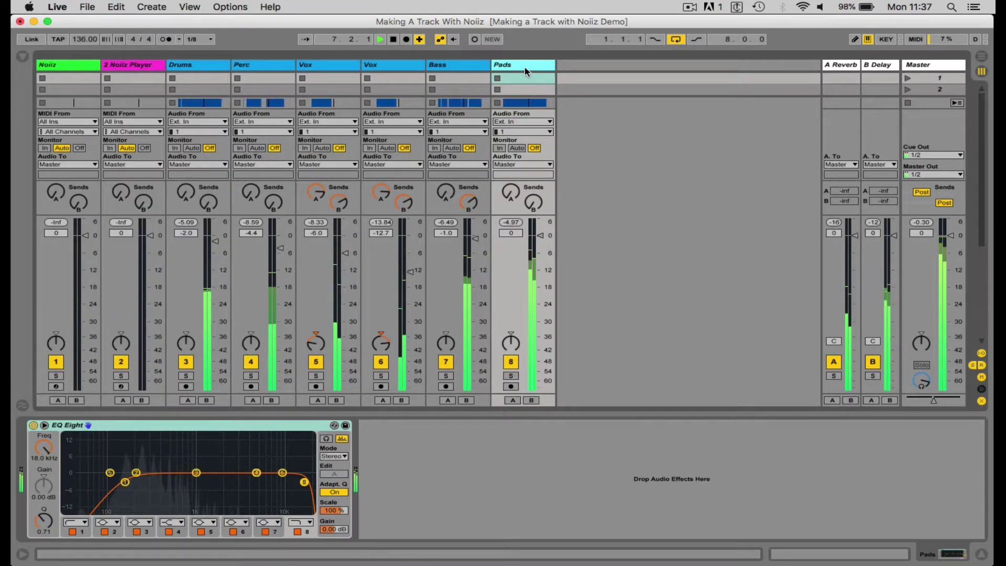
- Return to the Arrangement view, stop playback and select the first clip on the Bass track
key("Tab")
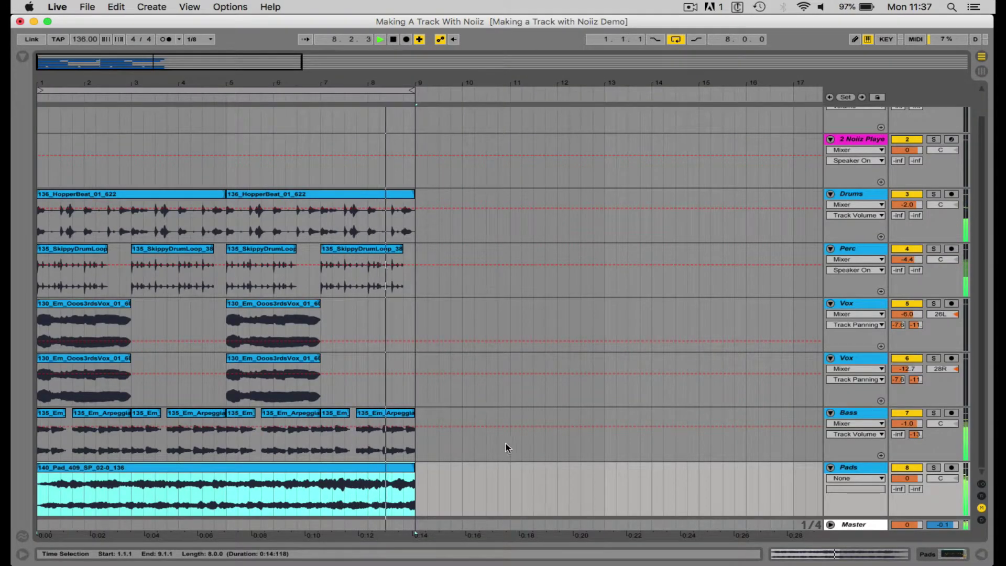
key("space")
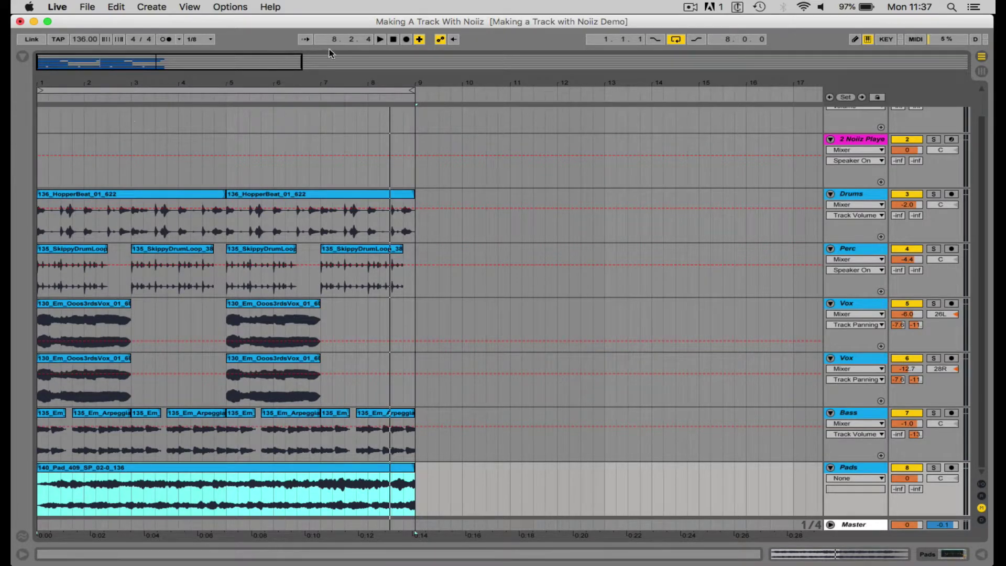
left_click_drag(299, 59, 181, 68)
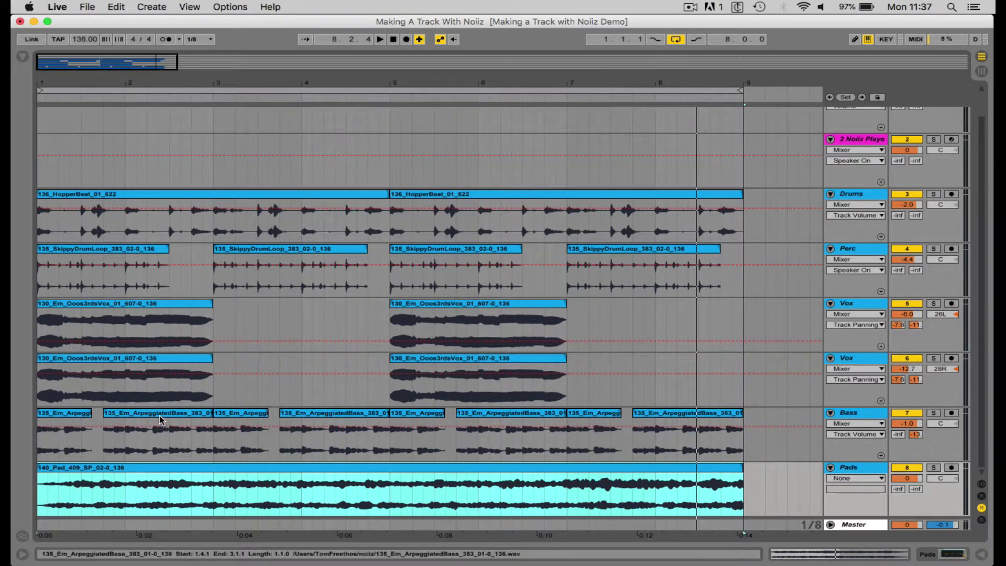
left_click(69, 417)
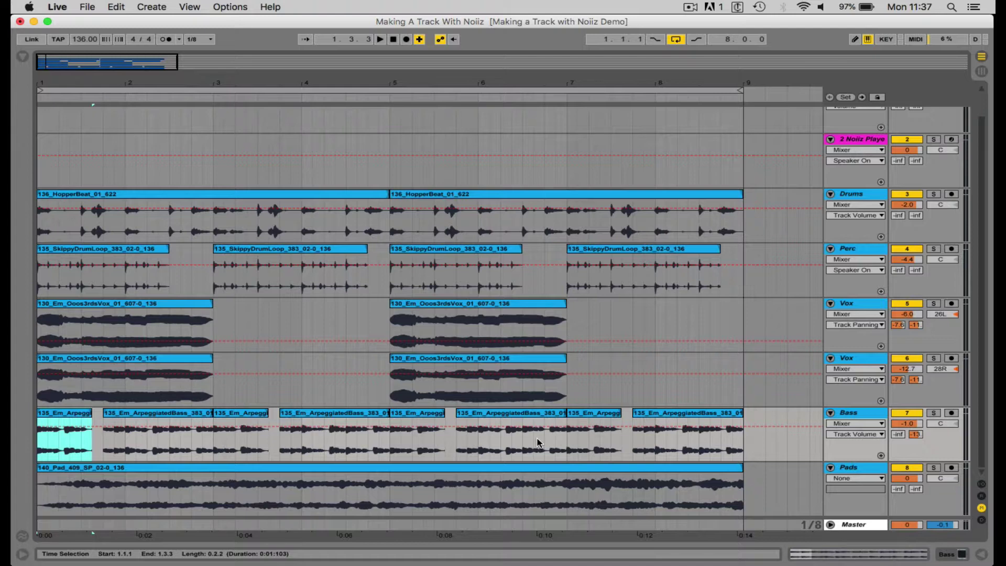
- Add a Gate audio effect after the EQ Eight on the Pads track, with the browser hidden again
left_click(861, 469)
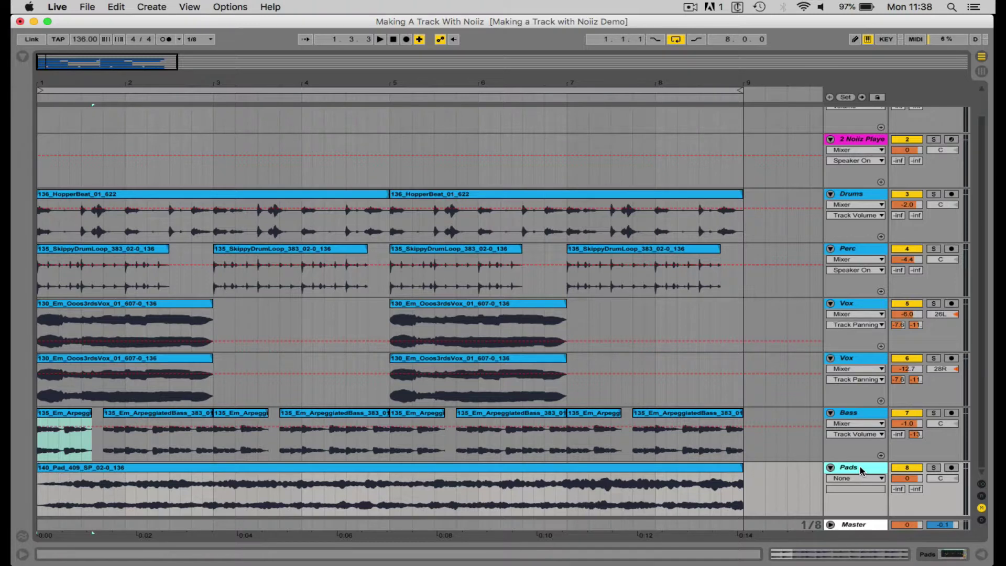
left_click(23, 56)
left_click(112, 169)
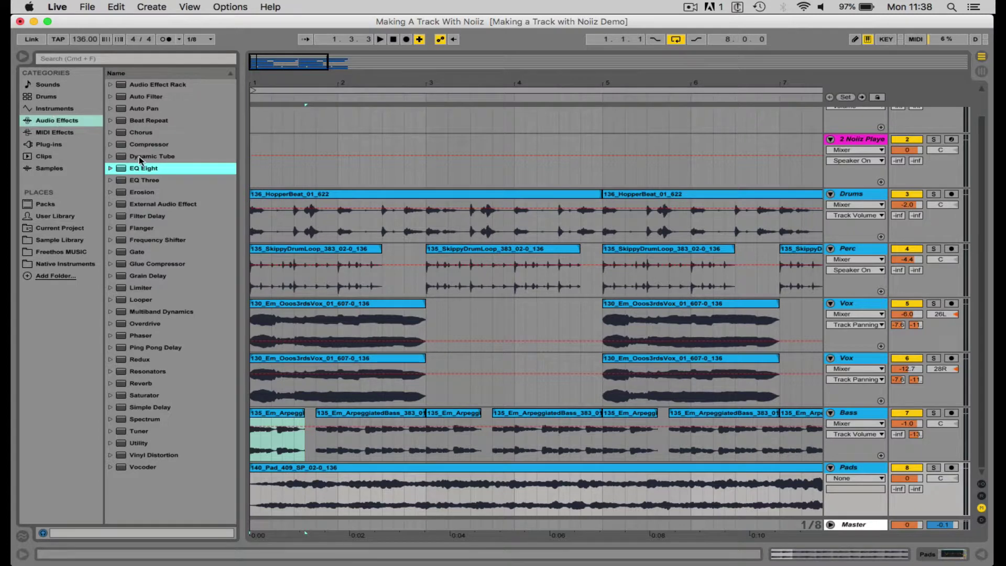
left_click(858, 469)
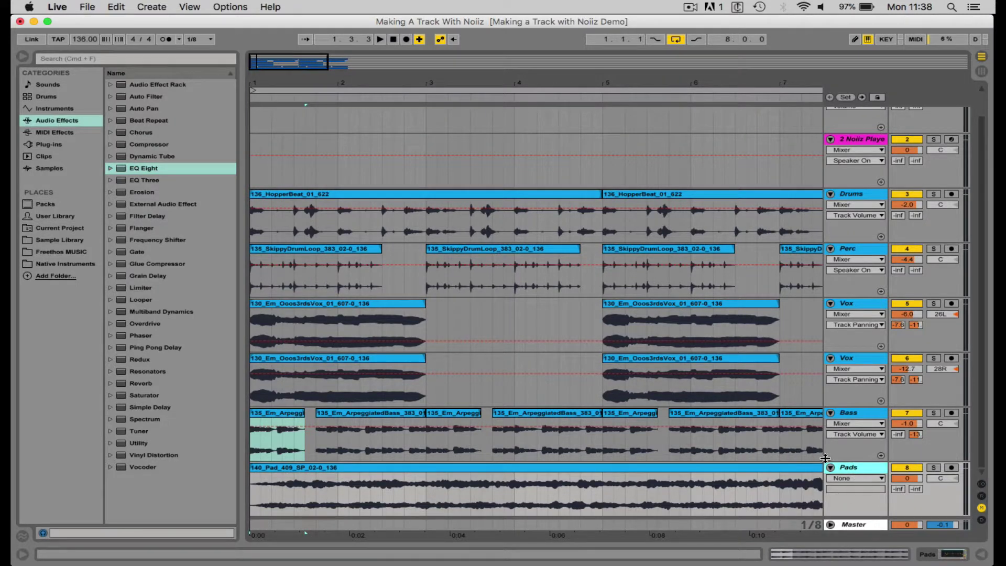
double_click(146, 254)
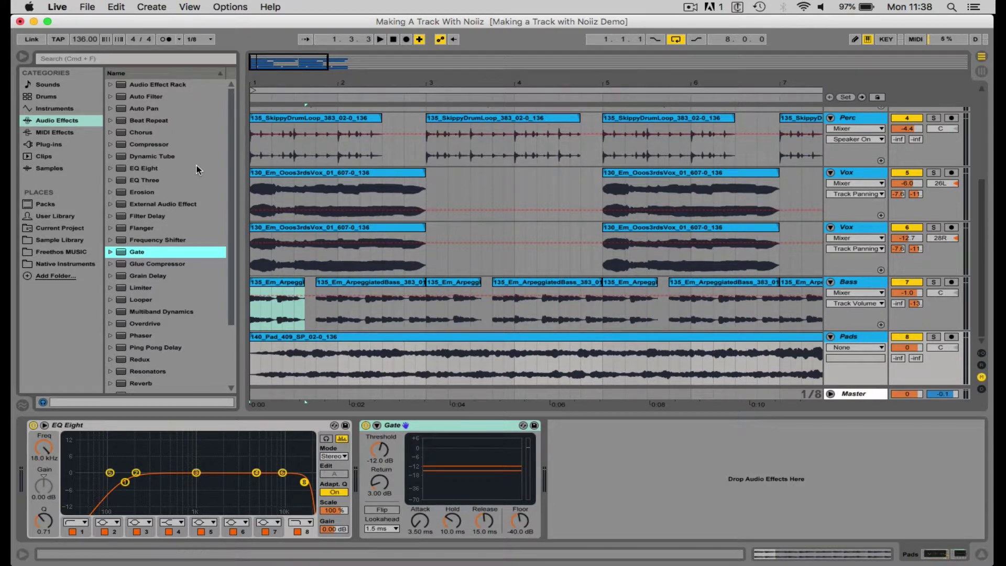
left_click(23, 57)
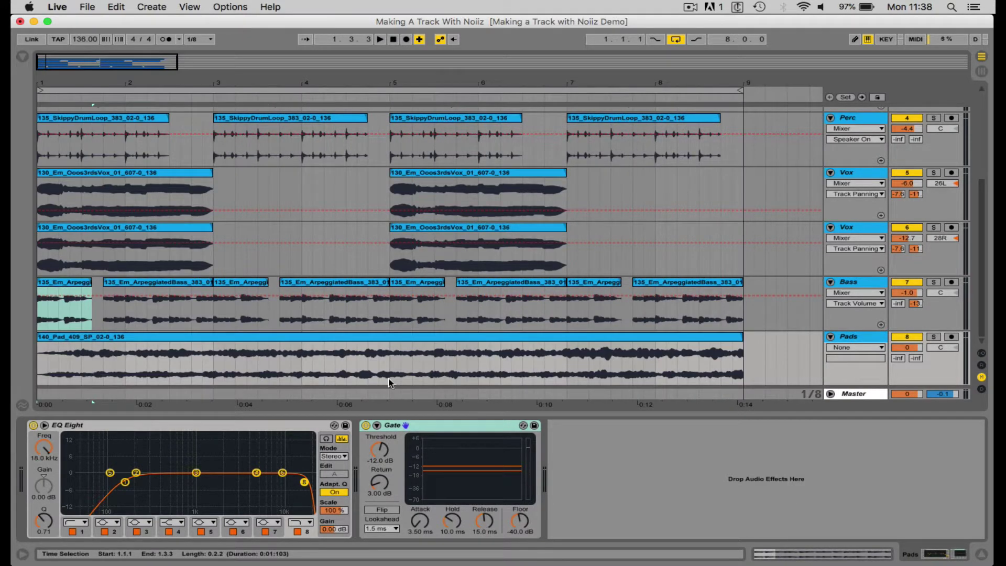
- Expand the Gate's sidechain section, enable Sidechain and set its audio source to the Bass track
left_click(377, 426)
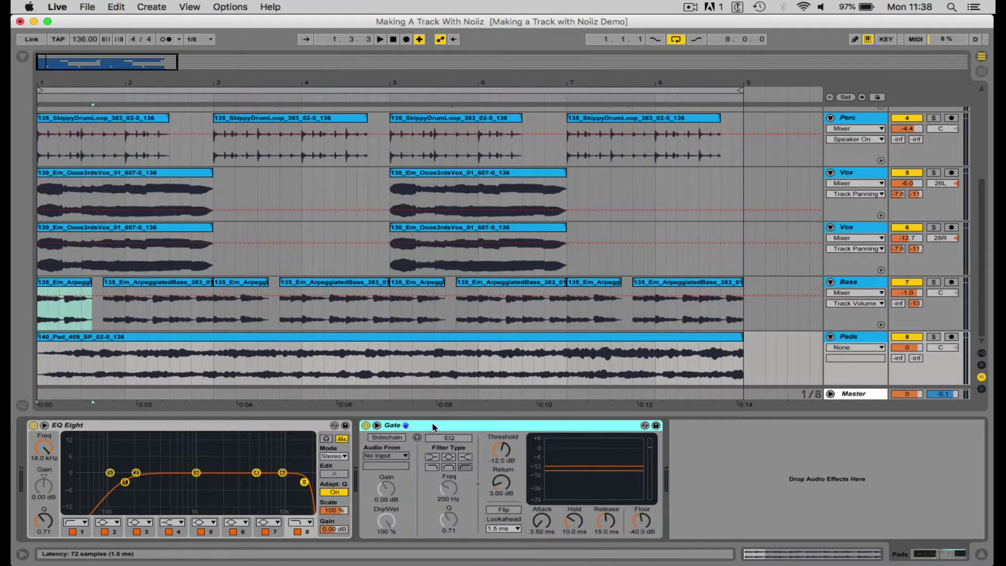
left_click(385, 439)
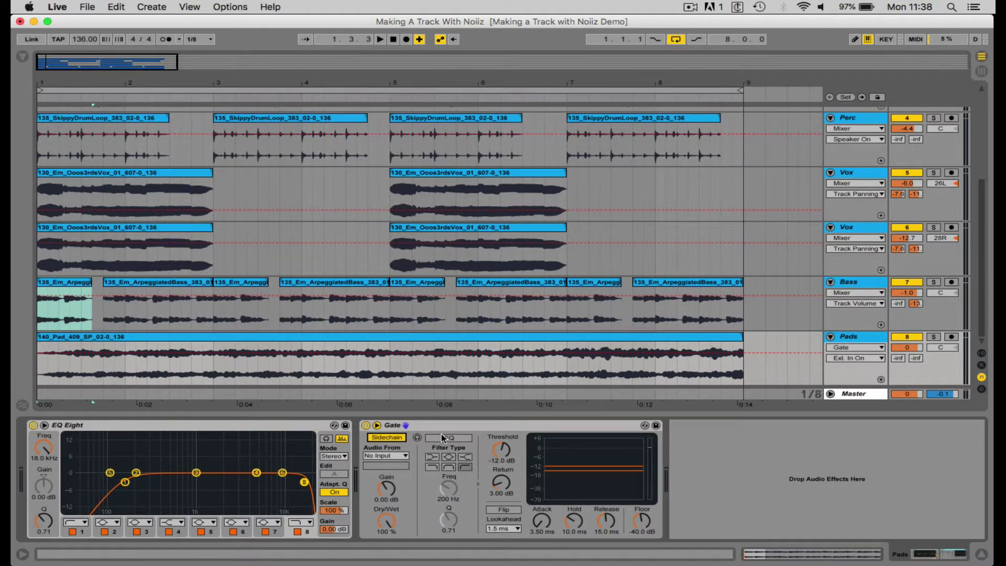
left_click(402, 456)
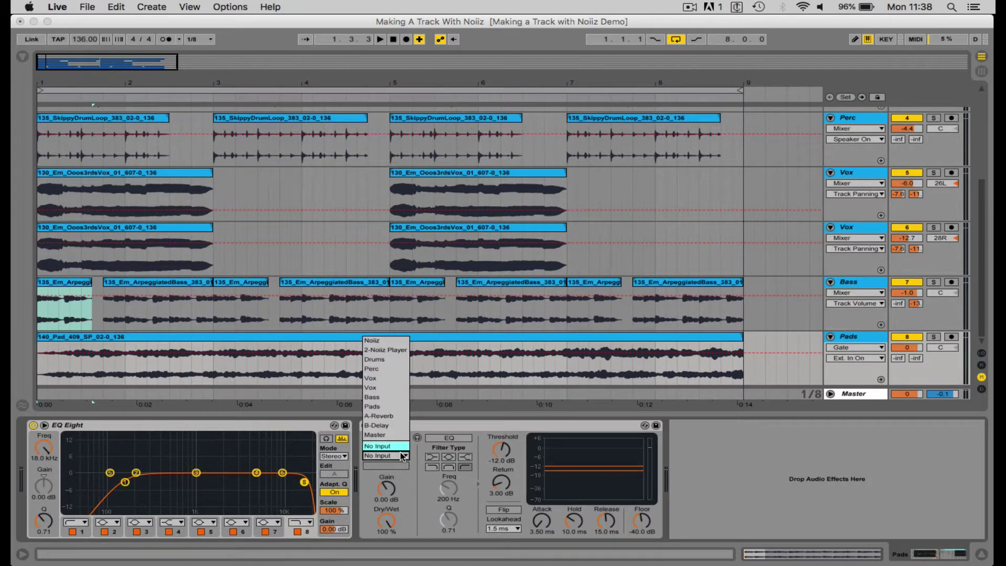
left_click(381, 396)
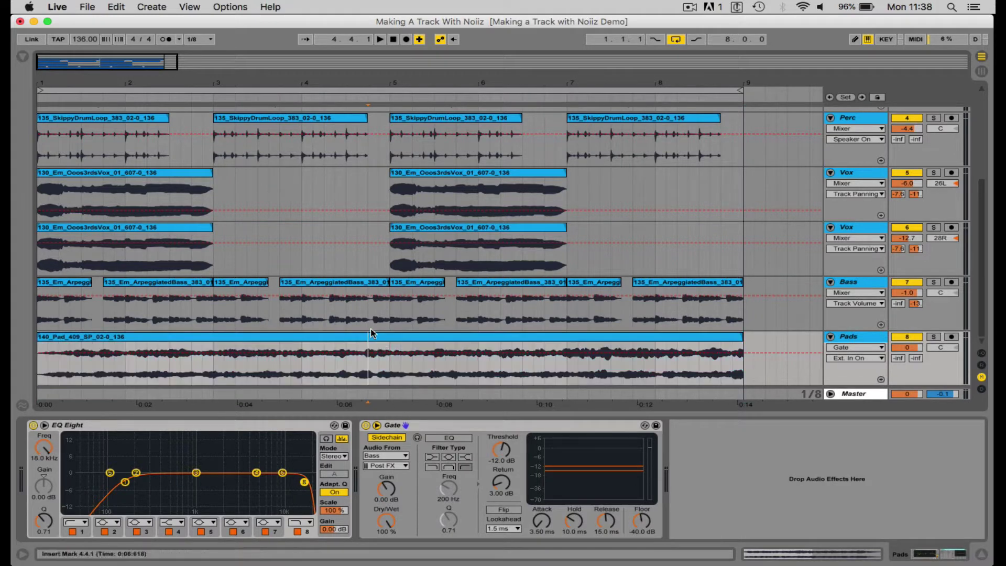
- Play Bass and Pads soloed together and set the Gate's Threshold to -16.9 dB and Return to 2.10 dB
left_click(385, 339)
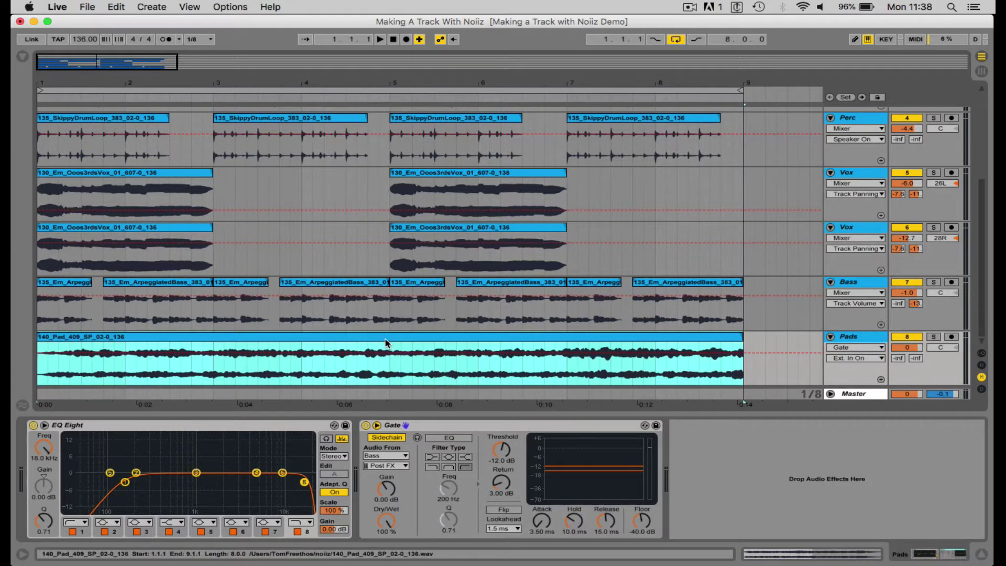
left_click(932, 282)
left_click(933, 336, "super")
key("space")
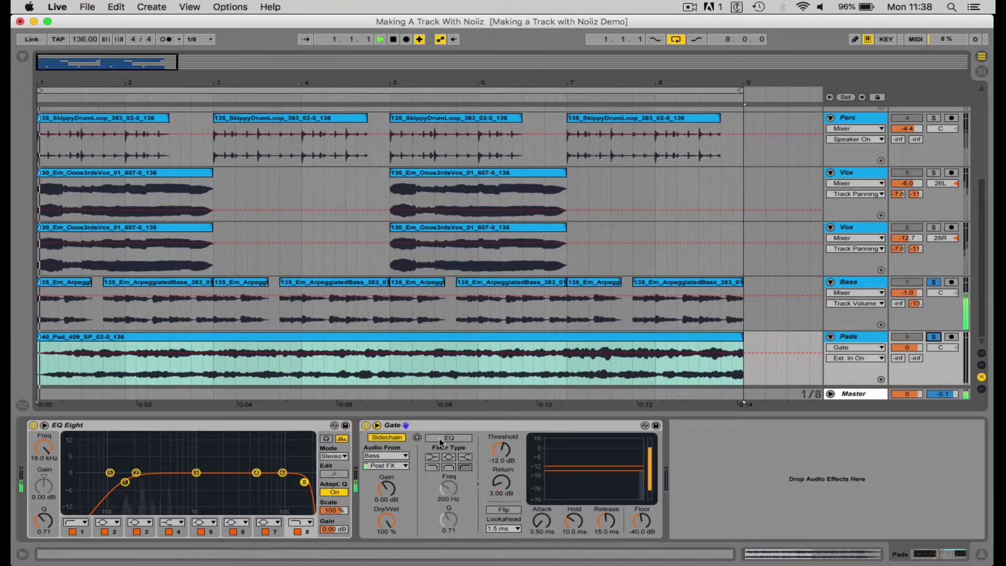
left_click_drag(504, 447, 504, 469)
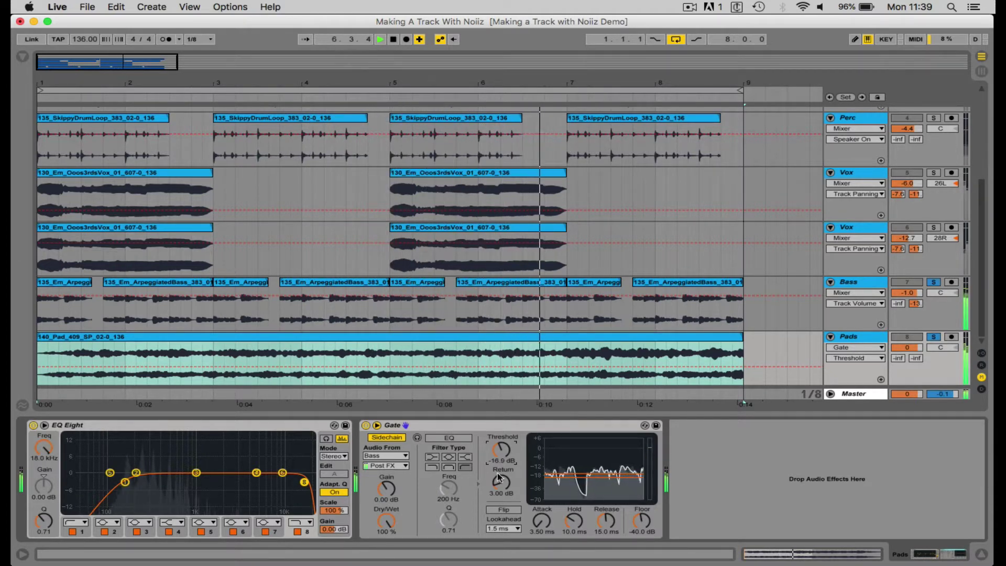
left_click_drag(499, 477, 499, 483)
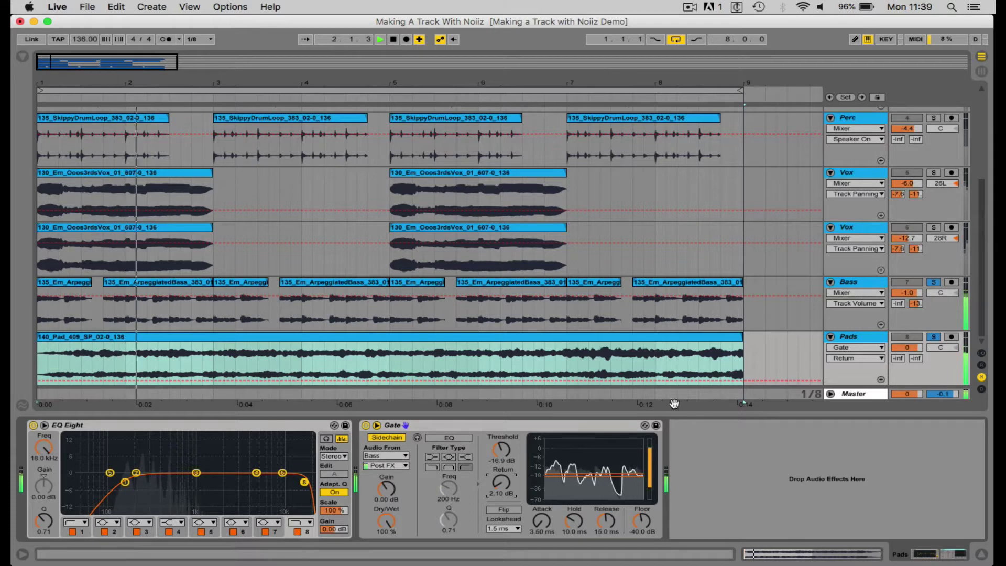
- Unsolo the Pads and Bass tracks and play the full arrangement from bar 4.2.1
left_click(934, 337)
left_click(932, 275)
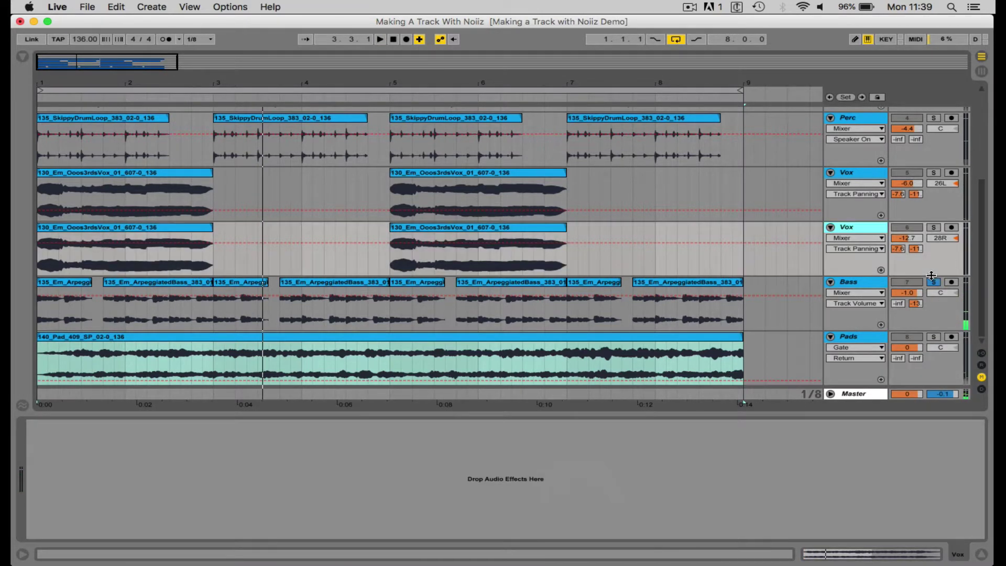
left_click(934, 282)
left_click(323, 344)
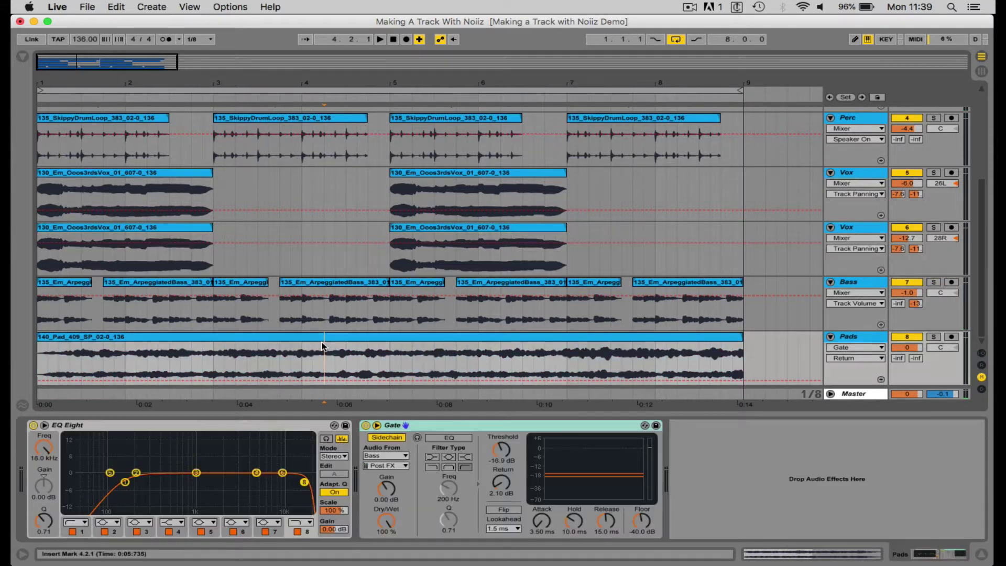
key("space")
- In Session view, raise the Pads track's Reverb send to about -16.8 dB and set its volume to -3.4 dB
key("Tab")
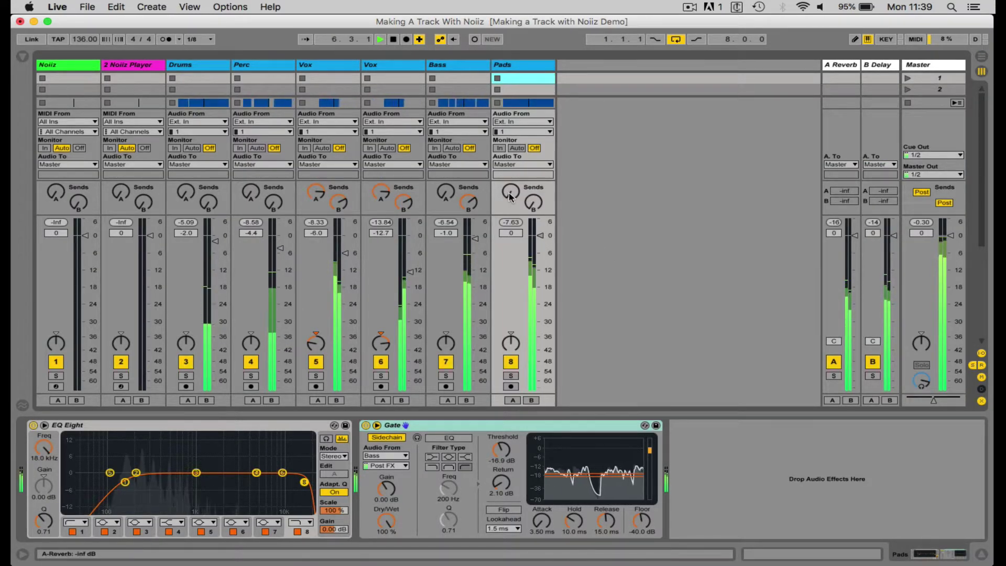
left_click_drag(508, 193, 509, 184)
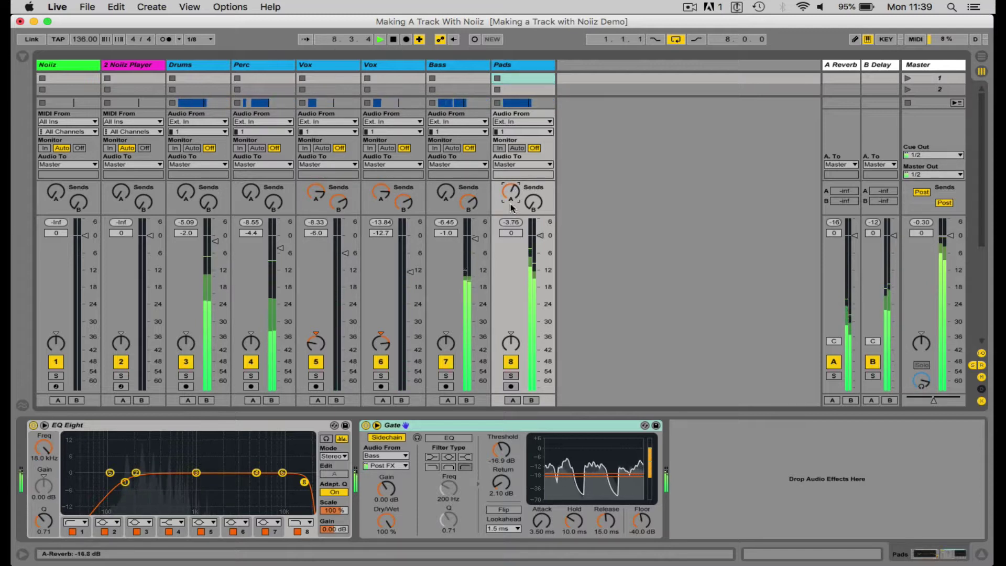
left_click_drag(540, 235, 540, 245)
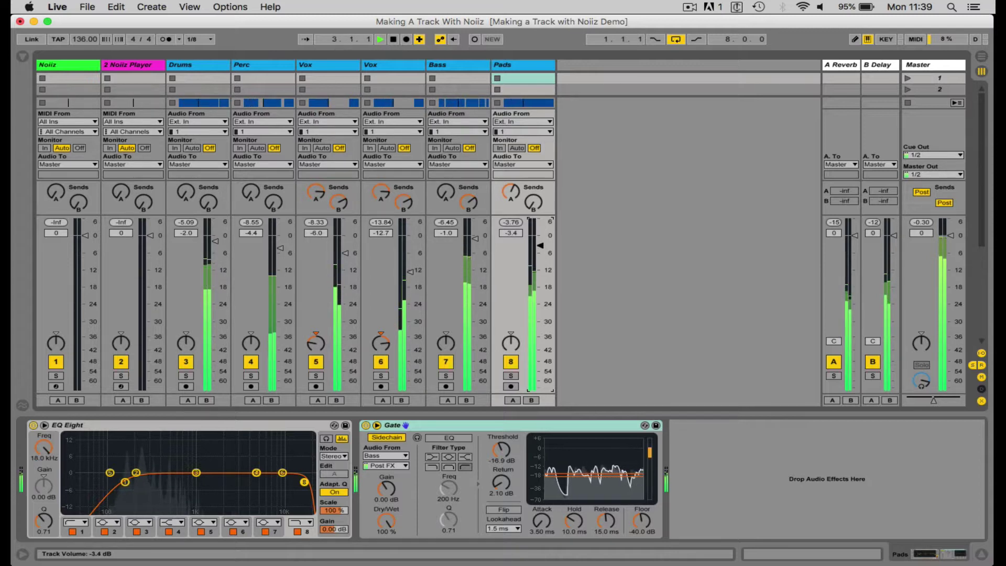
- Audition Pads soloed alone and with Bass, return to the full mix, and set the Pads volume to -4.8 dB before stopping playback
left_click(511, 376)
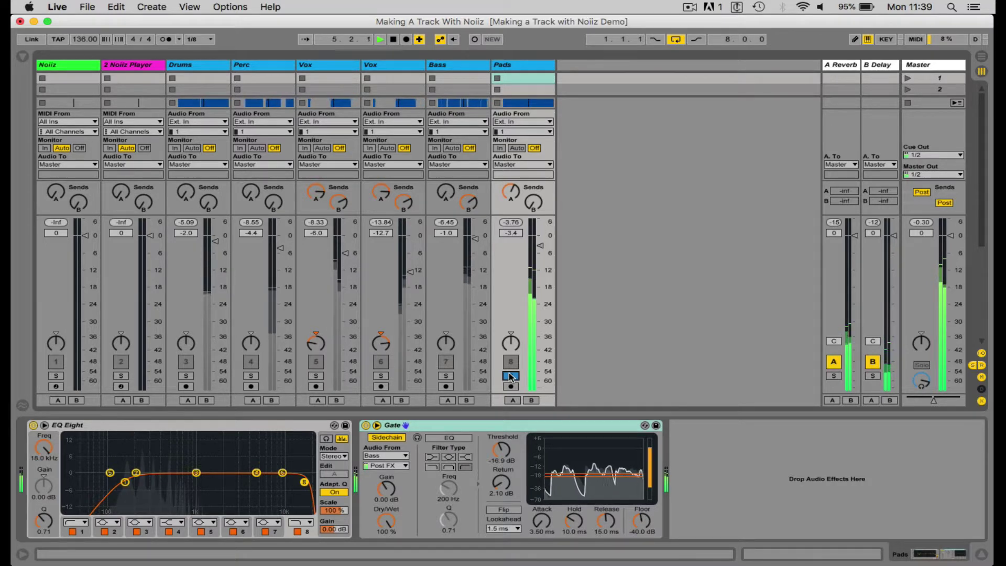
left_click(445, 376)
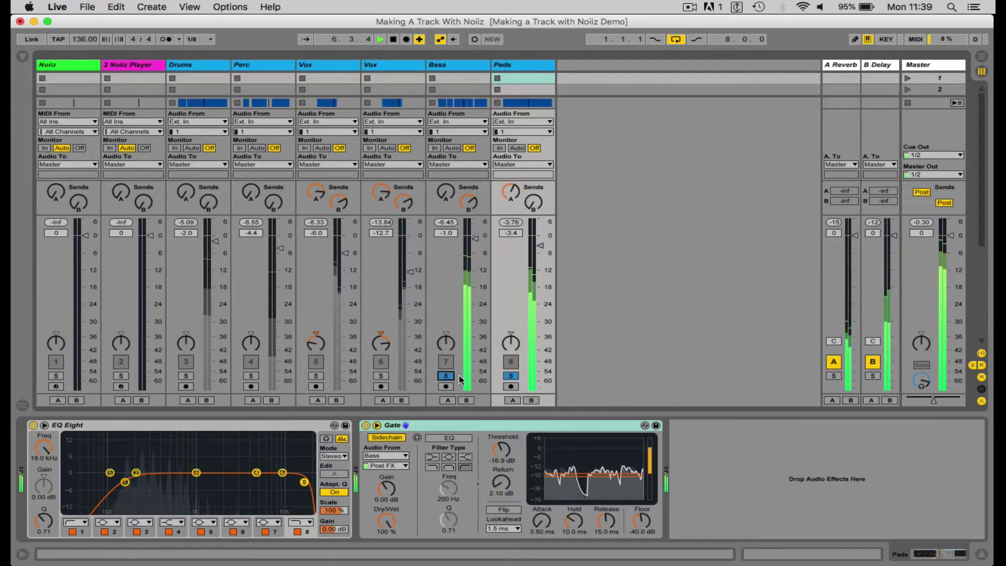
left_click(513, 377)
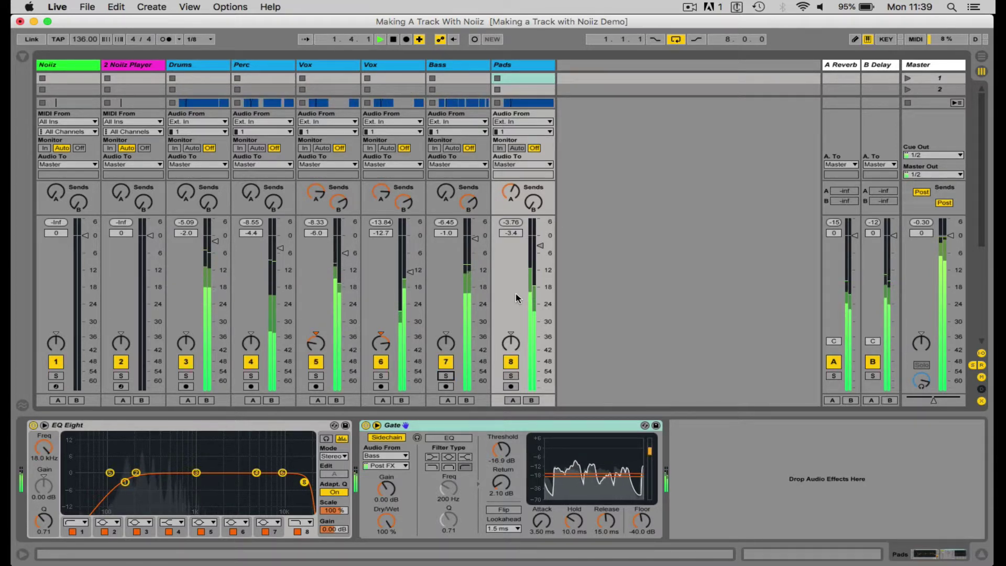
left_click_drag(540, 245, 541, 251)
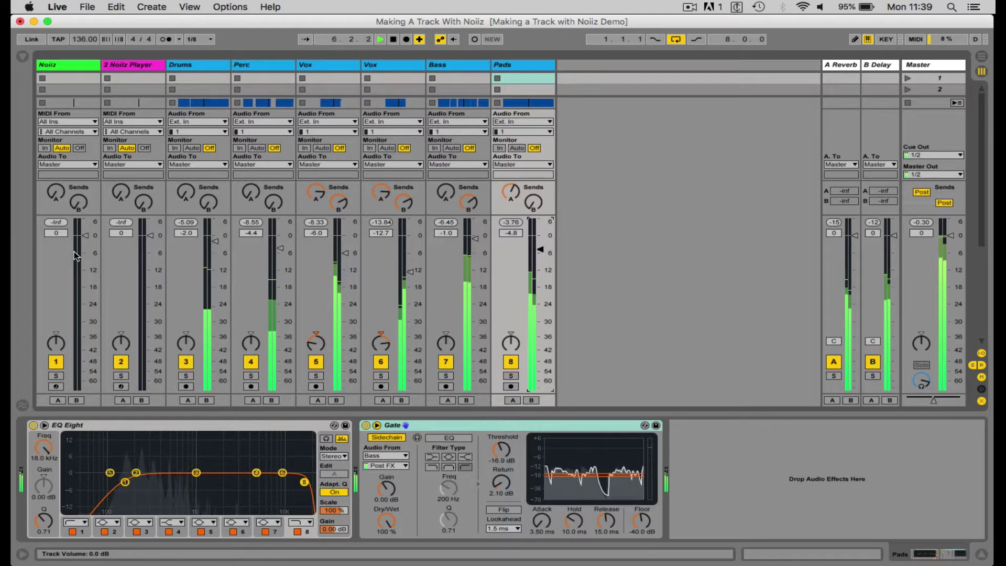
key("space")
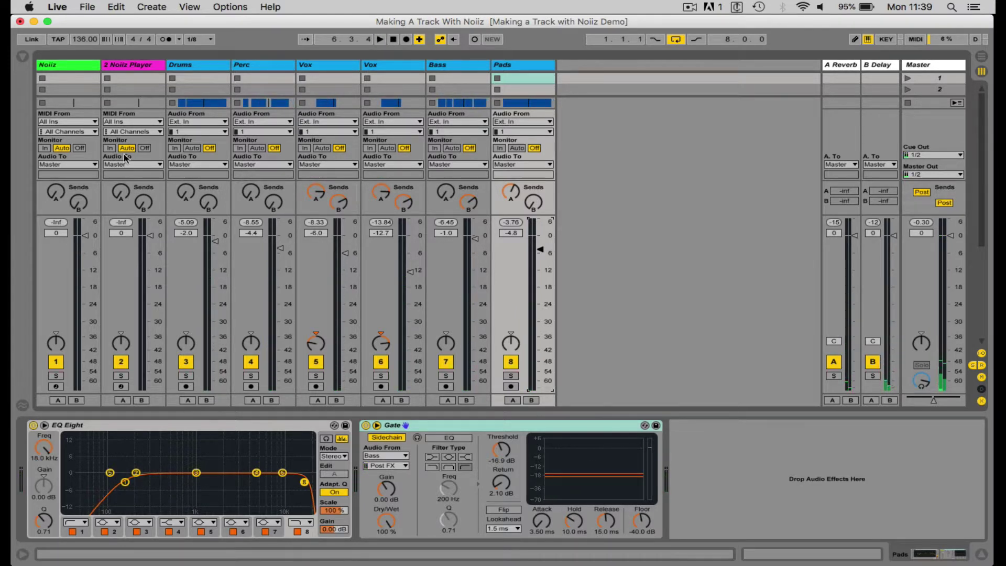
- Select the 2 Noiiz Player track and look through the instruments offered on the Noiiz website's Instruments page
left_click(126, 68)
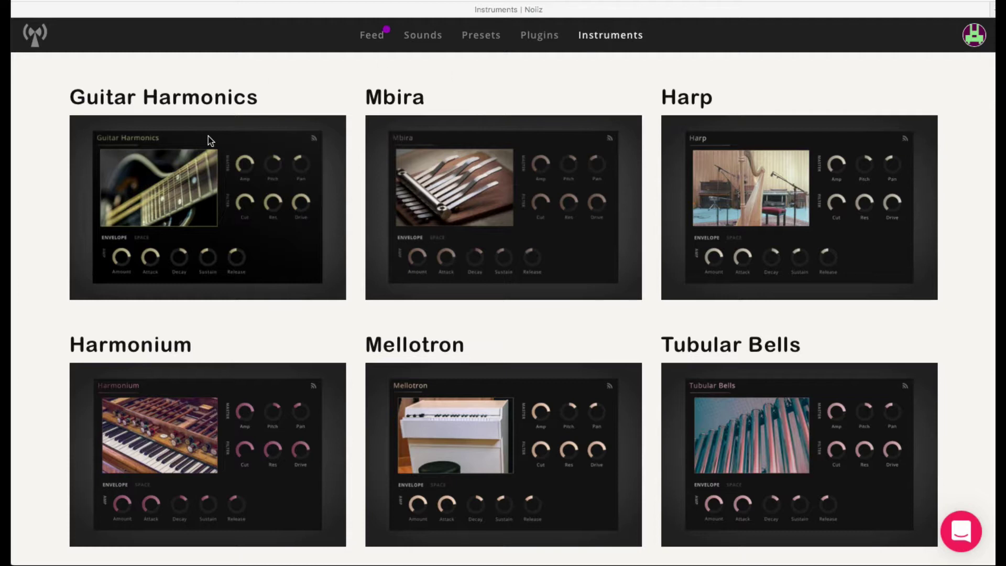
scroll(209, 136, "down", 1)
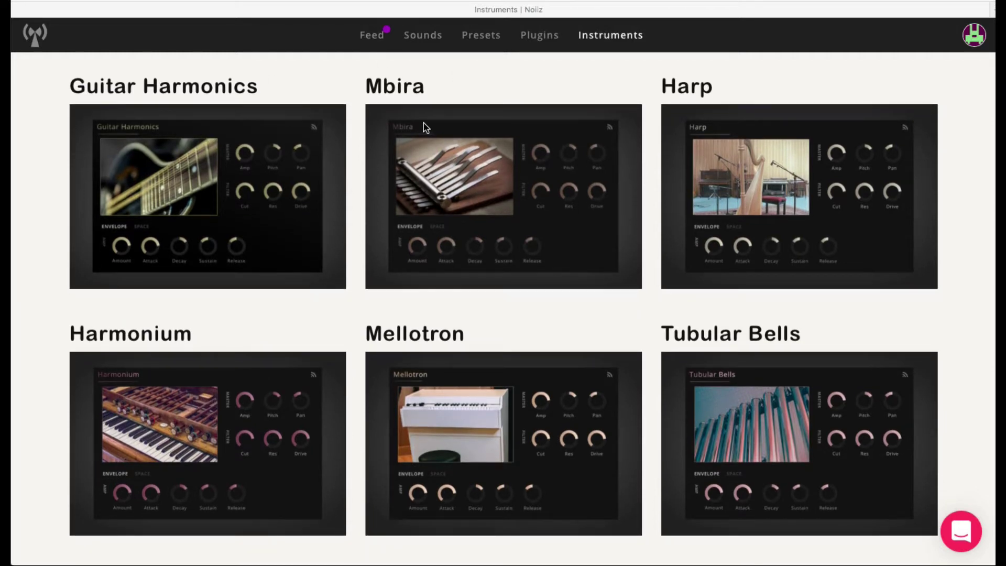
scroll(425, 127, "down", 1)
scroll(690, 130, "down", 5)
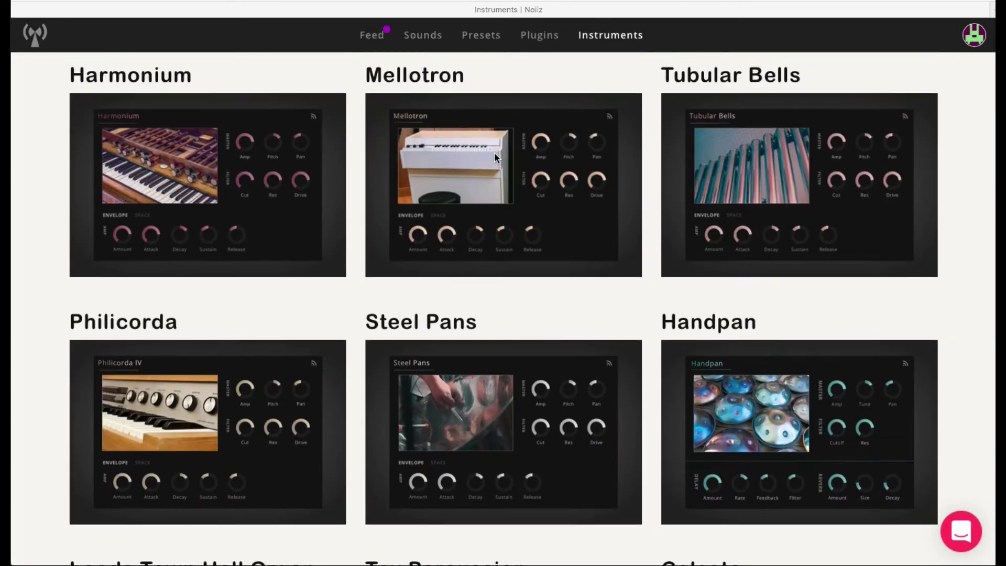
scroll(493, 155, "down", 6)
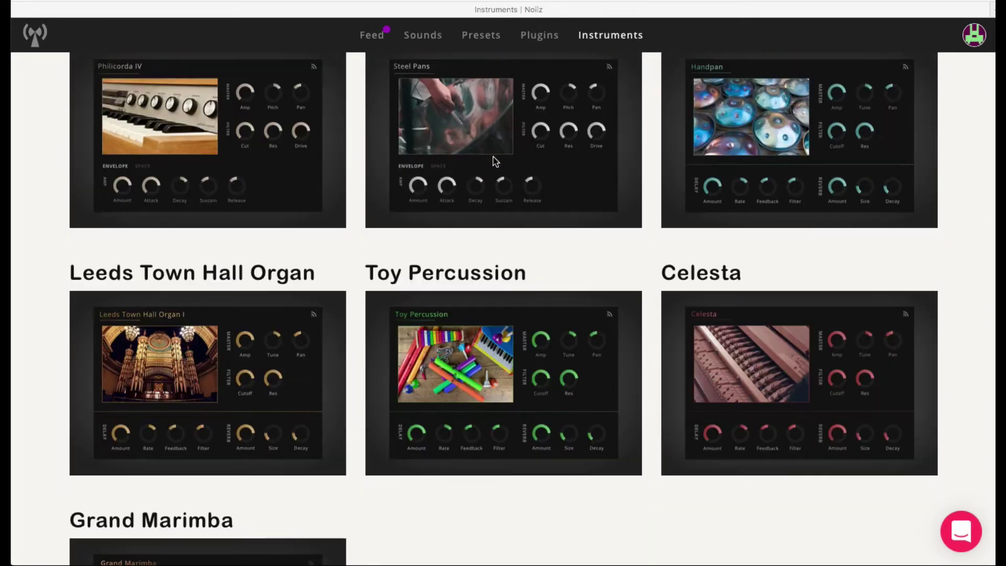
scroll(492, 219, "down", 1)
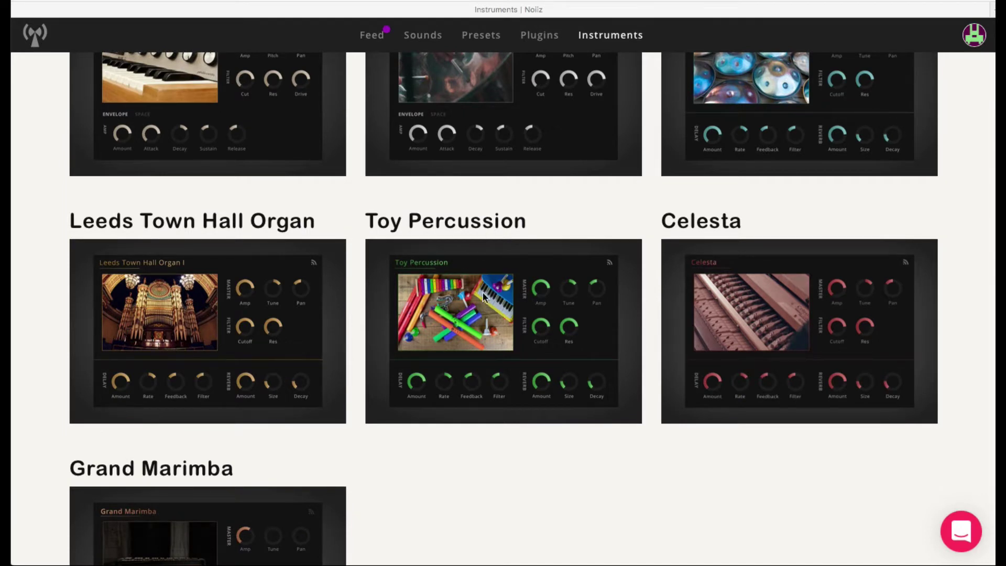
scroll(156, 284, "down", 2)
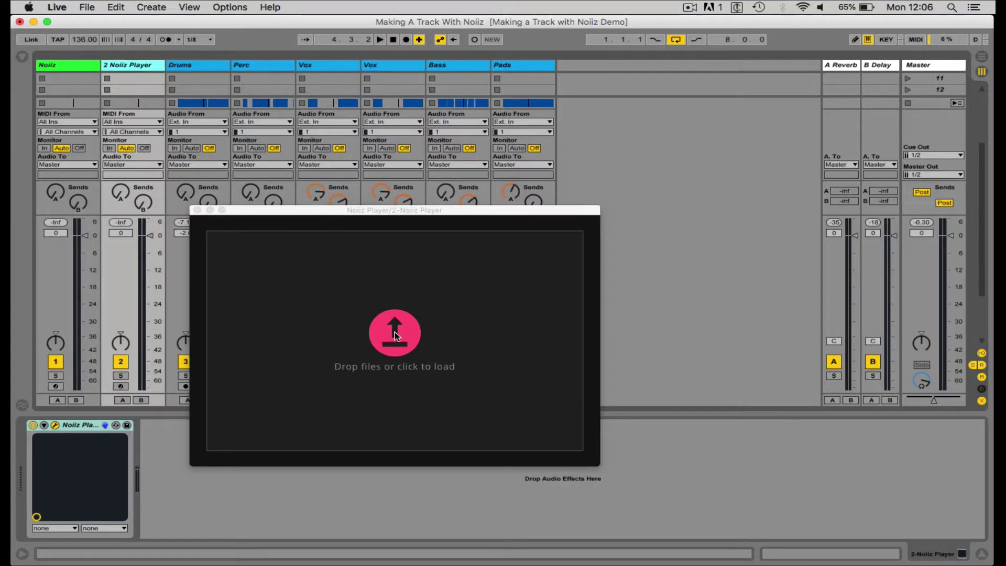
- Load Marimba.instr from the Noiiz folder's Marimba subfolder into Noiiz Player, and record-arm its track with the plug-in window moved higher
left_click(395, 332)
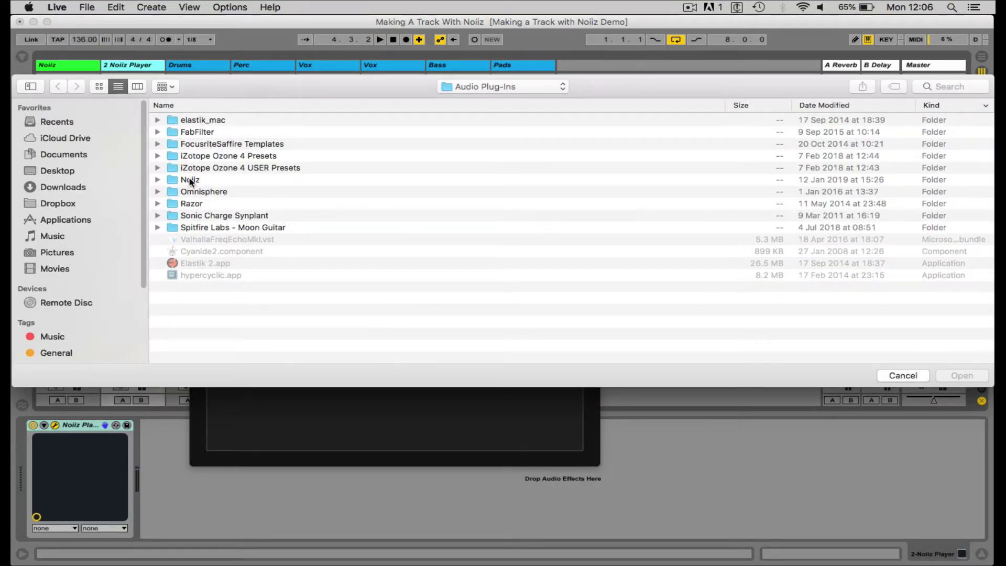
double_click(190, 180)
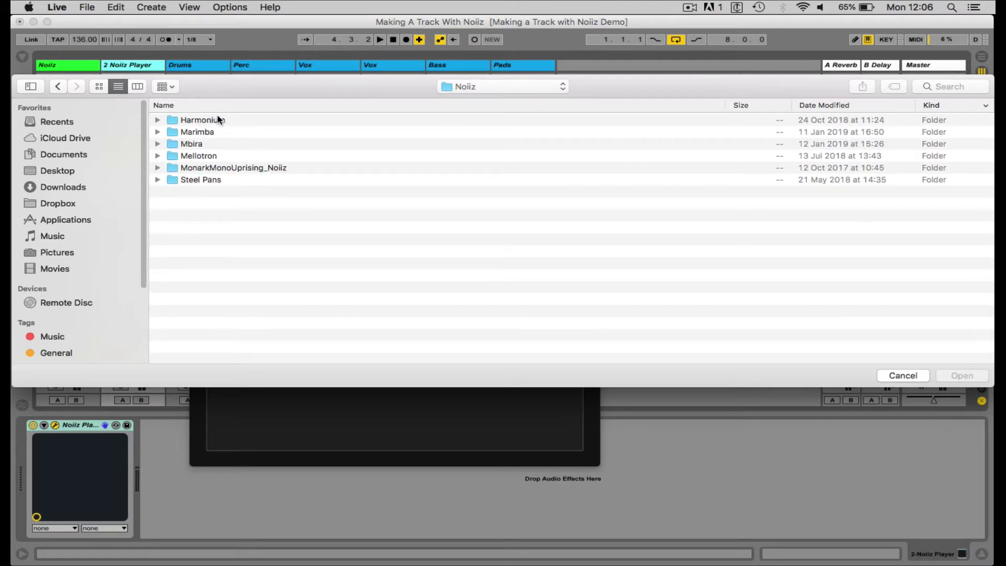
double_click(190, 132)
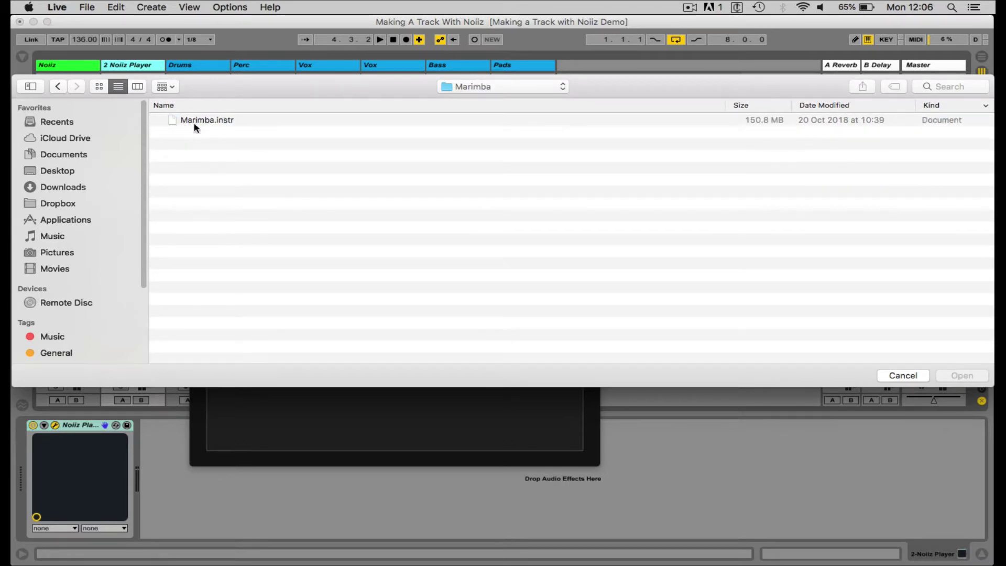
double_click(192, 122)
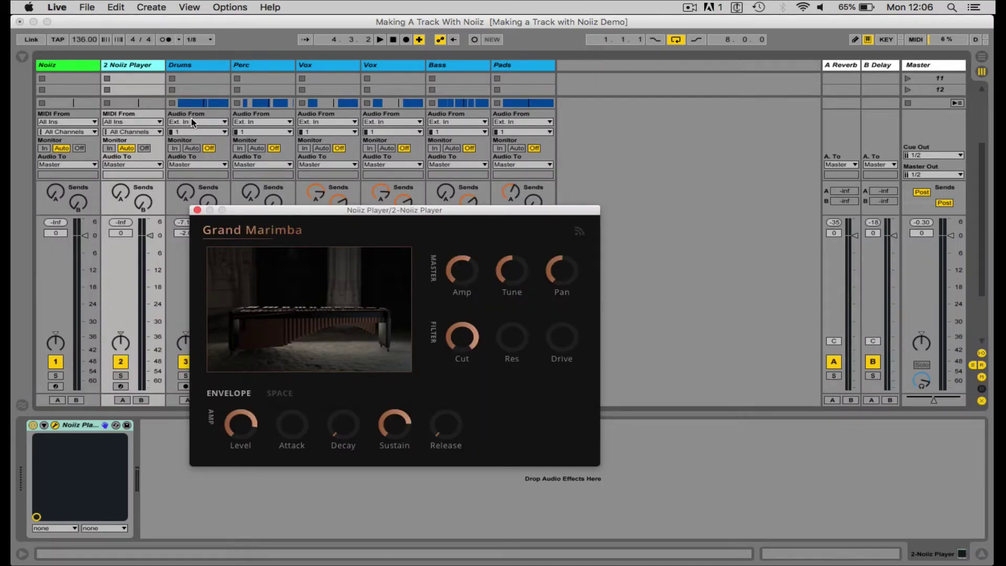
left_click(120, 386)
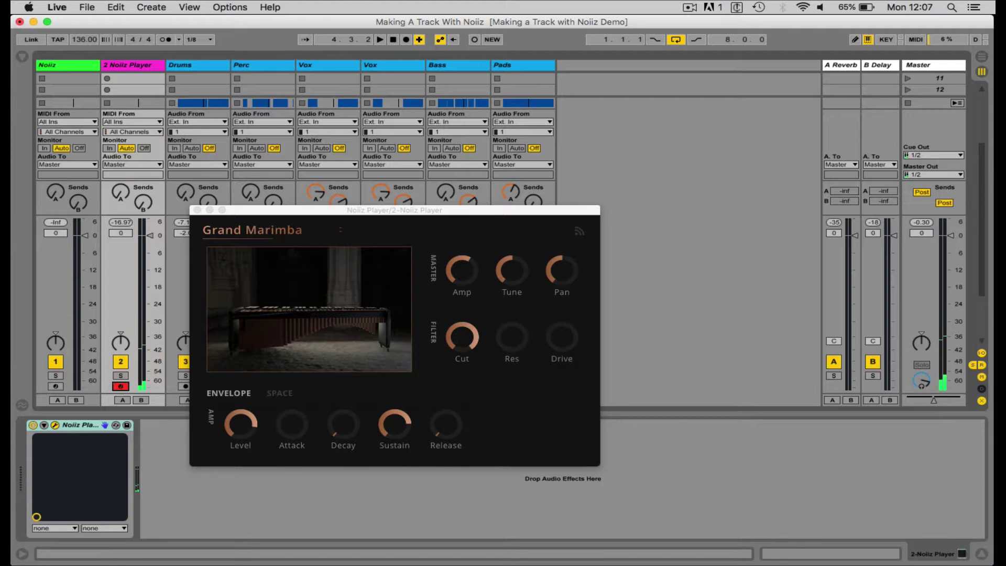
left_click_drag(373, 210, 415, 173)
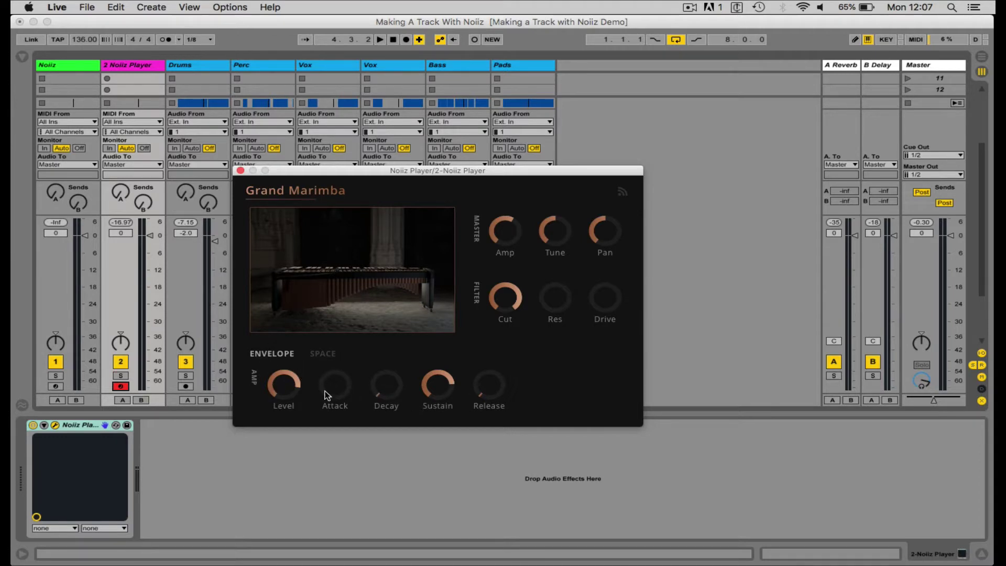
- In Grand Marimba, set the reverb Amount to 0.35 with a smaller Size, set Amp to -3.0, and raise the filter Drive
left_click(320, 355)
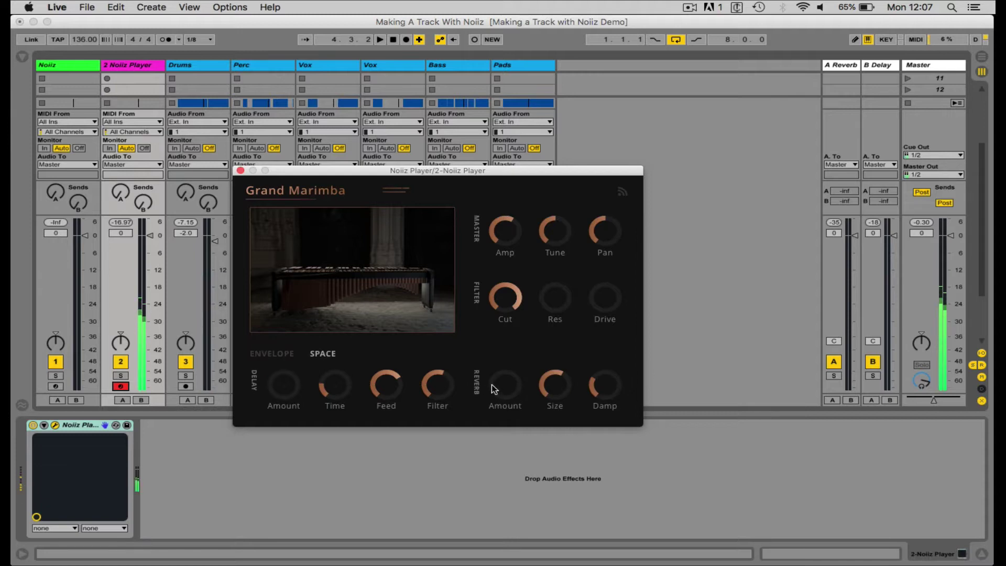
left_click_drag(495, 389, 483, 348)
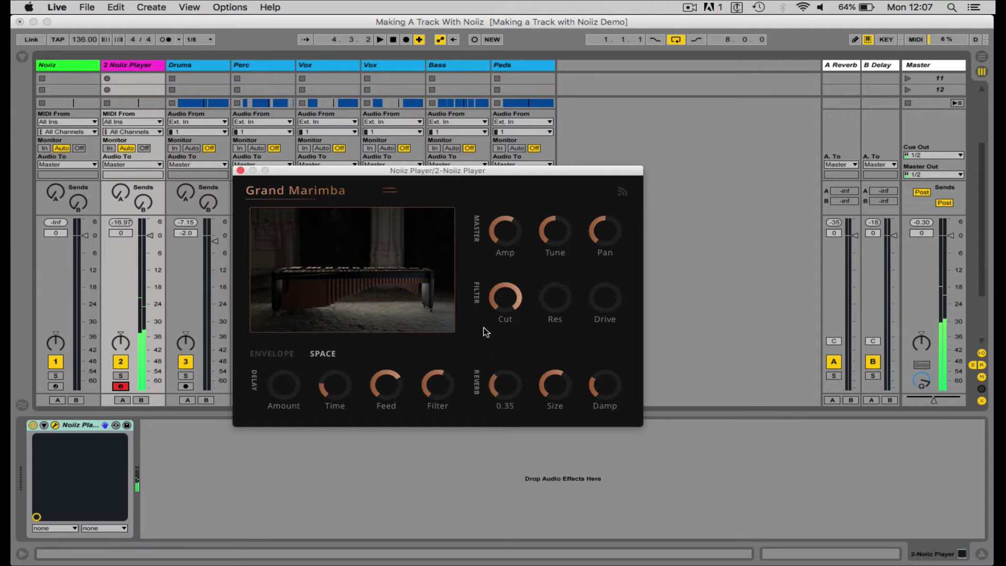
left_click_drag(555, 390, 546, 399)
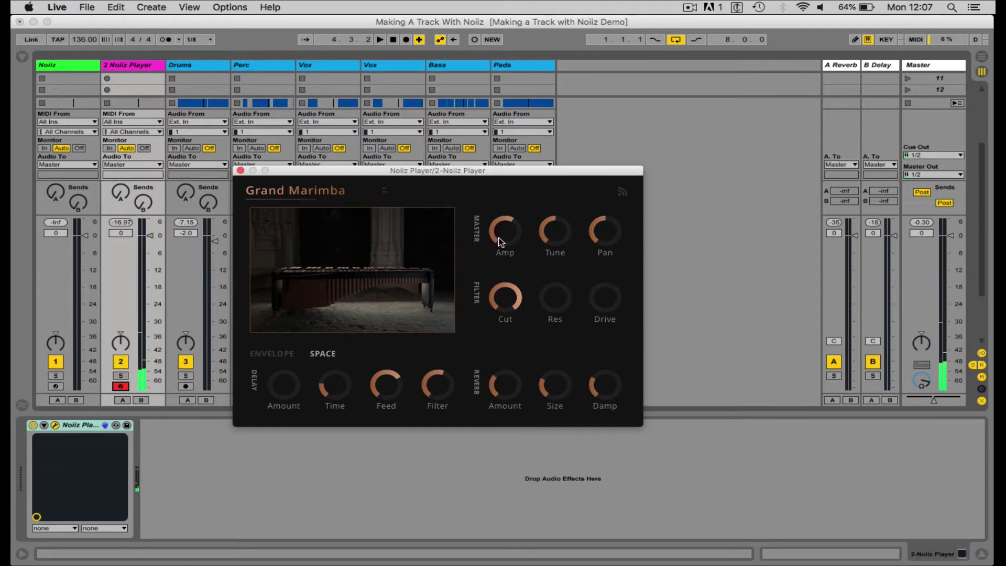
left_click_drag(500, 225, 499, 224)
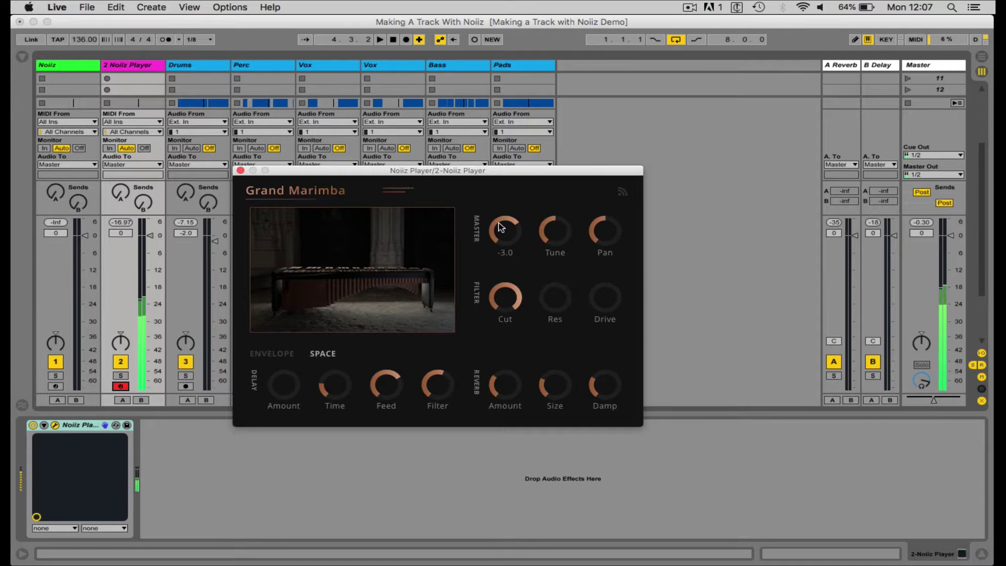
left_click_drag(593, 304, 585, 249)
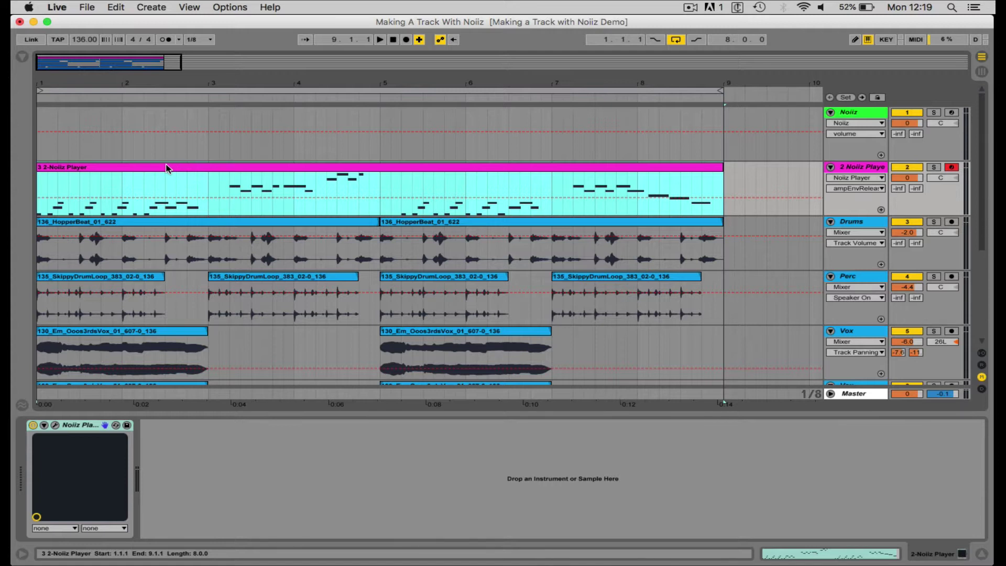
- Disarm the 2 Noiiz Player track, play its recorded marimba clip with the mix, and hide the device view to show more tracks
left_click(951, 166)
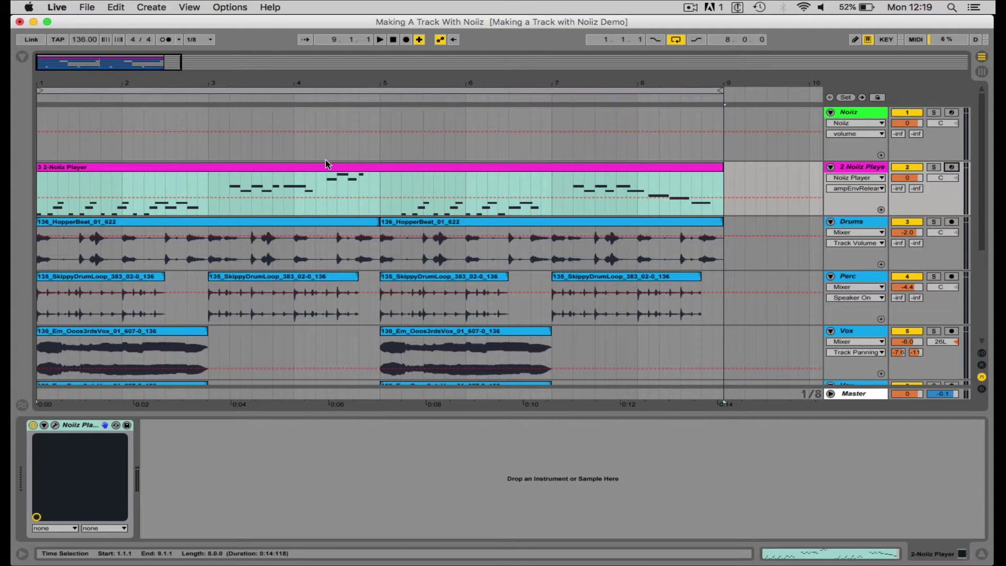
left_click(176, 166)
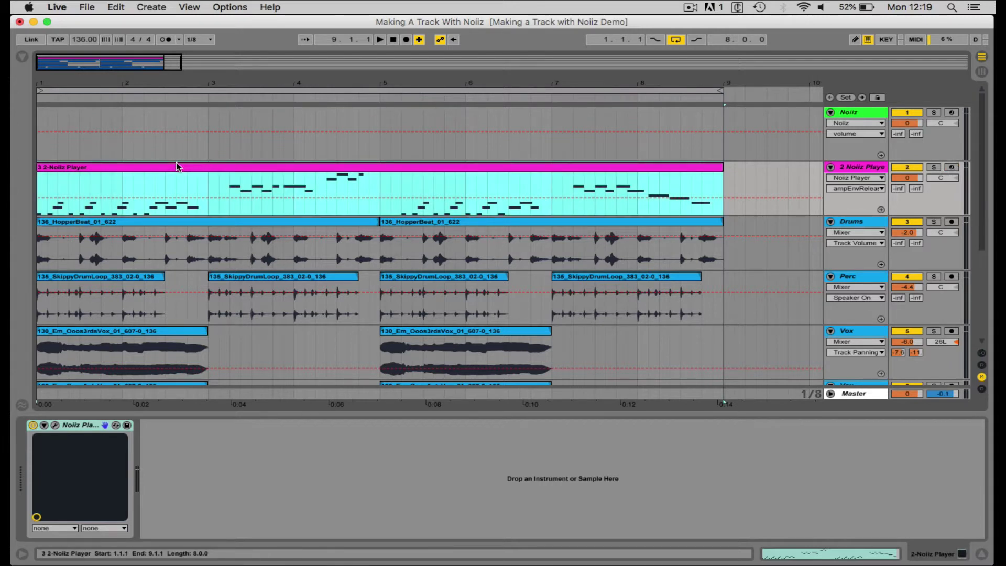
key("space")
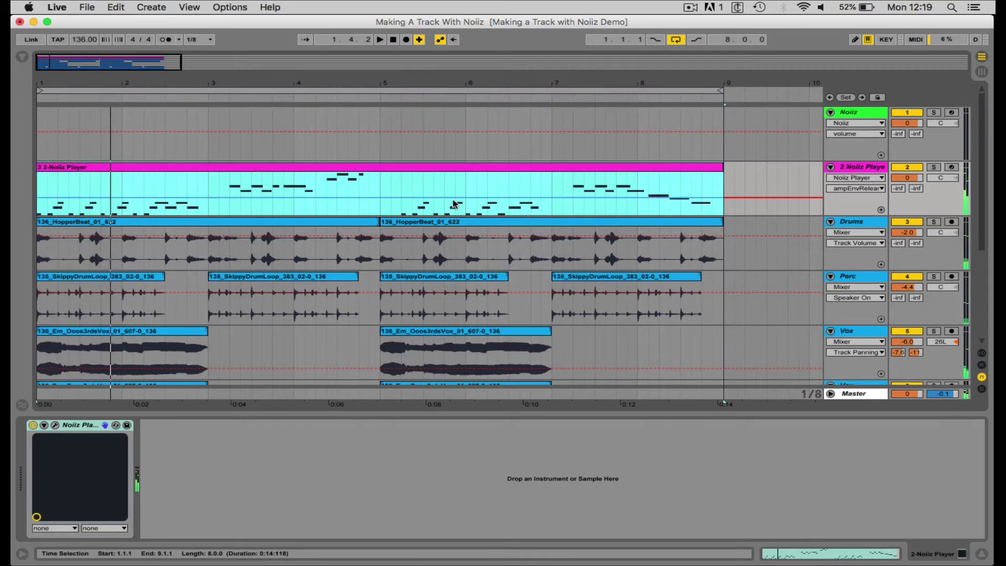
scroll(476, 227, "down", 2)
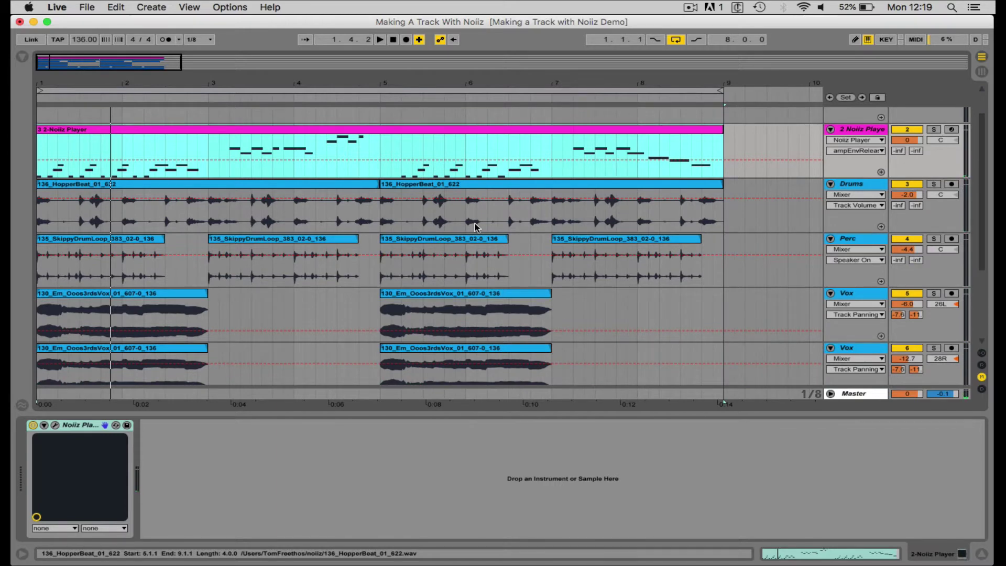
scroll(476, 227, "down", 1)
scroll(475, 227, "up", 1)
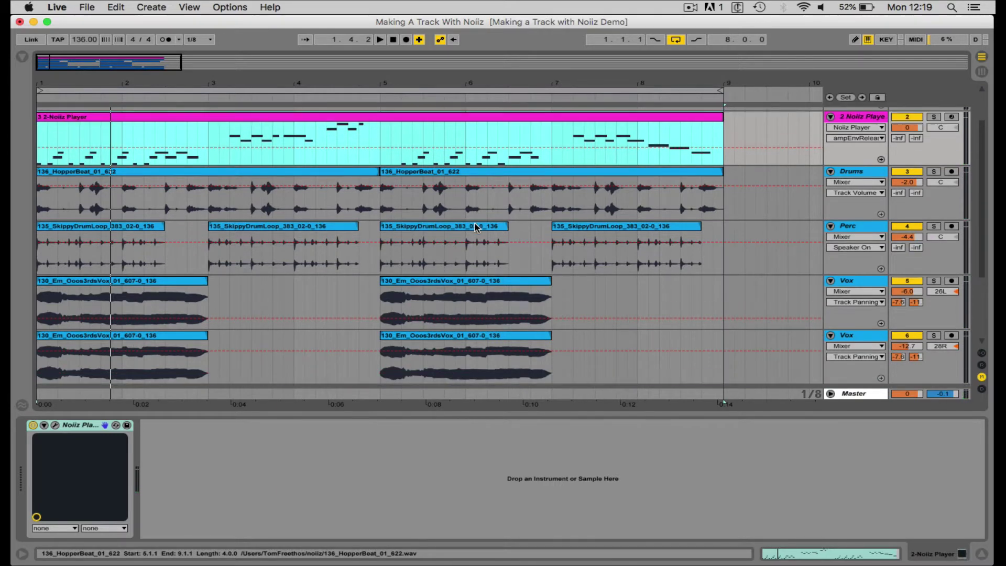
left_click(981, 555)
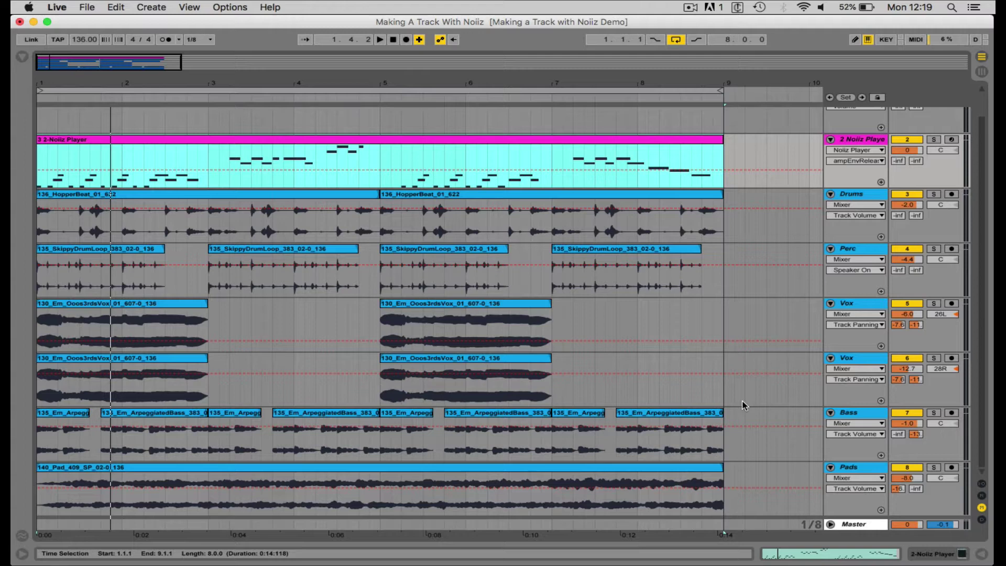
- Insert a MIDI track below 2 Noiiz Player and load the Simpler instrument onto it
left_click(77, 304)
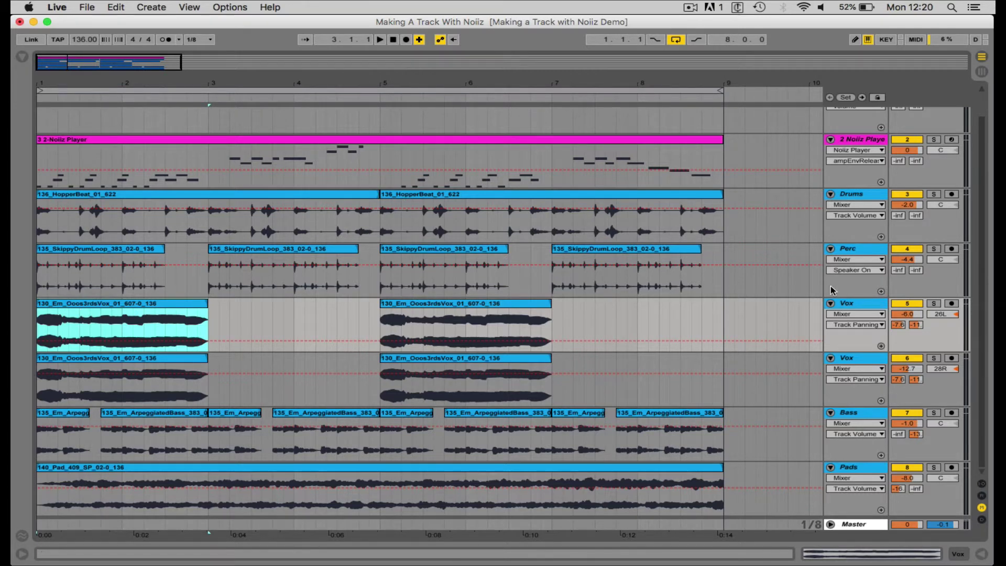
left_click(854, 141)
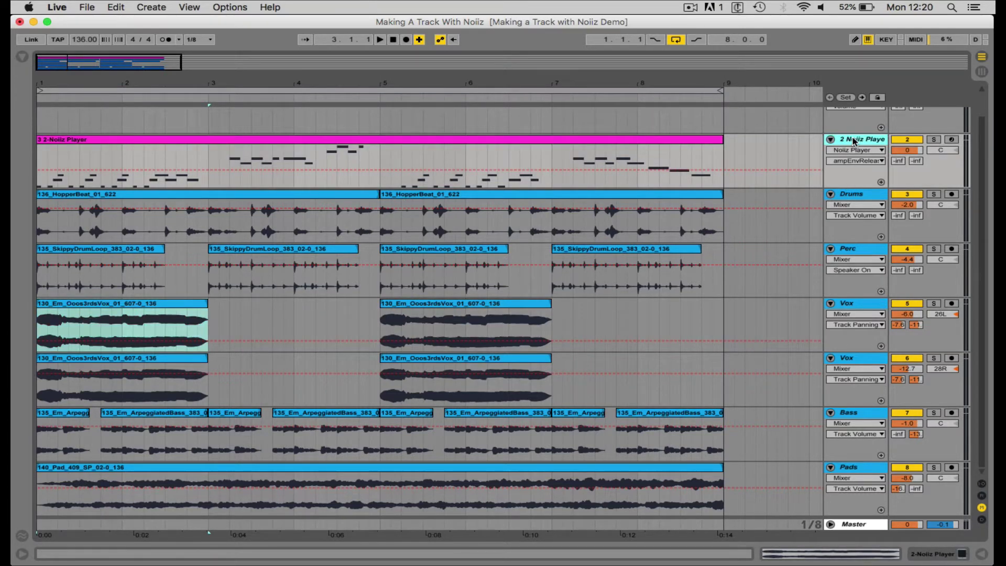
key("super+shift+t")
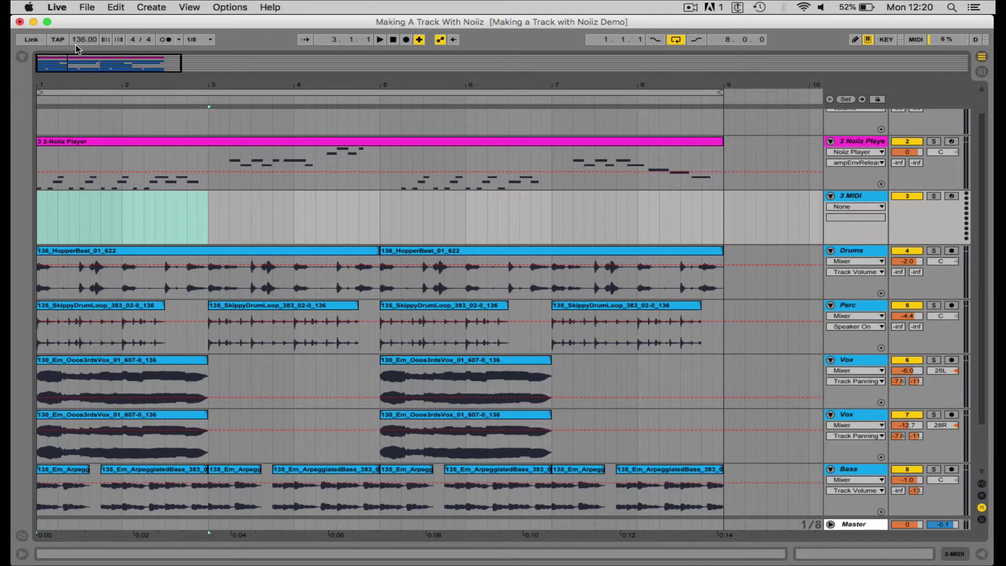
left_click(22, 57)
double_click(142, 180)
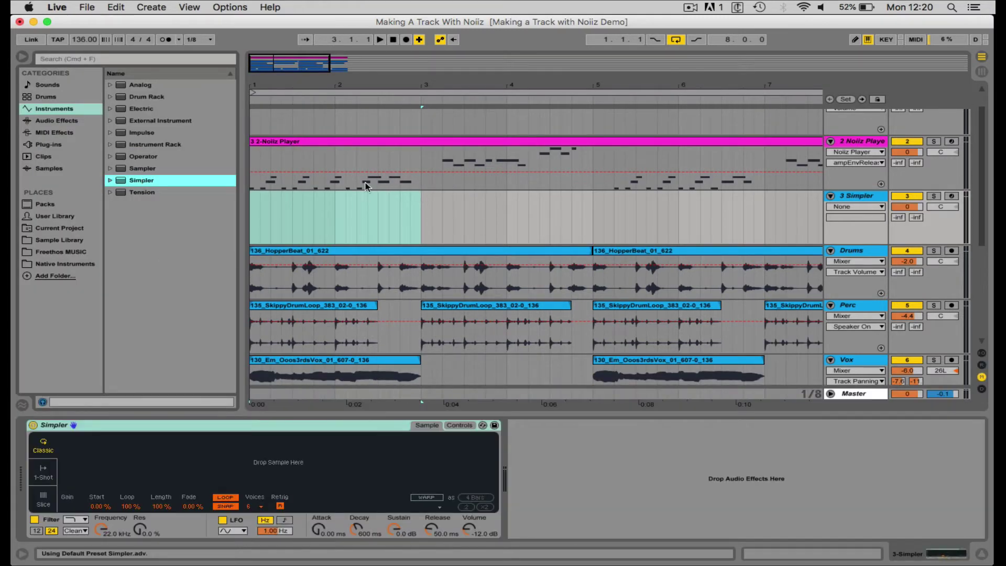
left_click(22, 57)
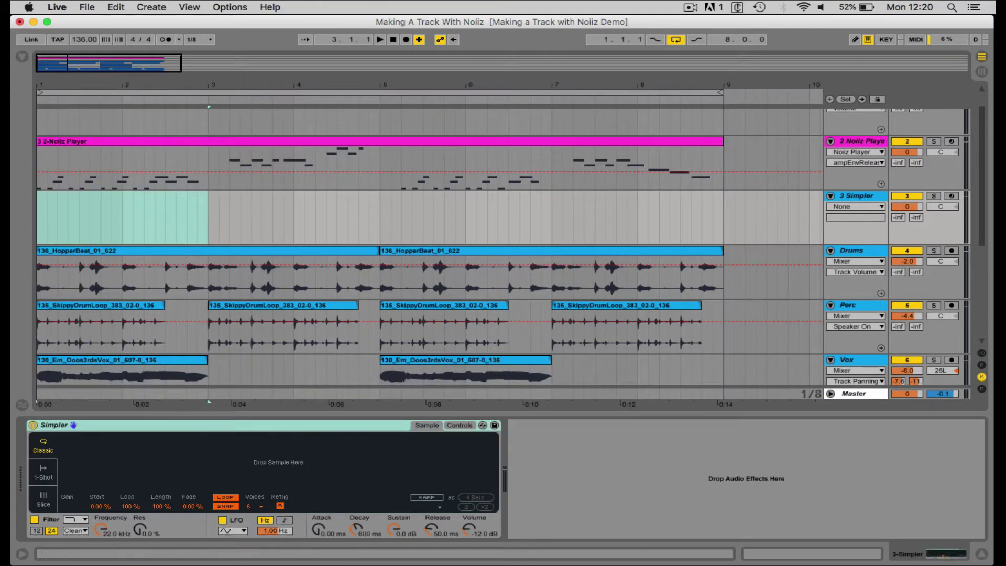
- Load the first 130_Em_Ooos3rdsVox clip from the upper Vox track into Simpler, and record-arm only the Simpler track
scroll(85, 361, "down", 3)
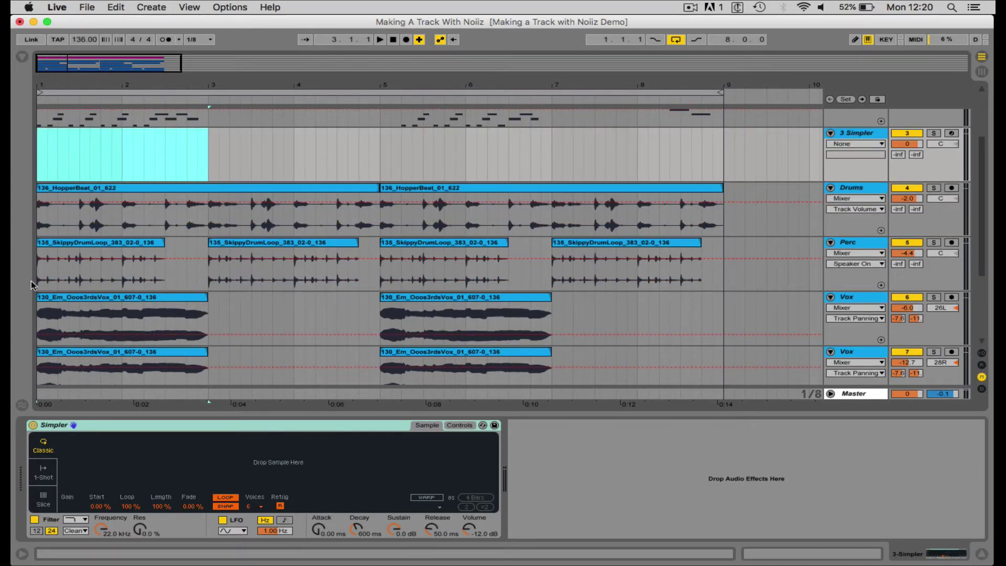
left_click(80, 297)
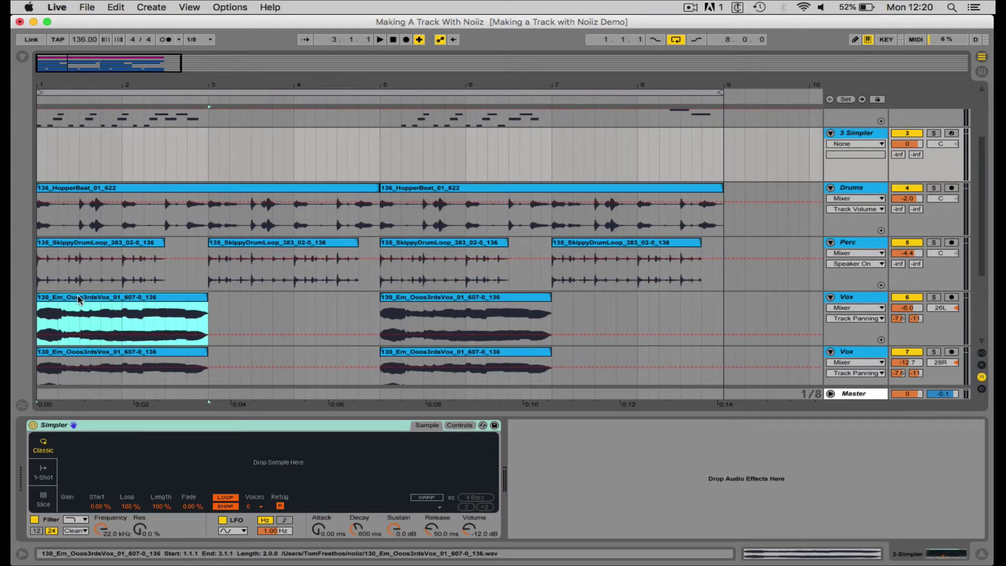
left_click_drag(78, 298, 125, 465)
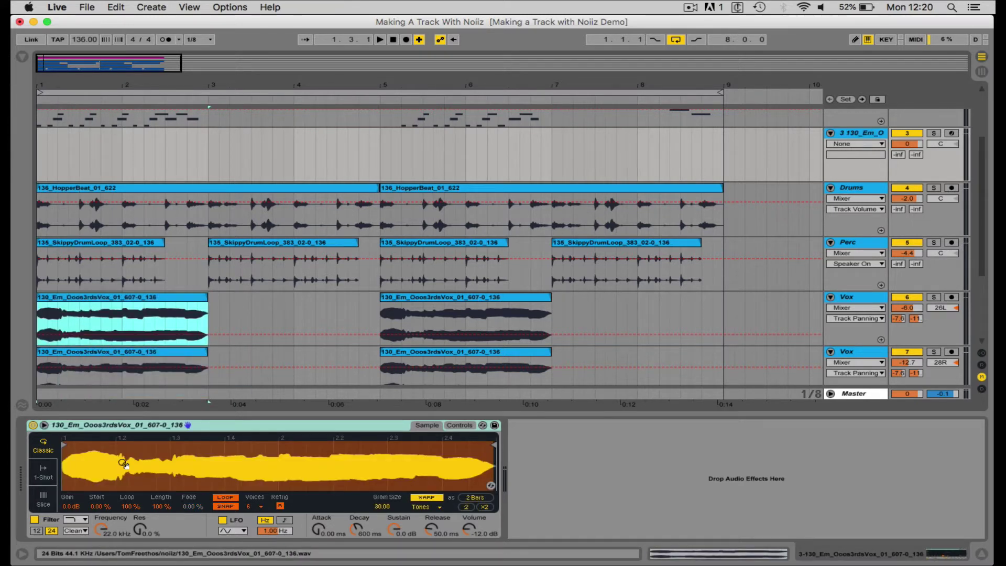
left_click(953, 297)
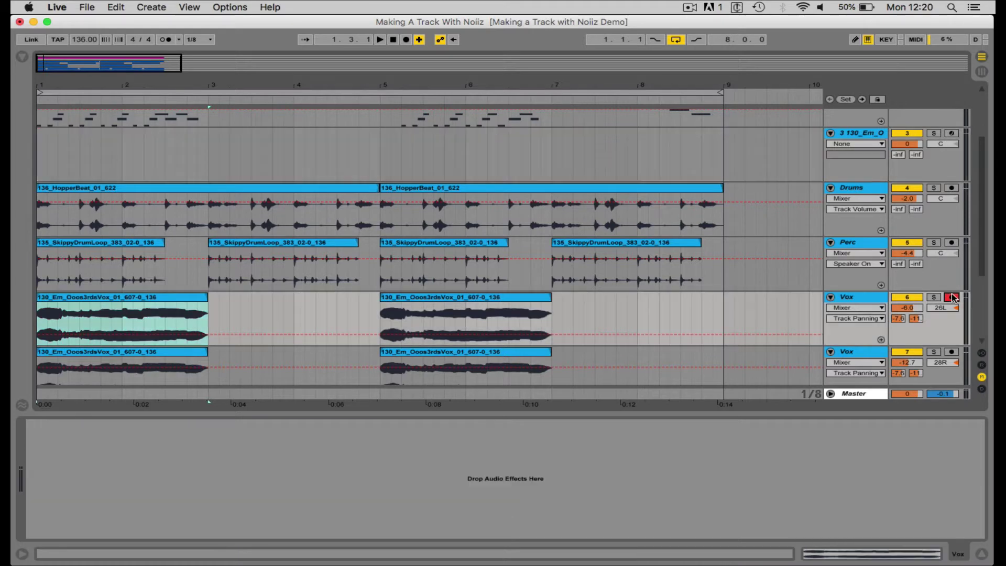
left_click(952, 134)
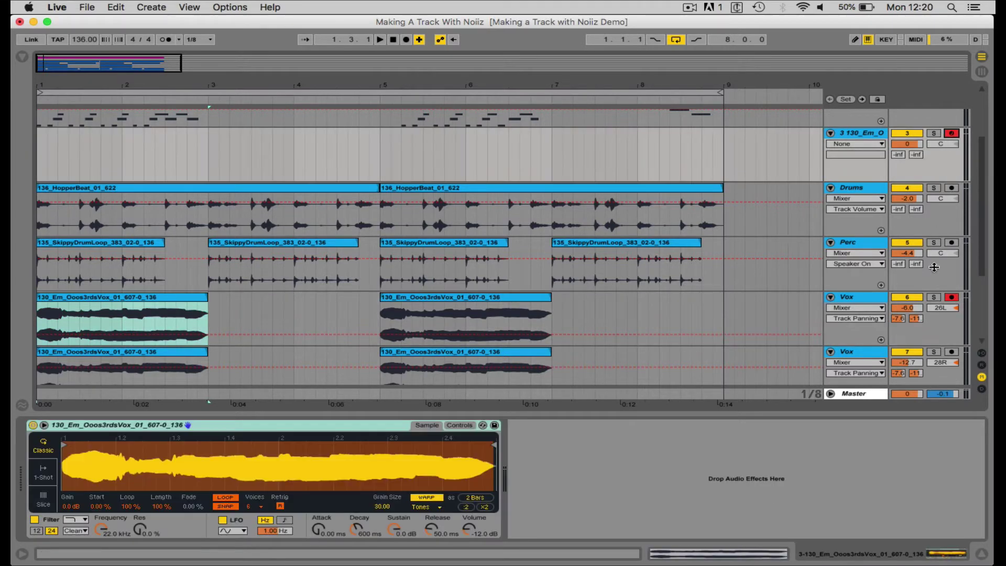
left_click(953, 297)
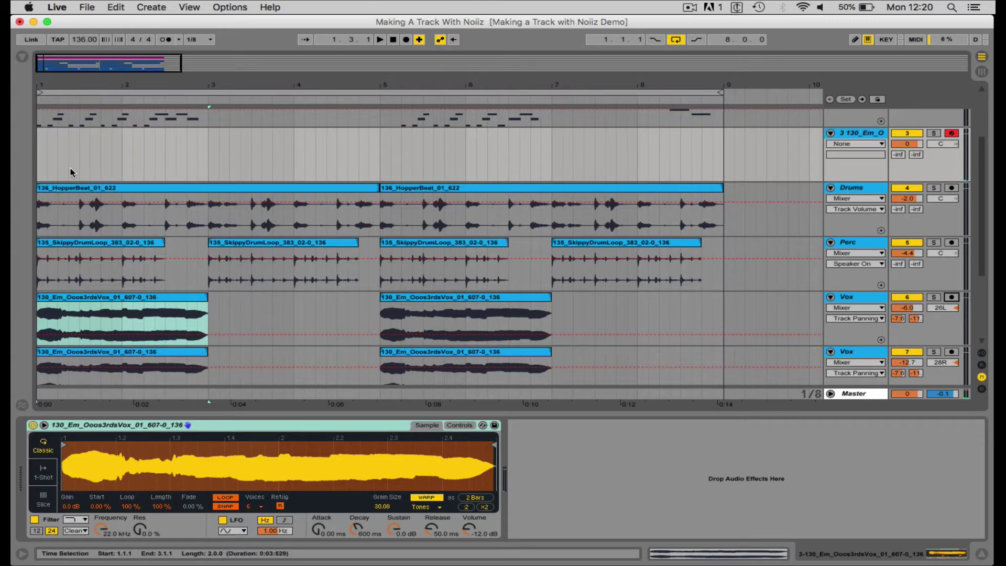
- Copy the marimba MIDI clip from the 2 Noiiz Player track to bar 1 of the Simpler track
scroll(197, 153, "up", 3)
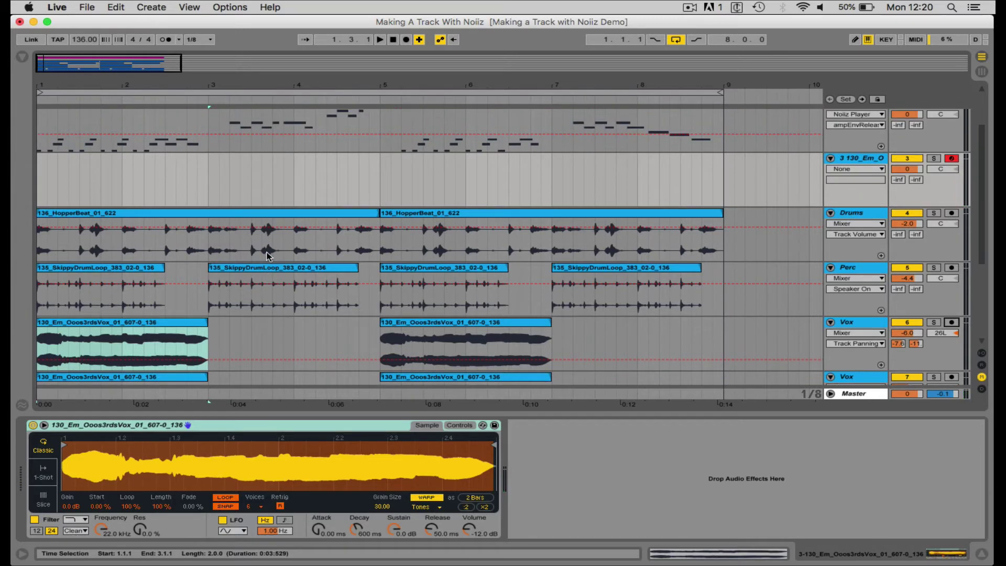
left_click(196, 153)
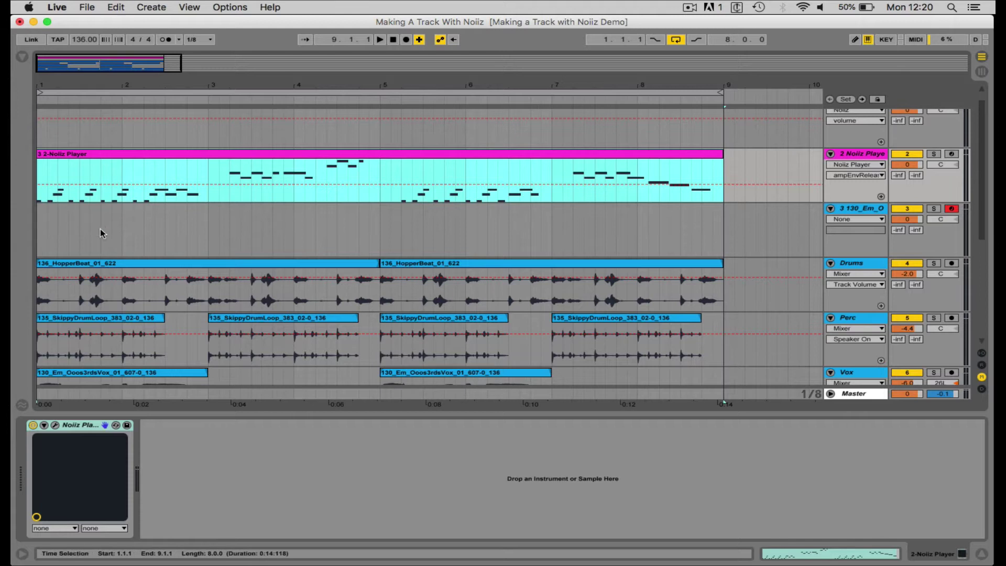
left_click(39, 217)
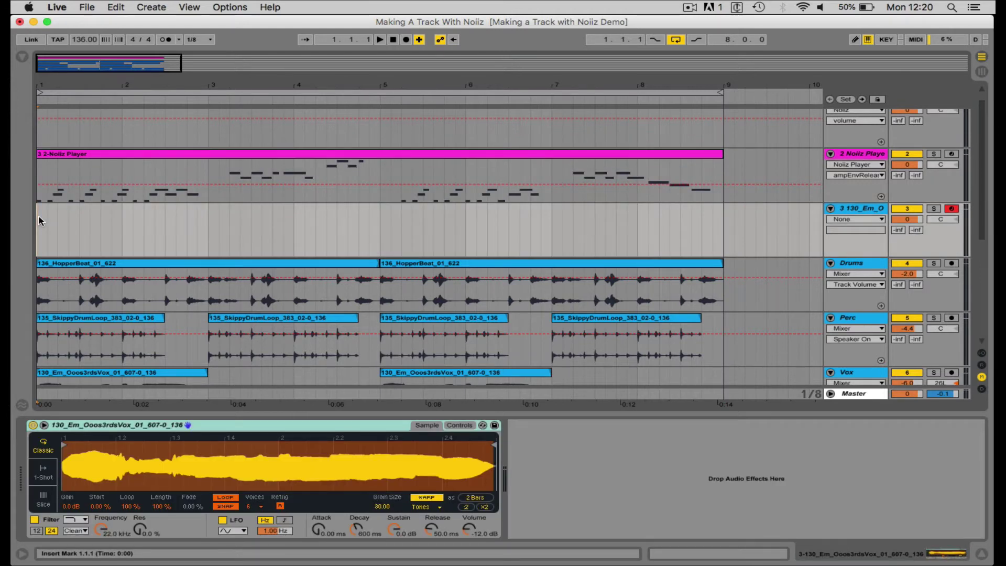
key("super+v")
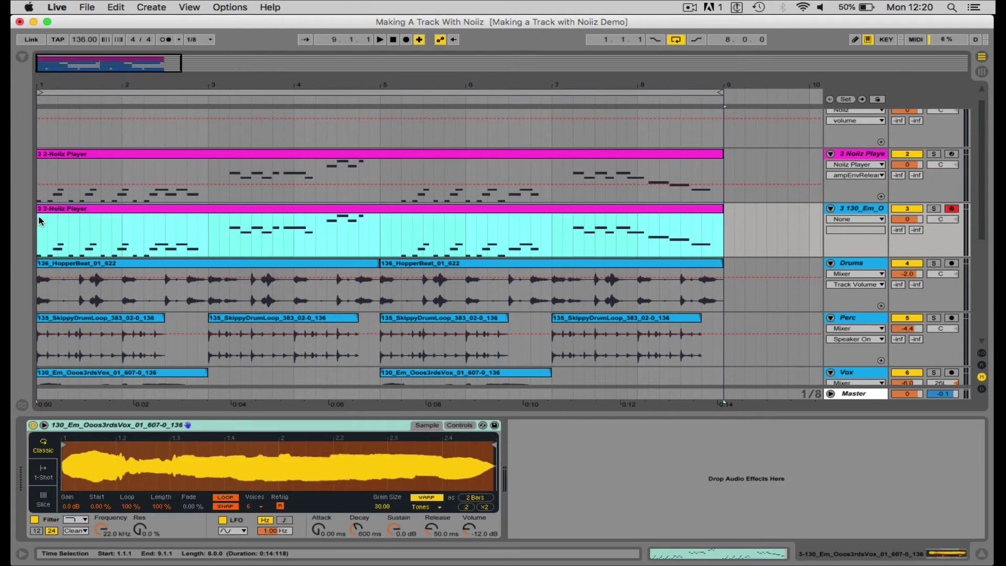
left_click(102, 206)
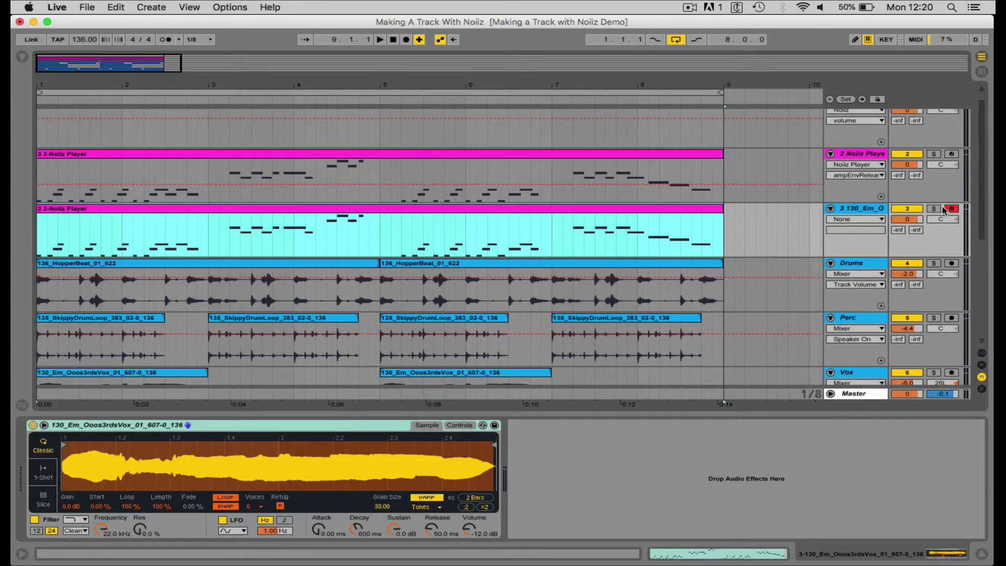
- Audition the Simpler and 2 Noiiz Player tracks soloed together, and shorten Simpler's vocal sample to its first beat
left_click(934, 209)
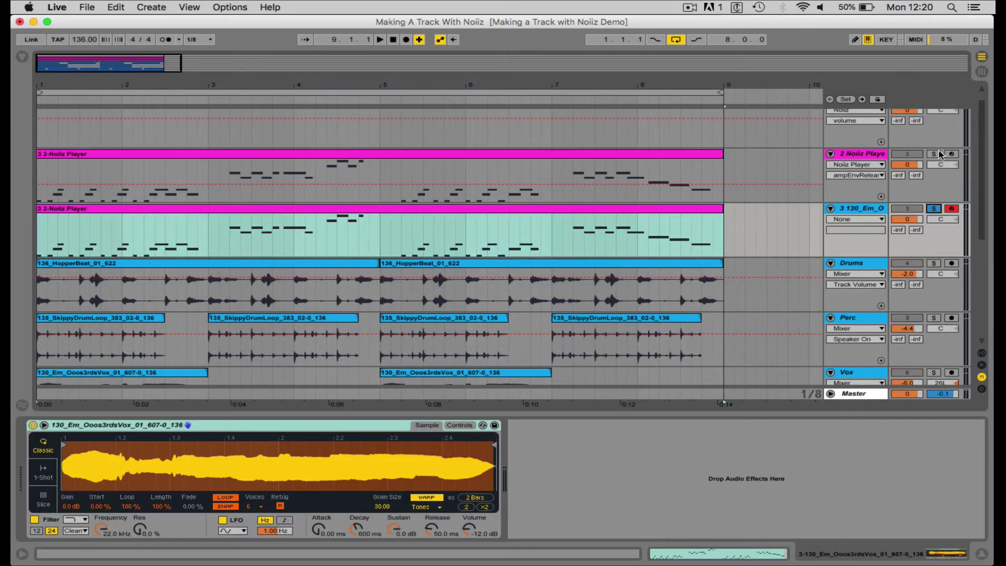
key("space")
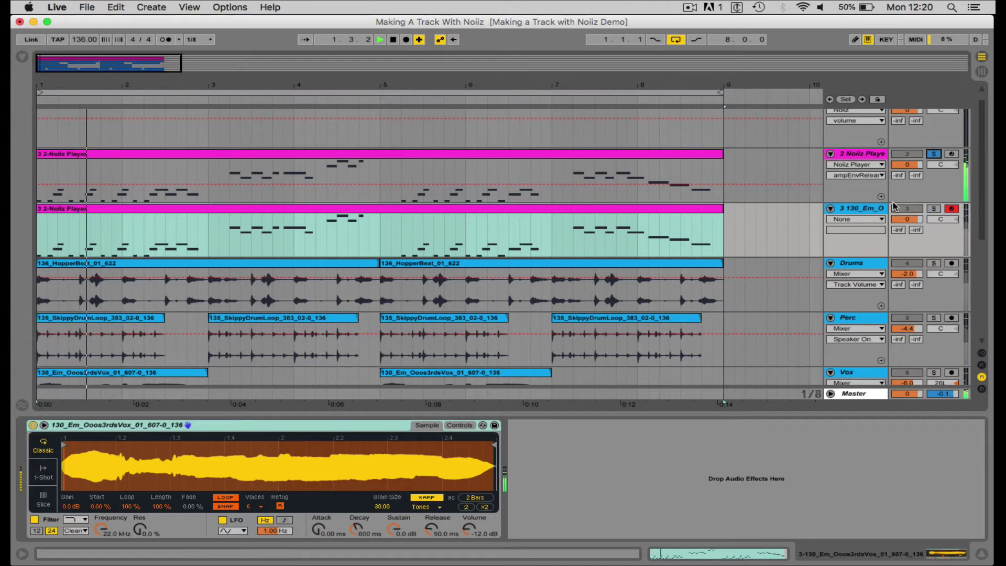
left_click(934, 208, "super")
key("space")
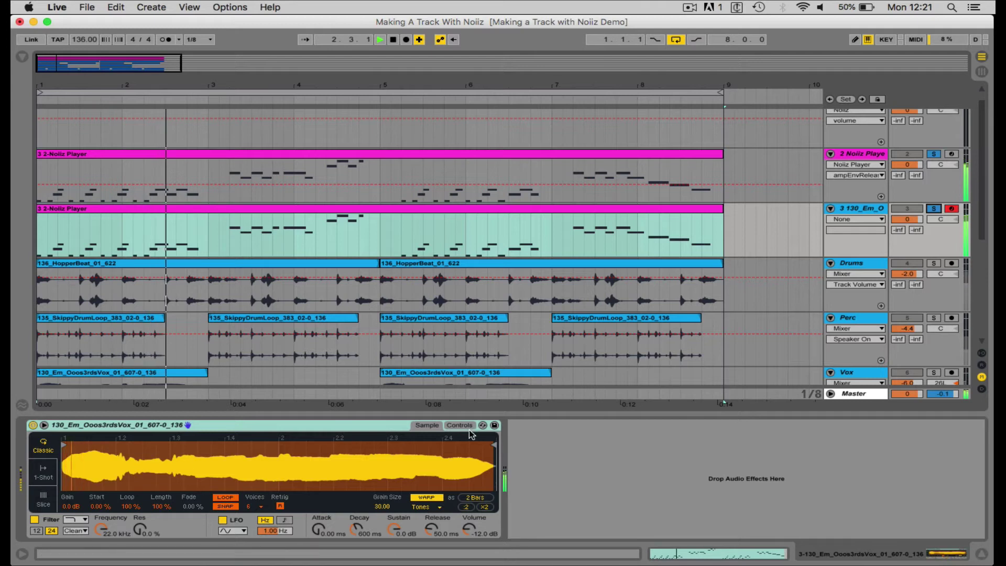
left_click_drag(491, 442, 110, 442)
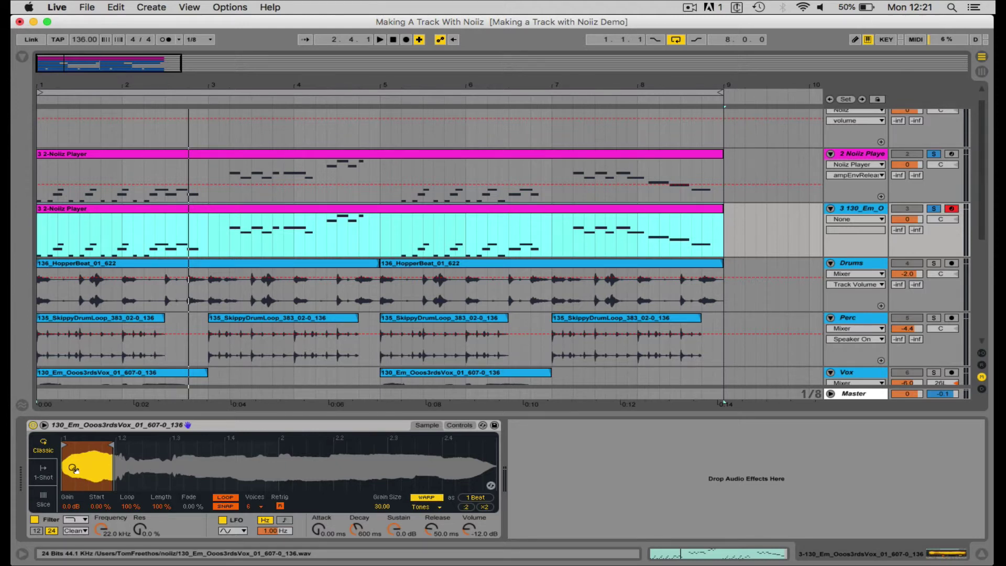
- Transpose all notes of the Simpler track's MIDI clip down four semitones to C3-F4, and play it with the marimba
double_click(150, 219)
left_click_drag(580, 471, 362, 374)
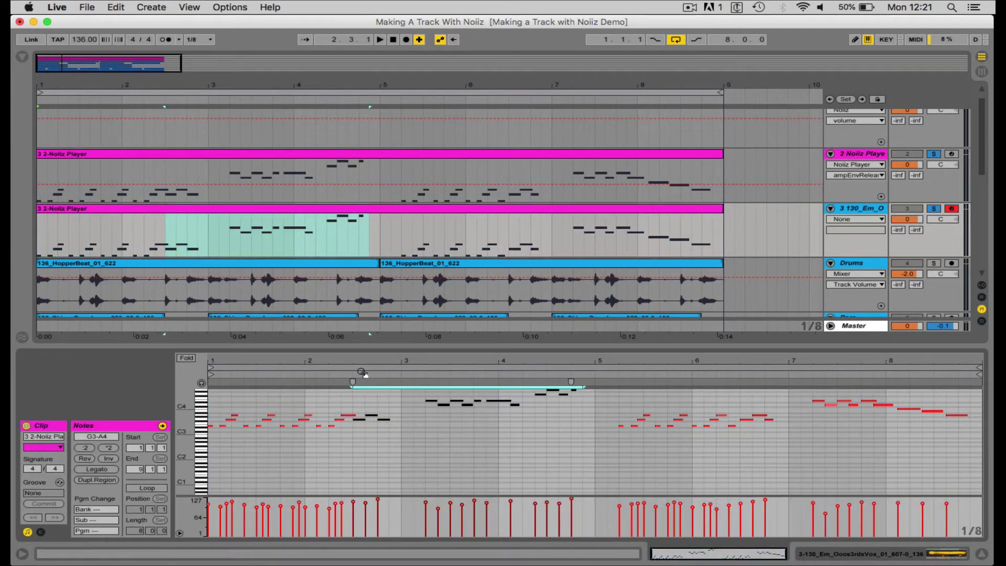
key("super+a")
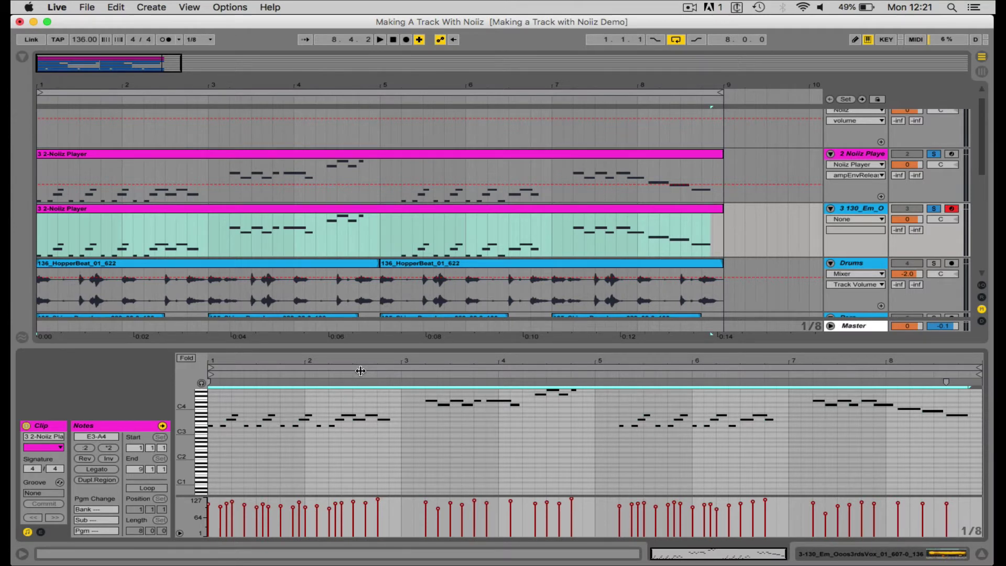
key("Down")
key("Down")
key("Down")
key("Down")
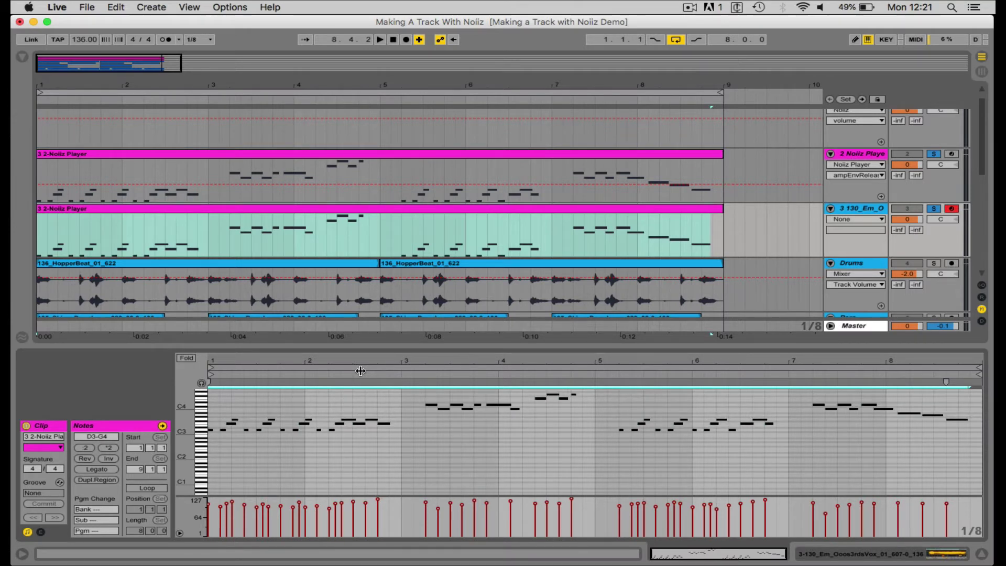
left_click(78, 208)
key("space")
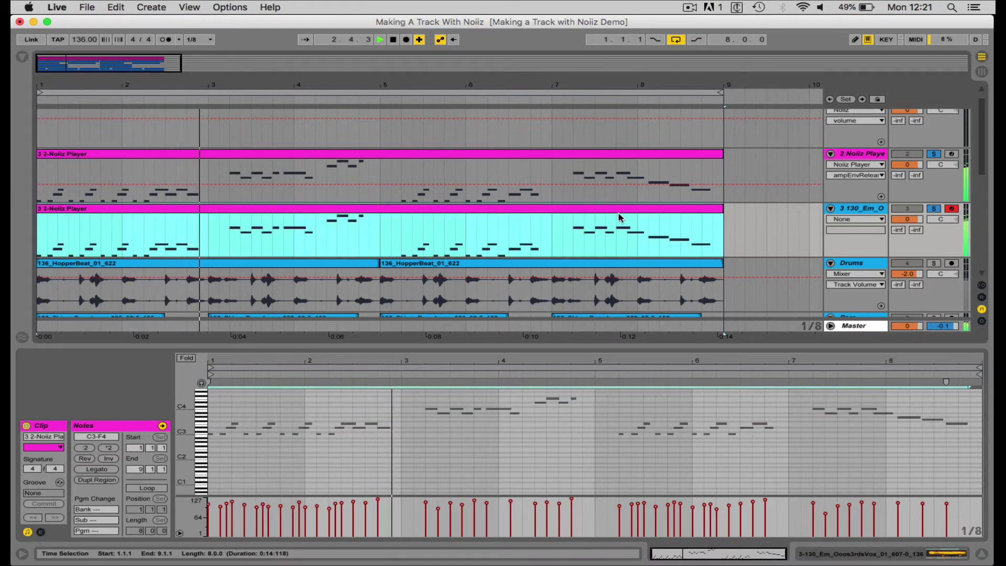
- Stop playback and delete bars 1-2 and 5-6 from the Simpler track's MIDI clip
key("space")
scroll(191, 246, "down", 5)
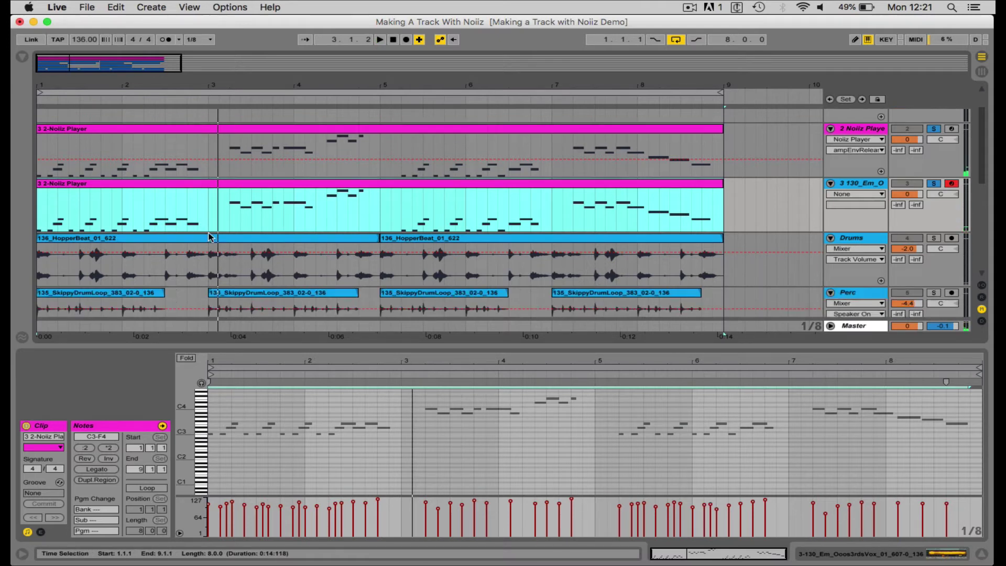
scroll(196, 251, "up", 3)
scroll(200, 256, "down", 5)
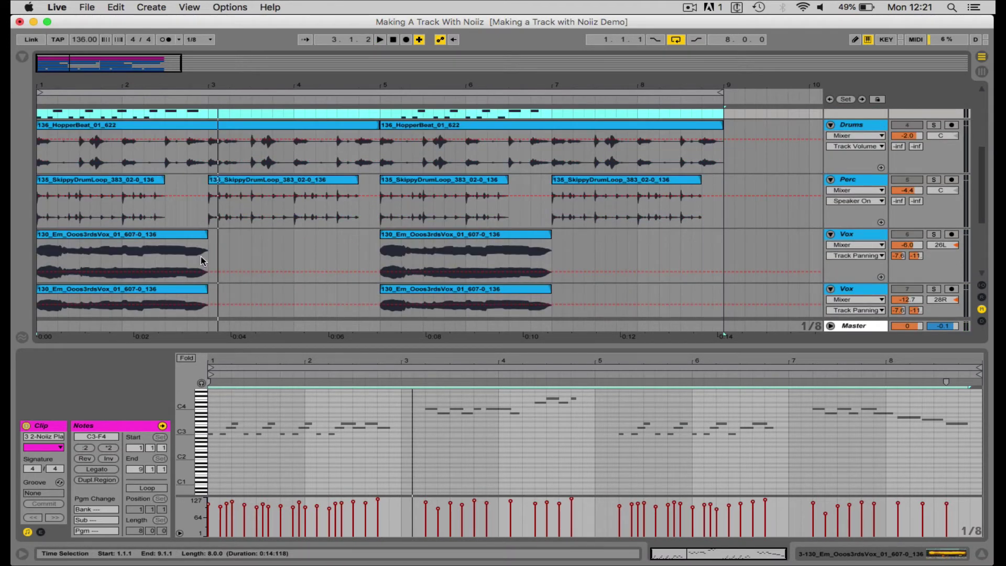
left_click_drag(208, 256, 344, 243)
scroll(320, 242, "up", 4)
scroll(299, 243, "down", 1)
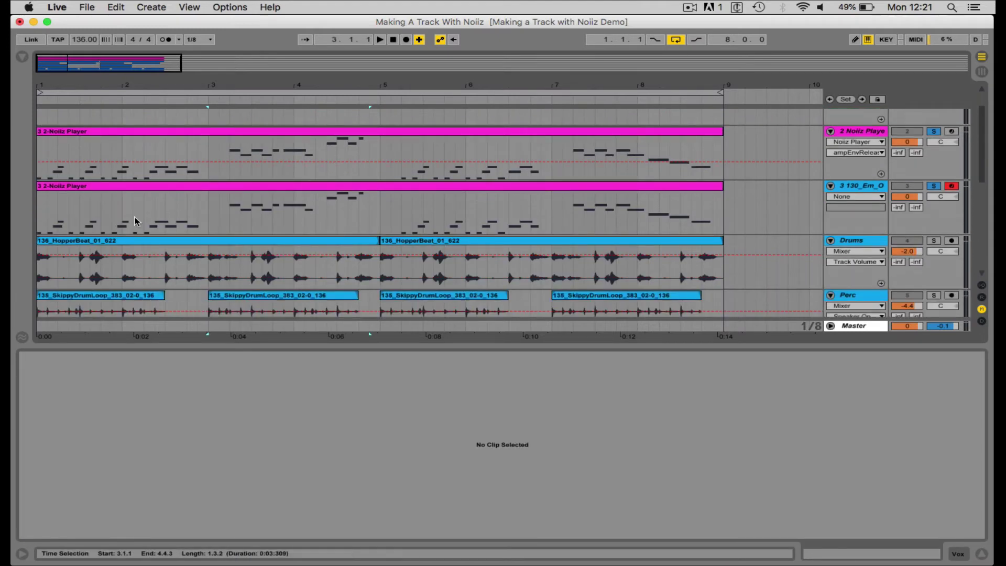
left_click_drag(205, 209, 32, 219)
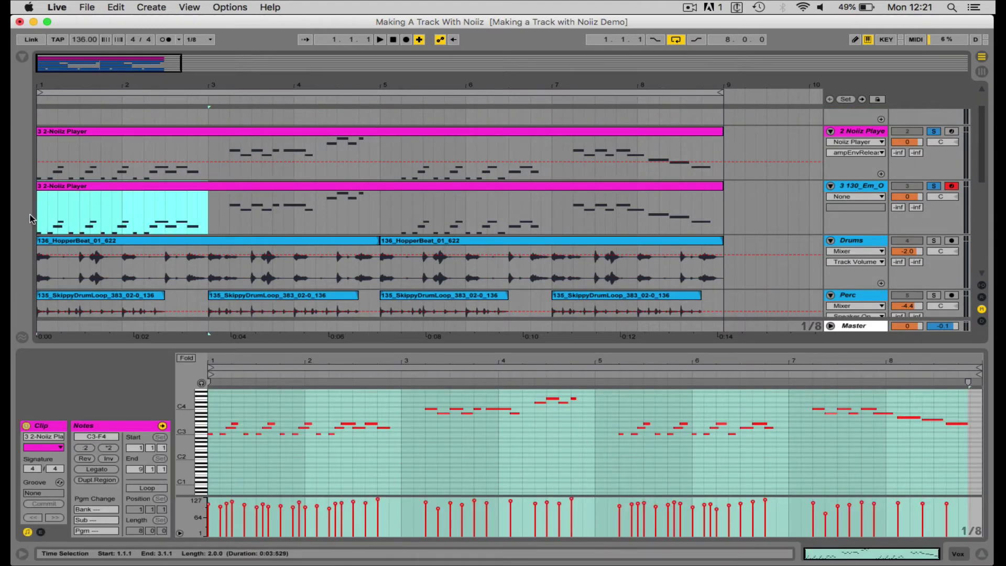
left_click_drag(379, 212, 549, 213)
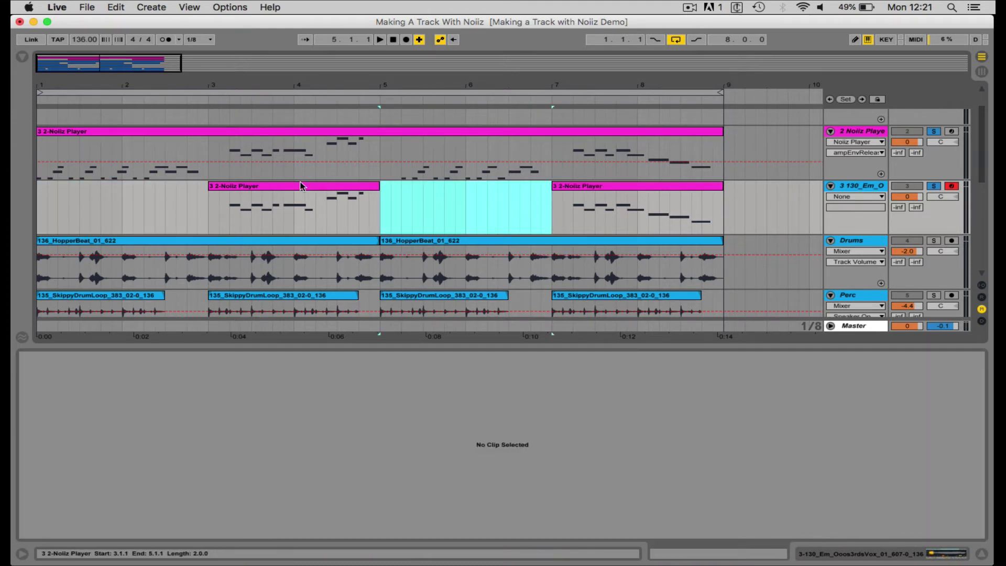
- Audition the Simpler clip at bar 3 with the marimba, and transpose its notes down one octave to A#2-F3
left_click(285, 186)
key("space")
scroll(304, 225, "down", 2)
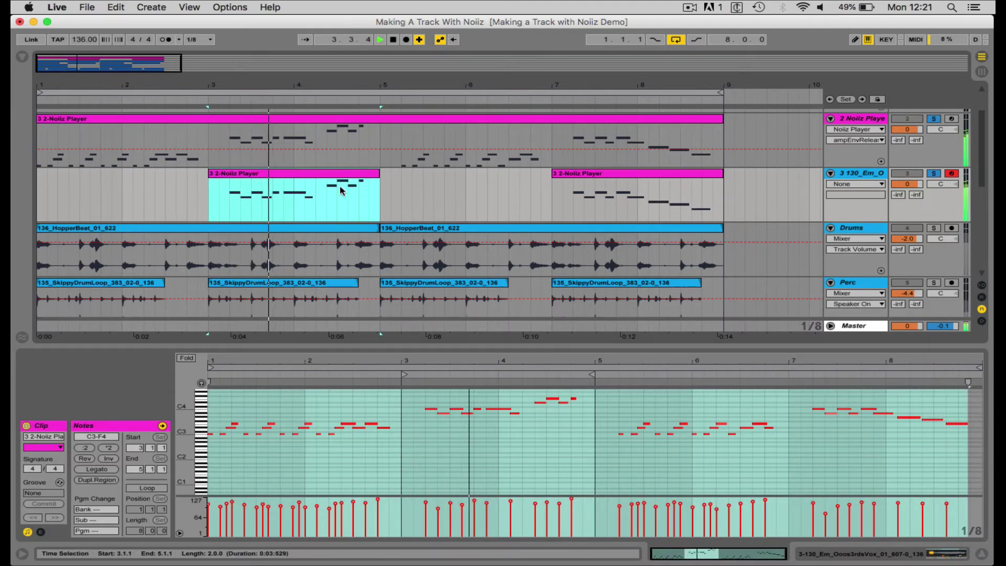
scroll(314, 247, "up", 2)
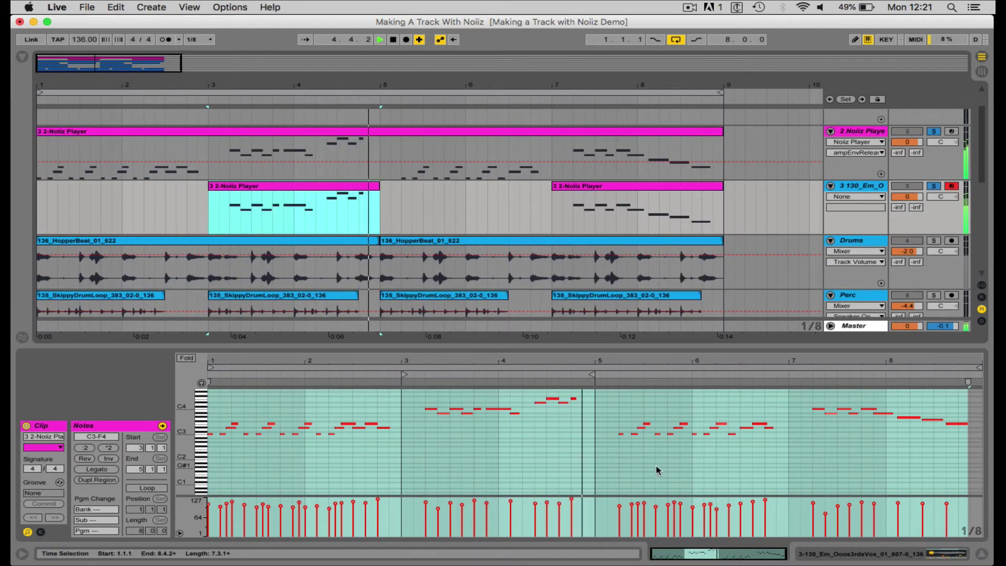
key("space")
left_click_drag(576, 456, 419, 379)
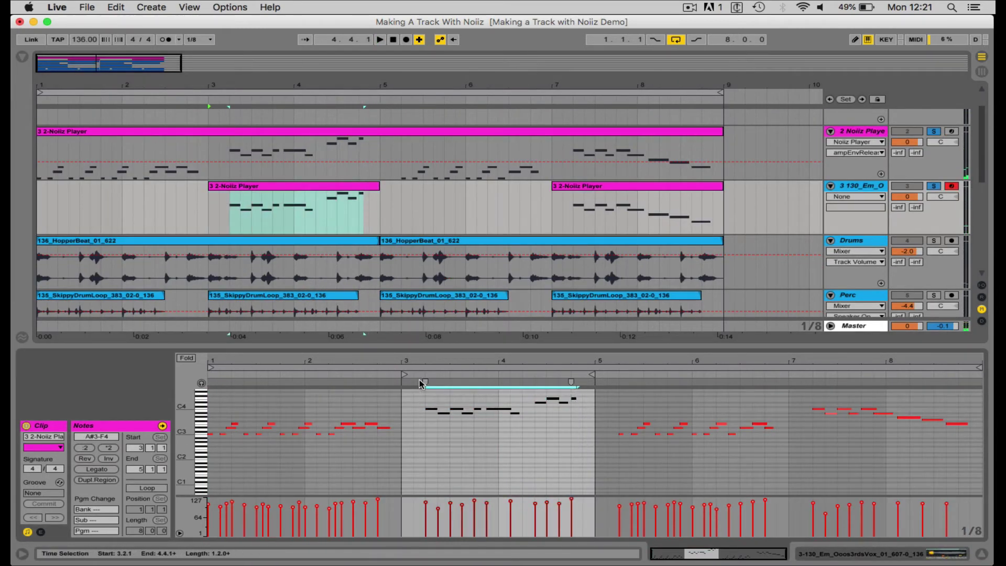
key("shift+Down")
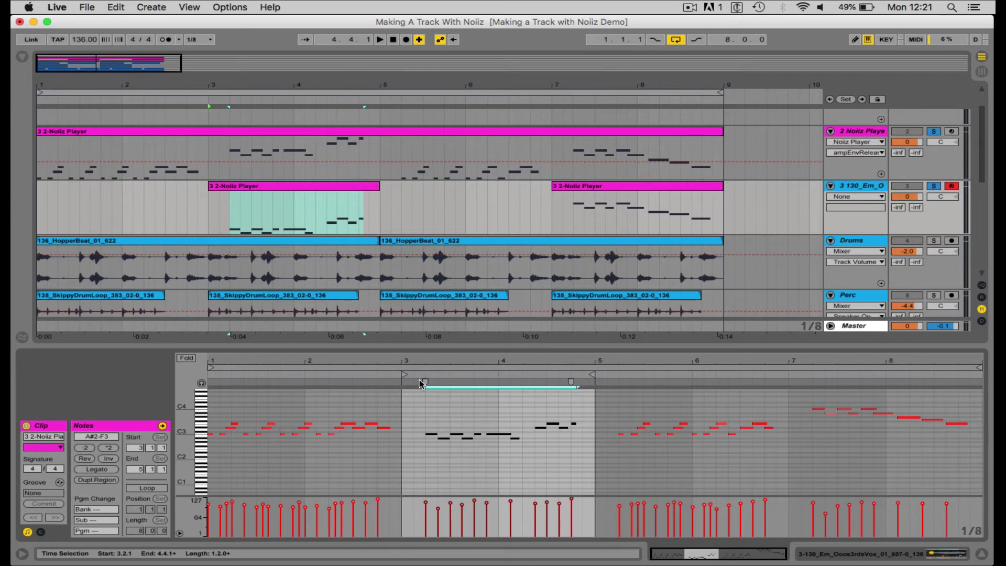
key("space")
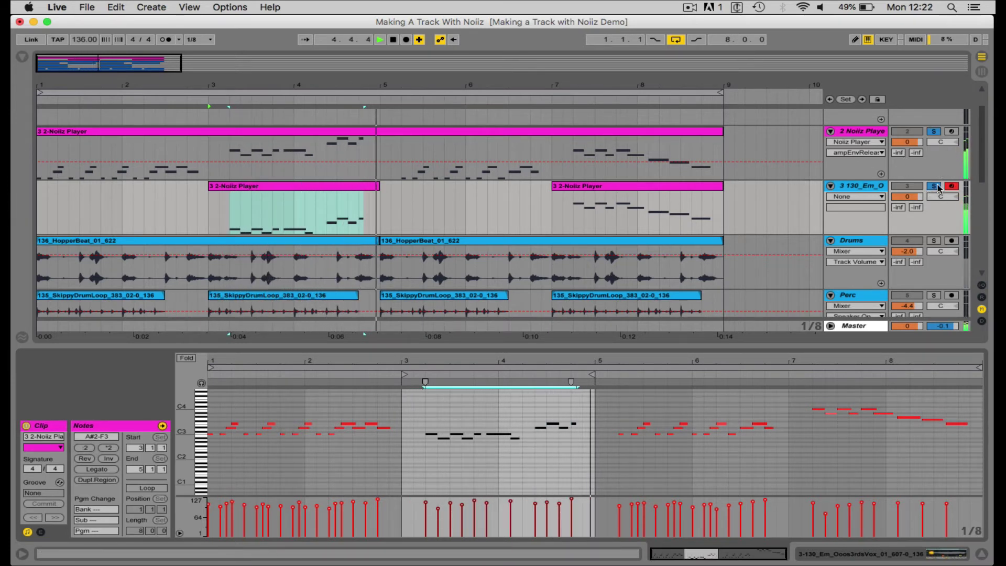
- Unsolo the 2 Noiiz Player and Simpler tracks, and play the full mix from the Simpler clip at bar 7
key("space")
left_click(933, 131)
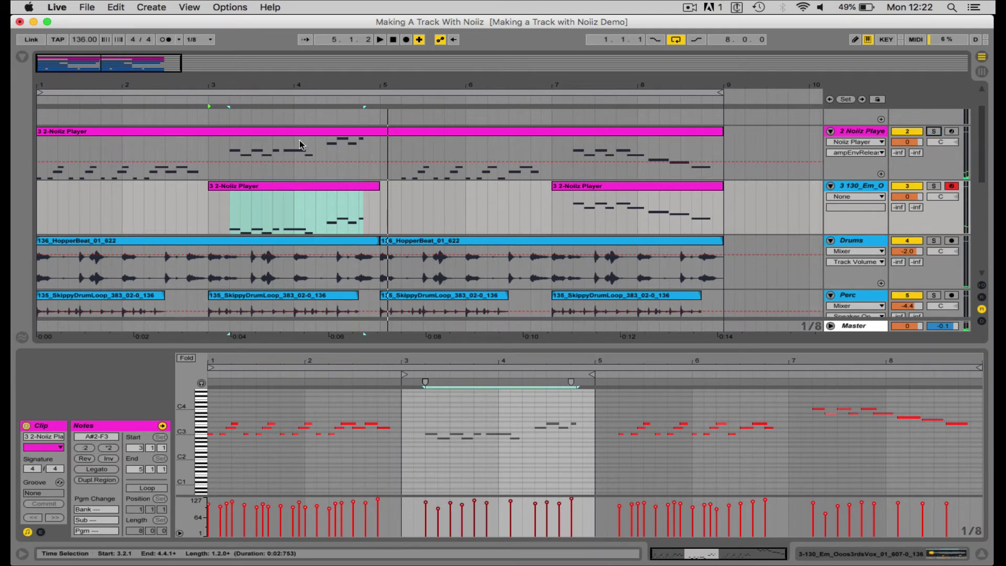
left_click(291, 188)
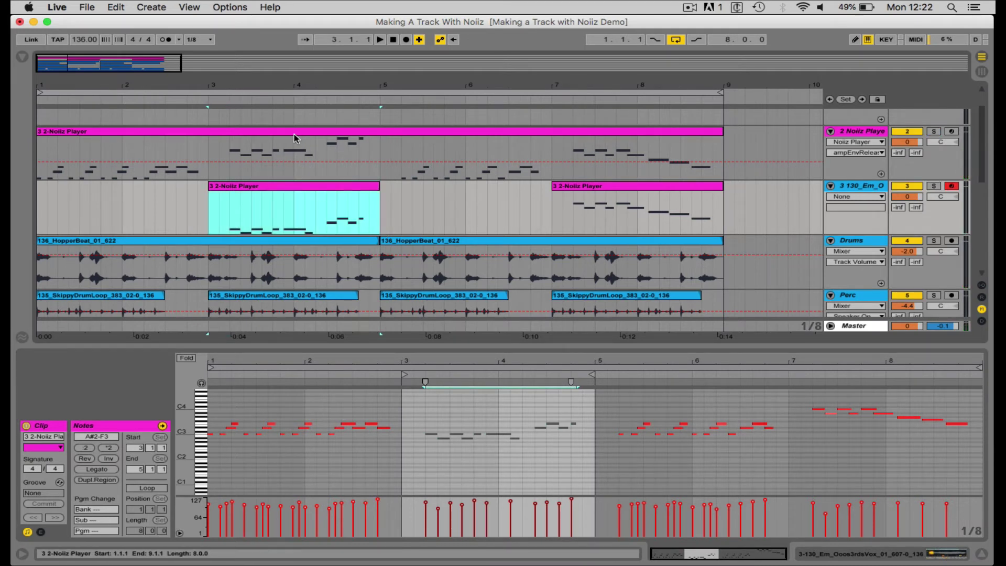
left_click(612, 185)
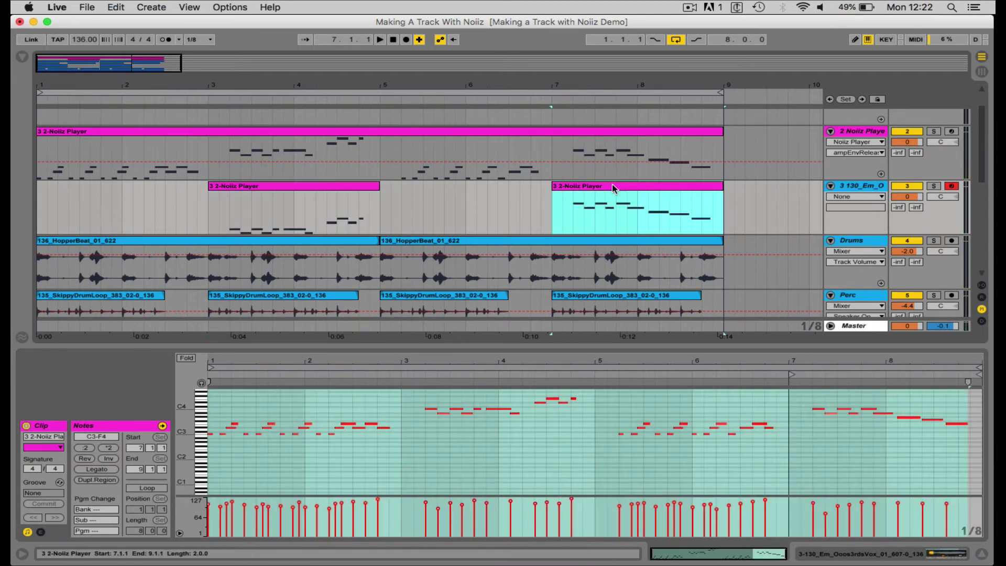
key("space")
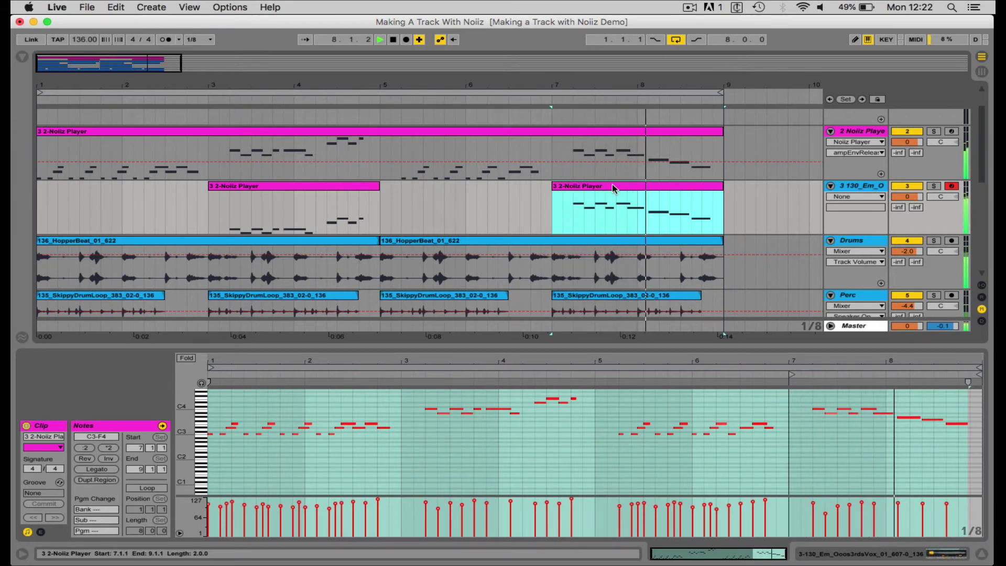
key("space")
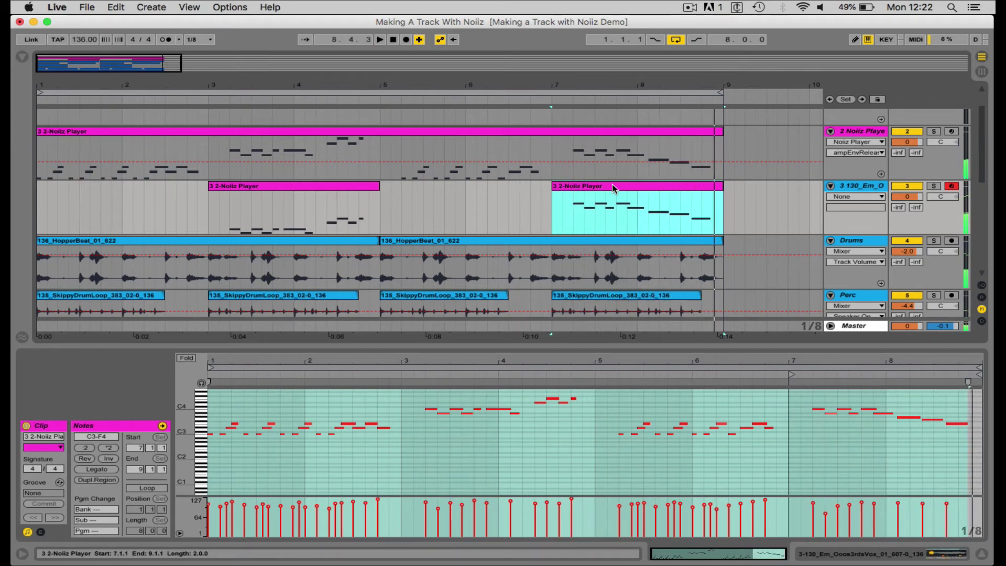
- Play the full mix from bar 1 and raise the Simpler track's sends to about -8 dB Reverb and -14 dB Delay
key("Tab")
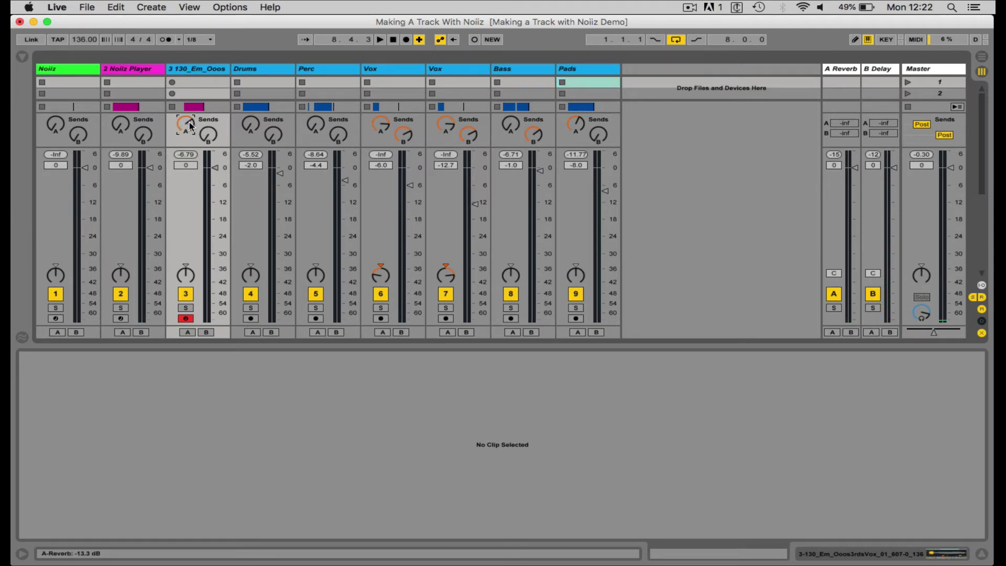
key("Tab")
left_click(81, 244)
key("space")
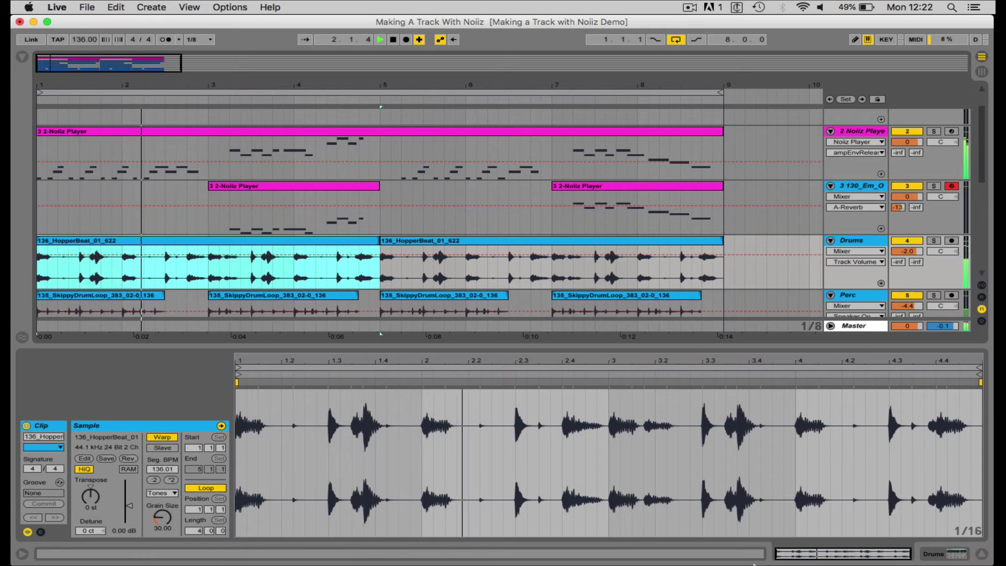
left_click(982, 554)
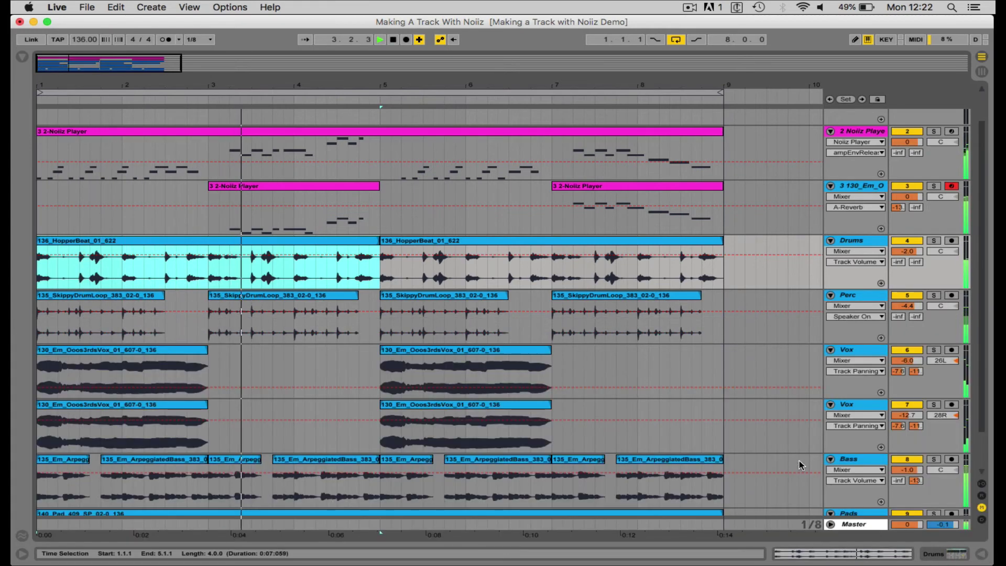
key("Tab")
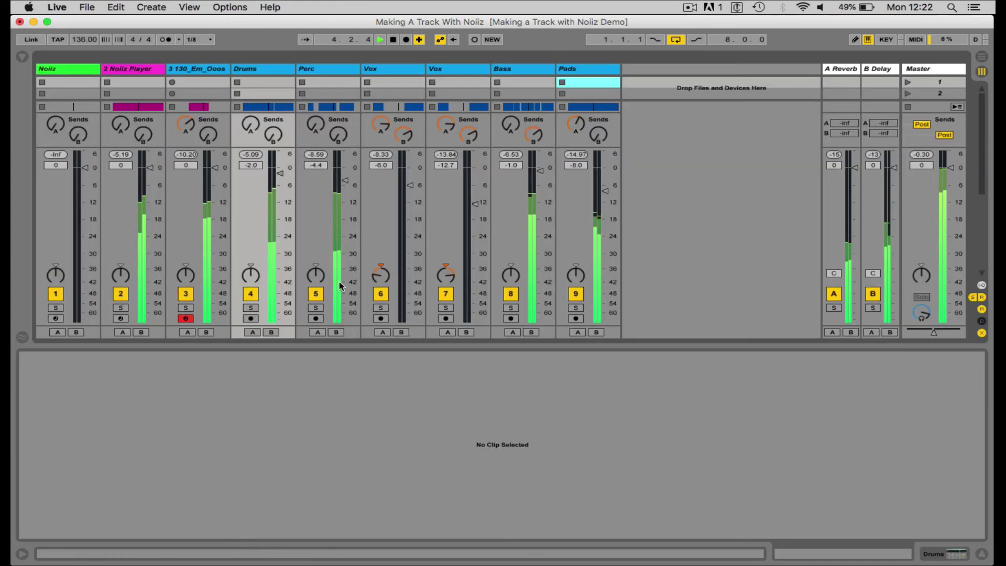
left_click_drag(207, 134, 185, 121)
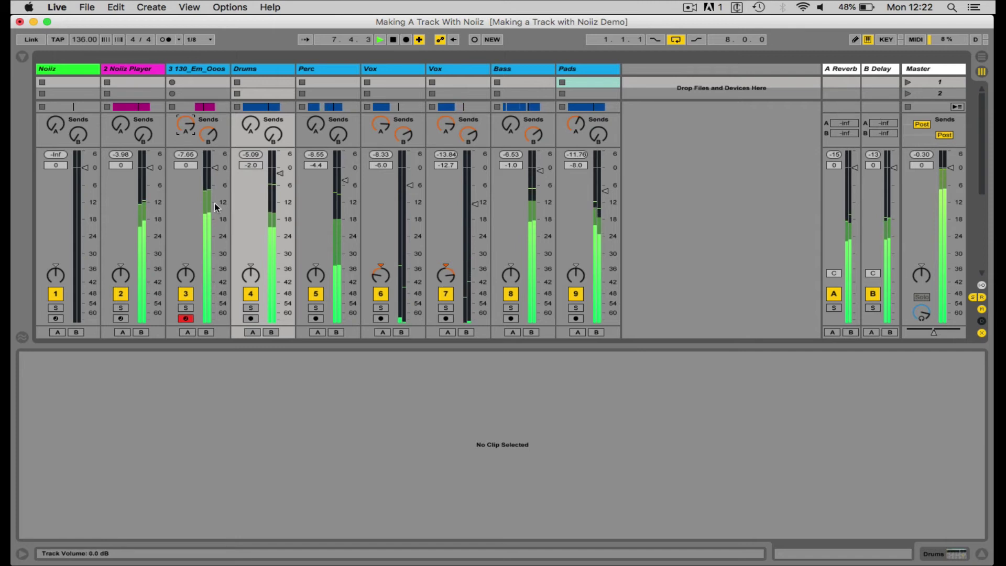
- Lower the Simpler track's volume to -3.2 dB in the mixer and return to the arrangement
left_click_drag(216, 207, 216, 221)
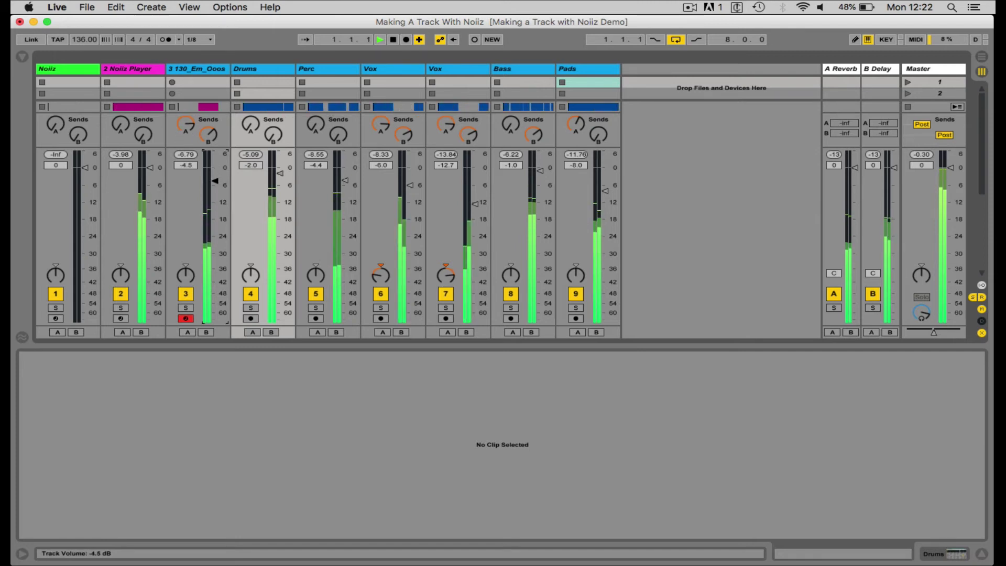
left_click_drag(215, 181, 215, 178)
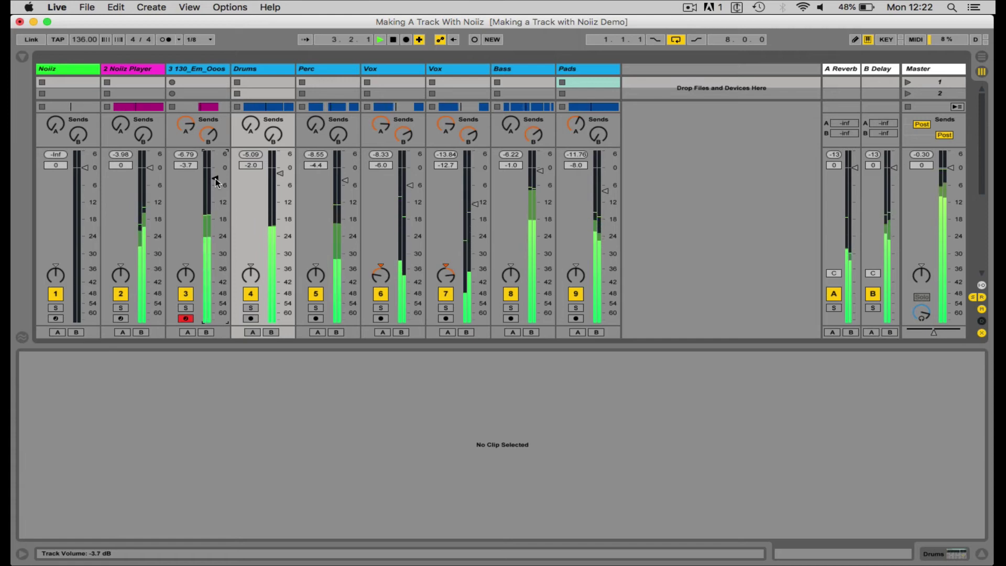
left_click_drag(216, 181, 216, 179)
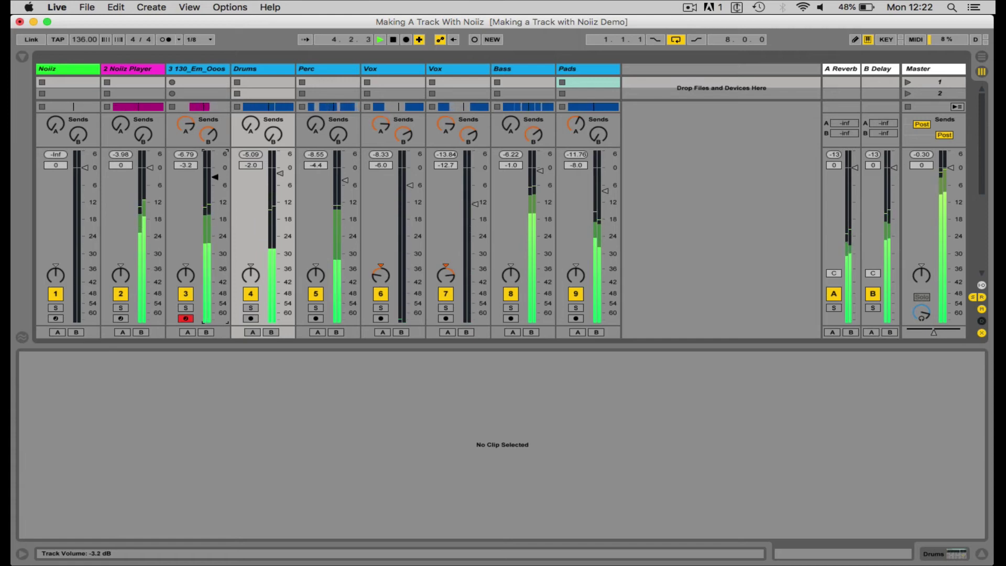
key("Tab")
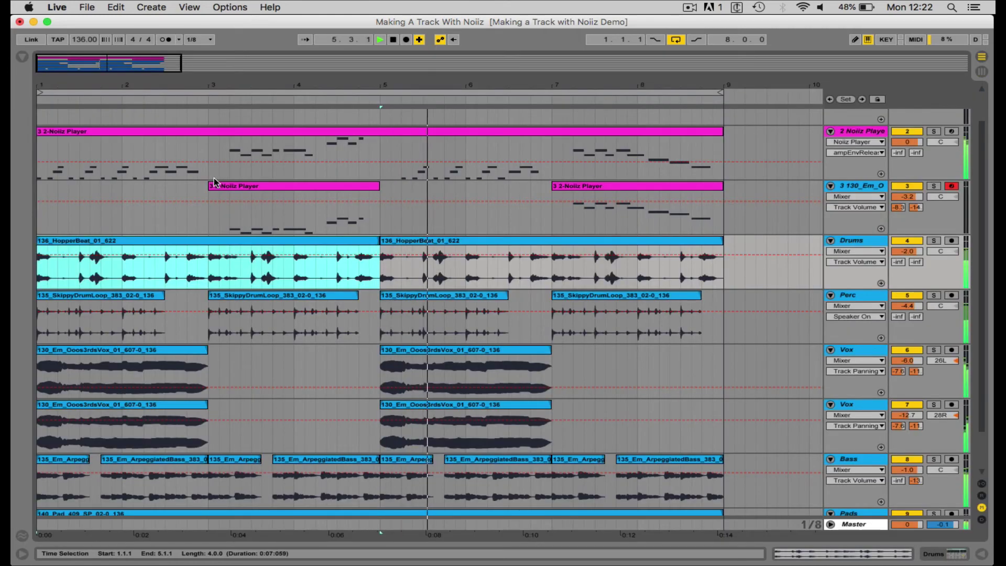
- Stop playback, duplicate the eight-bar section on all tracks to bar 9, and move the loop to bars 9-16
key("minus")
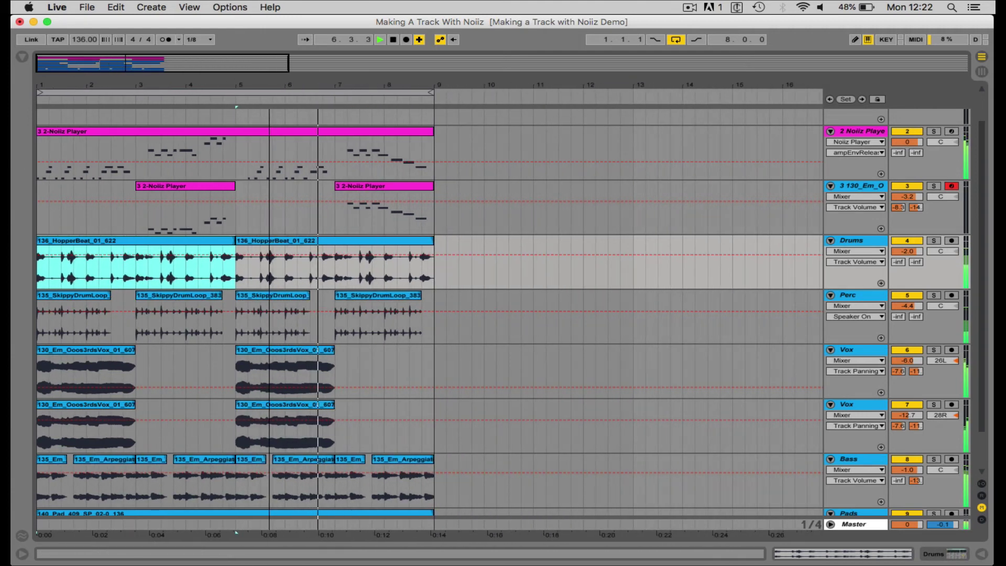
scroll(490, 456, "down", 2)
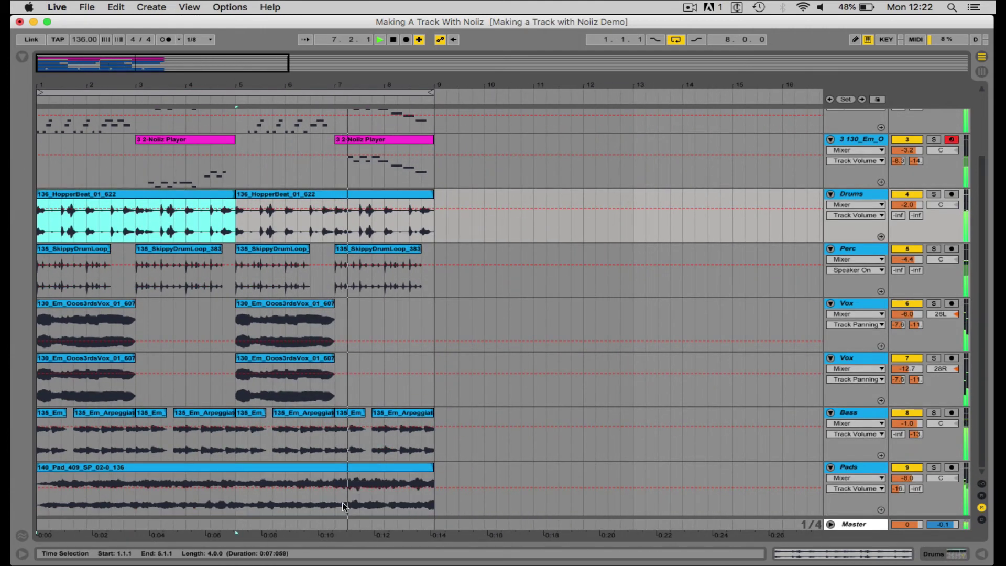
left_click(288, 469)
scroll(287, 429, "up", 3)
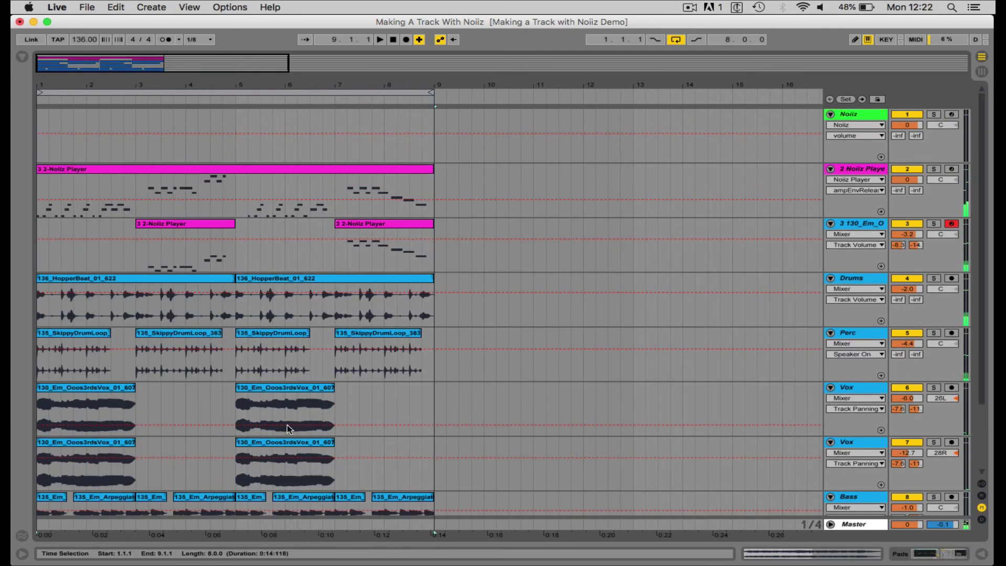
left_click(107, 168, "shift")
key("super+d")
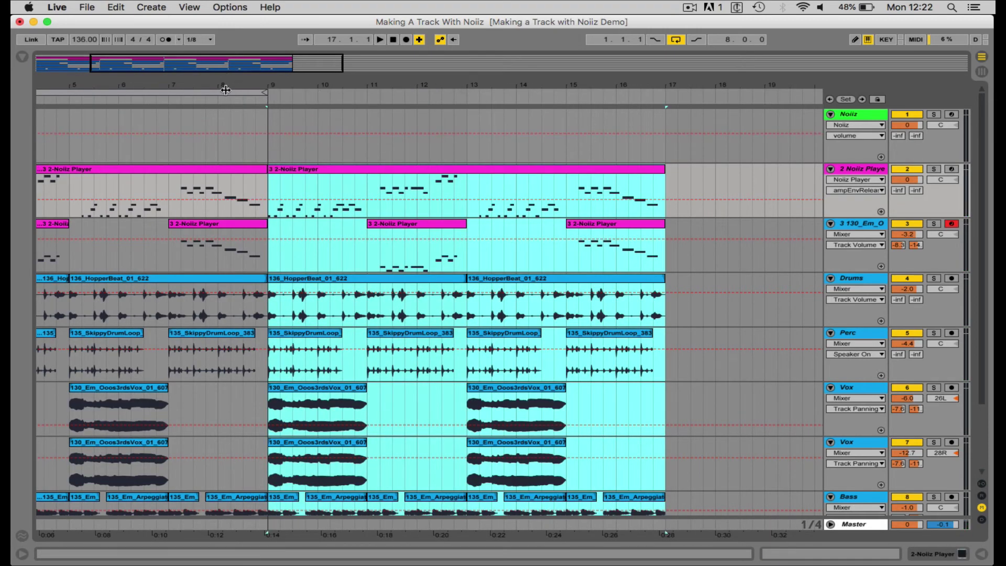
left_click_drag(226, 90, 624, 92)
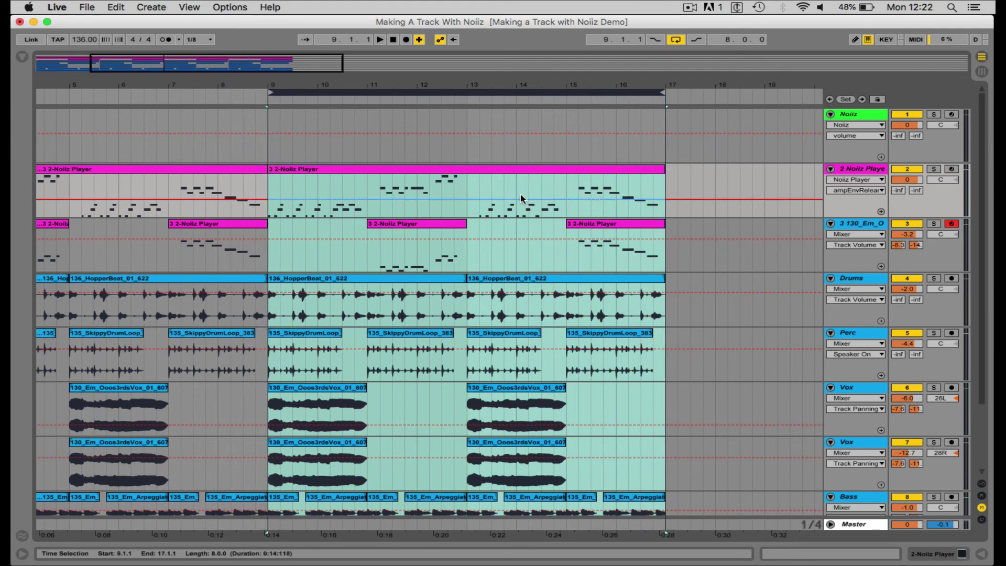
- Delete the 2 Noiiz Player, Drums, Perc and lower Vox clips from the duplicated section in bars 9-16
left_click(433, 169)
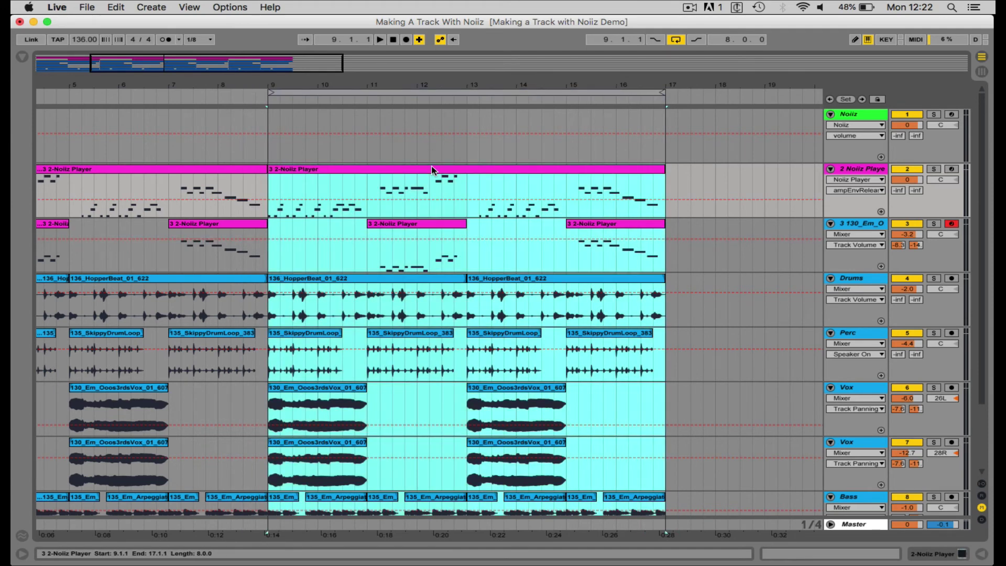
key("Delete")
scroll(662, 310, "down", 1)
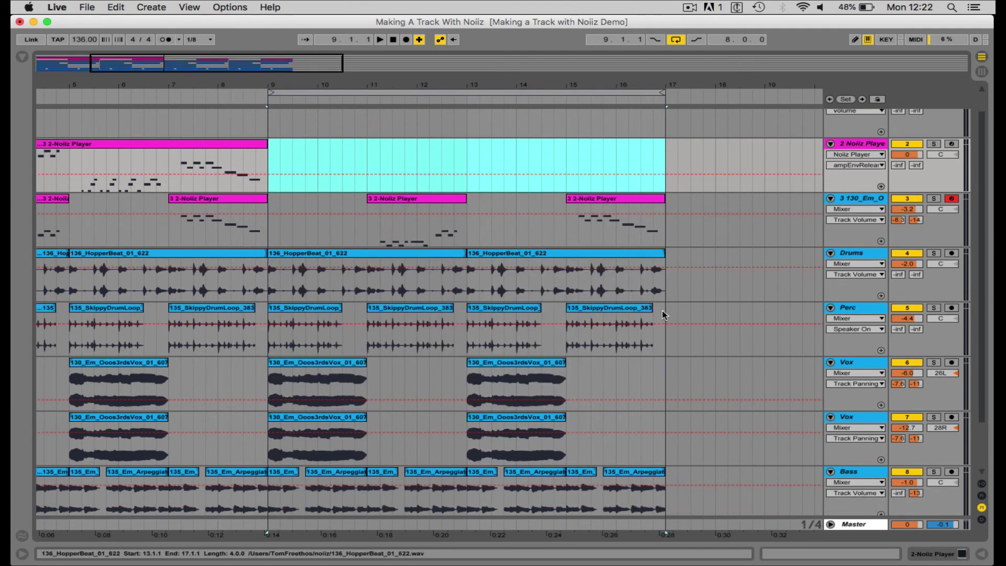
left_click_drag(663, 340, 267, 273)
key("Delete")
scroll(586, 394, "down", 1)
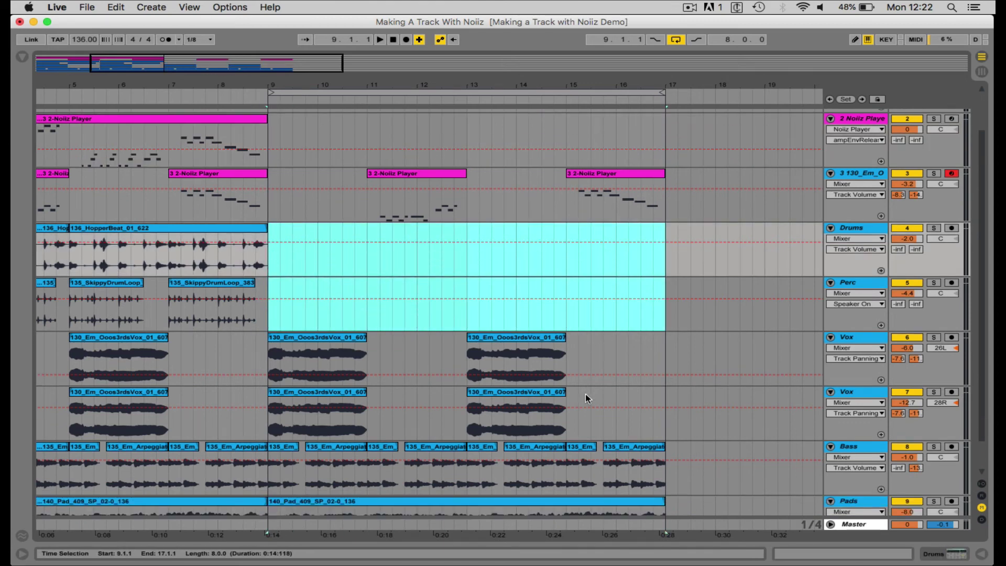
left_click_drag(615, 395, 270, 414)
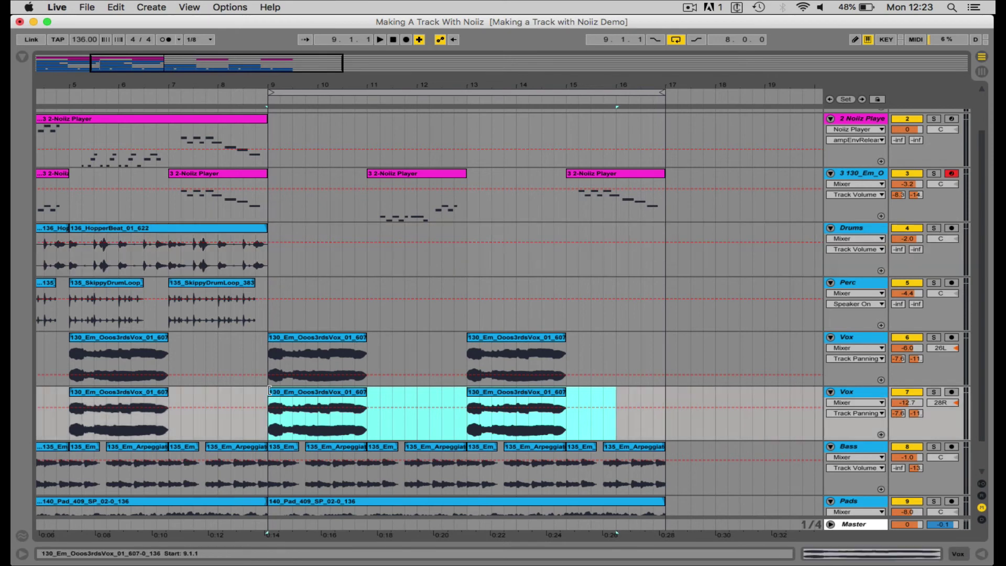
- Play the stripped-down section starting from the upper Vox clip at bar 9
left_click(297, 344)
key("space")
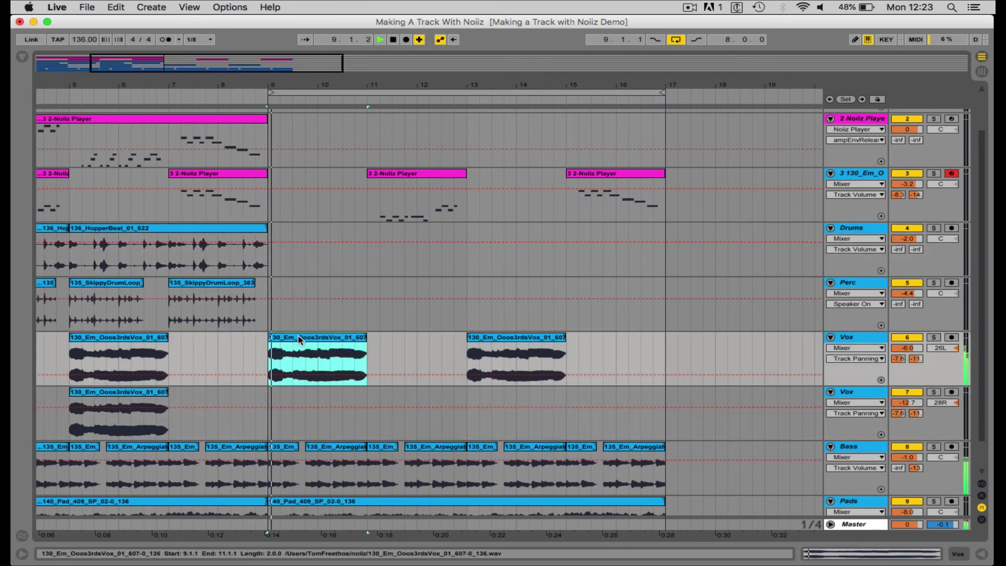
scroll(367, 330, "down", 1)
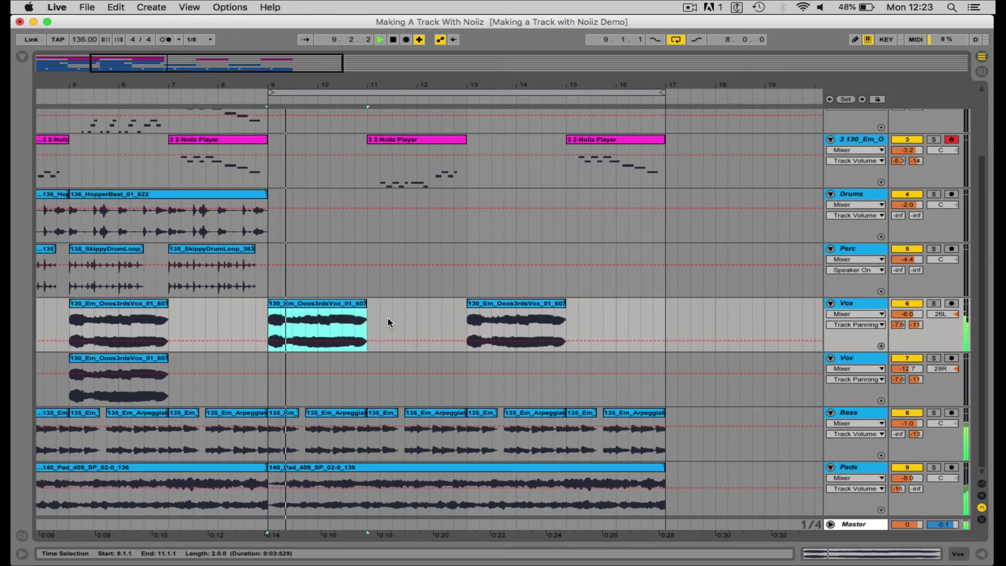
- Delete the final Bass clip at the end of the stripped-down section, just before bar 17
left_click(631, 417)
key("Delete")
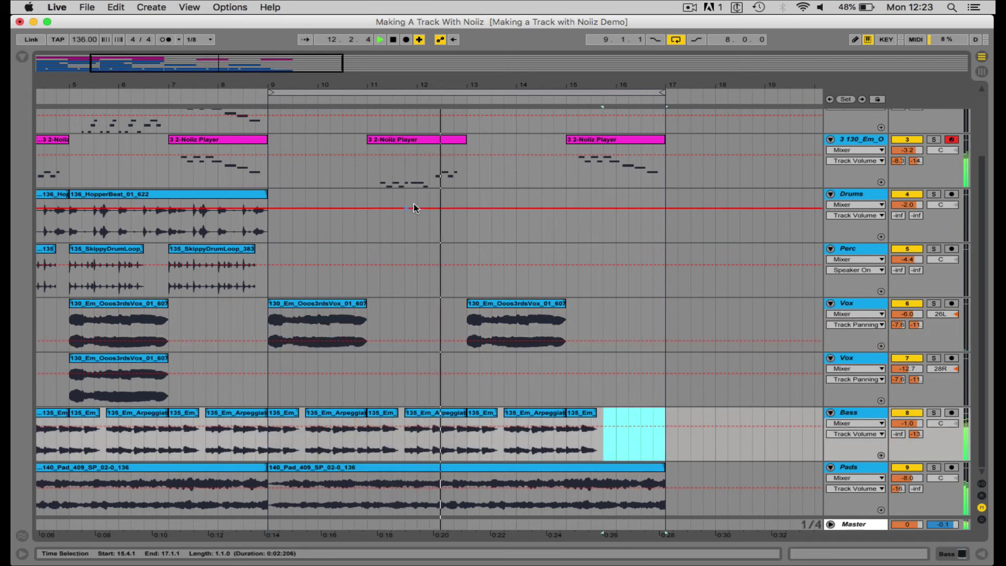
- Extend the loop back to bar 1 so that it covers both sections, 16 bars in total
key("minus")
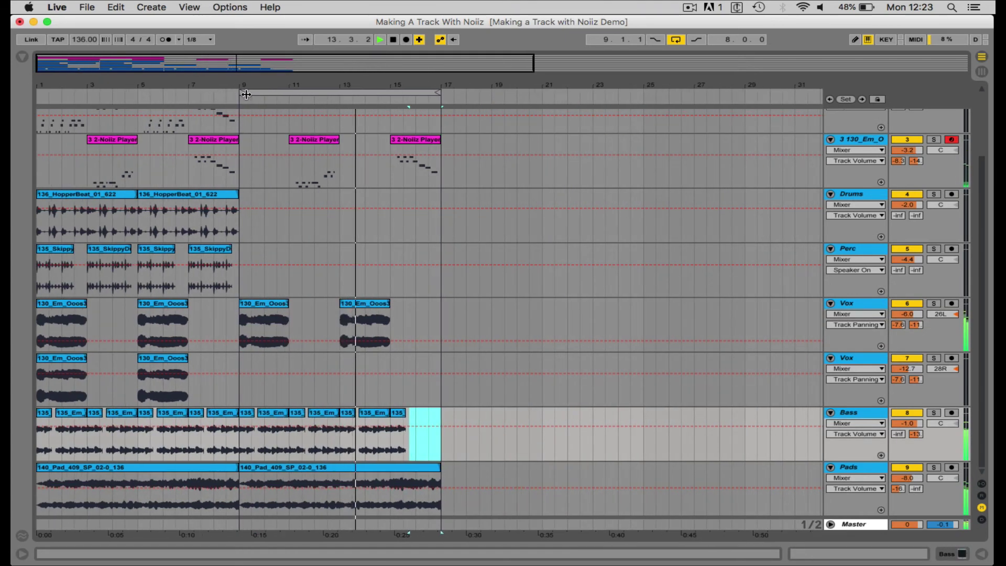
left_click_drag(242, 93, 34, 94)
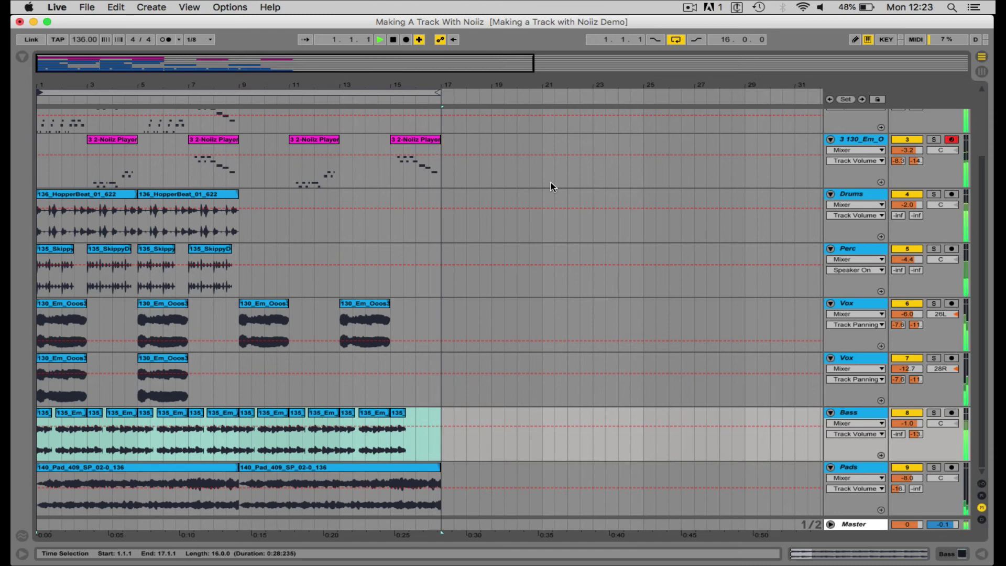
scroll(235, 336, "up", 3)
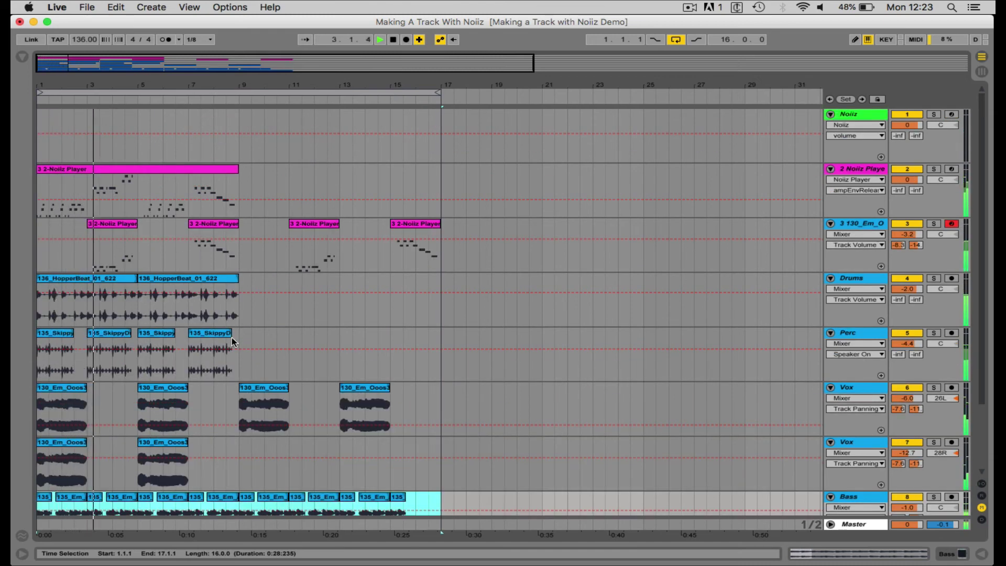
- Raise the Bass track's volume to 1.0 dB in the mixer, return to the arrangement and stop playback
key("Tab")
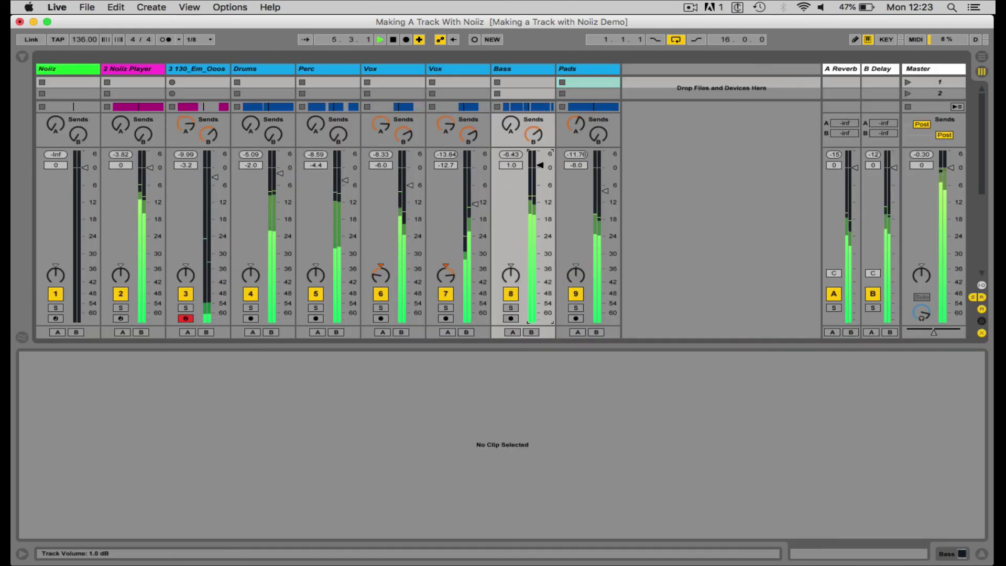
key("Tab")
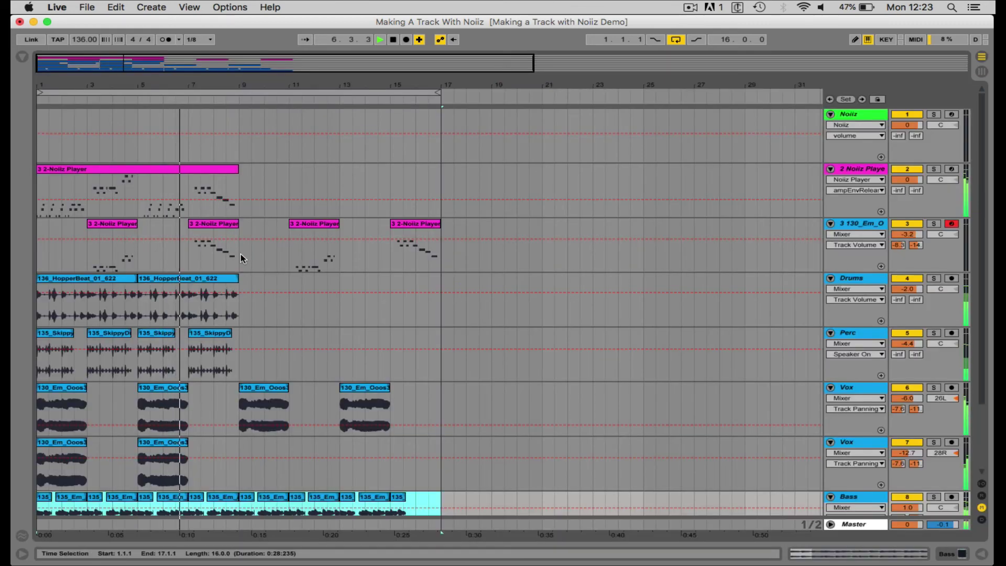
scroll(331, 260, "down", 2)
scroll(331, 266, "down", 1)
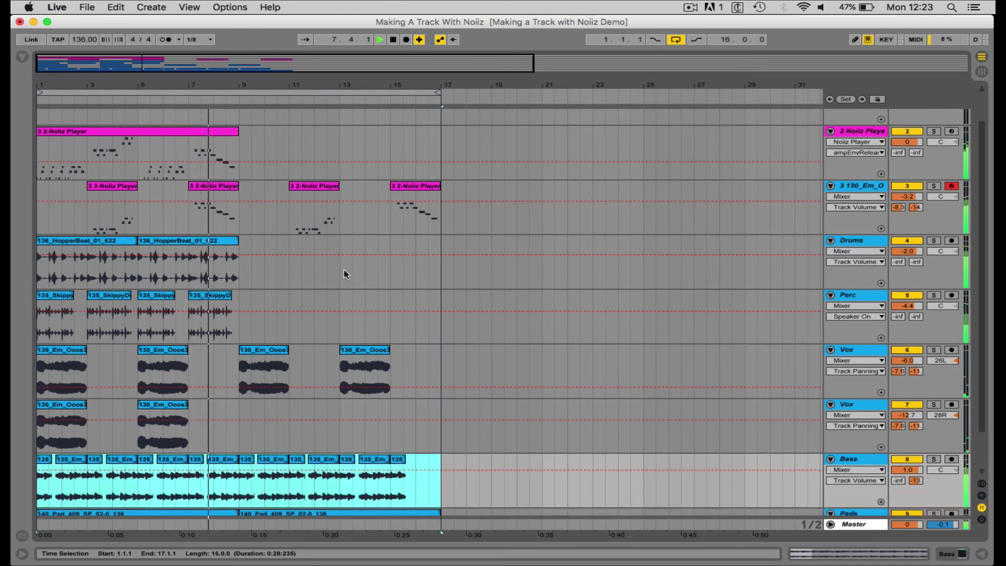
key("space")
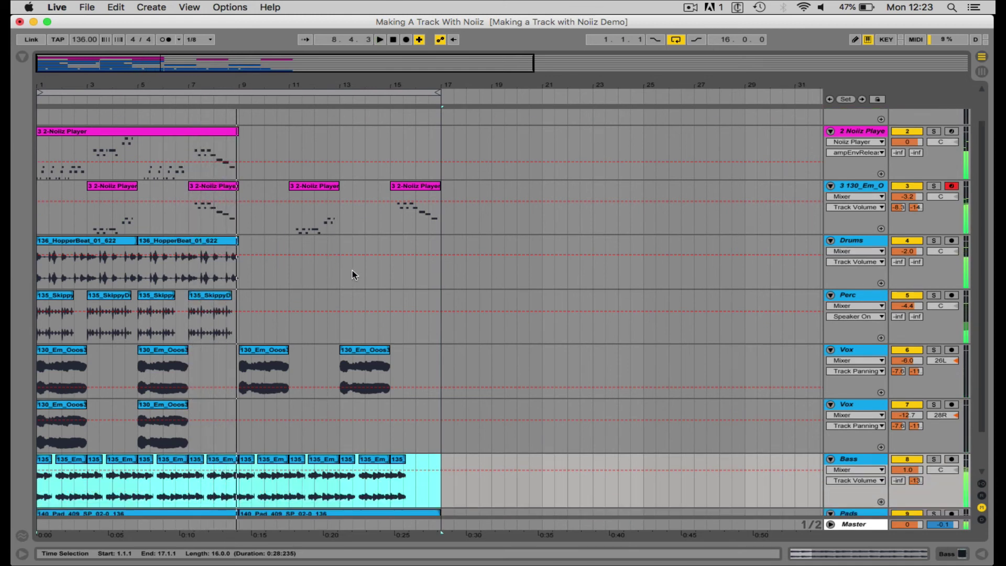